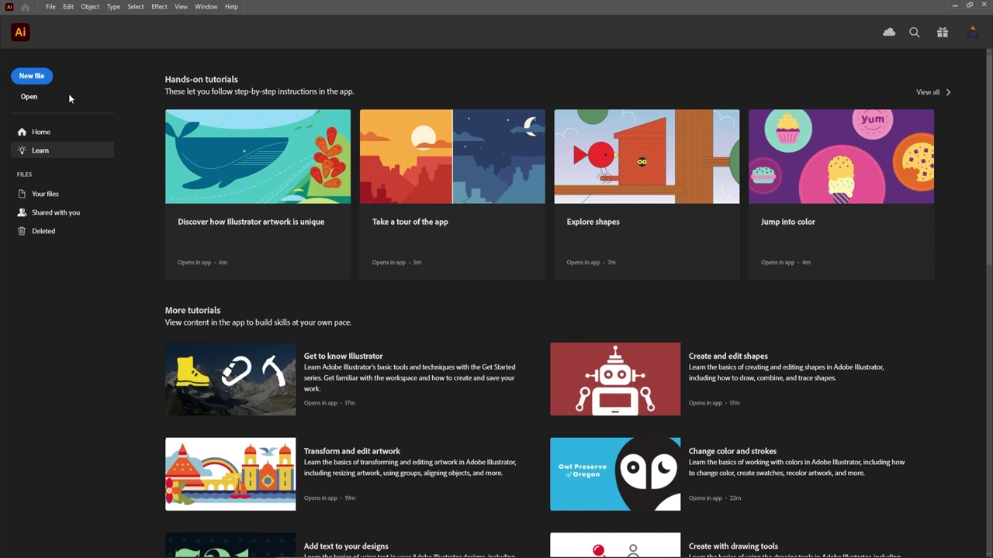
- Create a new 850 × 800 px RGB document with pixels as the unit
left_click(31, 75)
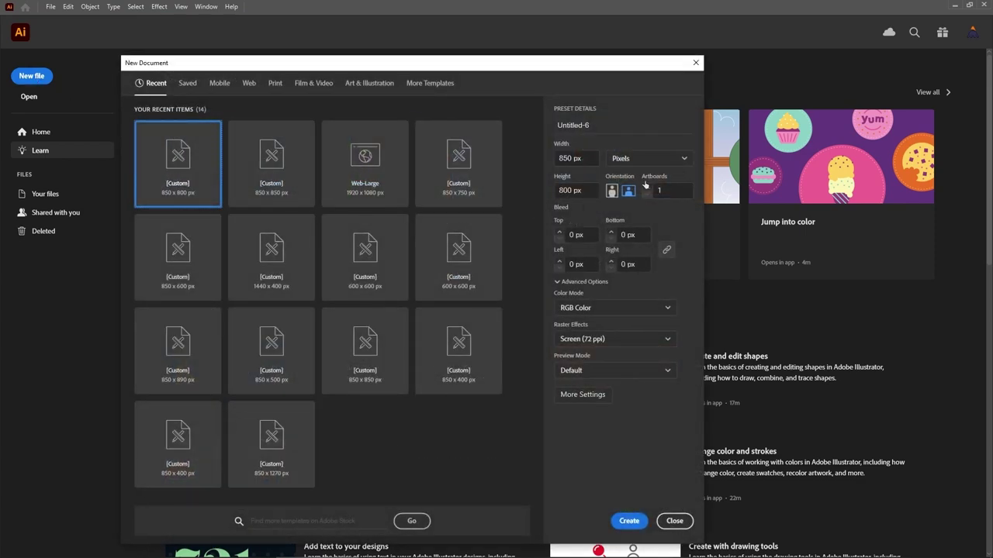
left_click(648, 159)
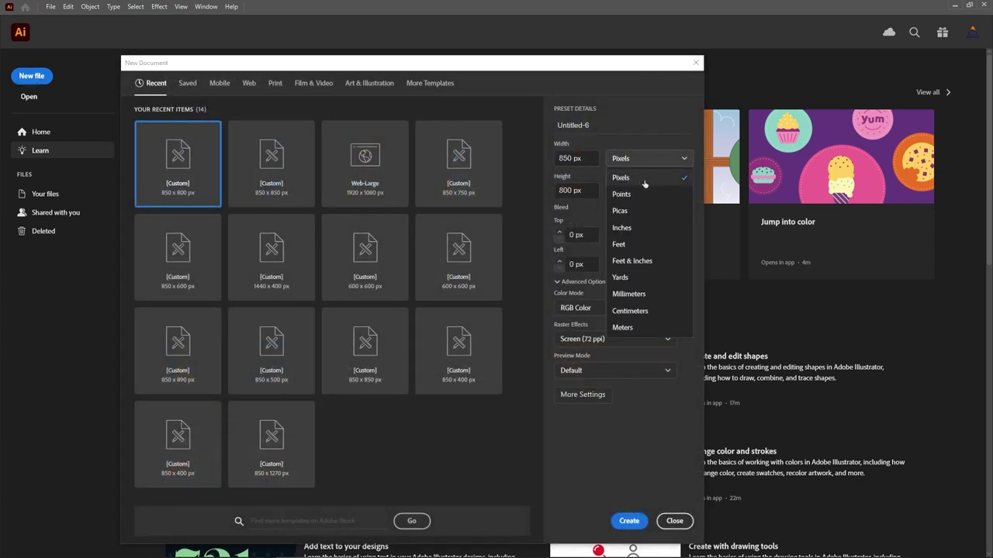
left_click(649, 180)
left_click_drag(583, 159, 551, 157)
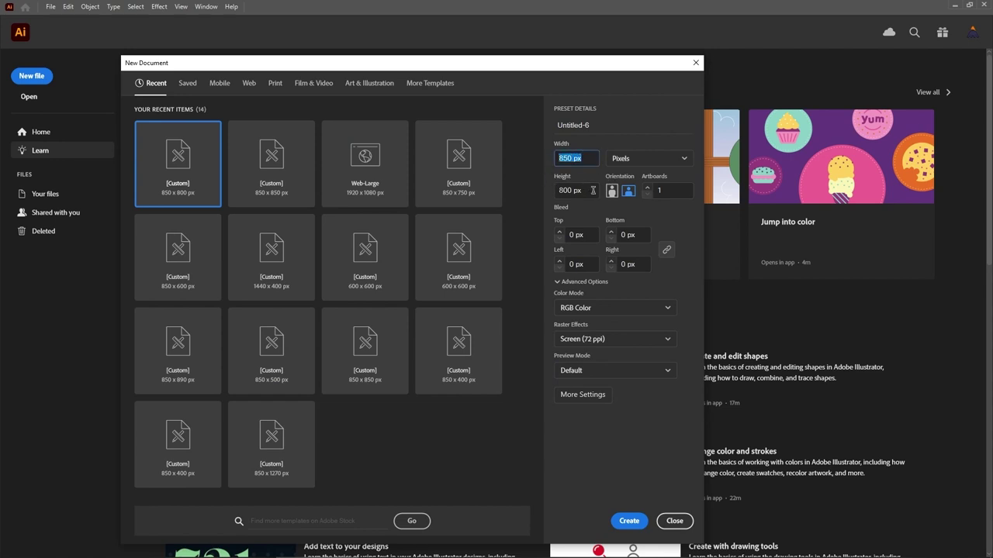
left_click_drag(592, 190, 544, 191)
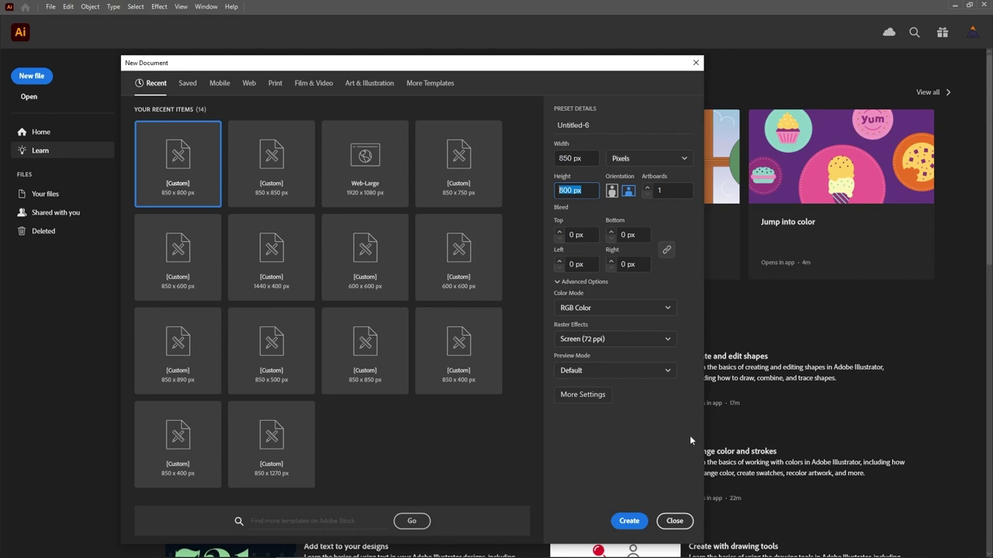
left_click(632, 521)
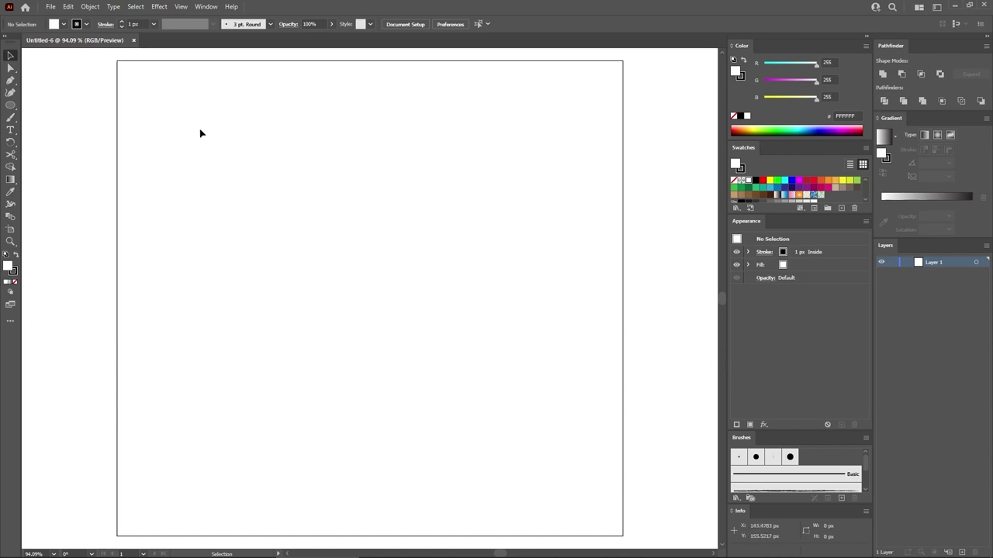
left_click(206, 7)
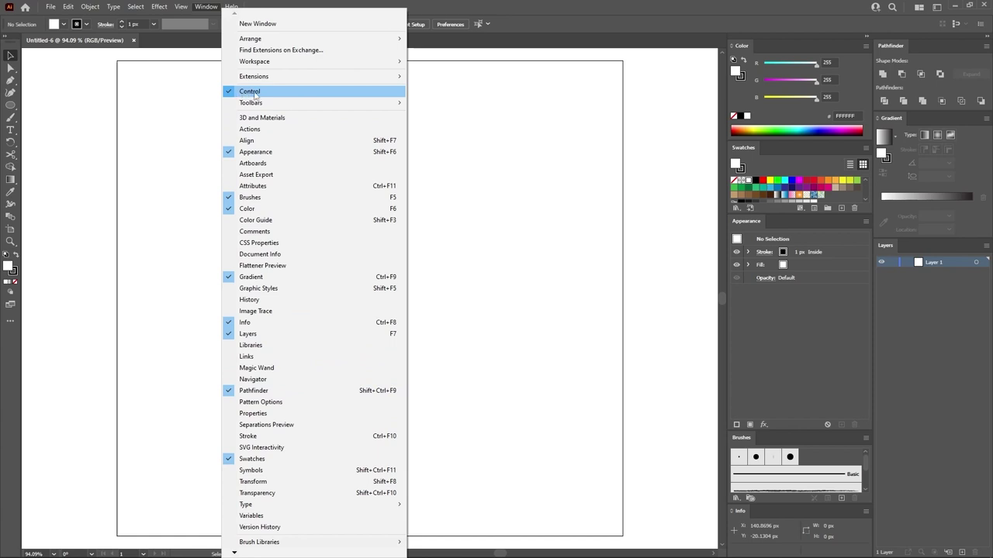
left_click(158, 86)
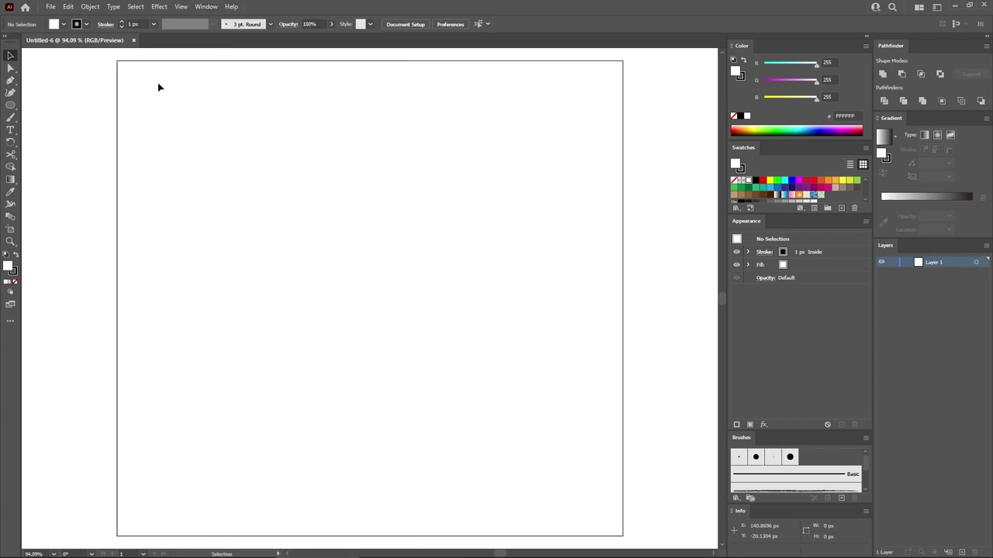
- Show the document grid and turn on Snap to Grid
left_click(181, 7)
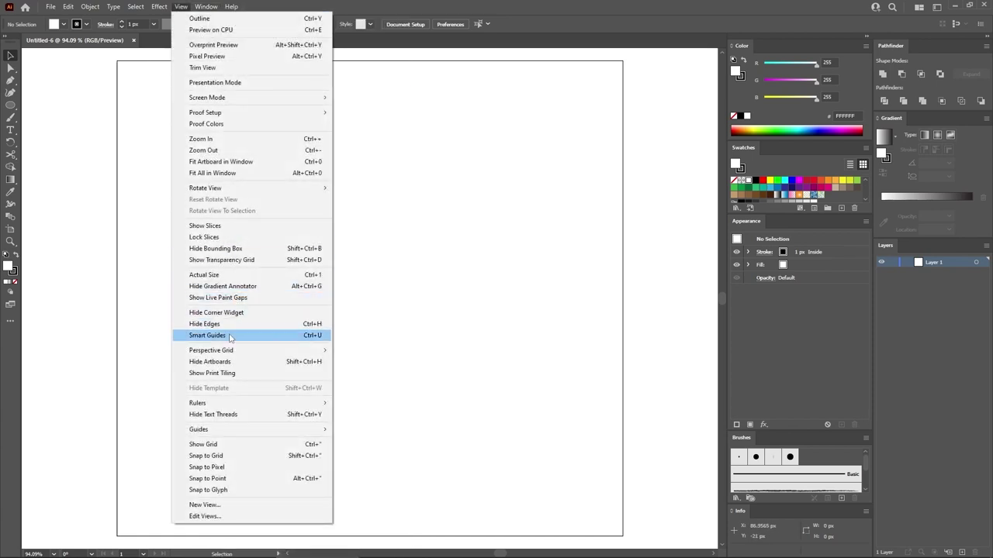
left_click(208, 444)
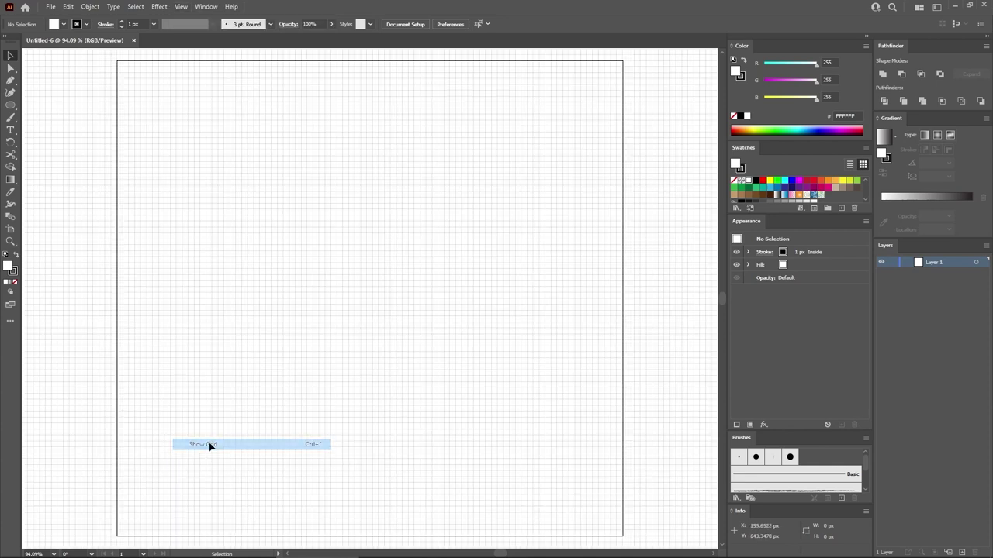
left_click(183, 10)
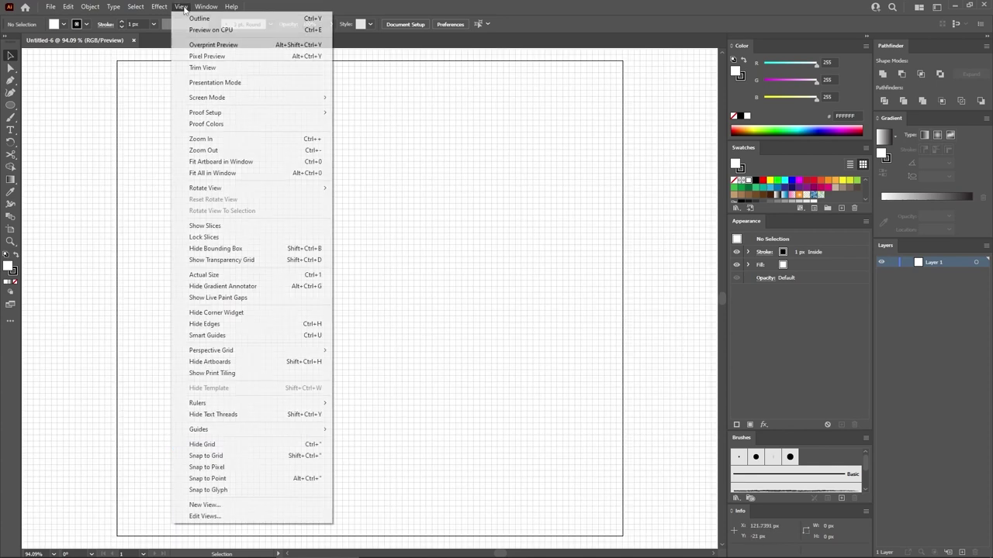
left_click(205, 456)
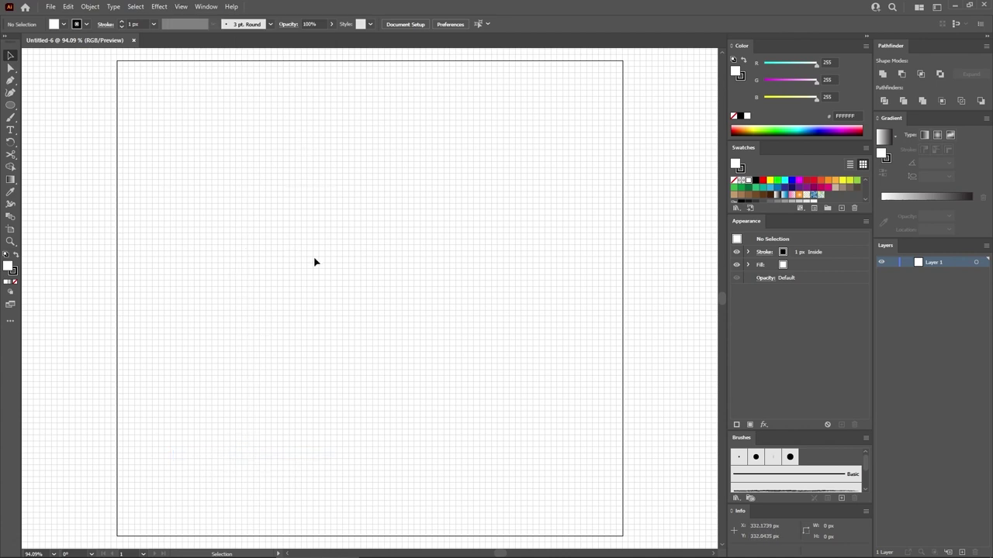
- Set the grid spacing to a gridline every 5 px in the Guides & Grid preferences
left_click(68, 8)
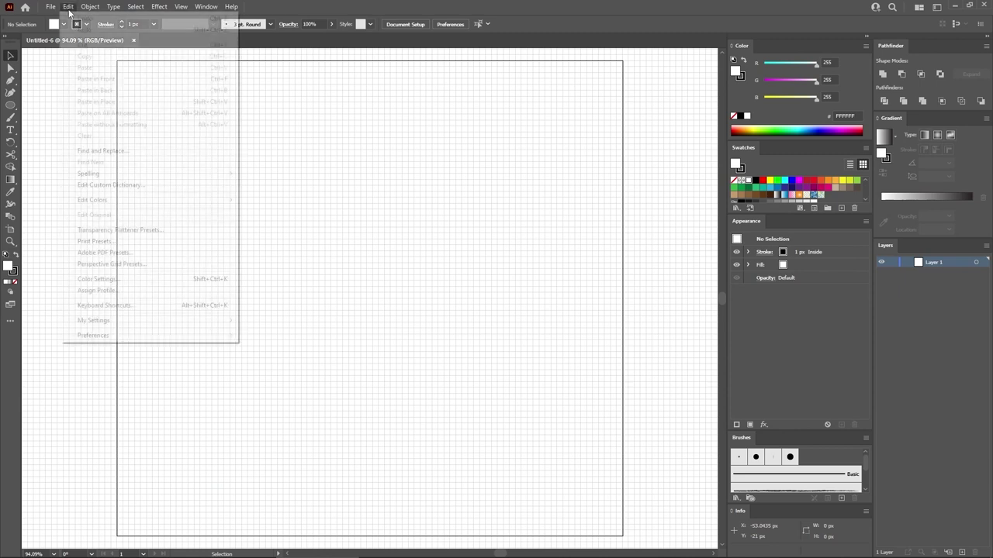
mouse_move(186, 335)
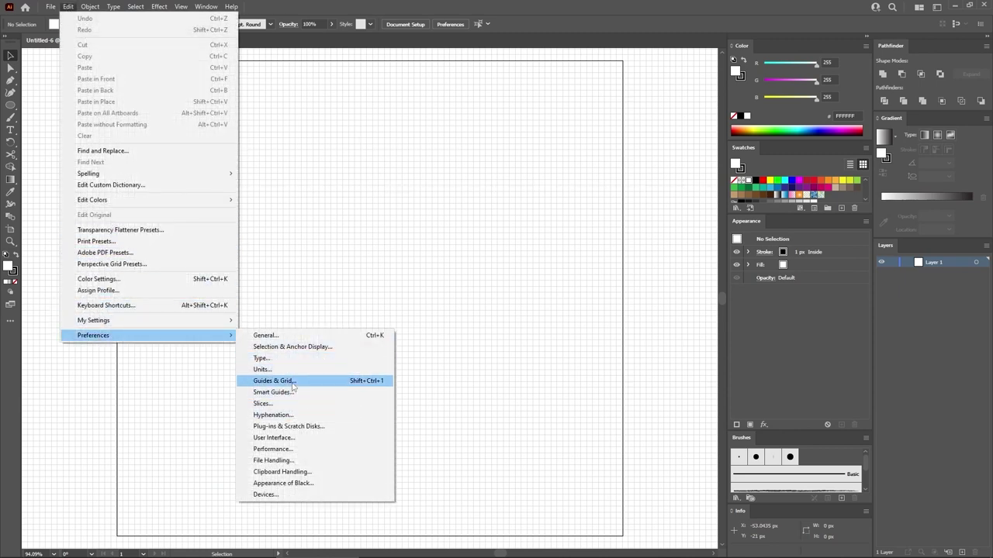
left_click(293, 381)
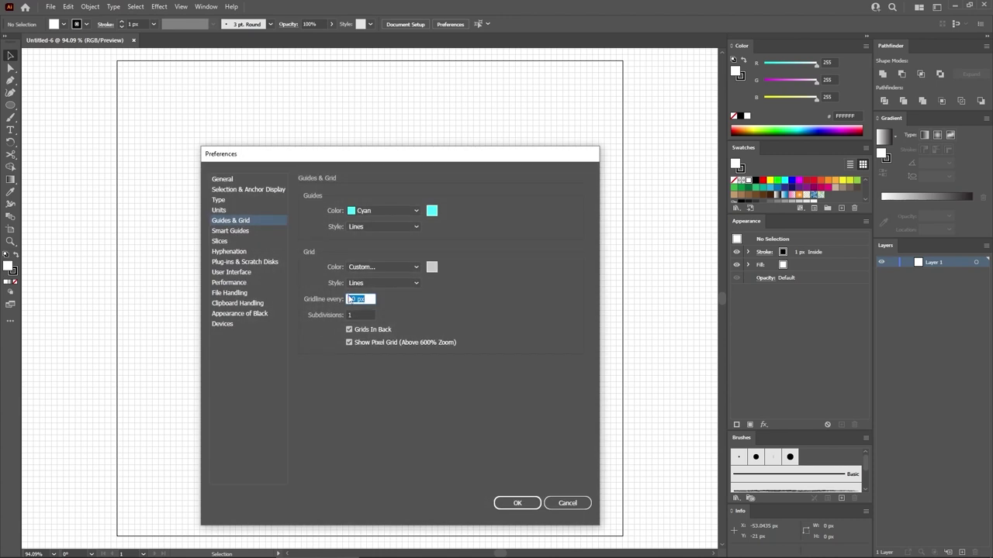
type("5")
left_click(508, 503)
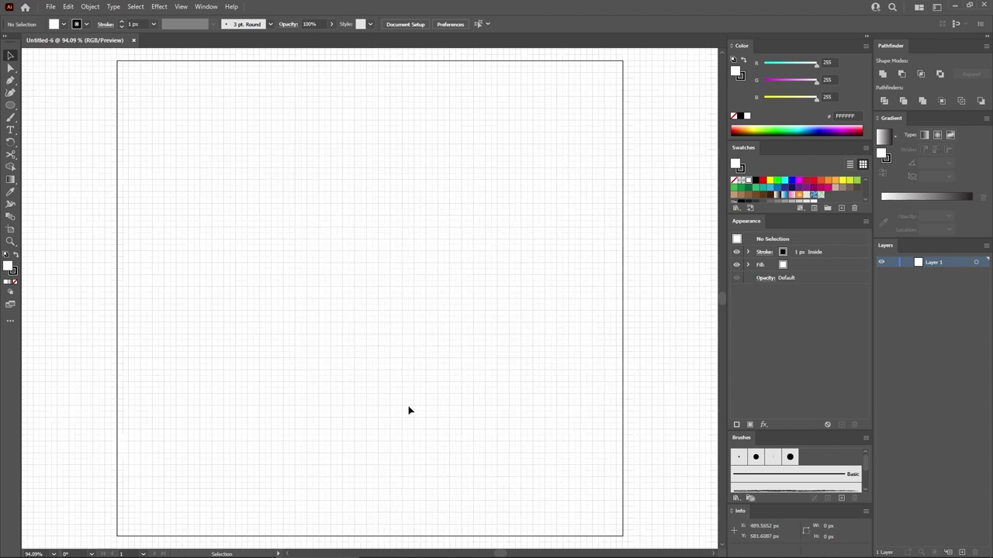
- Draw a 220 × 220 px circle on the artboard with the Ellipse tool
key("ctrl+equal")
key("ctrl+equal")
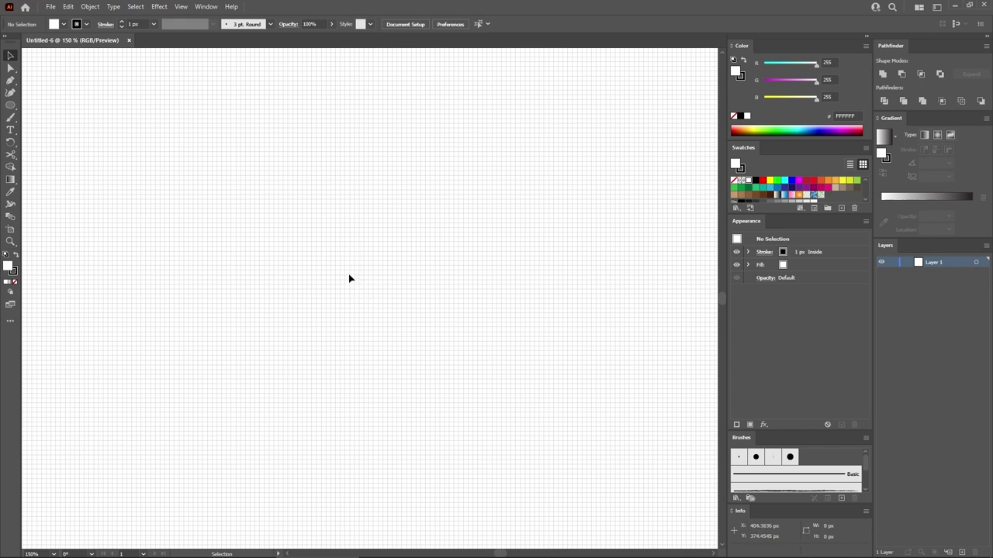
left_click(14, 107)
left_click(208, 161)
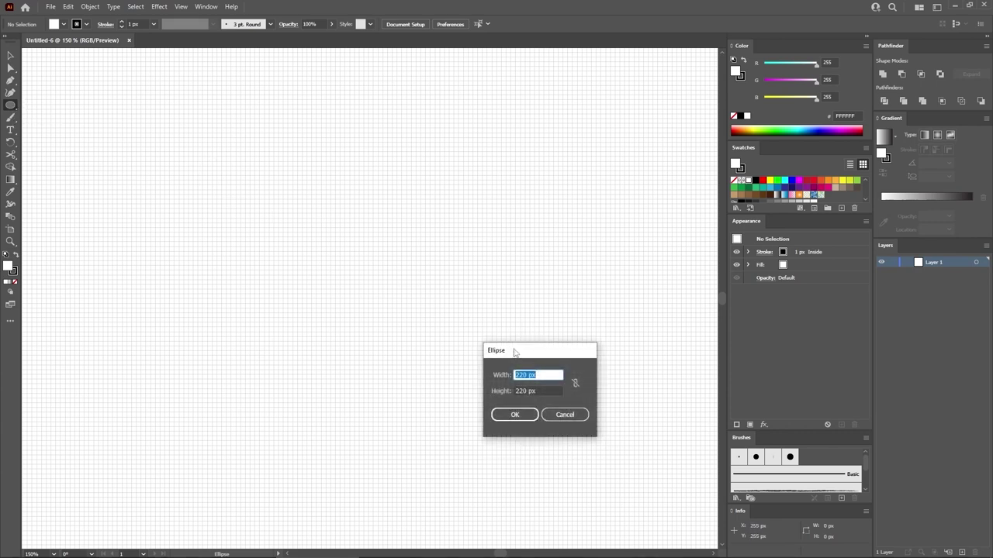
left_click_drag(510, 349, 160, 104)
left_click(183, 142)
left_click(163, 168)
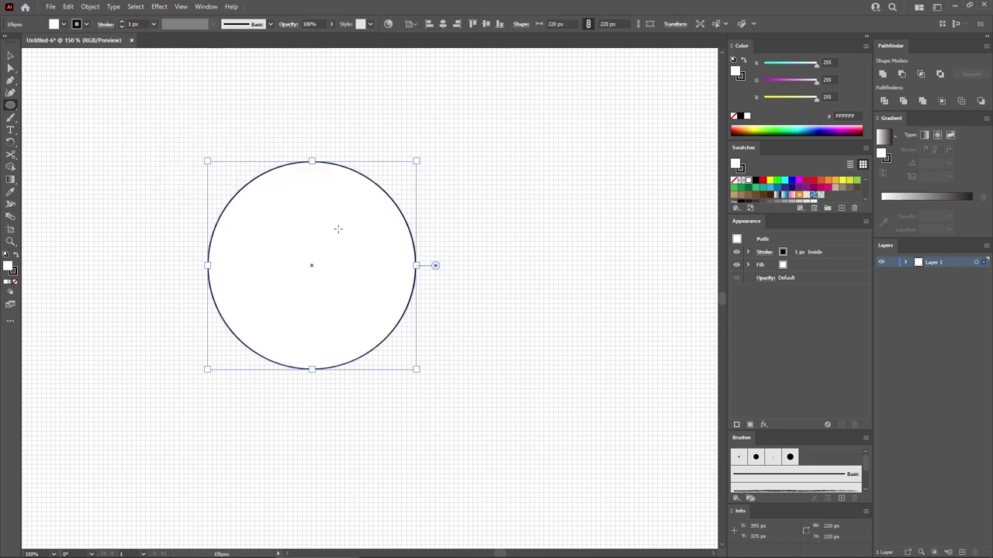
- Center the circle horizontally and vertically on the artboard
left_click(410, 24)
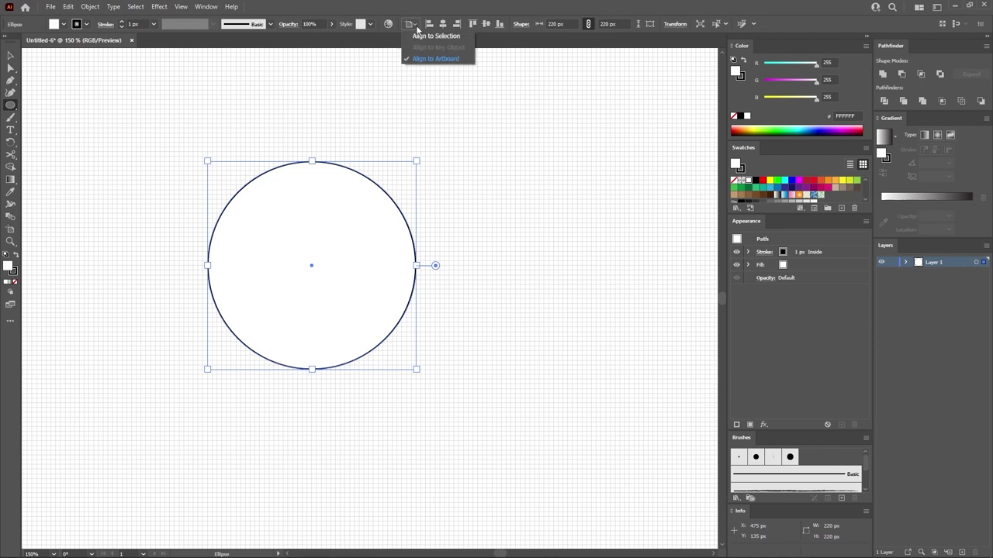
left_click(425, 59)
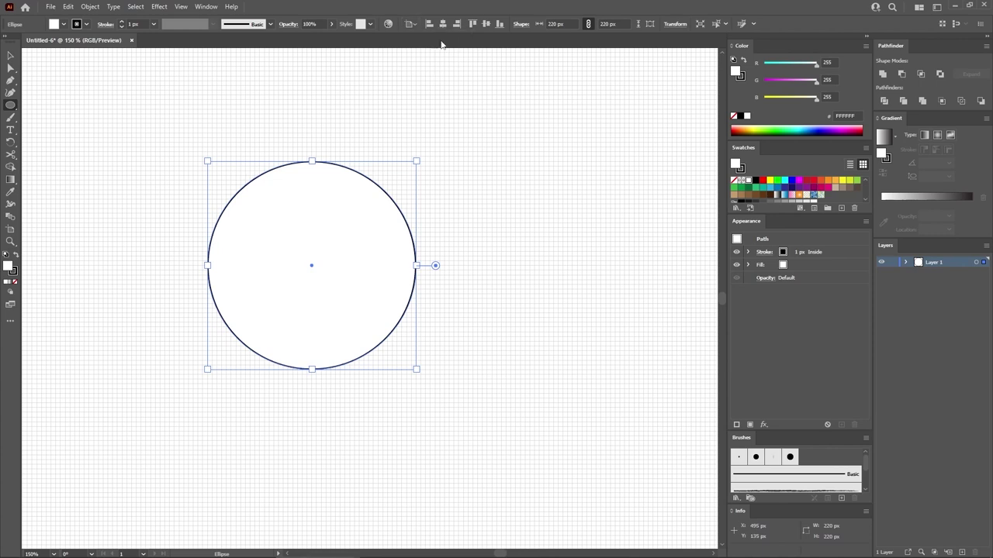
left_click(443, 24)
left_click(486, 24)
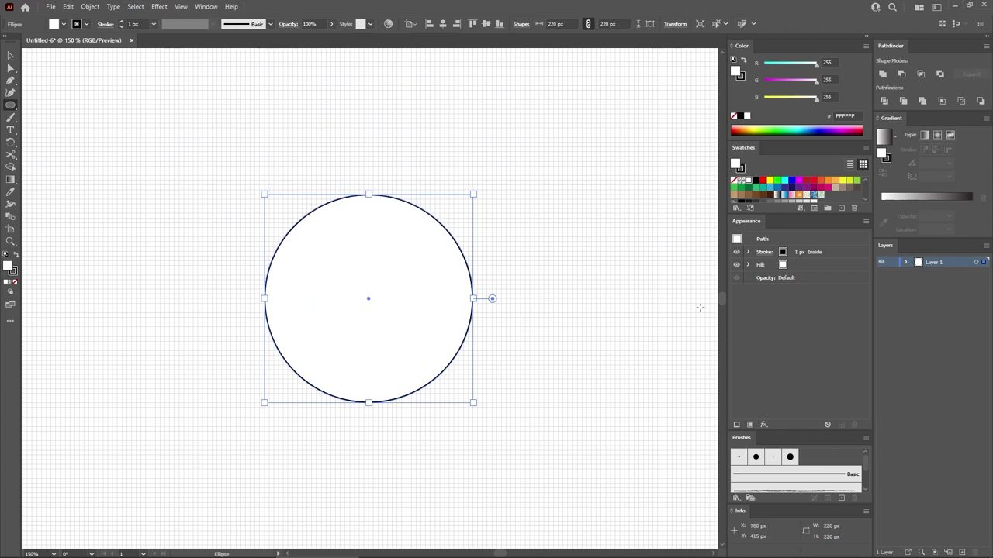
- Remove the circle's stroke and fill it with black
left_click(836, 256)
left_click(855, 425)
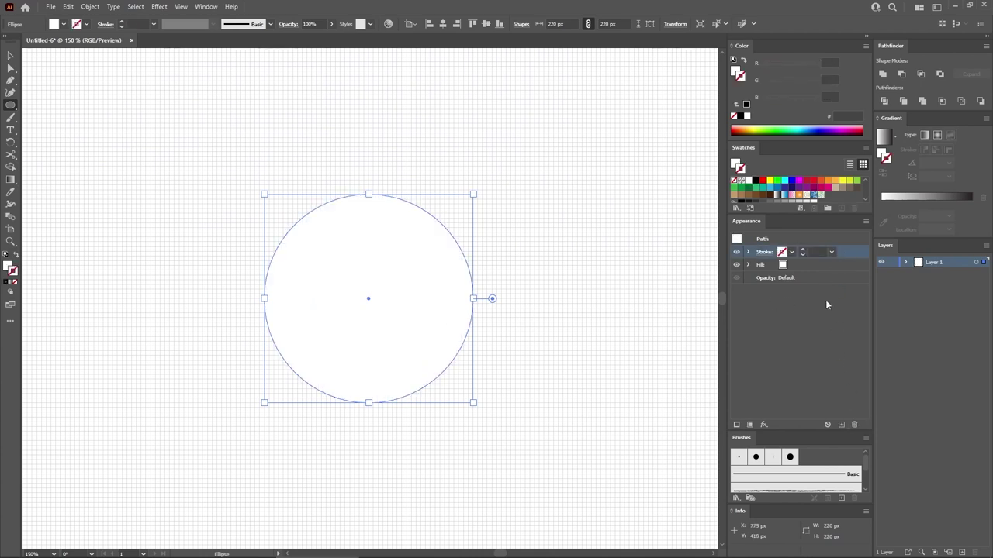
left_click(810, 264)
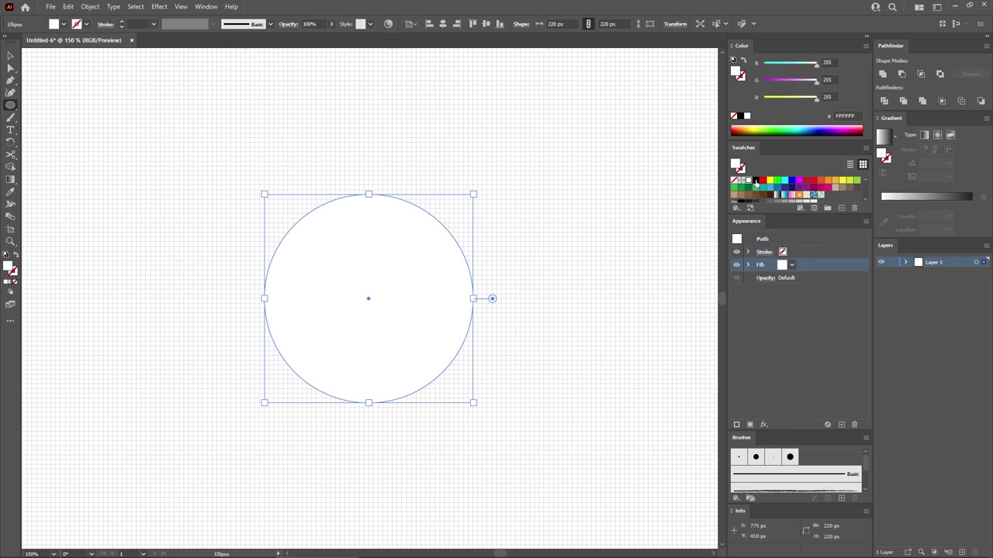
left_click(755, 182)
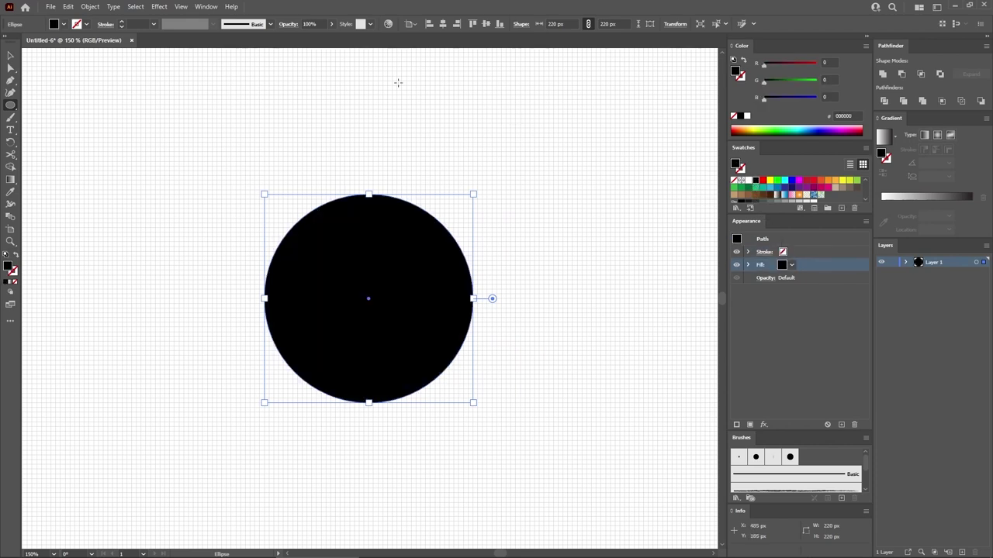
- Lower the black circle's opacity to 10%
left_click(304, 23)
type("4")
key("Return")
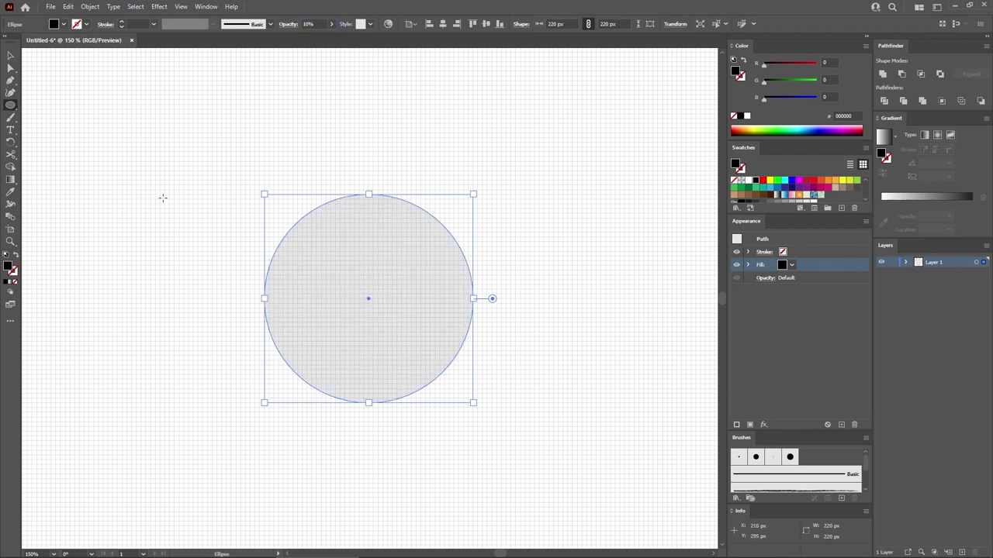
- Deselect the circle and trace its lower half with the Pen tool, placing smooth anchors at its rightmost, lowest and leftmost points
left_click(10, 80)
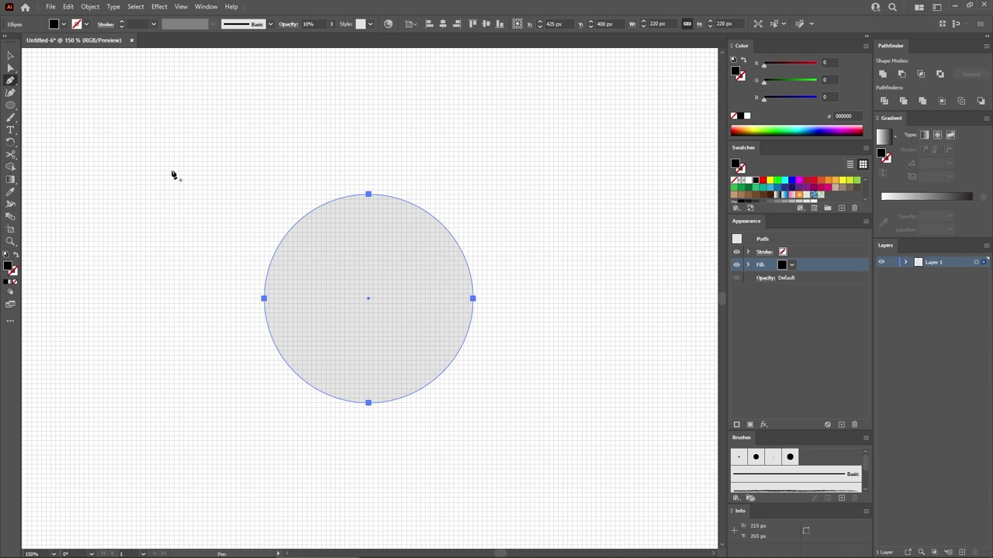
key("ctrl")
left_click(499, 277, "ctrl")
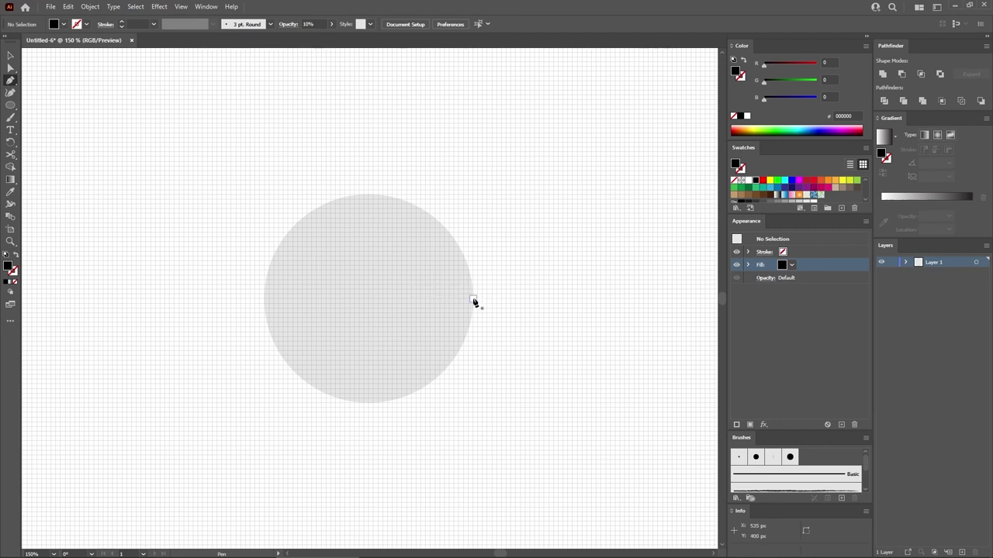
left_click_drag(473, 298, 475, 370)
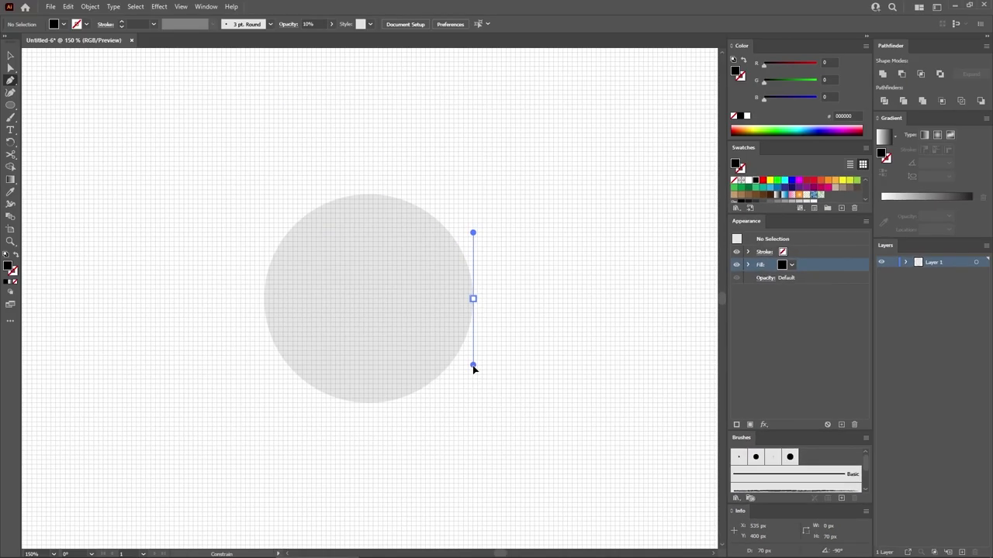
left_click_drag(474, 369, 472, 369)
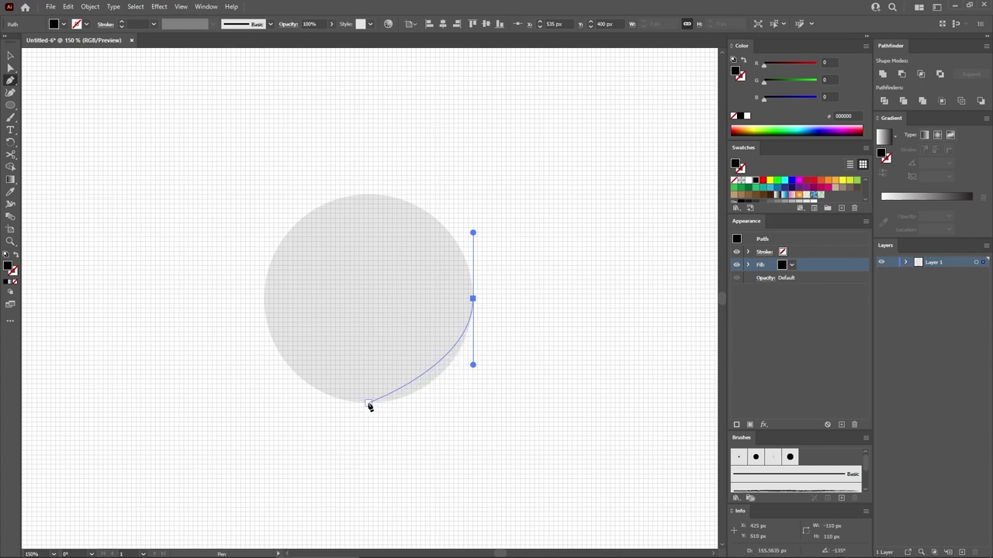
left_click_drag(369, 404, 313, 403)
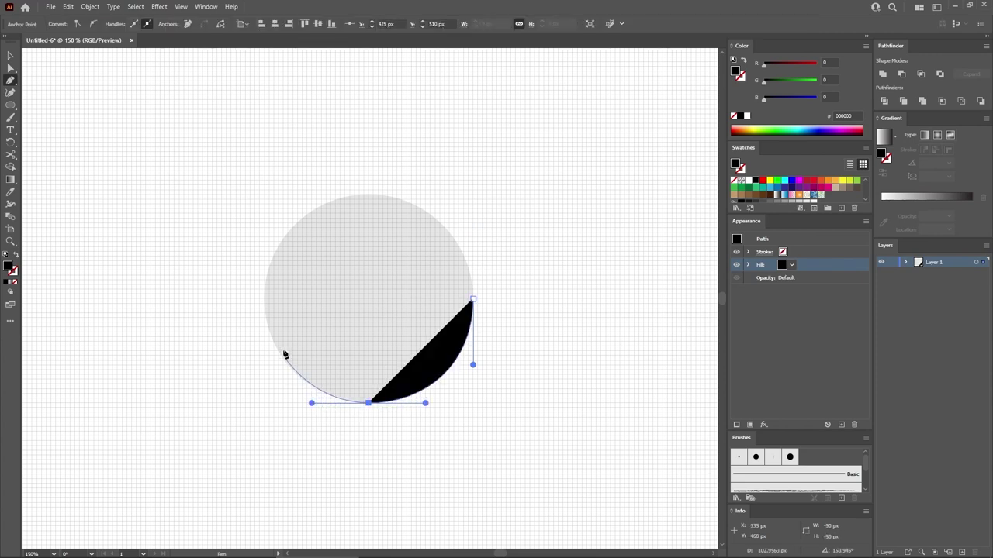
left_click(265, 300)
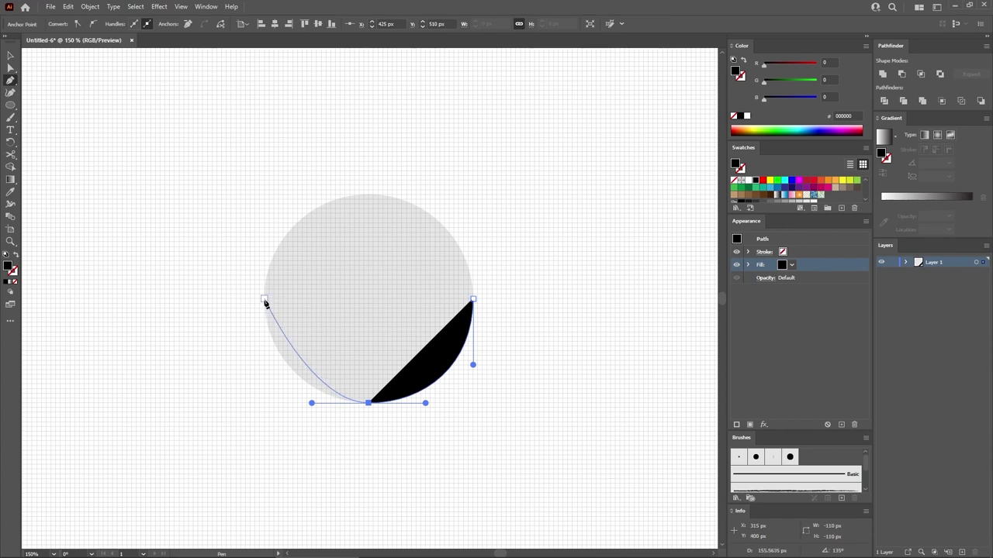
left_click_drag(265, 302, 264, 232)
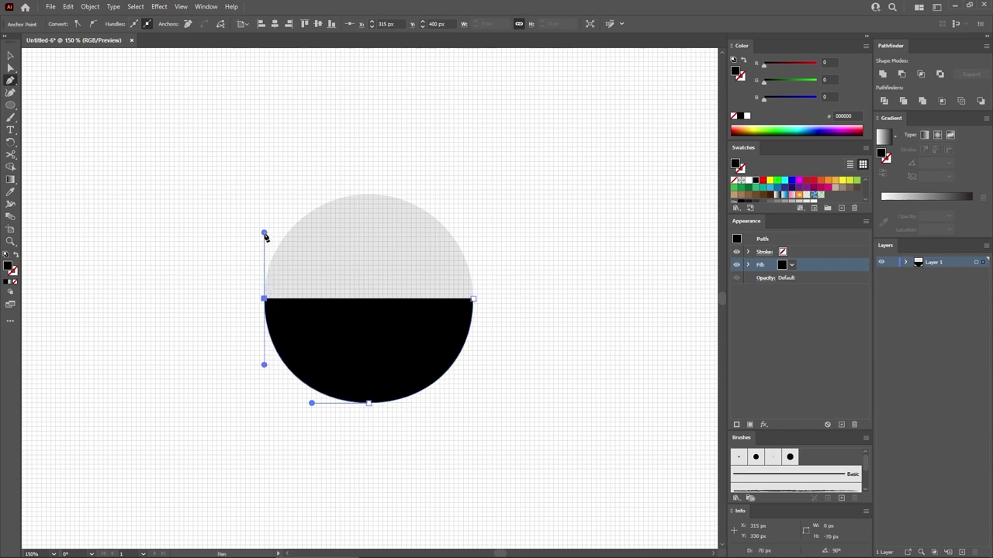
- Extend the path through a corner at X 365, Y 310 px to a smooth anchor at X 375, Y 400 px, swapping its fill and stroke
left_click(312, 215)
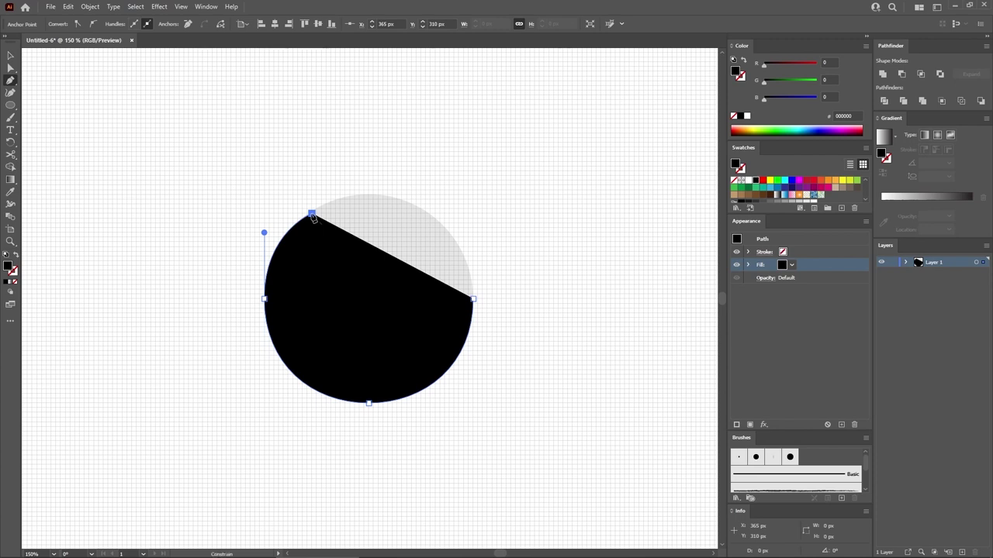
key("shift+x")
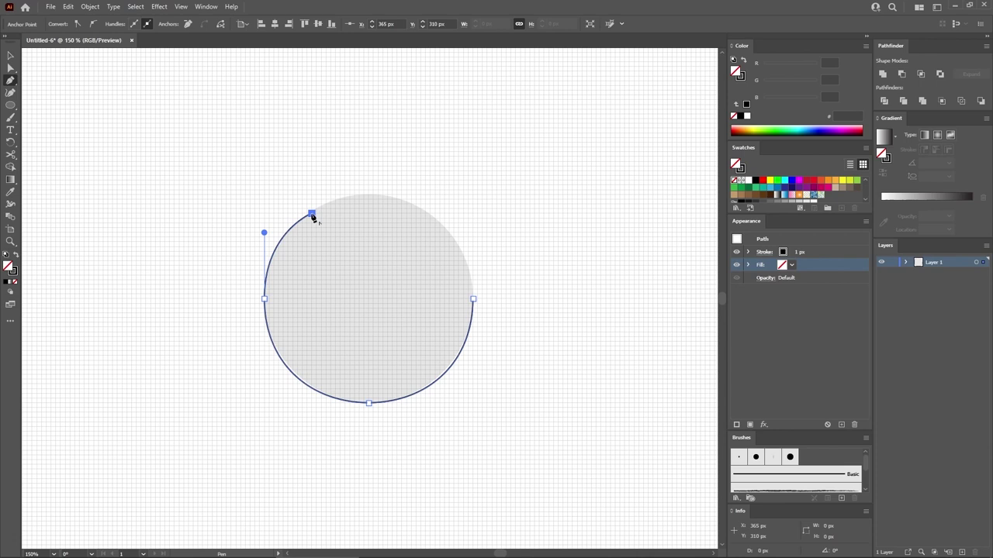
left_click_drag(312, 217, 380, 303)
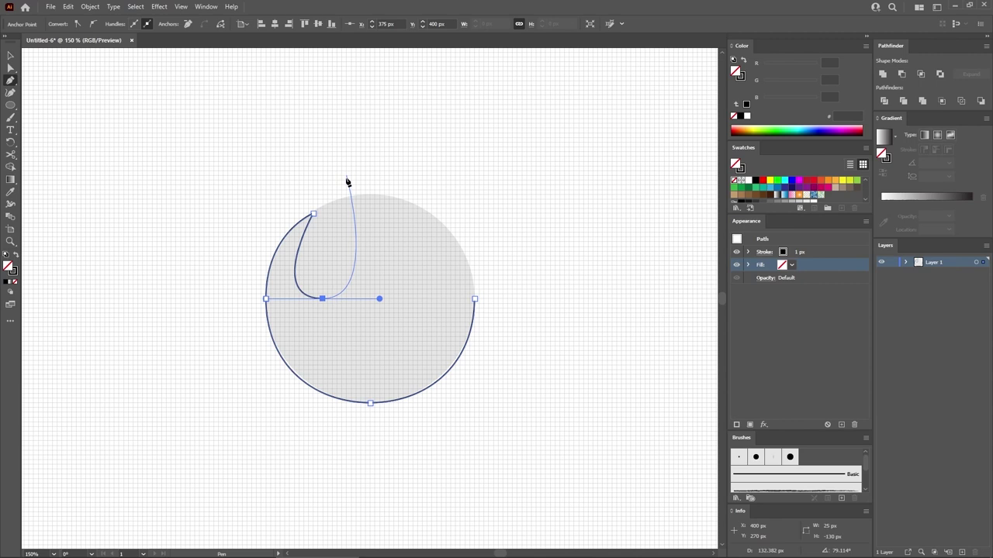
- Continue the outline through X 395, Y 270 px to a sharp tip at X 435, Y 200 px, close it at the rightmost anchor and deselect
left_click_drag(341, 176, 342, 128)
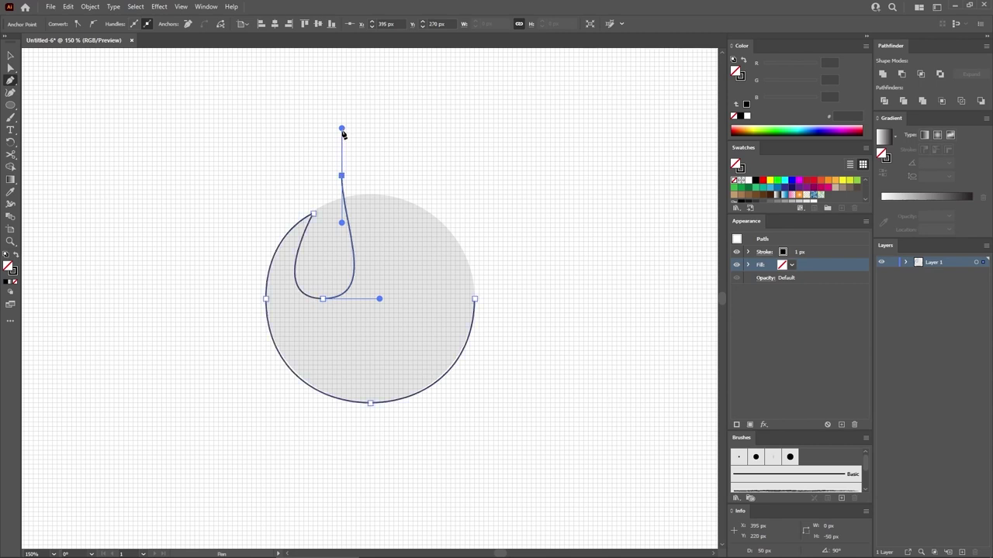
left_click(379, 109)
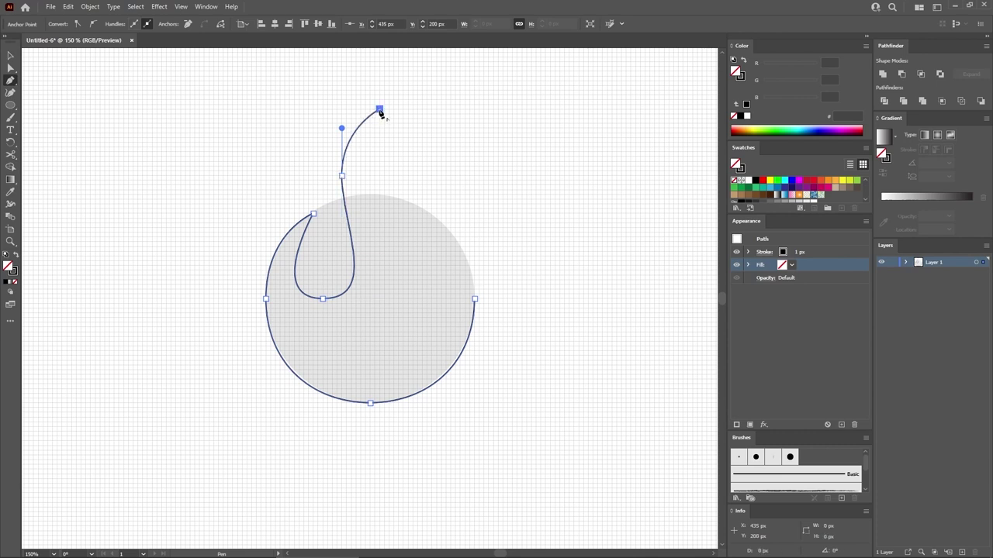
left_click_drag(379, 109, 363, 154)
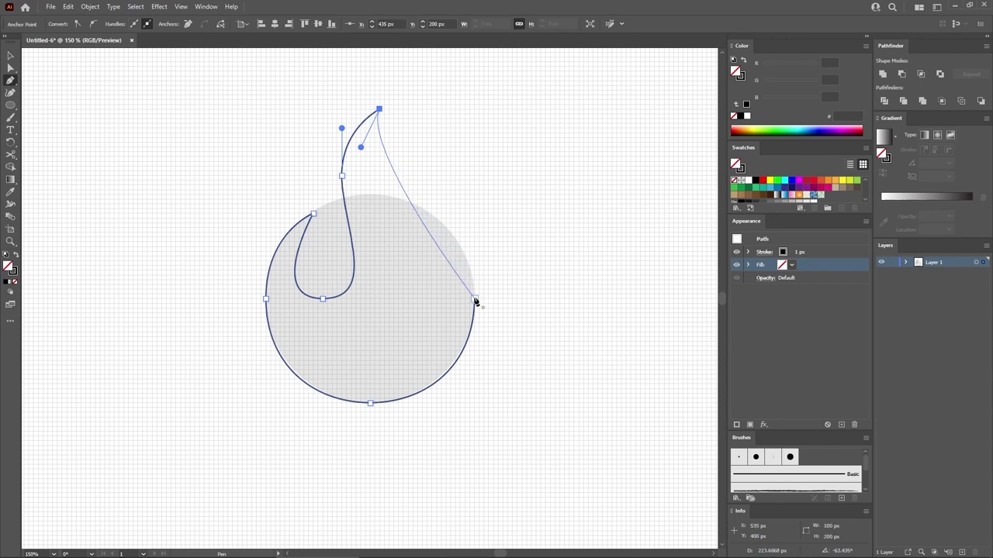
left_click_drag(476, 298, 477, 370)
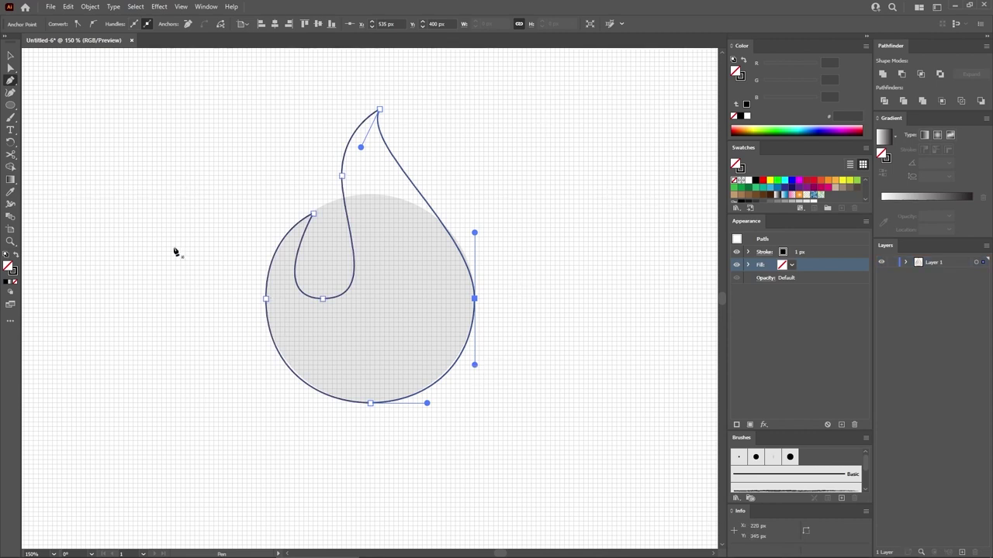
left_click(10, 55)
left_click(166, 117)
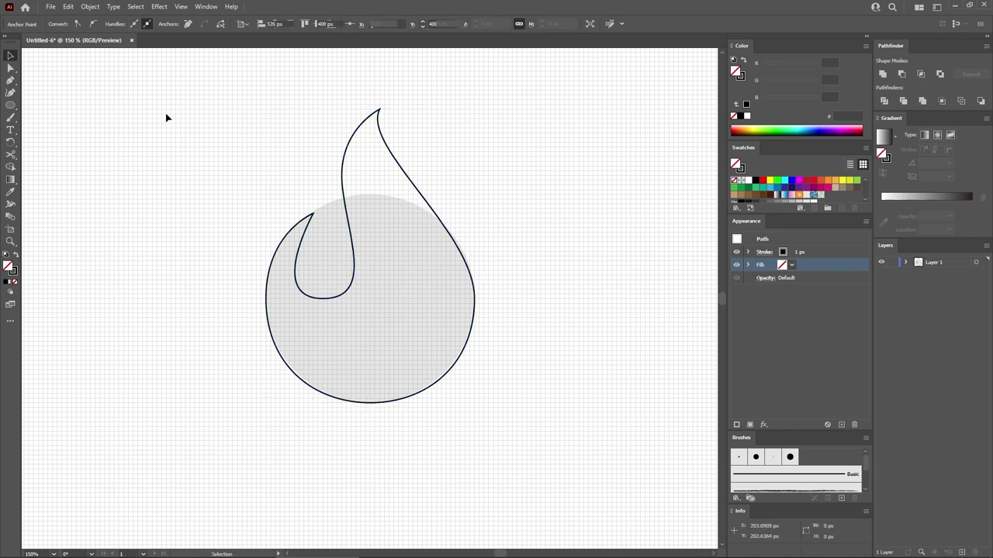
- Duplicate the flame outline in place and swap the copy's fill and stroke to make it solid black
left_click(381, 162)
key("a")
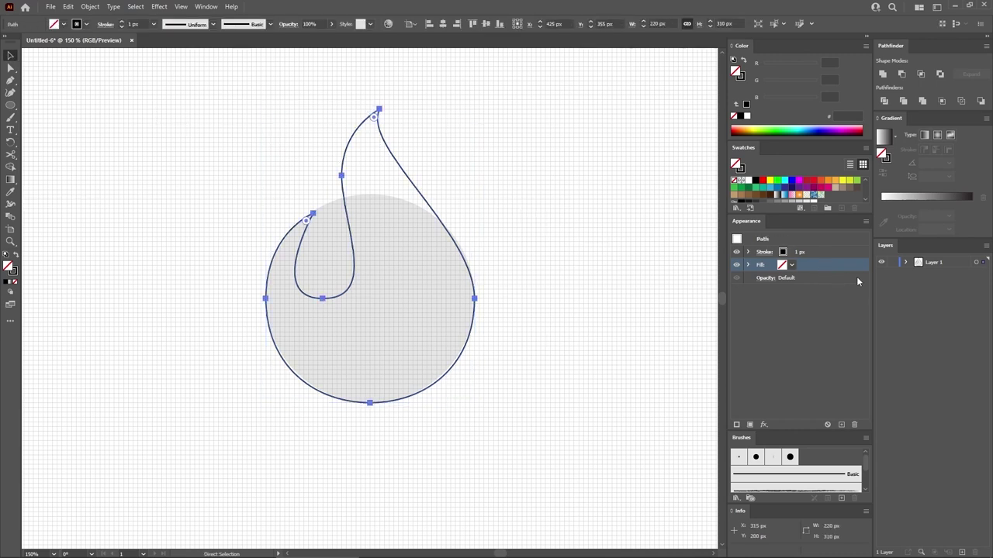
left_click(905, 262)
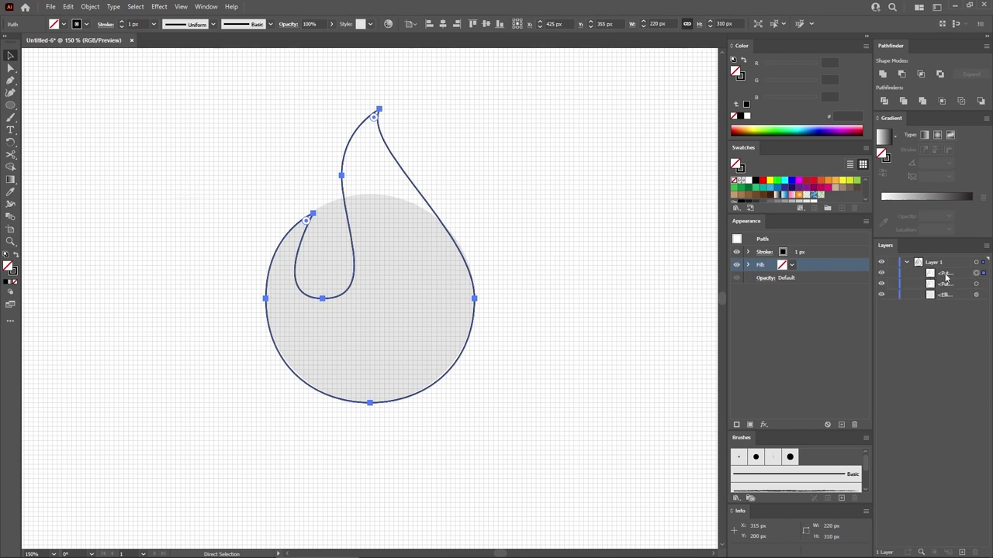
key("v")
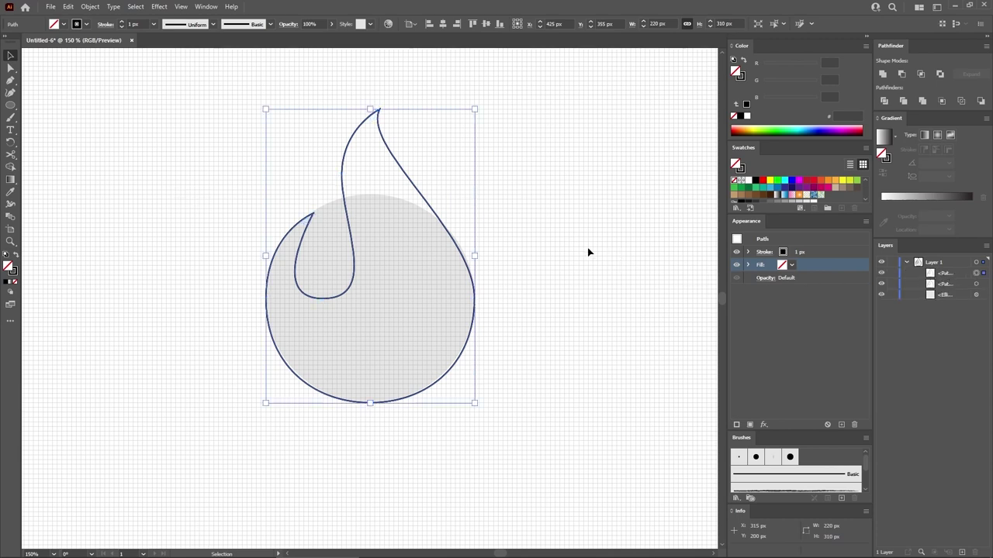
key("shift+x")
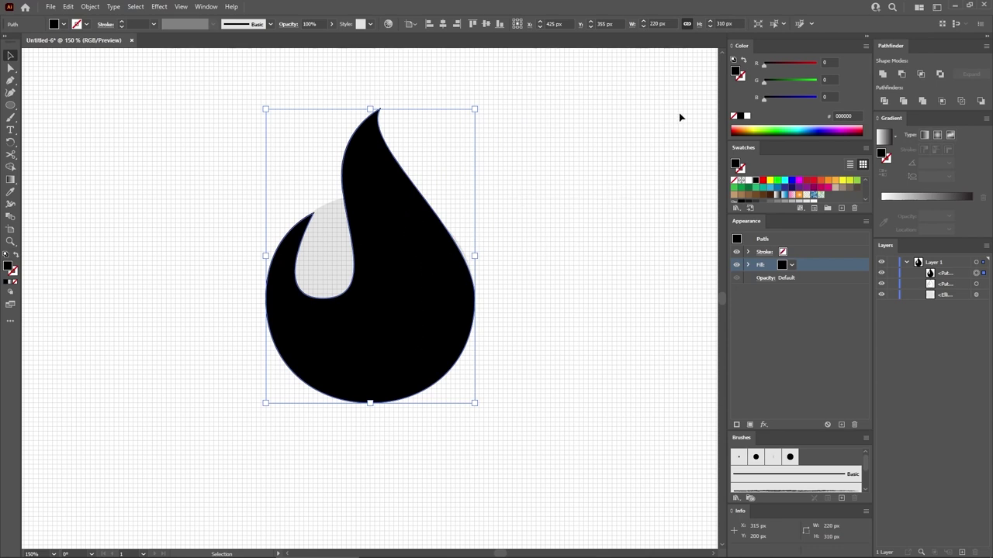
- Scale the black flame copy proportionally to a height of 155 px
left_click(688, 25)
left_click(729, 23)
double_click(730, 23)
type("155")
key("Return")
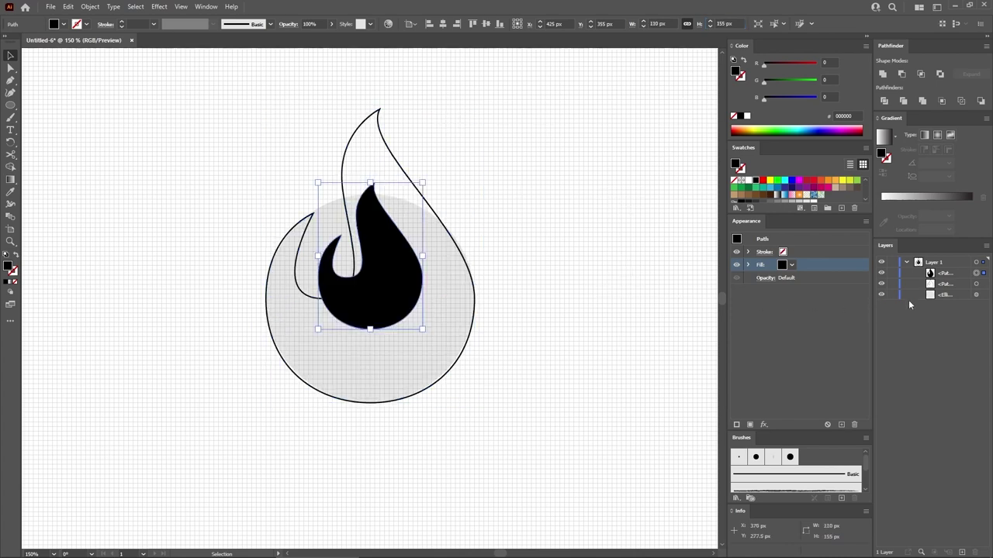
- Move the small black flame below the circle in the layer order and hide it
left_click_drag(942, 274, 939, 308)
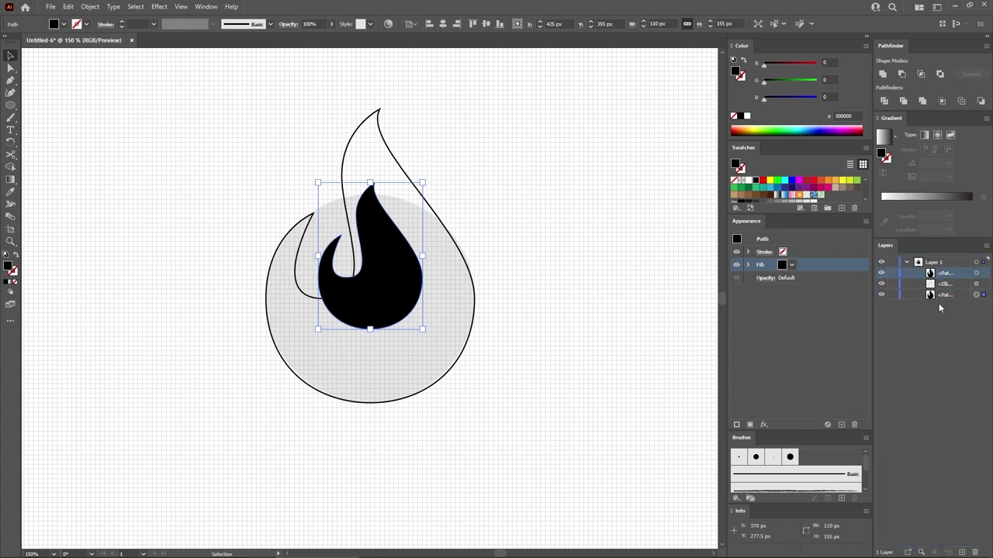
left_click(881, 296)
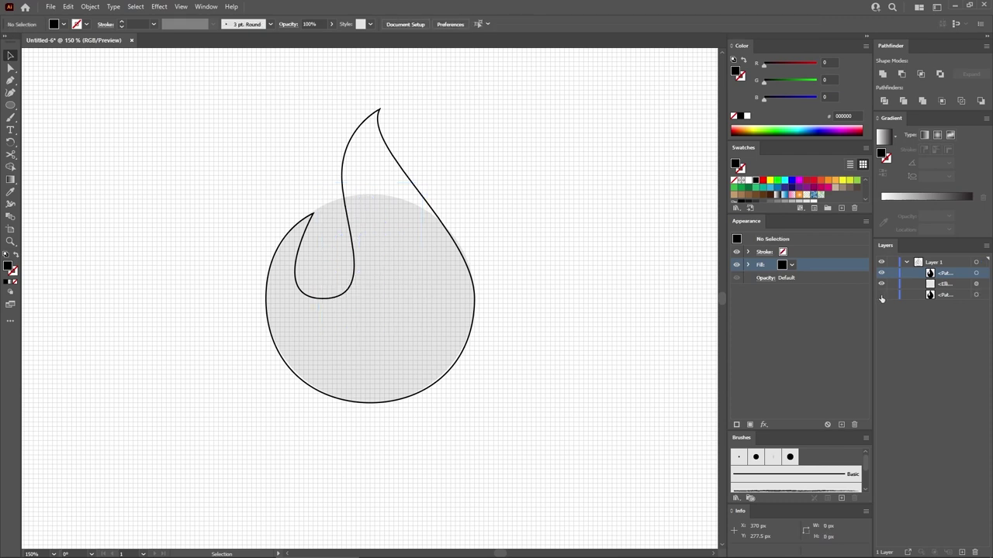
- Draw a closed, unfilled flame tongue from the outline's rightmost point to a tip at X 455, Y 180 px and back through X 475, Y 290 px
left_click(17, 82)
scroll(392, 327, "up", 1)
scroll(392, 327, "up", 3)
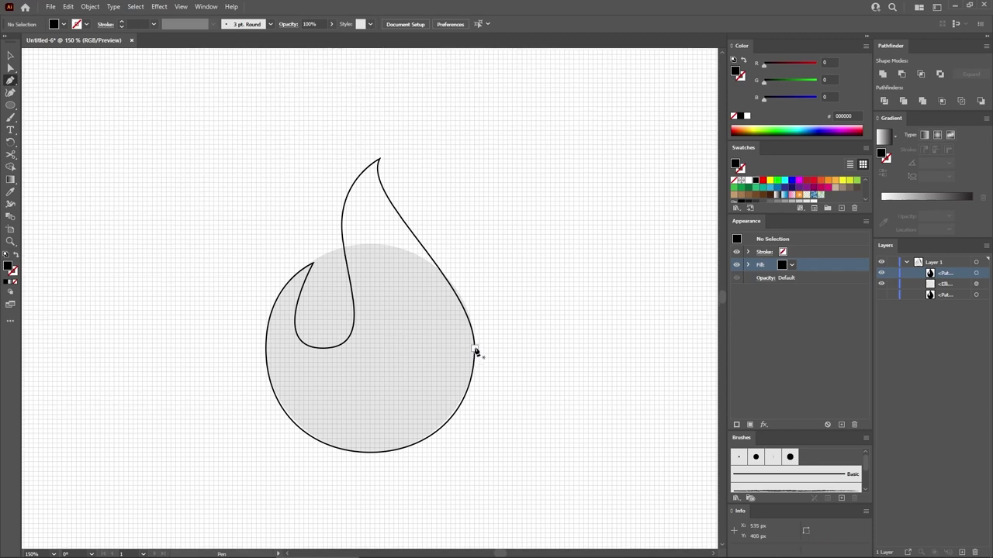
left_click_drag(475, 348, 477, 246)
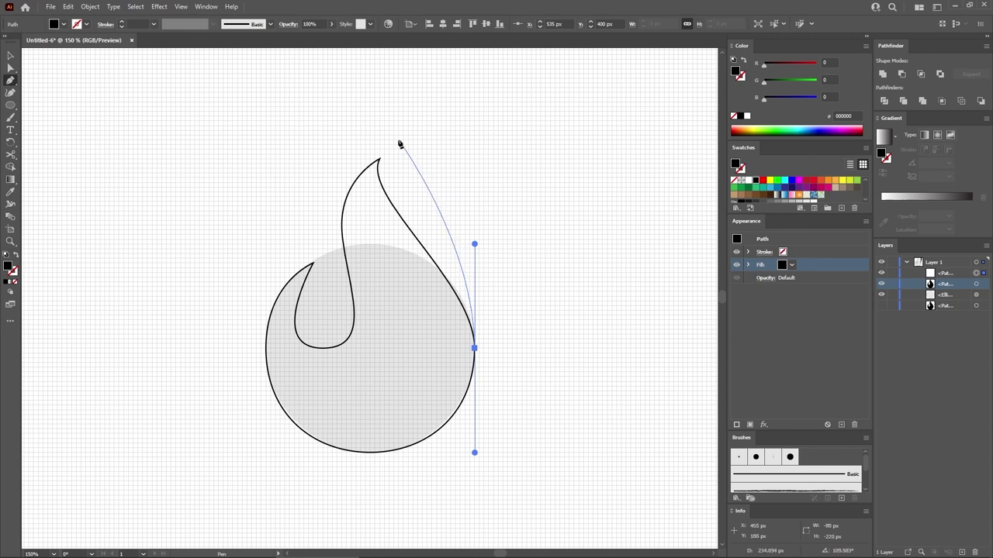
left_click_drag(398, 141, 398, 66)
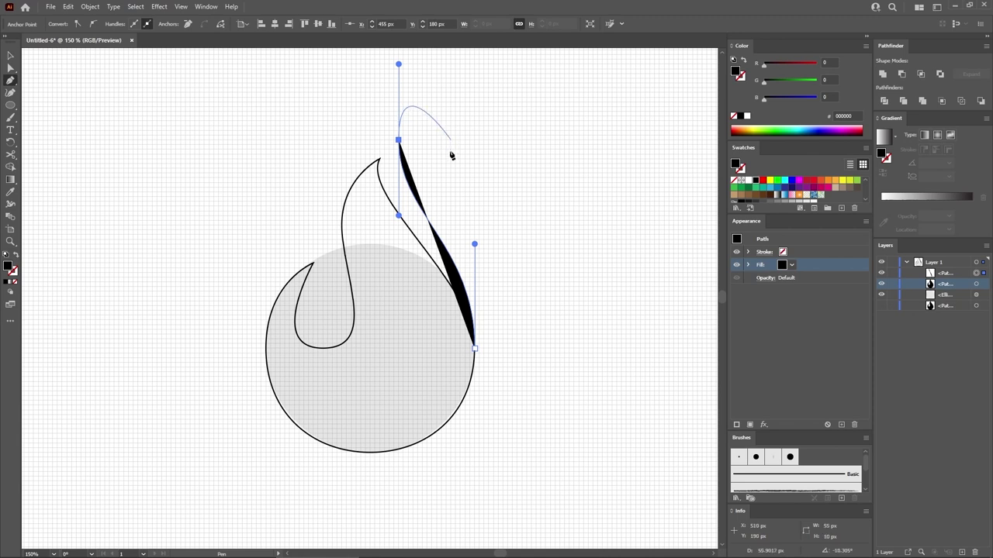
key("shift+x")
left_click(399, 142)
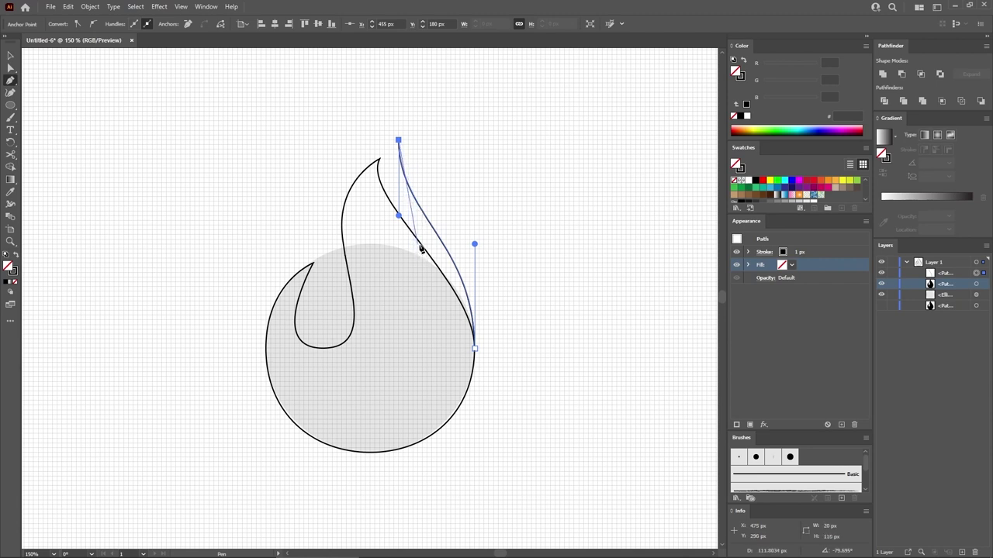
left_click_drag(418, 247, 470, 330)
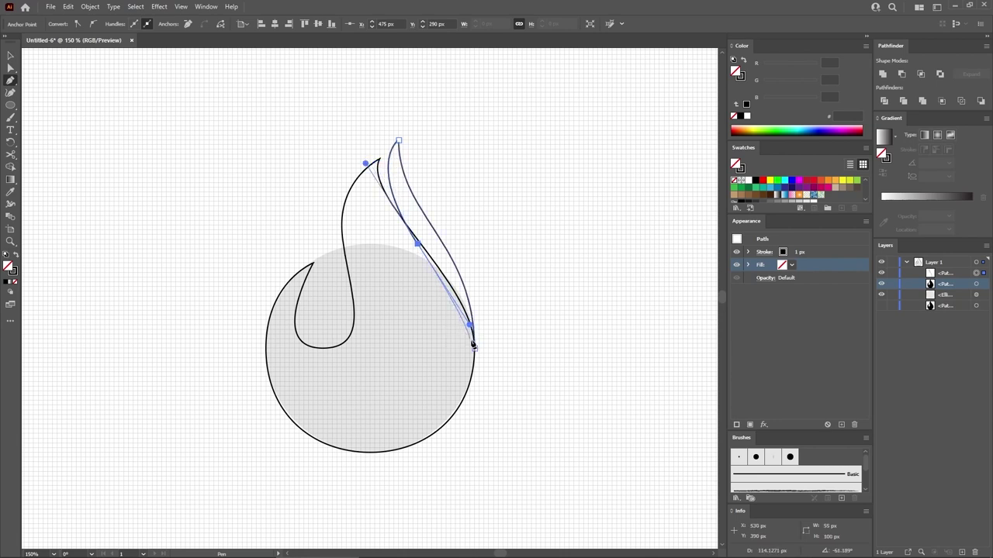
left_click(475, 352)
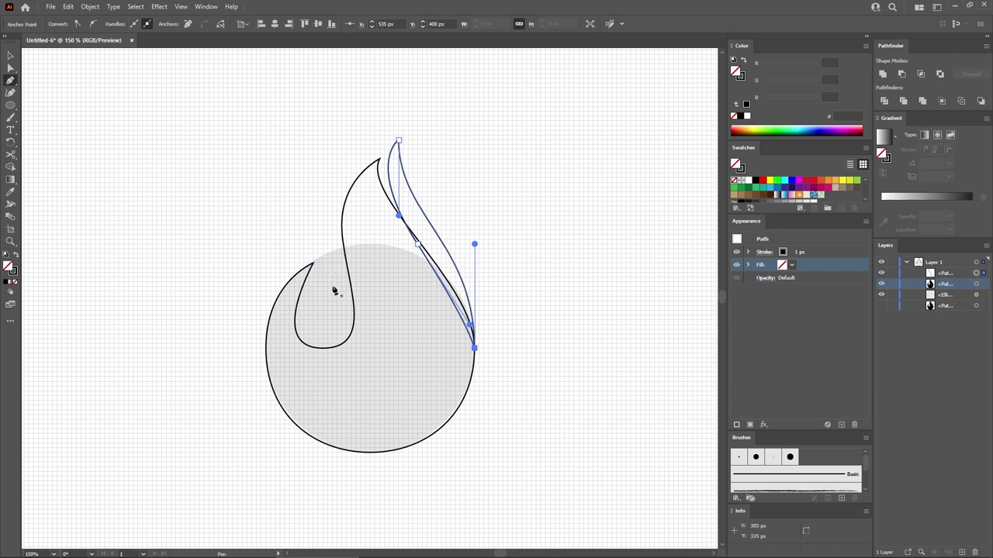
- Draw a closed crescent over the flame's inner notch with anchors at X 385, Y 335 px; X 420, Y 395 px; and X 345, Y 375 px
left_click_drag(332, 287, 299, 342)
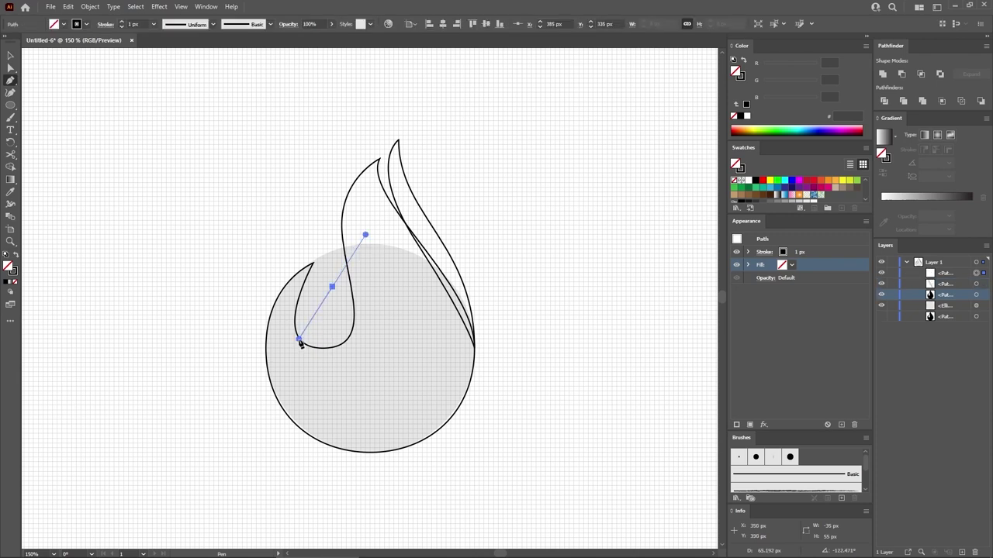
left_click(367, 346)
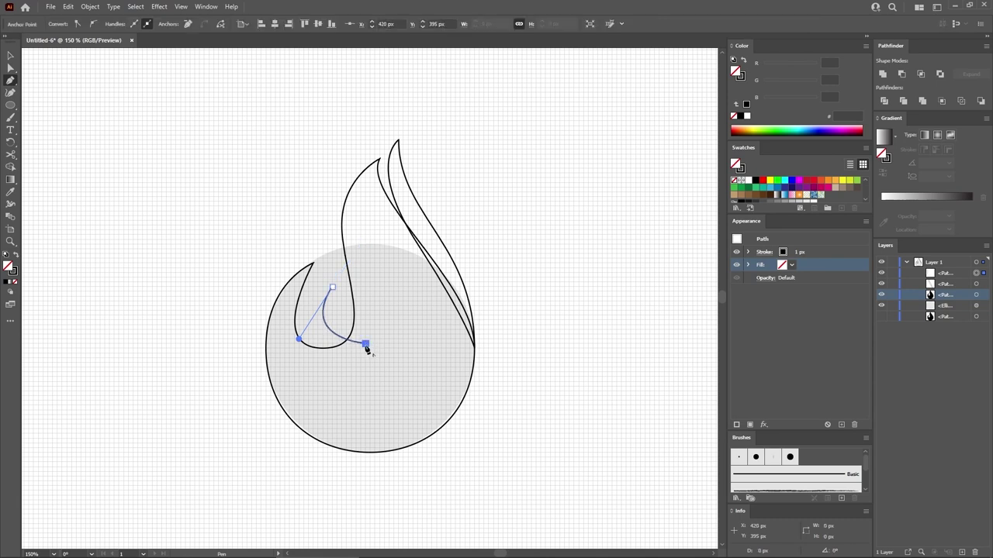
left_click_drag(366, 347, 349, 369)
left_click_drag(346, 370, 347, 369)
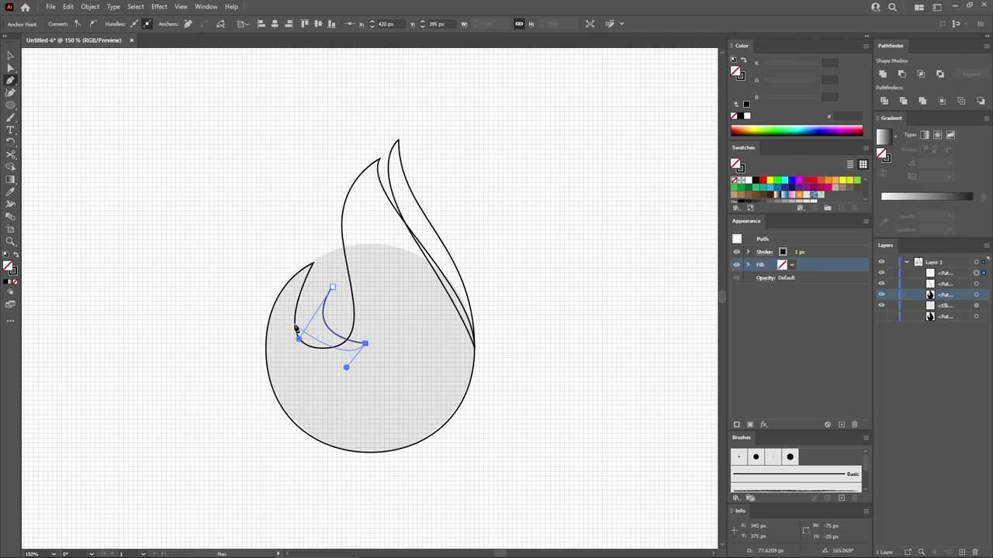
left_click_drag(295, 328, 293, 289)
left_click(332, 288)
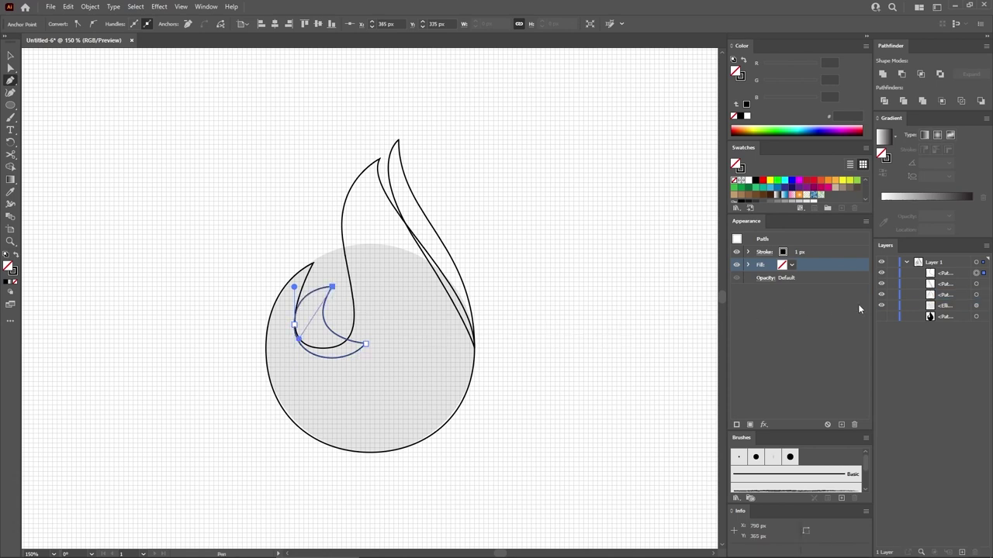
- Select the flame outline, the tongue and the crescent, and unite them into one shape
left_click(978, 297)
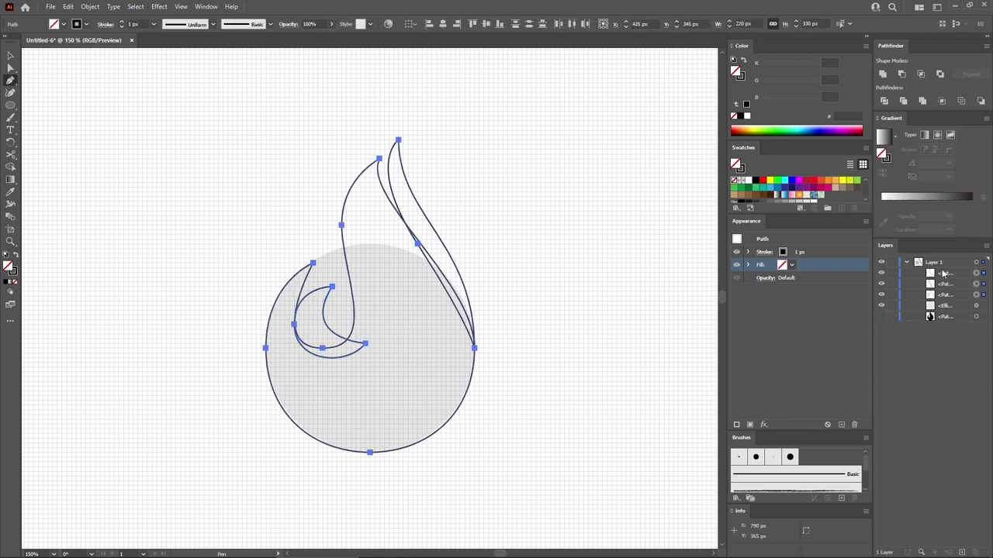
left_click(883, 75)
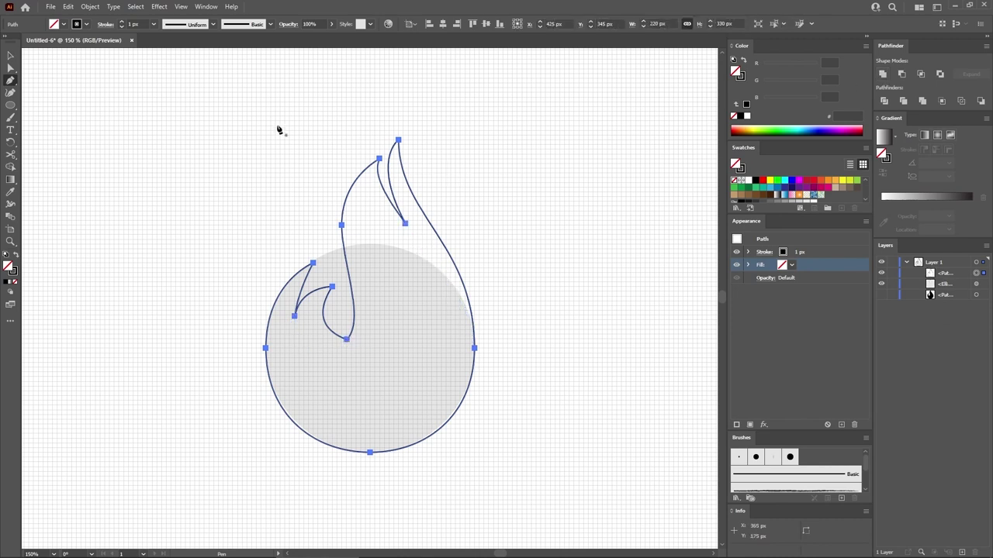
- Round the lowest corner of the flame's inner notch with a 20 px corner radius, and deselect the shape
left_click(10, 67)
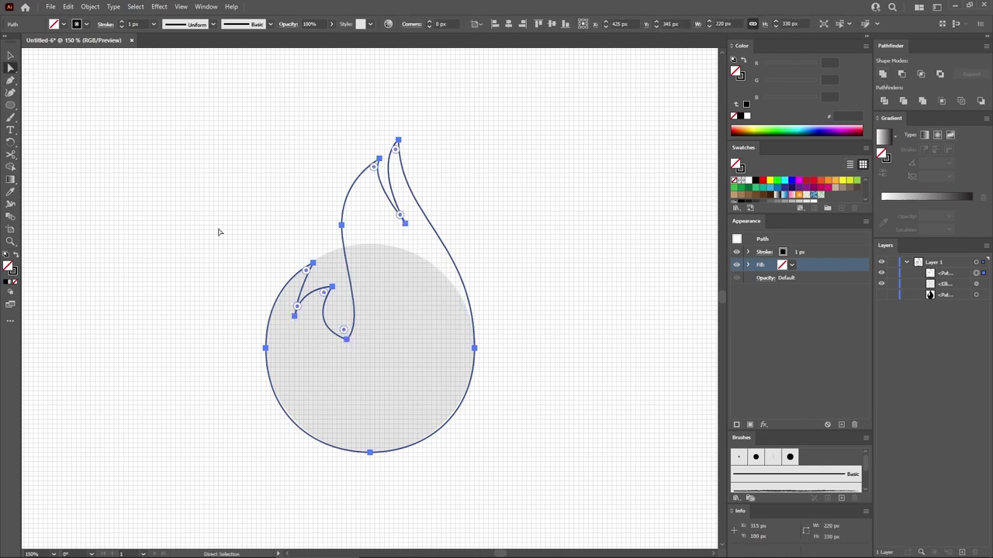
left_click(347, 340)
left_click(273, 24)
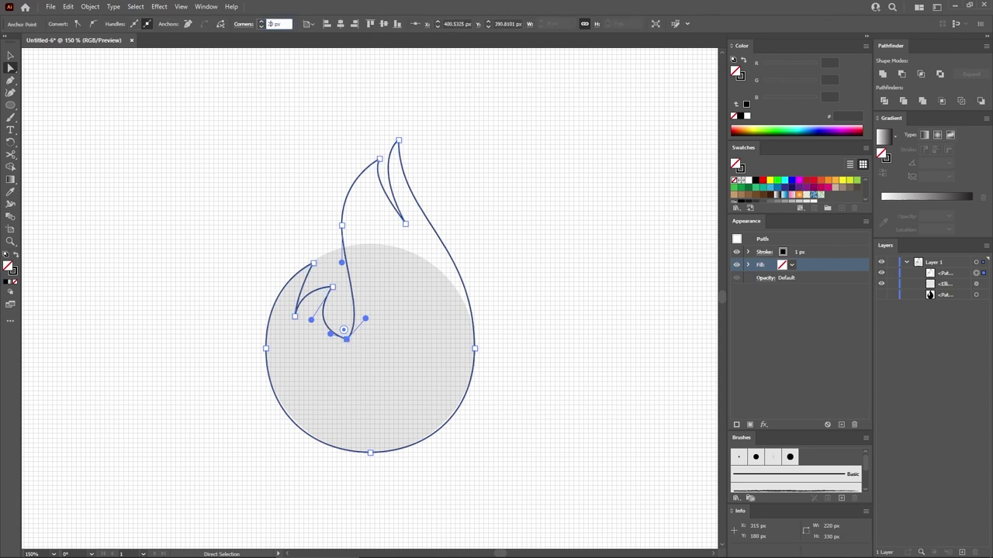
type("20")
key("Return")
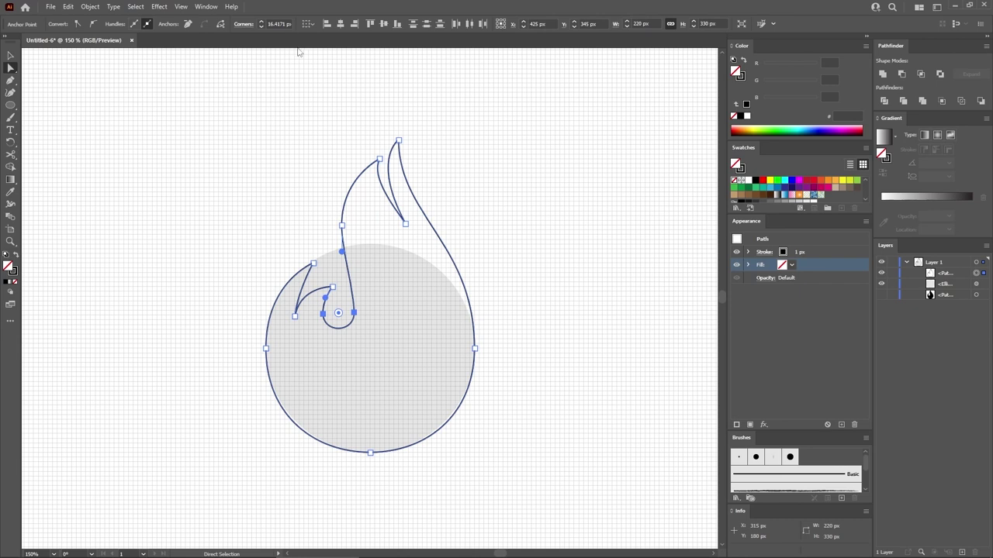
left_click(585, 236)
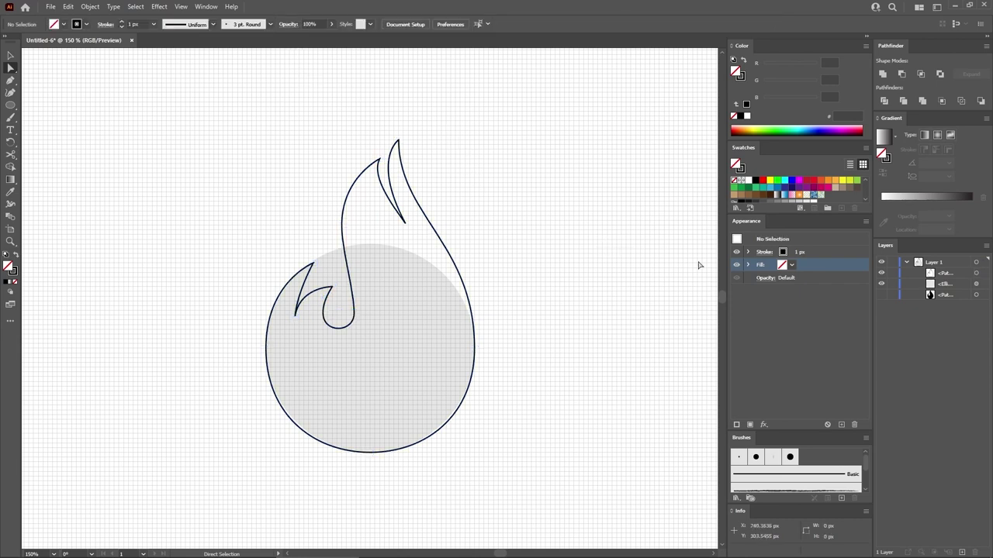
- Draw a closed red-stroked shape from the flame tip at X 435, Y 200 px through X 460, Y 235 px; X 465, Y 285 px; and X 420, Y 220 px
left_click(815, 253)
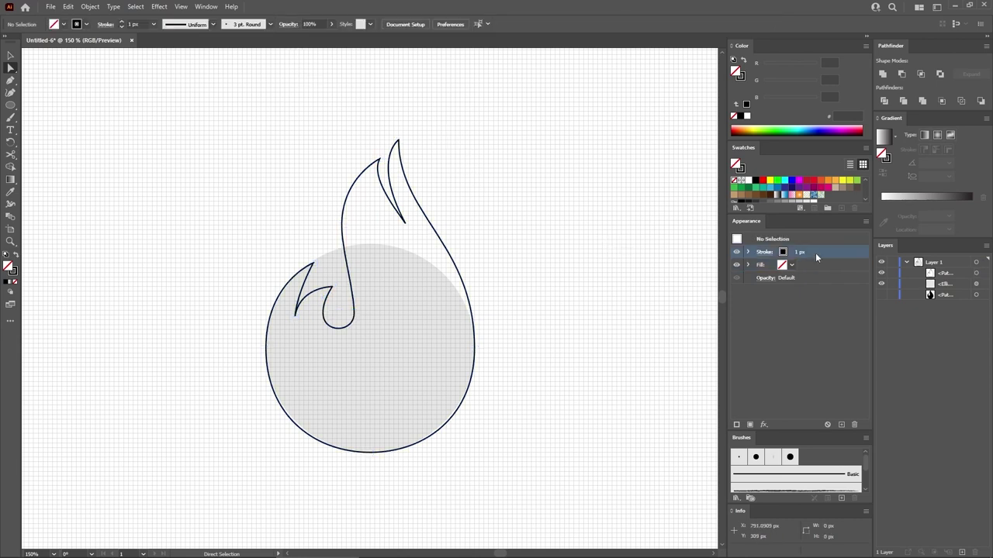
left_click(813, 180)
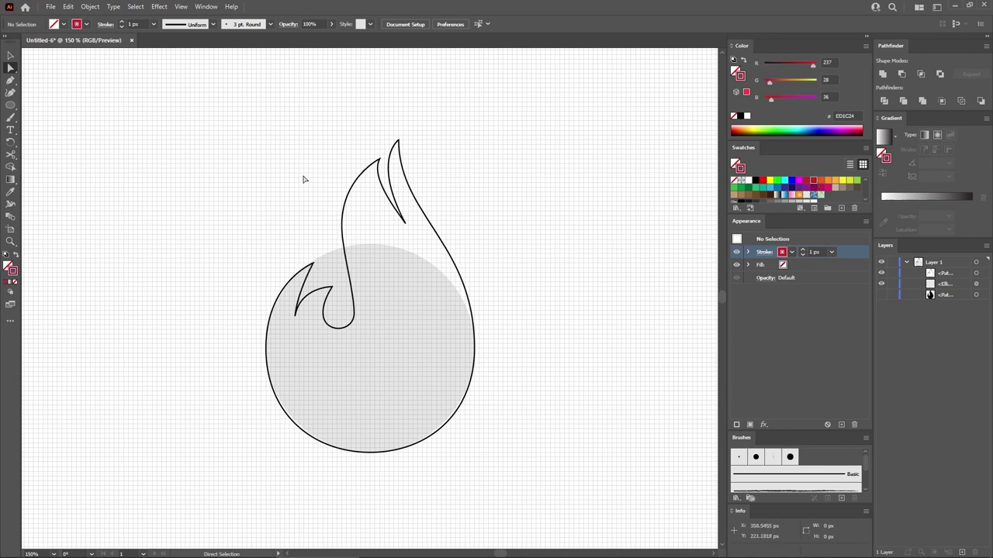
left_click(10, 80)
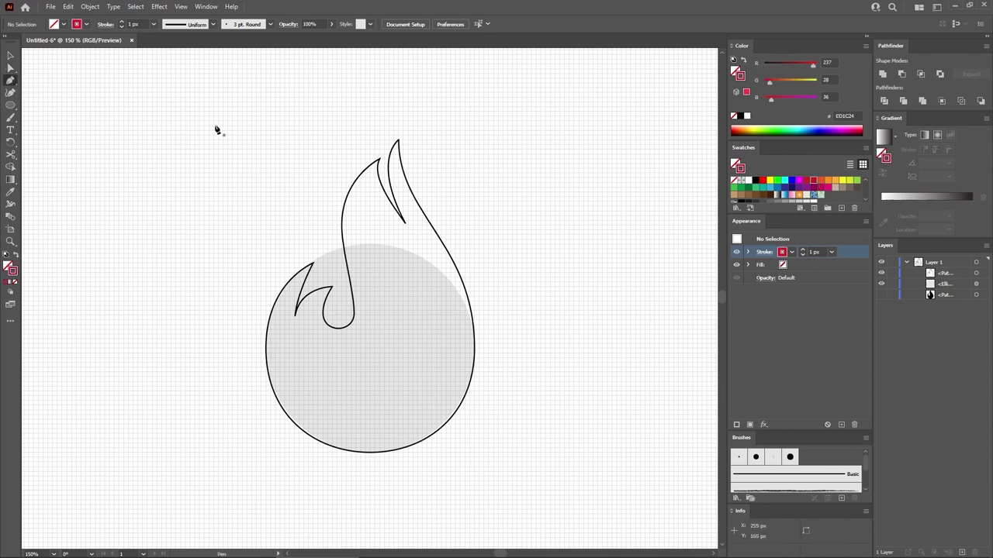
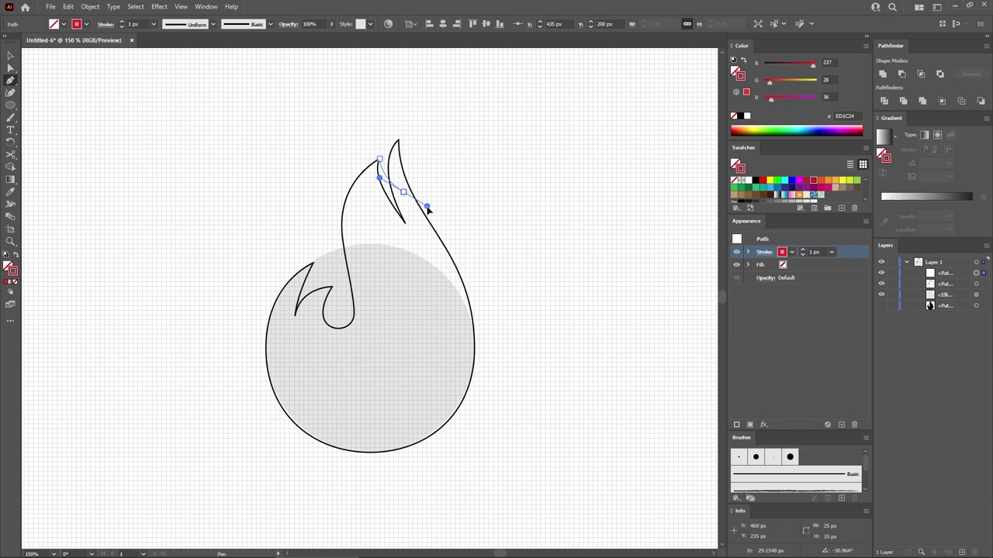
left_click_drag(427, 208, 426, 208)
left_click(409, 241)
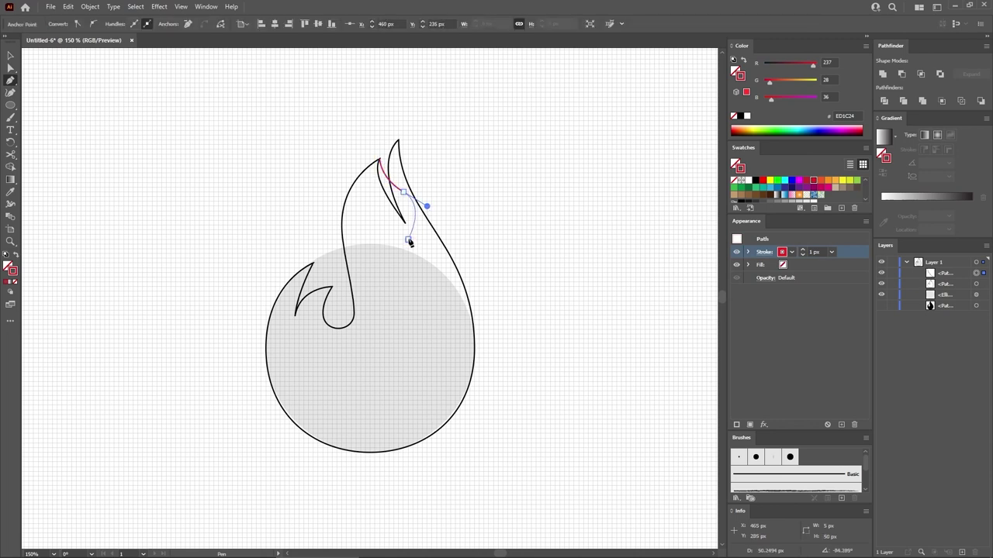
left_click_drag(409, 242, 365, 201)
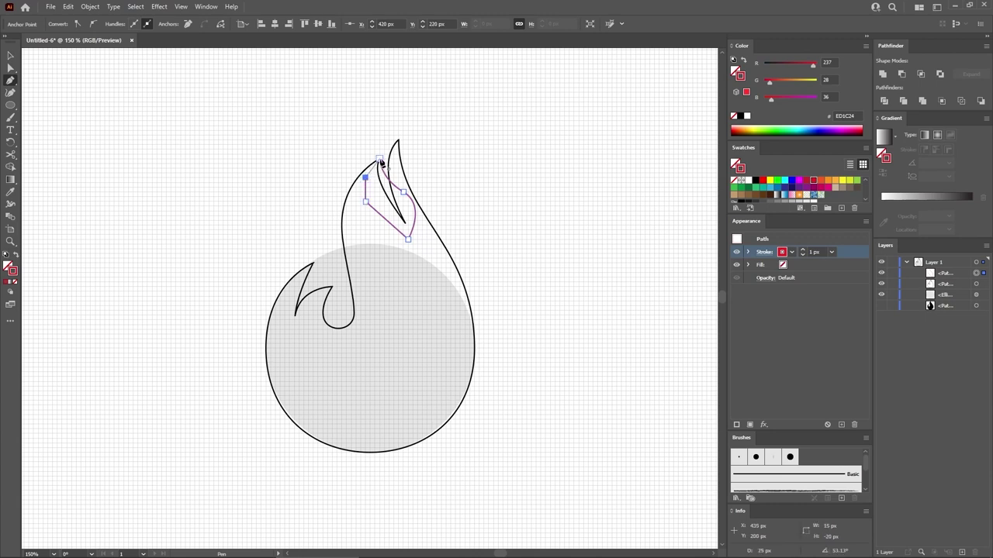
left_click(379, 160)
- Draw a closed shape across the rounded notch with anchors at X 385, Y 335 px; X 385, Y 365 px; X 425, Y 355 px; and X 425, Y 395 px
left_click(332, 287)
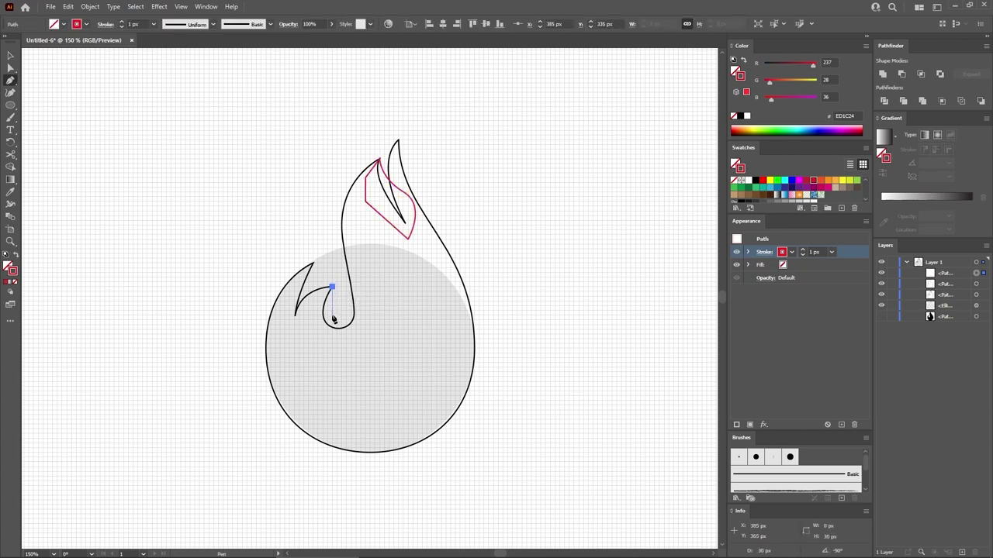
left_click_drag(333, 315, 343, 332)
left_click_drag(343, 333, 343, 334)
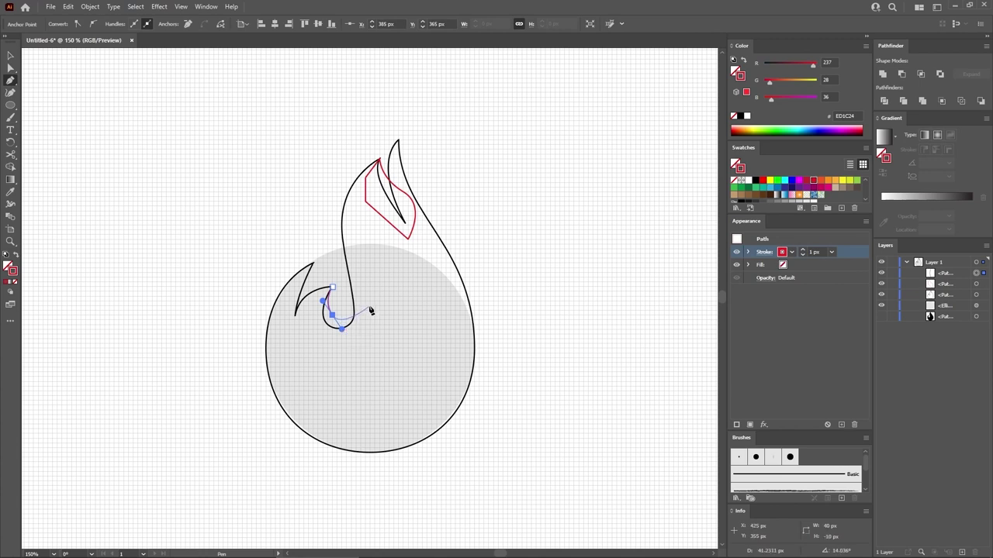
left_click_drag(370, 306, 370, 344)
left_click(370, 343)
left_click(309, 343)
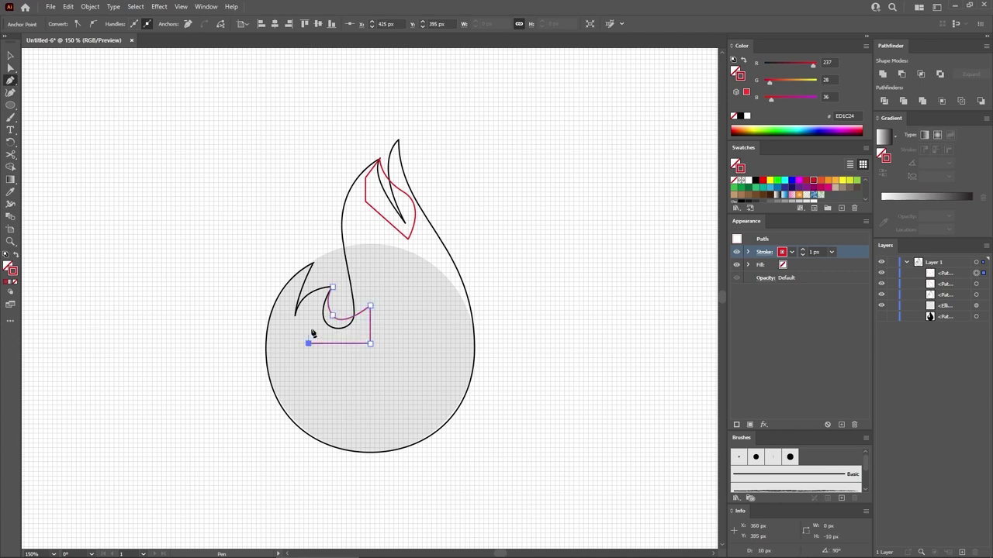
left_click(308, 306)
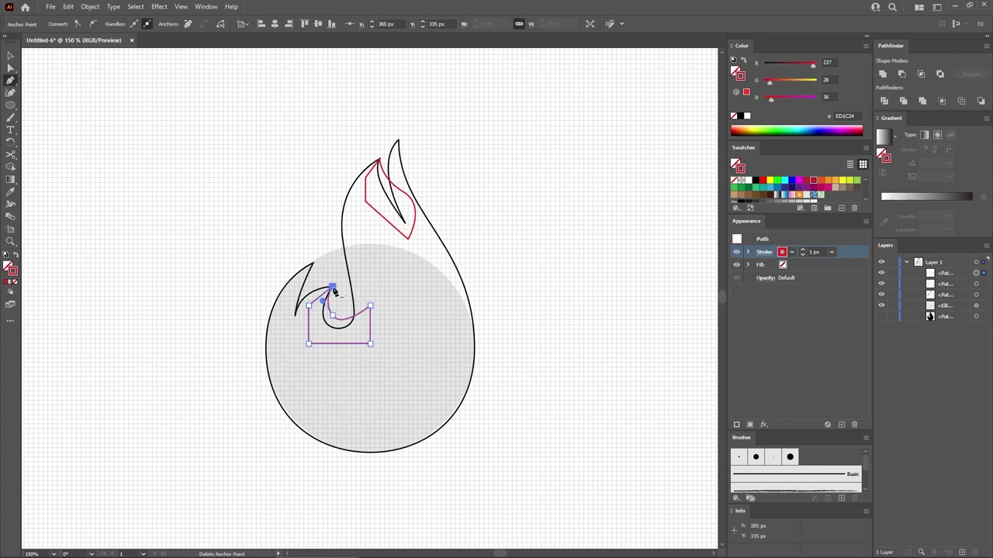
left_click(333, 289)
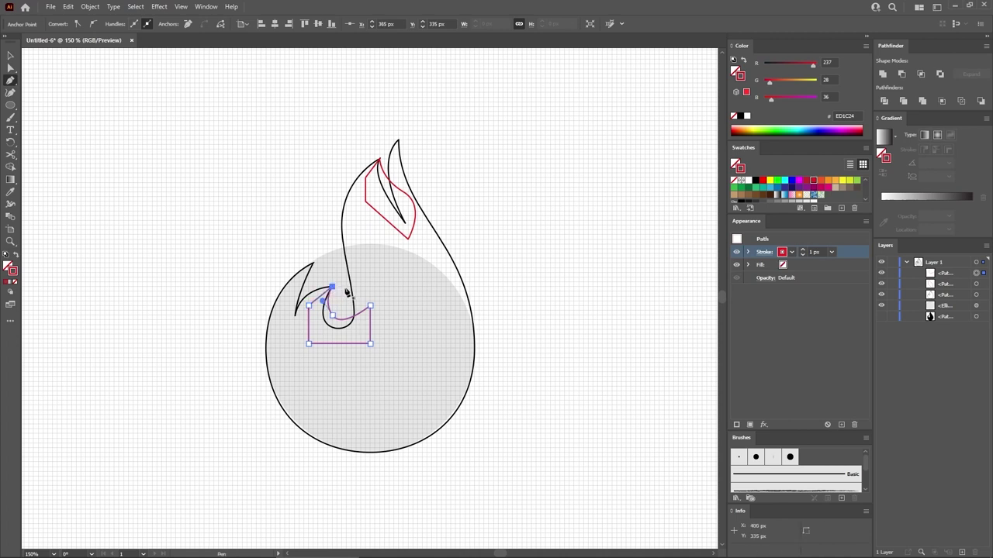
- Draw a closed shape from the small left flame tip at X 365, Y 310 px through X 365, Y 370 px and X 340, Y 340 px
left_click(313, 264)
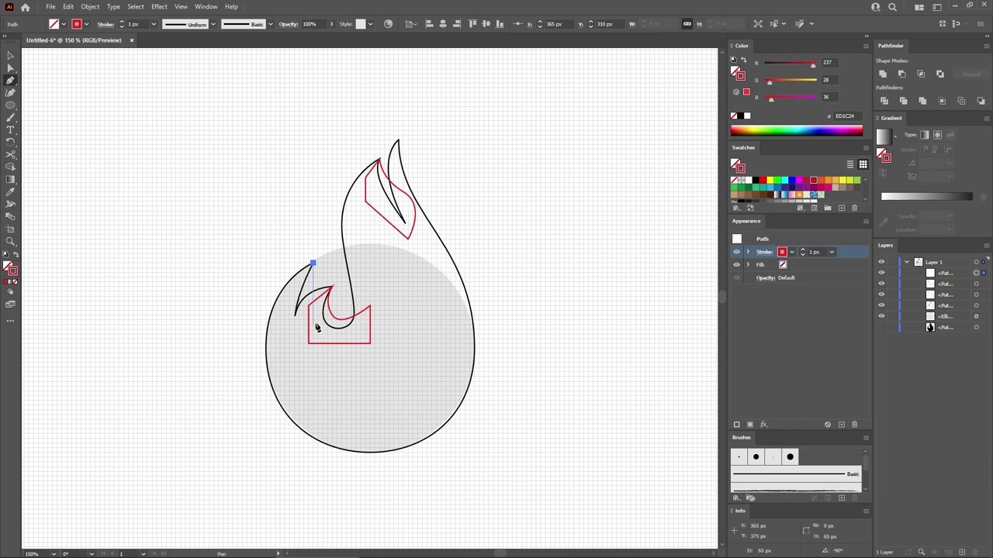
left_click_drag(313, 319, 328, 345)
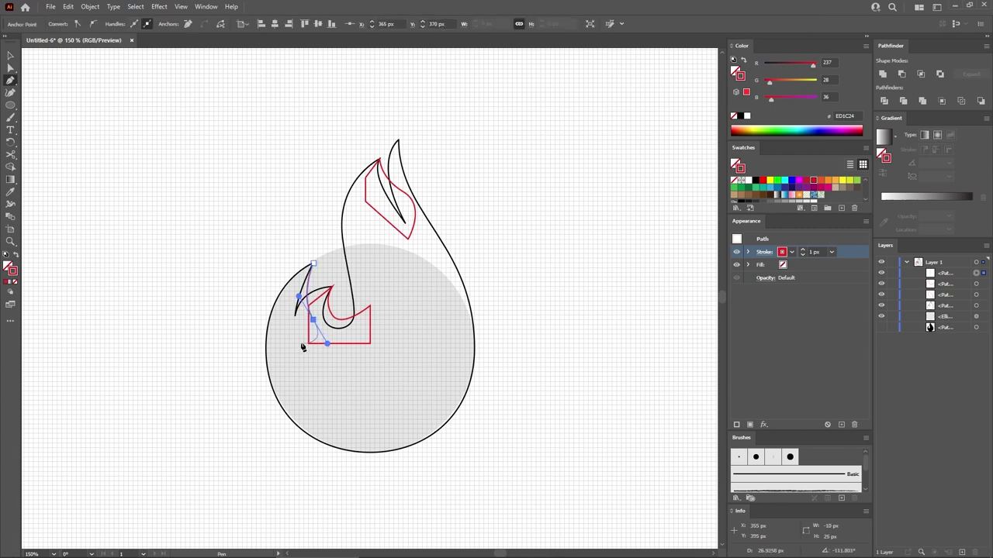
left_click(280, 335)
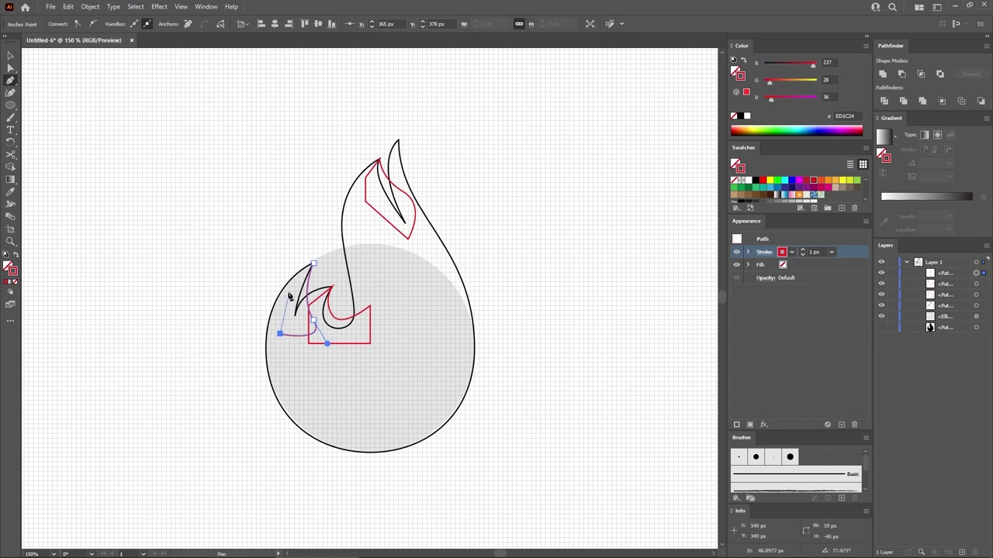
left_click(312, 264)
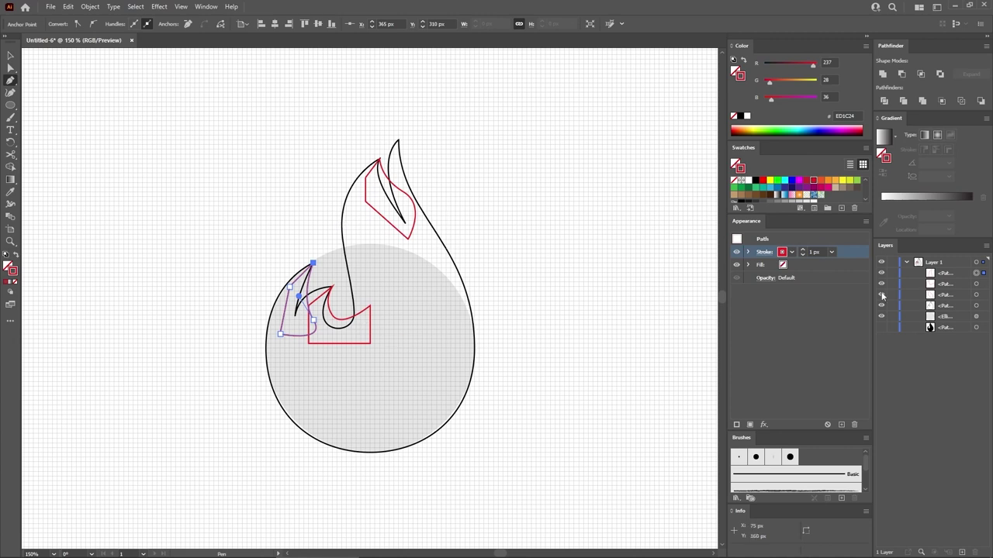
- Select the three red-outlined shapes, swap their stroke and fill, and set the fill to RGB 240, 90, 35
left_click(976, 284, "shift")
left_click(976, 294, "shift")
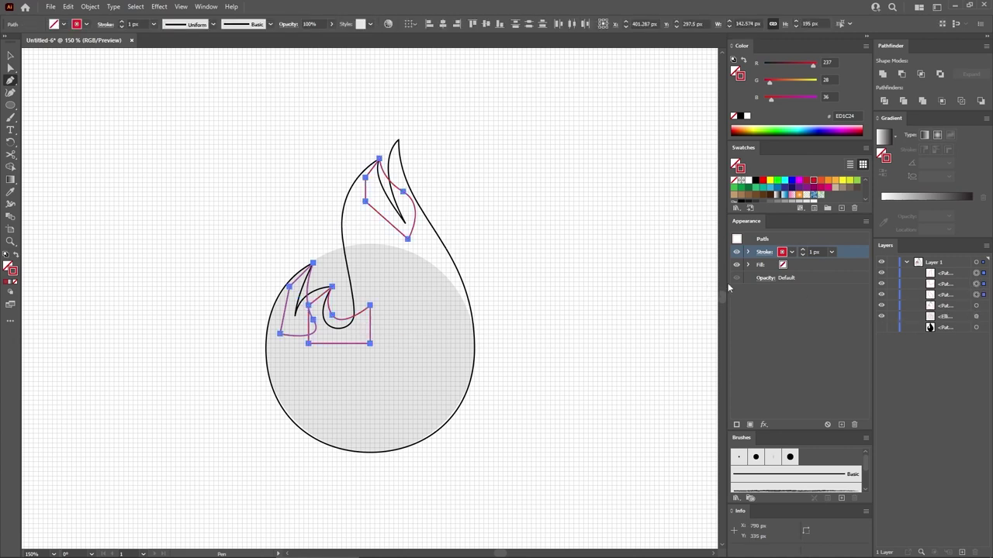
key("shift+x")
left_click(825, 266)
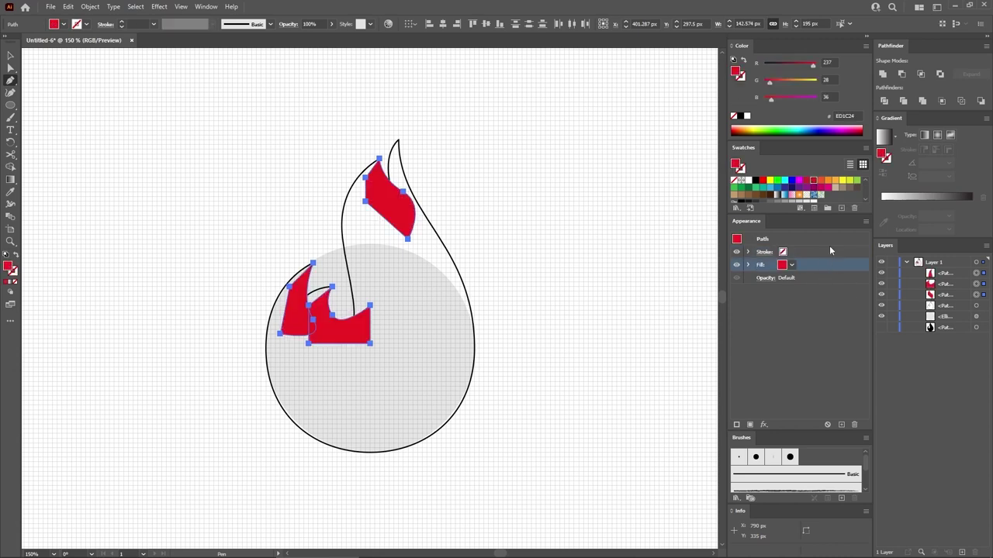
left_click(829, 62)
type("240")
key("Tab")
type("4")
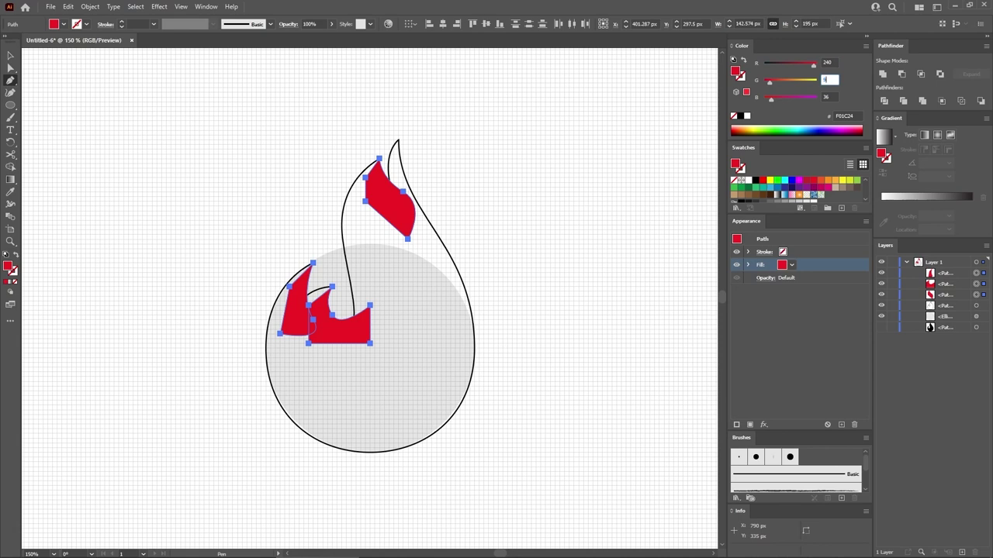
key("Tab")
type("35")
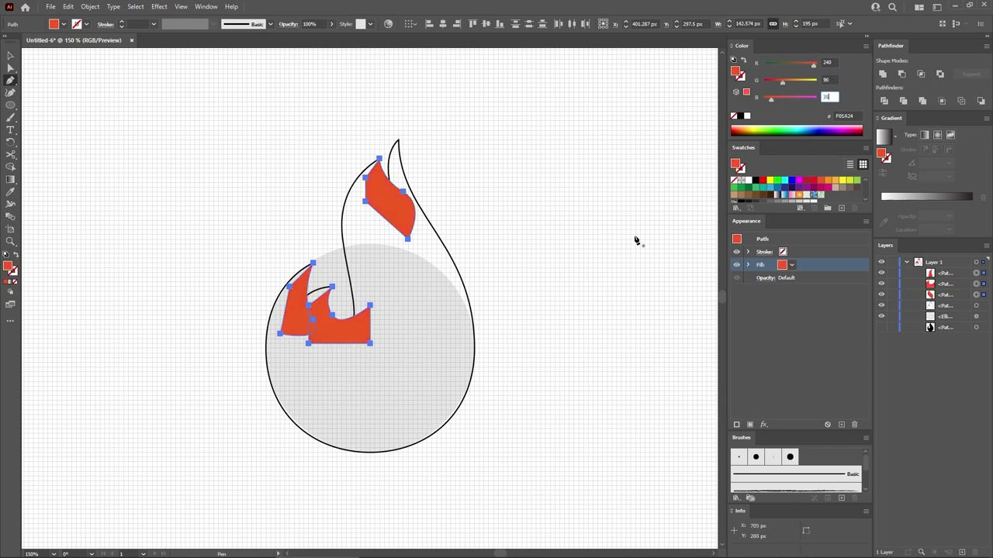
key("Return")
- Combine the three orange shapes into one compound path
left_click(90, 7)
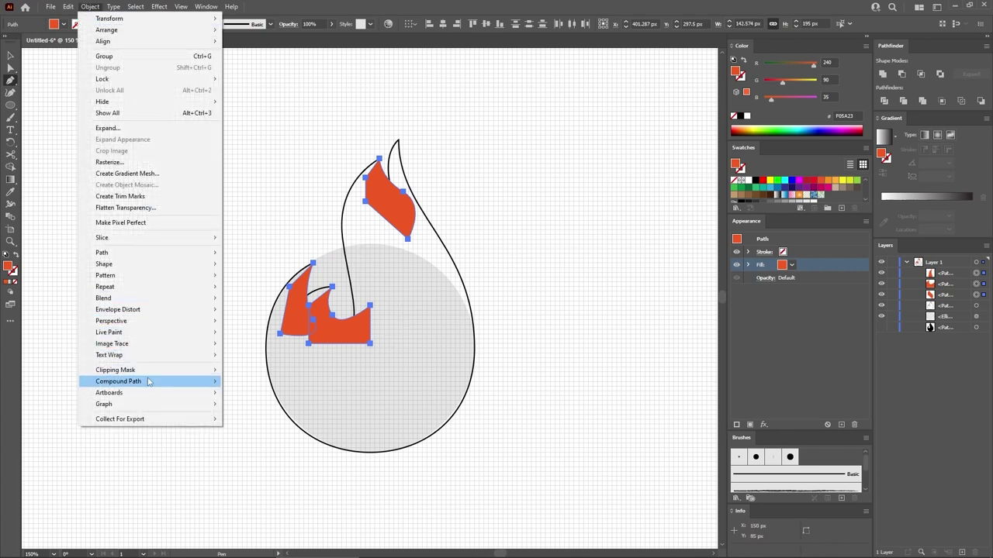
mouse_move(151, 382)
left_click(245, 382)
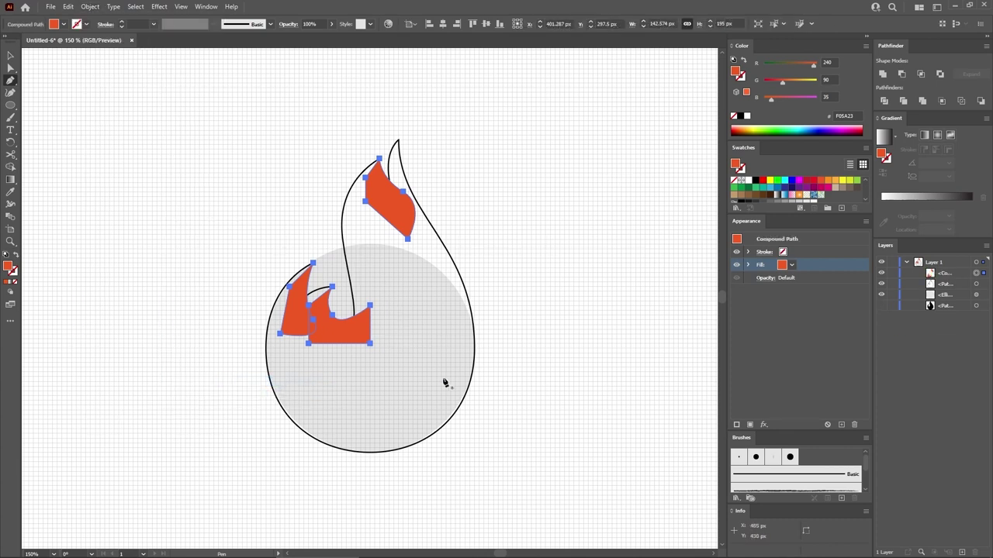
- Subtract an in-place front copy of the flame outline from the orange compound path, and ungroup the resulting pieces
left_click(975, 283)
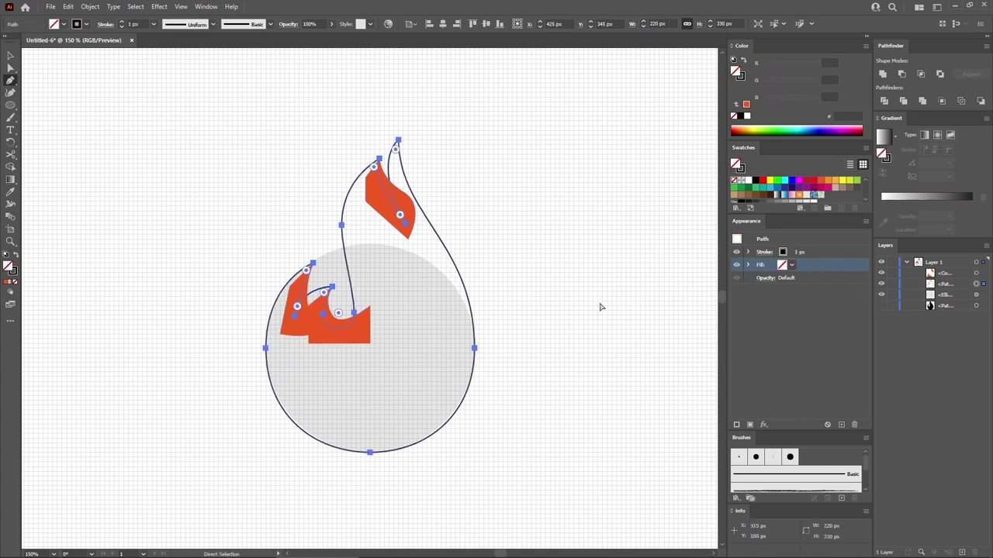
key("ctrl")
key("ctrl+c")
key("ctrl+f")
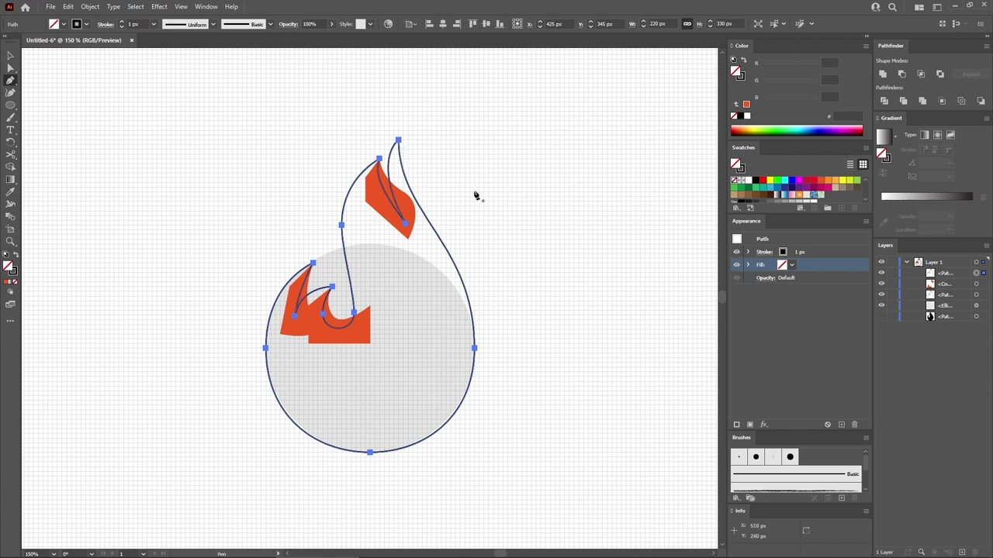
left_click(977, 285, "shift")
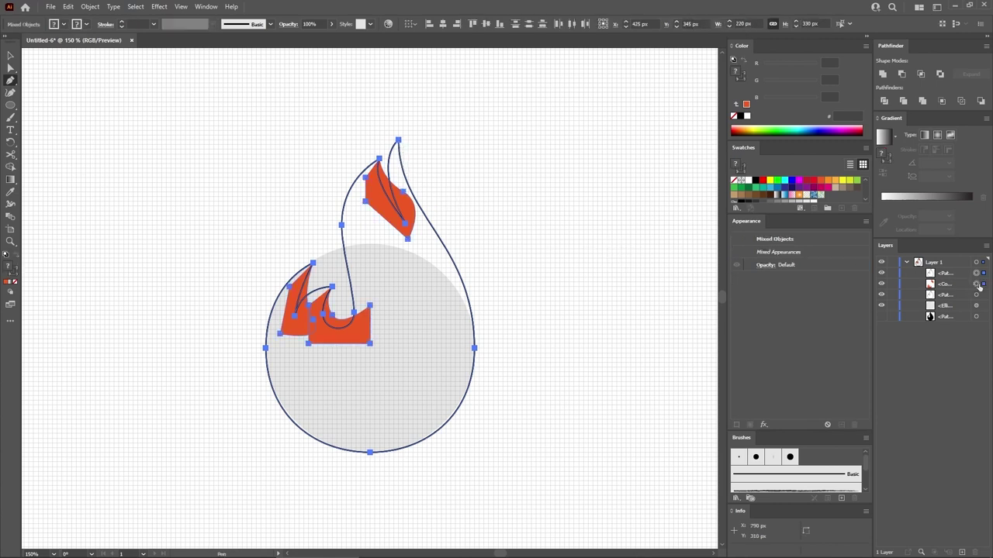
left_click(902, 74)
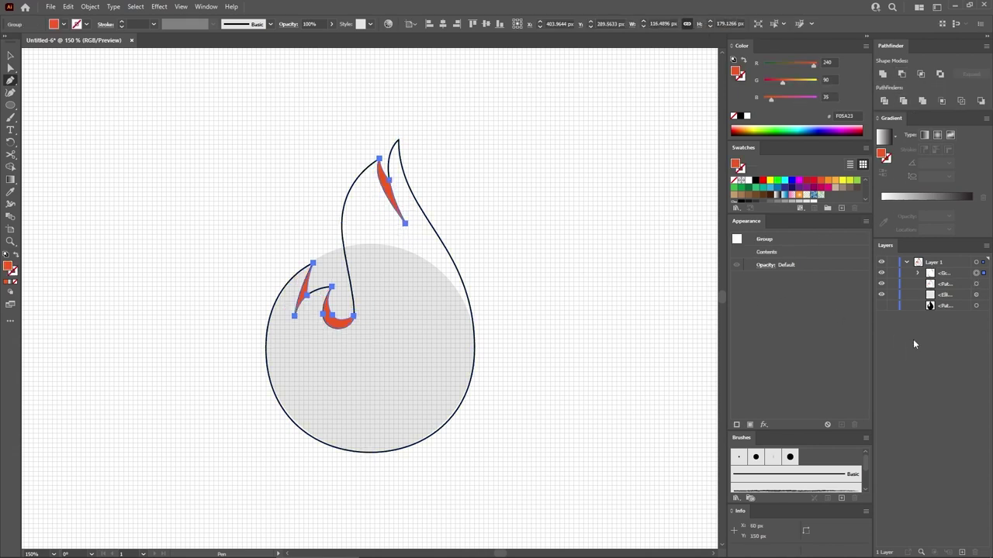
key("ctrl+shift+g")
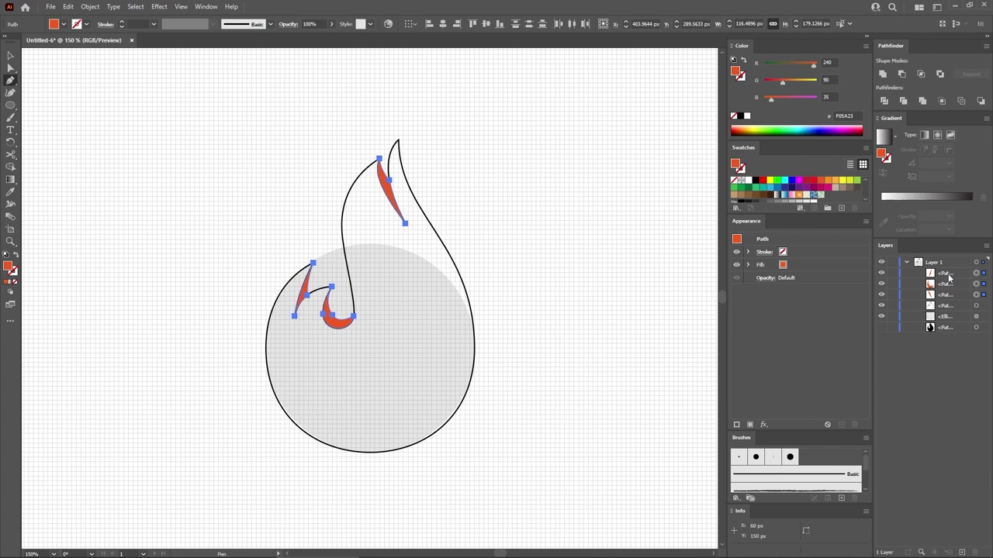
- Draw a 70 × 70 px circle and move it over the flame's inner notch, with its upper-left corner at X 340, Y 330 px
key("a")
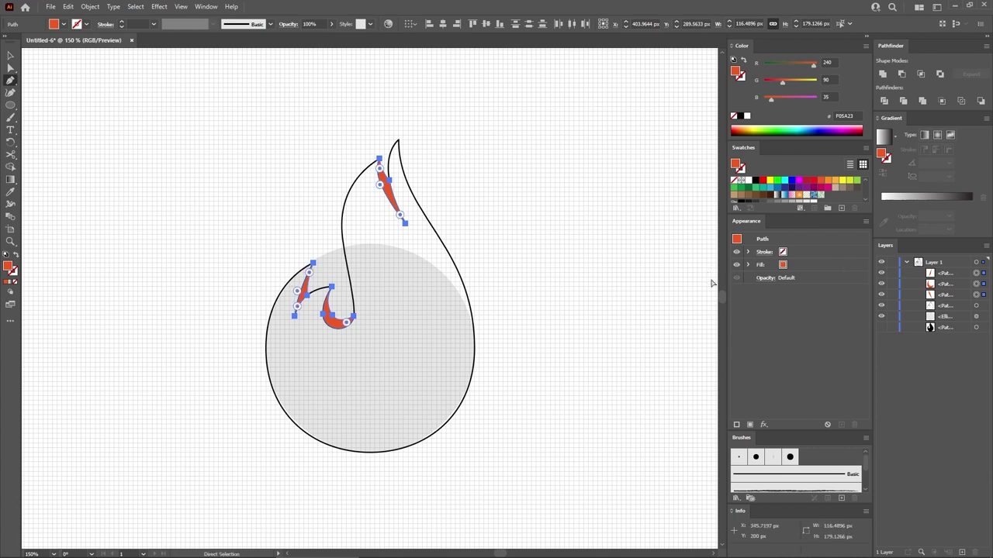
key("ctrl+plus")
key("ctrl+plus")
key("p")
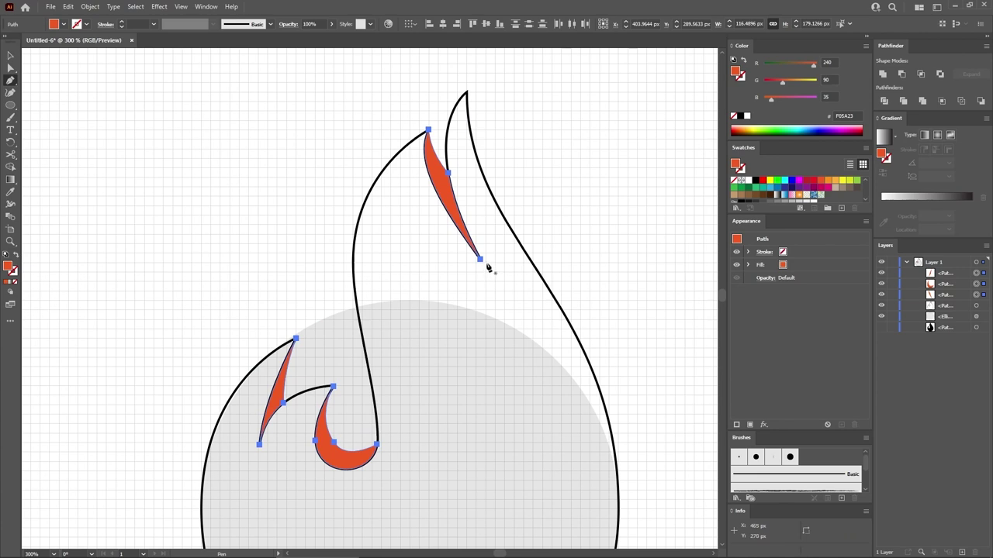
left_click(10, 105)
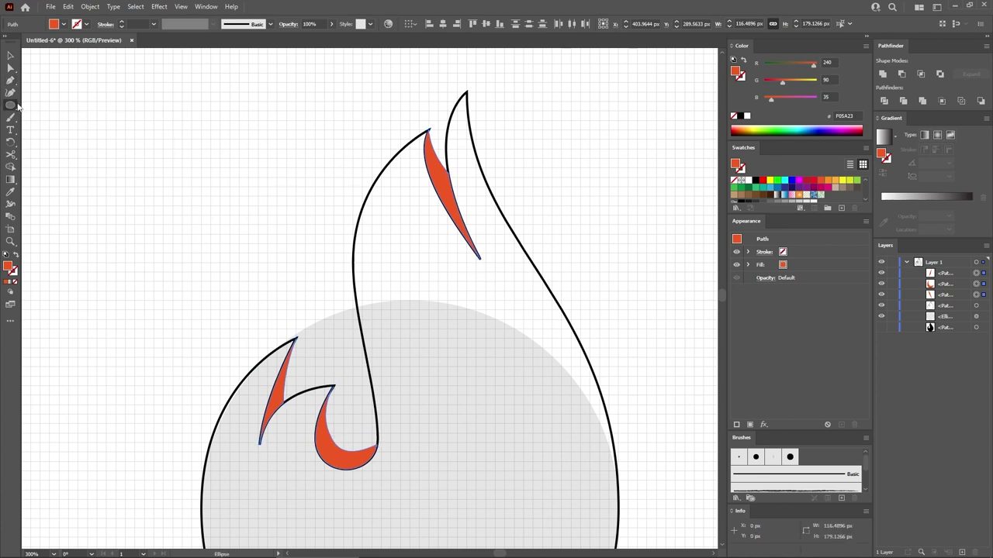
left_click(229, 230)
type("70")
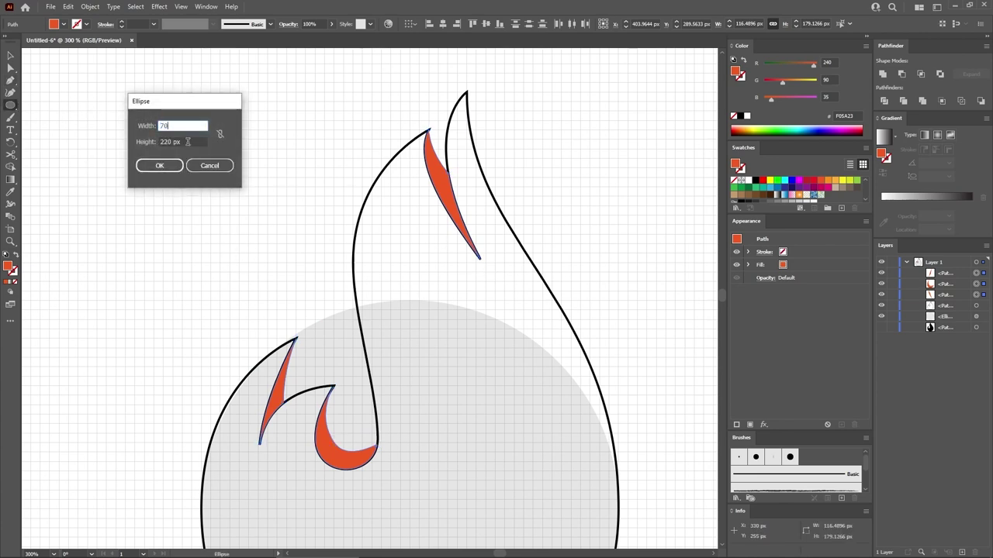
key("Tab")
type("70")
left_click(152, 165)
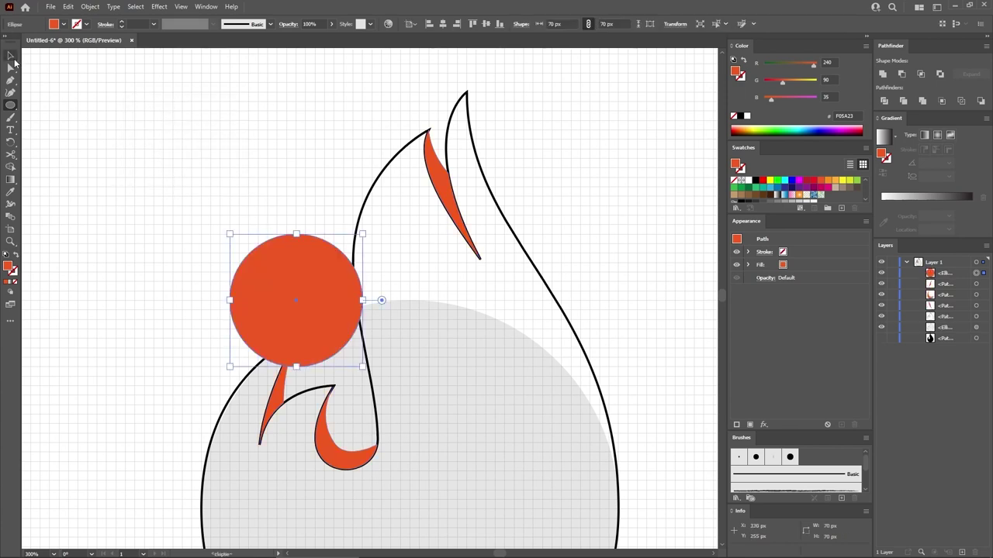
left_click(10, 55)
left_click_drag(292, 292, 296, 416)
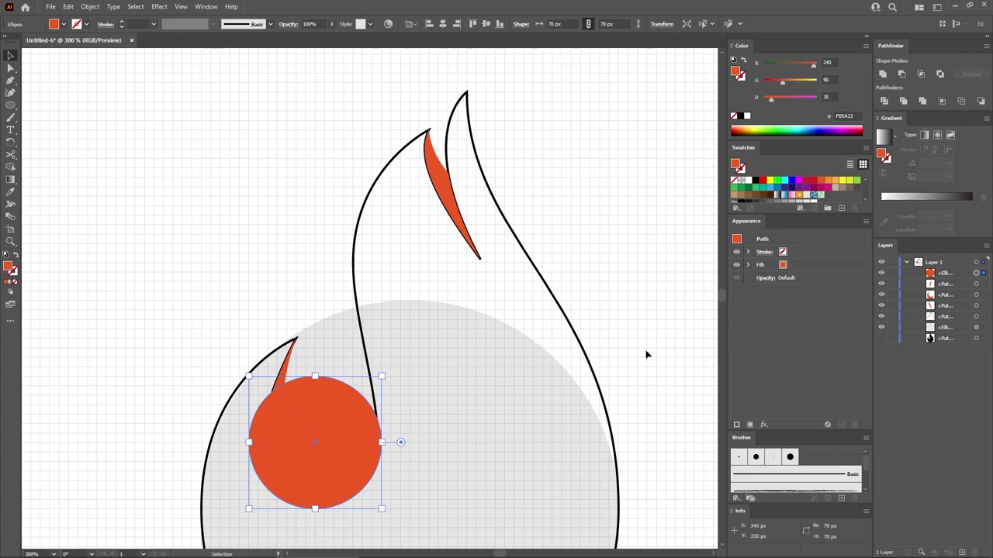
- Set the circle's fill to RGB 193, 39, 45 and its opacity to 75%
left_click(830, 62)
type("193")
key("Tab")
type("39")
key("Tab")
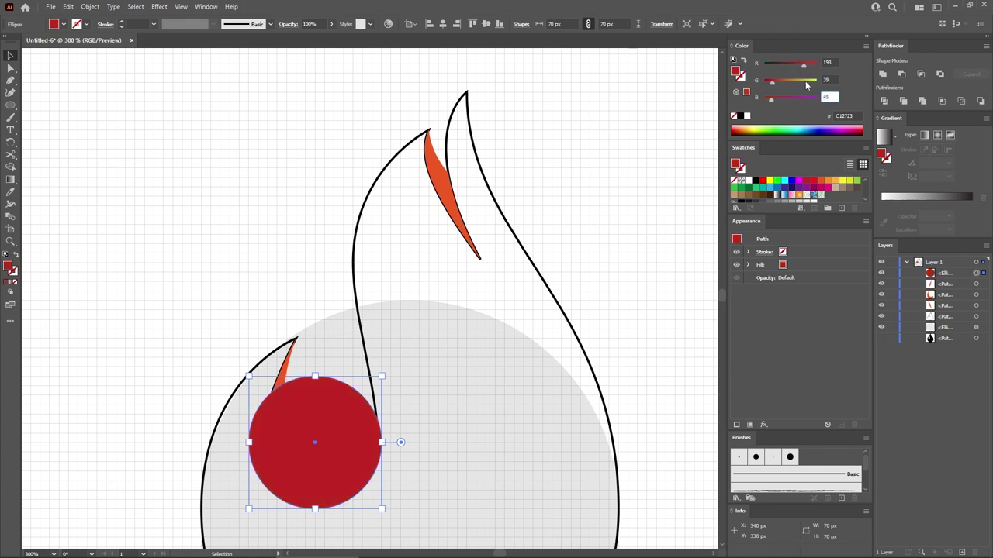
key("Return")
left_click(309, 25)
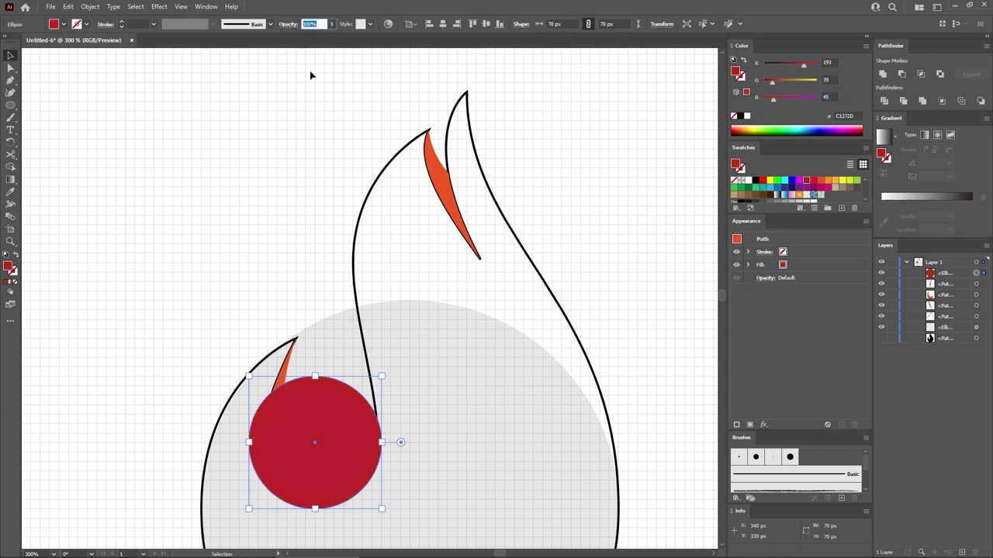
type("75")
key("Return")
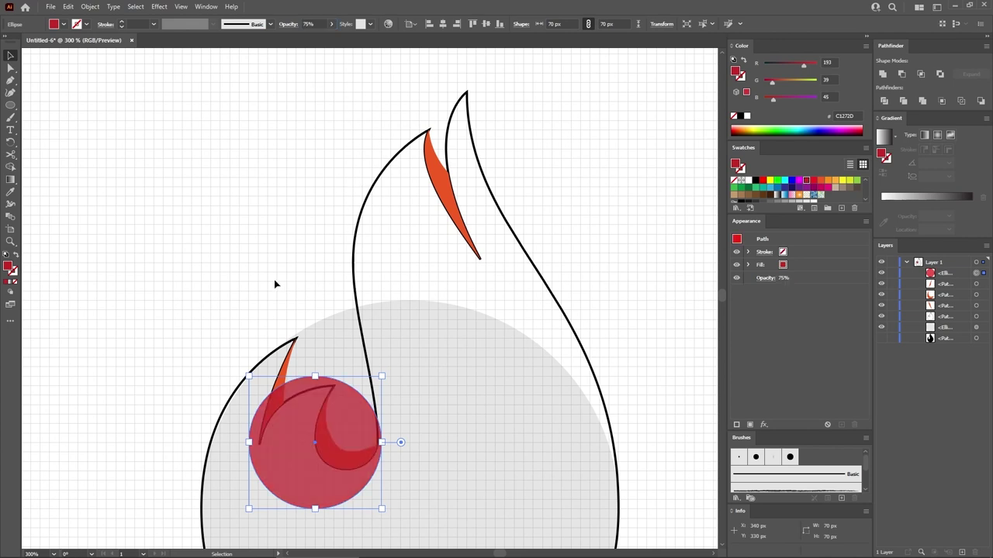
- Duplicate the small left notch's orange shading in place and intersect the copy with the dark red circle
left_click(275, 290)
left_click(284, 384)
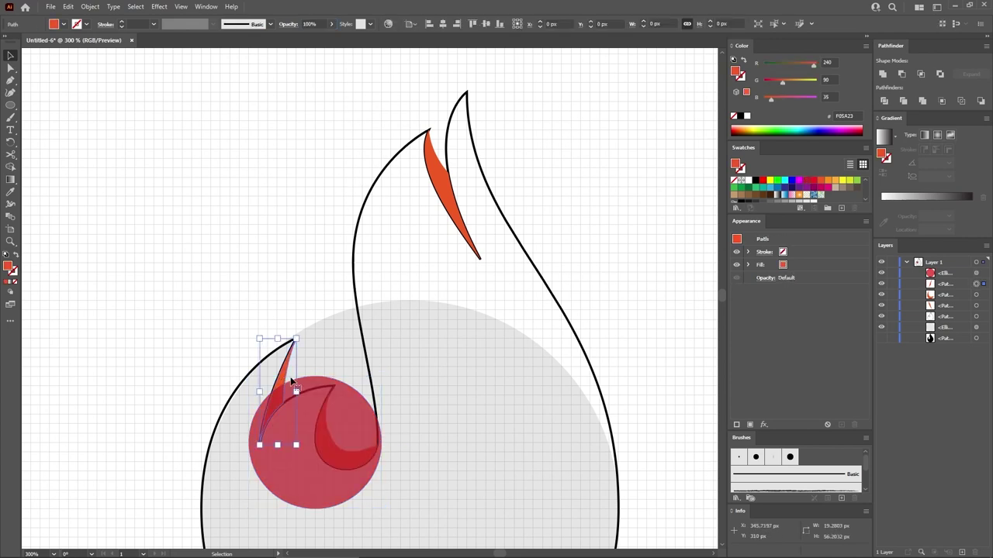
key("a")
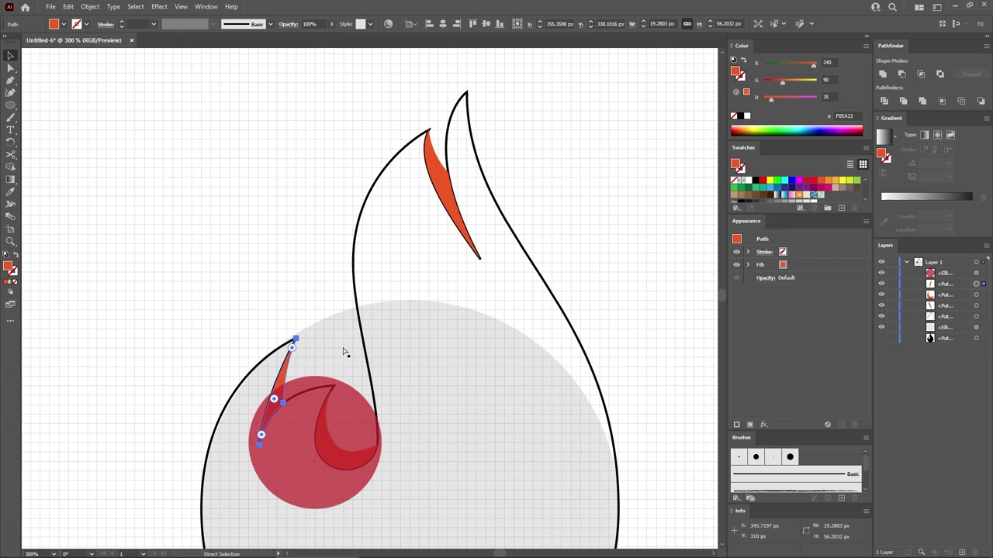
key("v")
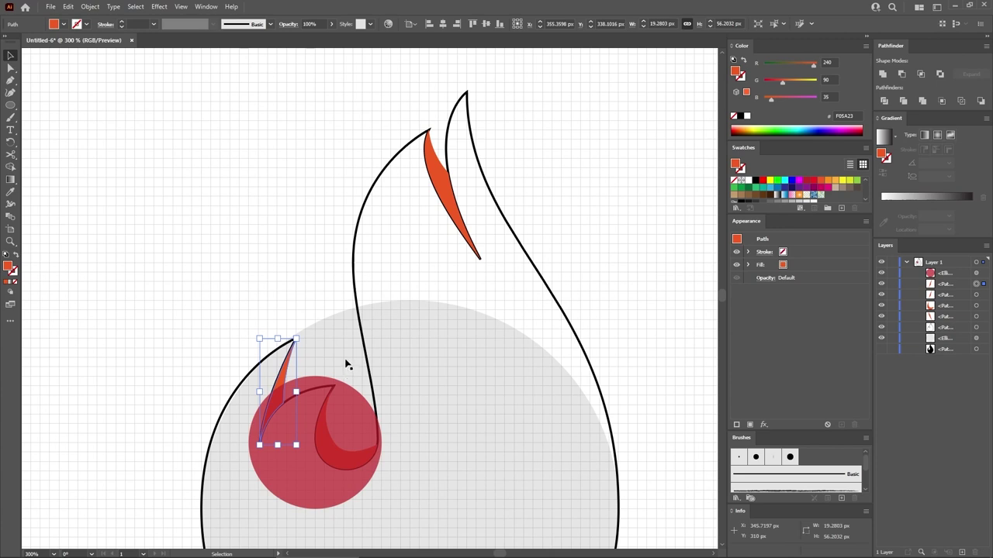
left_click(345, 402, "shift")
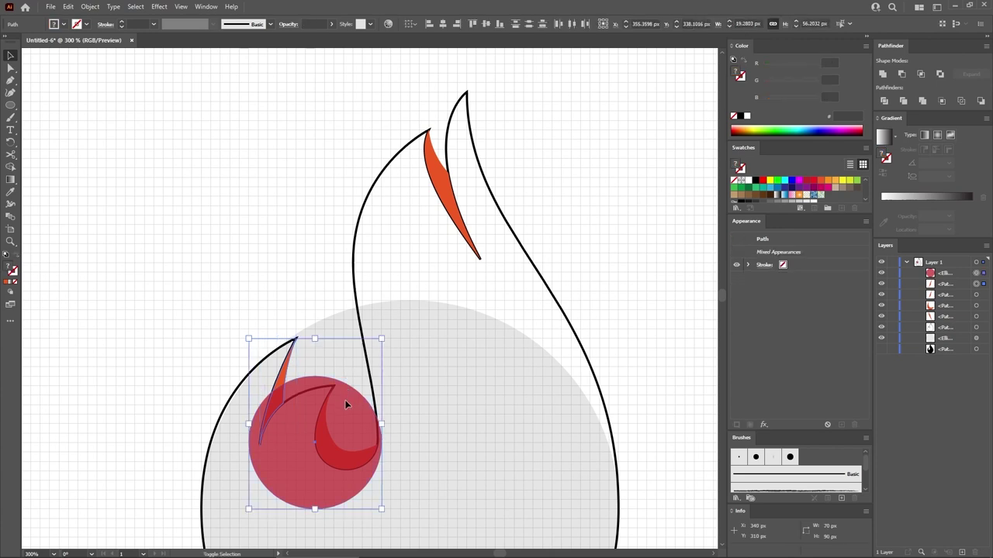
left_click(922, 74)
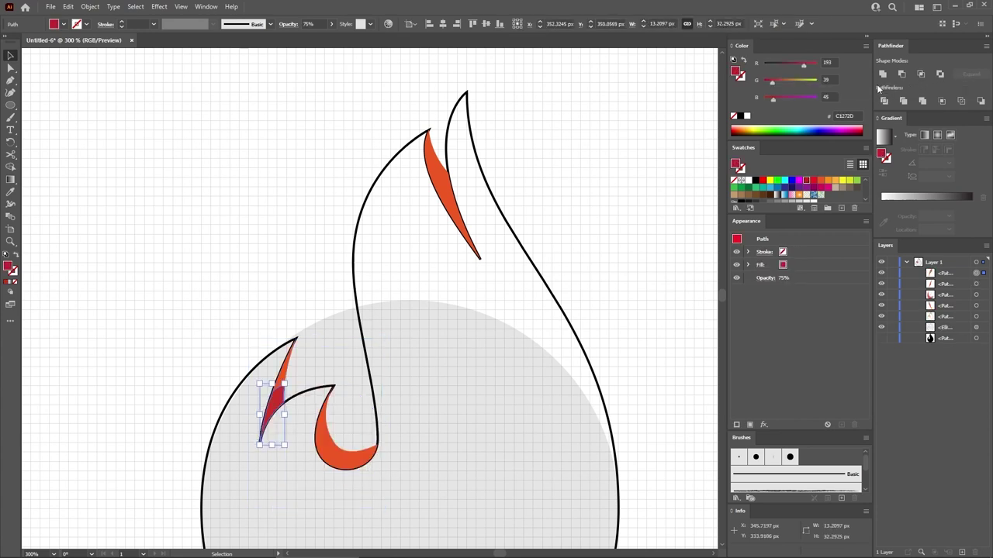
key("ctrl+shift+a")
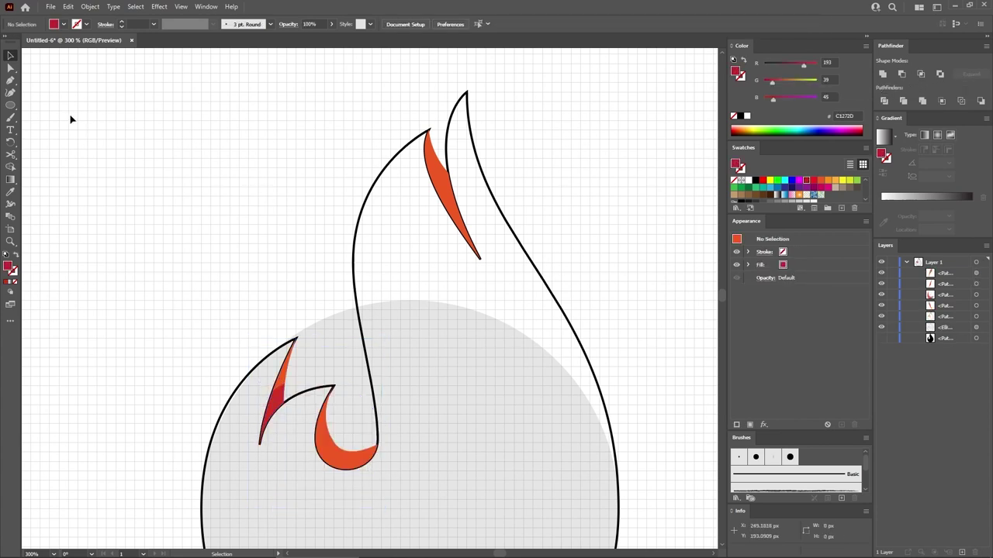
- Draw a dark red 25 × 25 px circle and move it onto the hook-shaped orange shading of the inner notch
left_click(12, 107)
left_click(211, 204)
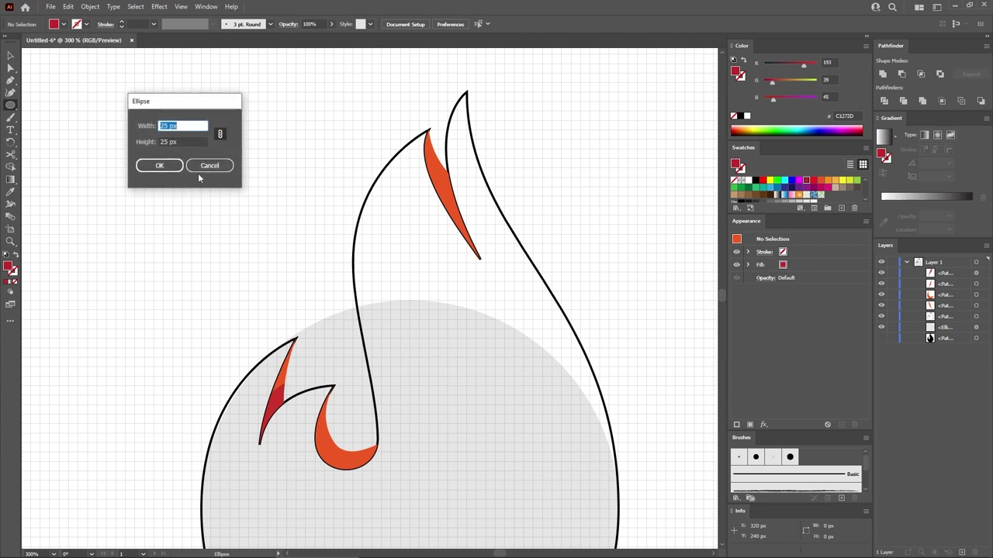
left_click(159, 165)
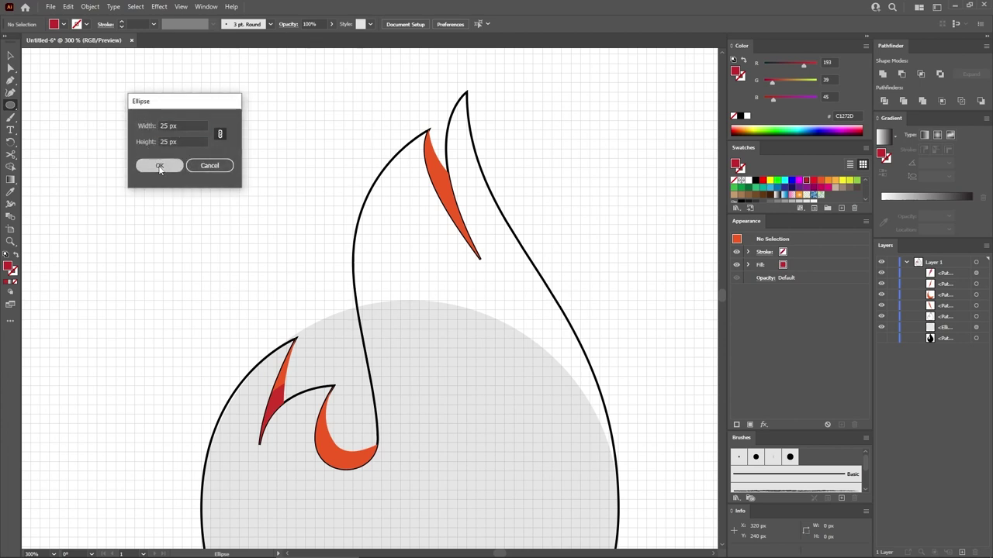
left_click(9, 57)
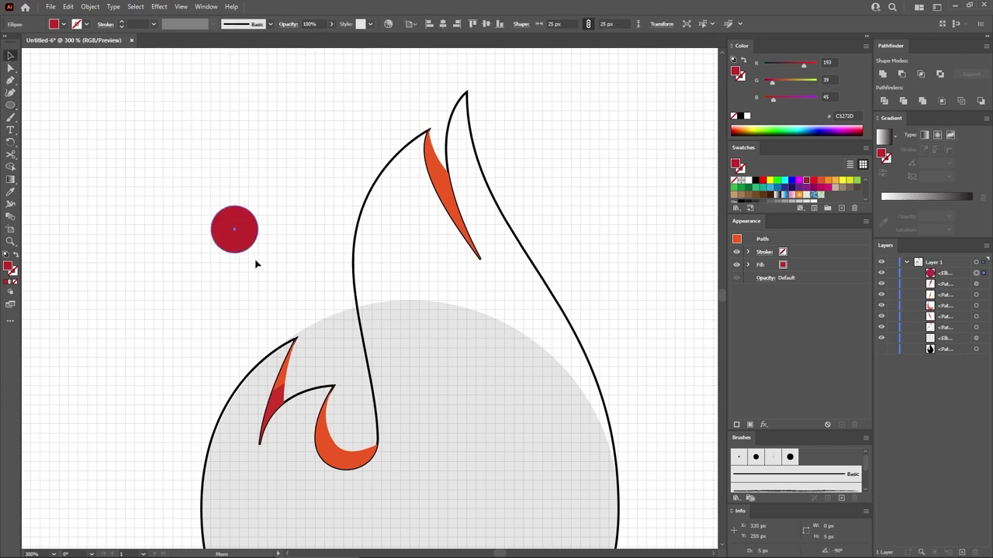
left_click_drag(241, 224, 324, 421)
- Duplicate the hook-shaped orange shading in place and subtract the 25 px circle from the copy
key("a")
left_click(324, 421)
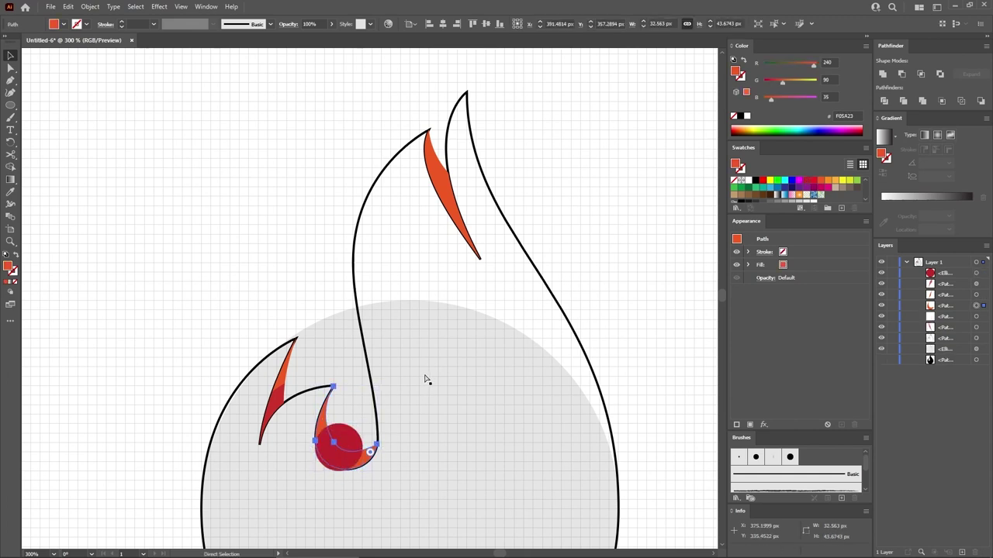
key("v")
left_click(376, 416)
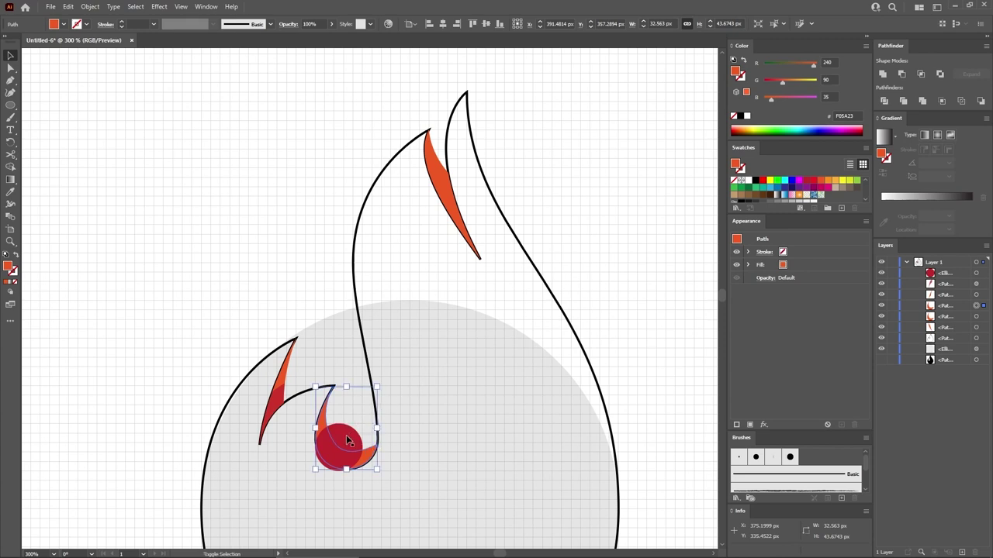
left_click(349, 437, "shift")
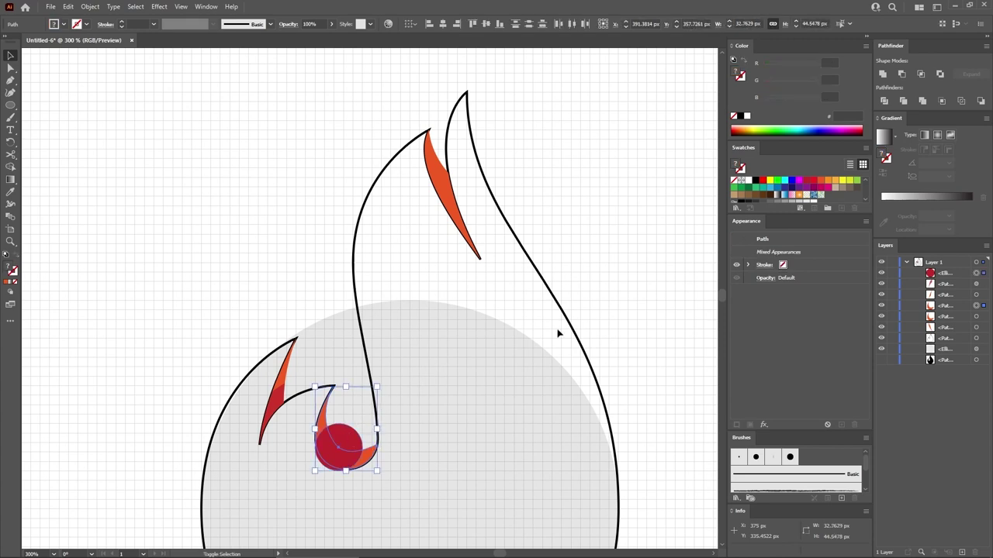
left_click(902, 75)
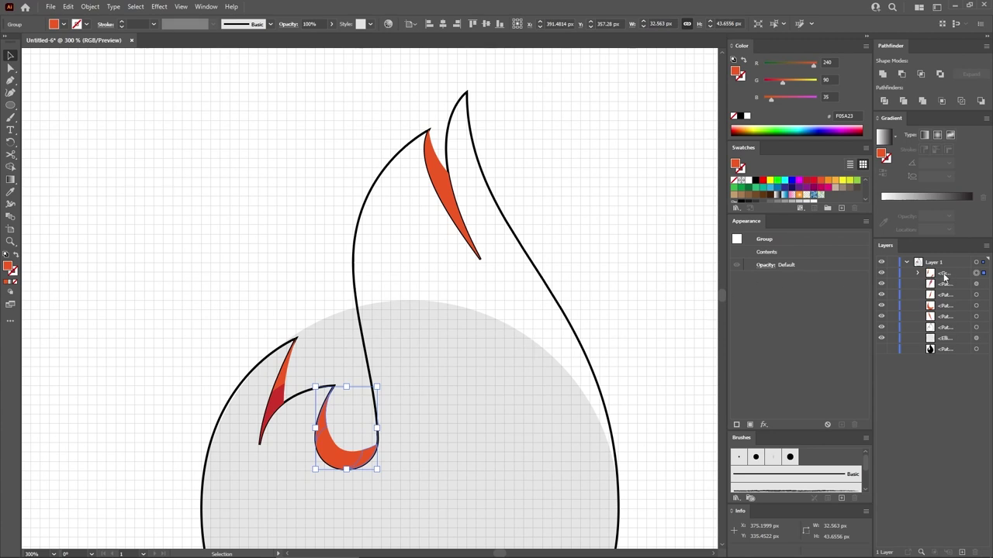
- Combine the cut hook pieces into a compound path and copy the left notch's dark red, 75% opacity appearance onto it
key("ctrl+8")
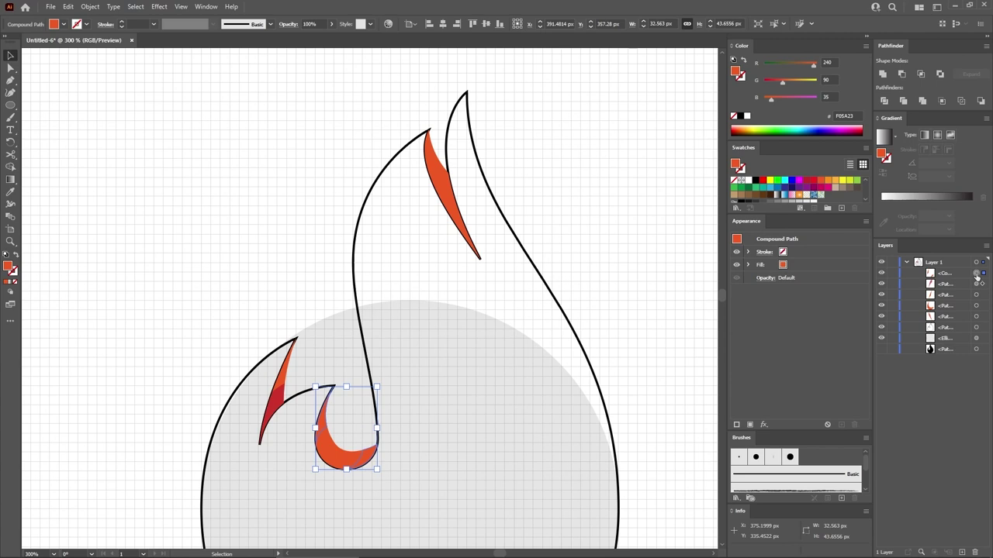
left_click_drag(976, 277, 976, 273)
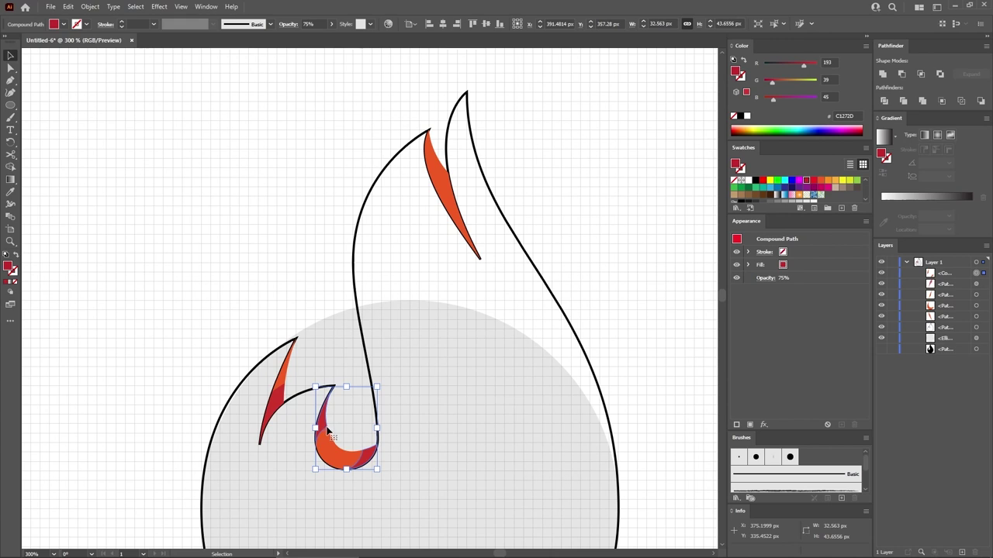
- Draw a dark red 90 × 90 px circle at 75% opacity and move it over the upper notch, upper-left corner at X 440, Y 185 px
left_click(10, 105)
left_click(149, 176)
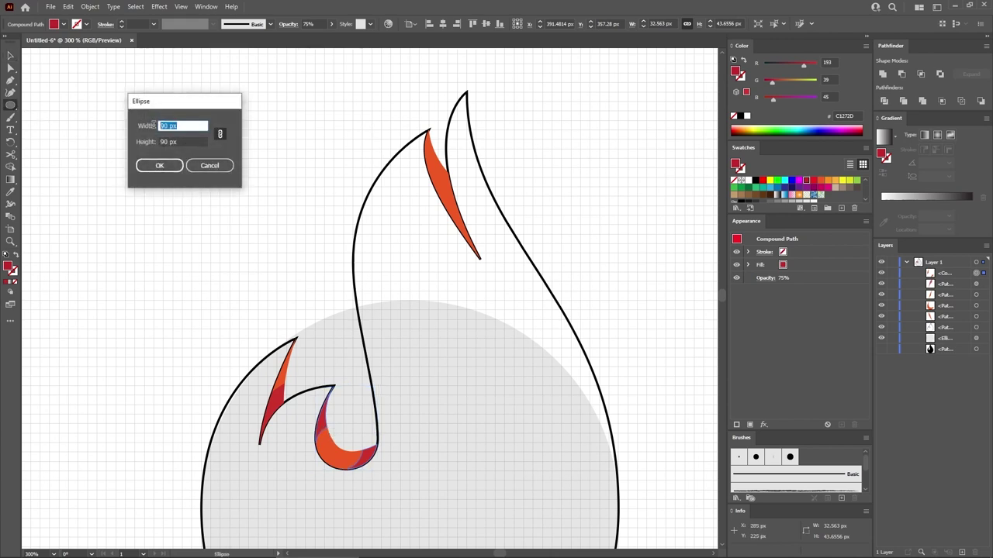
left_click(164, 166)
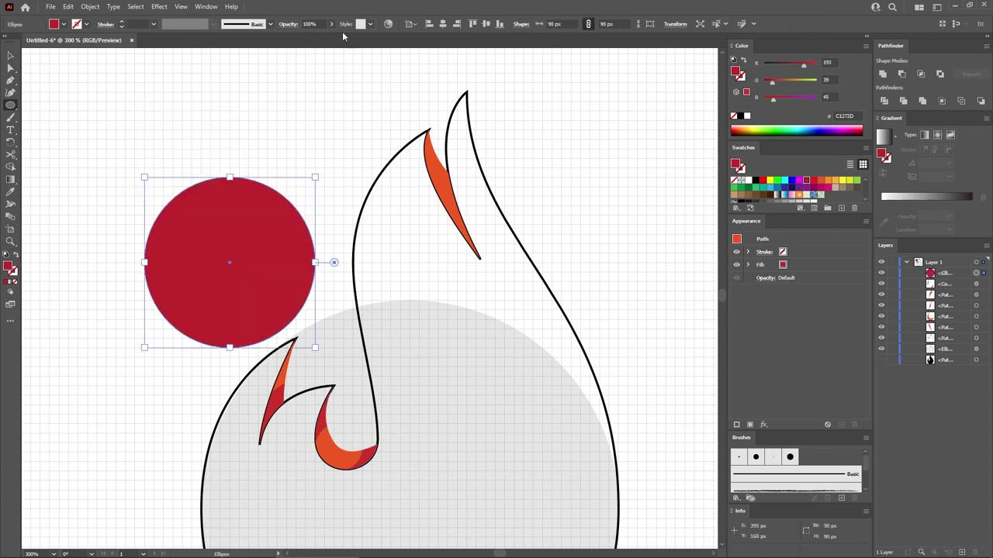
left_click(310, 24)
type("75")
key("Return")
key("v")
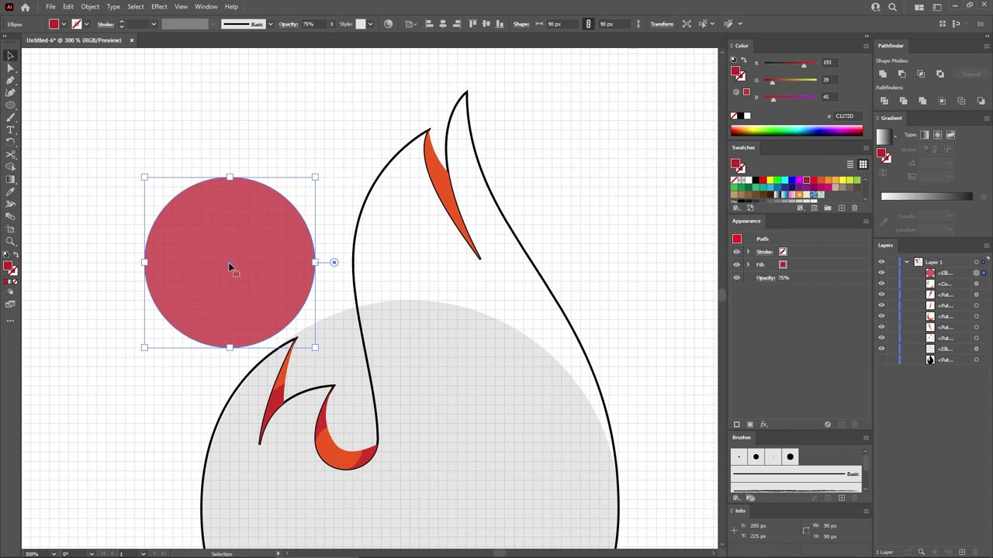
left_click_drag(236, 255, 522, 182)
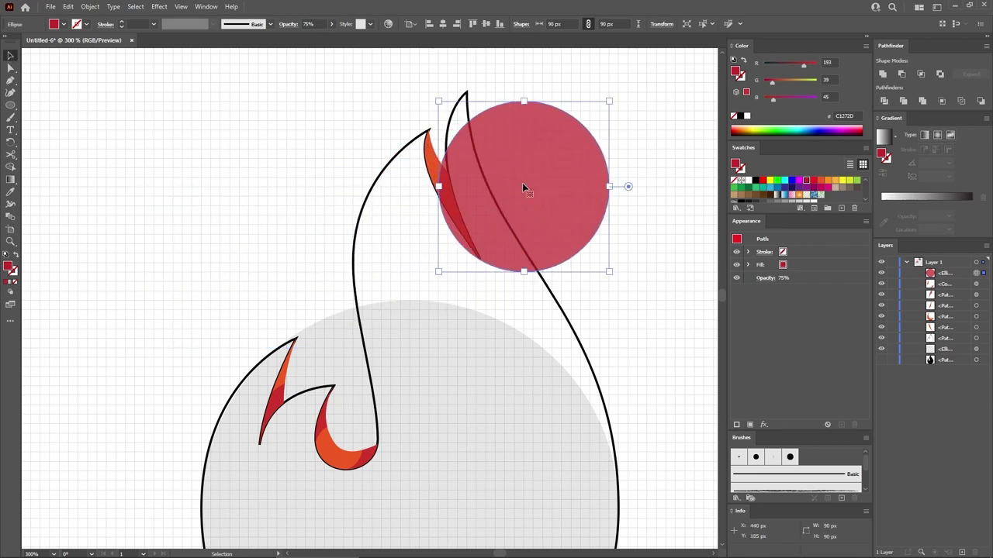
- Duplicate the upper notch's orange shading in place and intersect the copy with the 90 px circle
left_click(434, 158)
key("a")
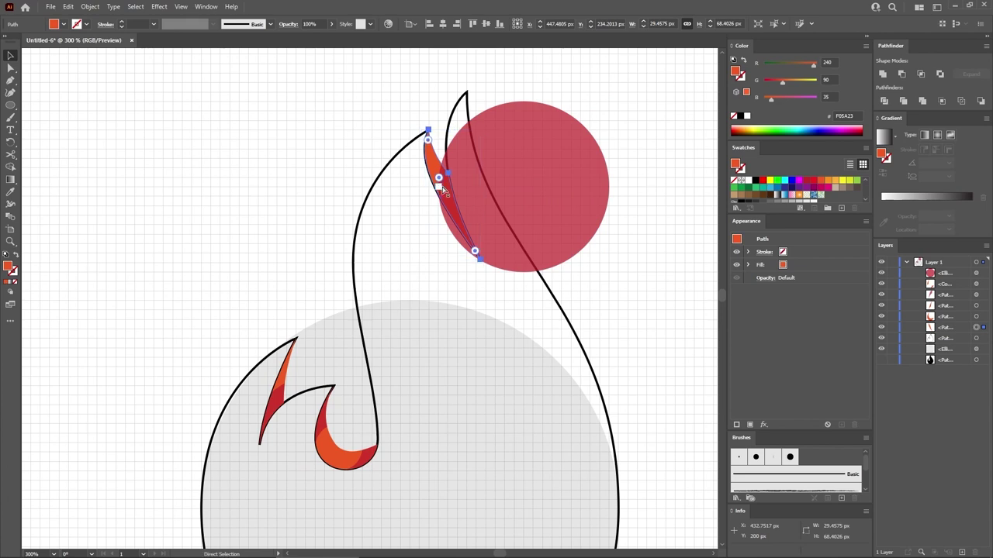
key("v")
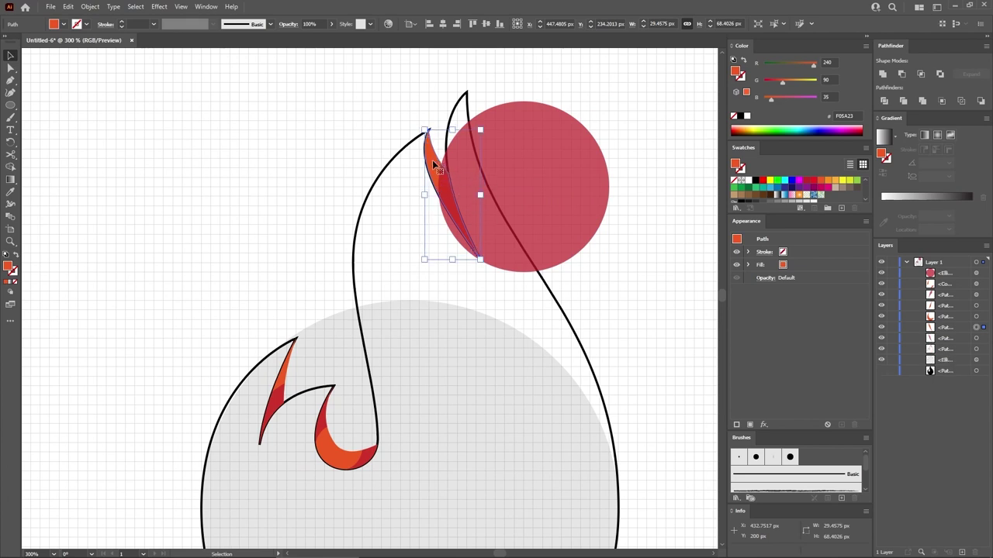
left_click(512, 152, "shift")
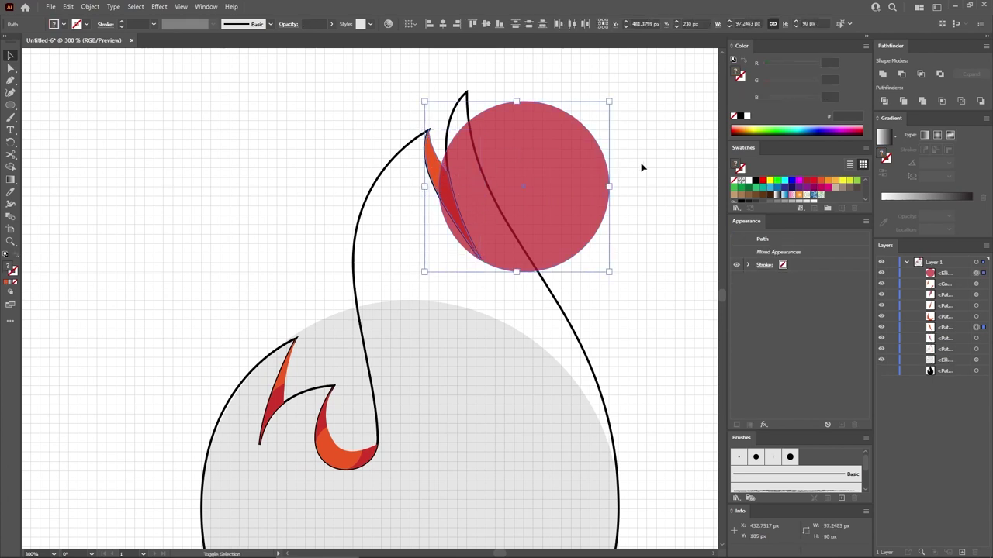
left_click(921, 73)
left_click(599, 208)
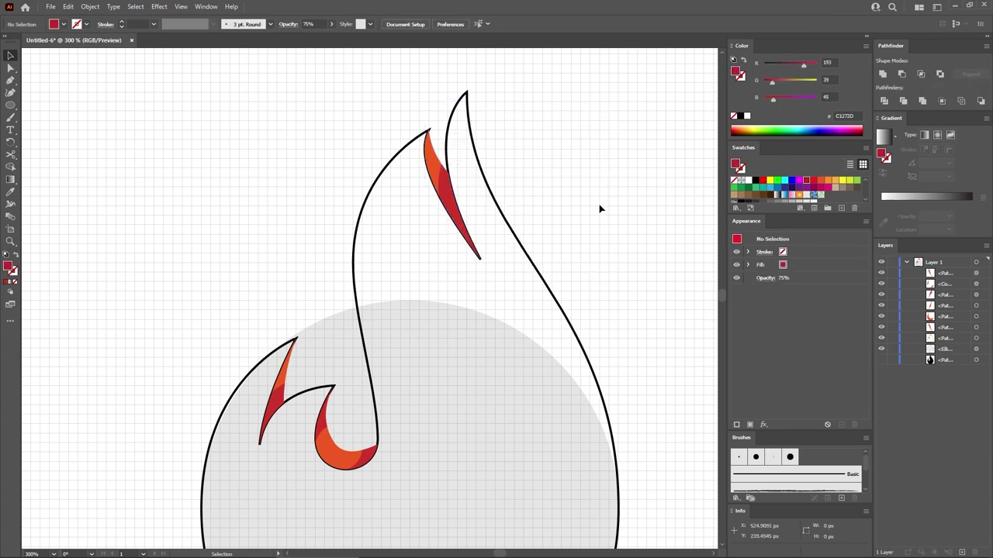
- Delete the gray guide circle behind the flame outline
key("ctrl+0")
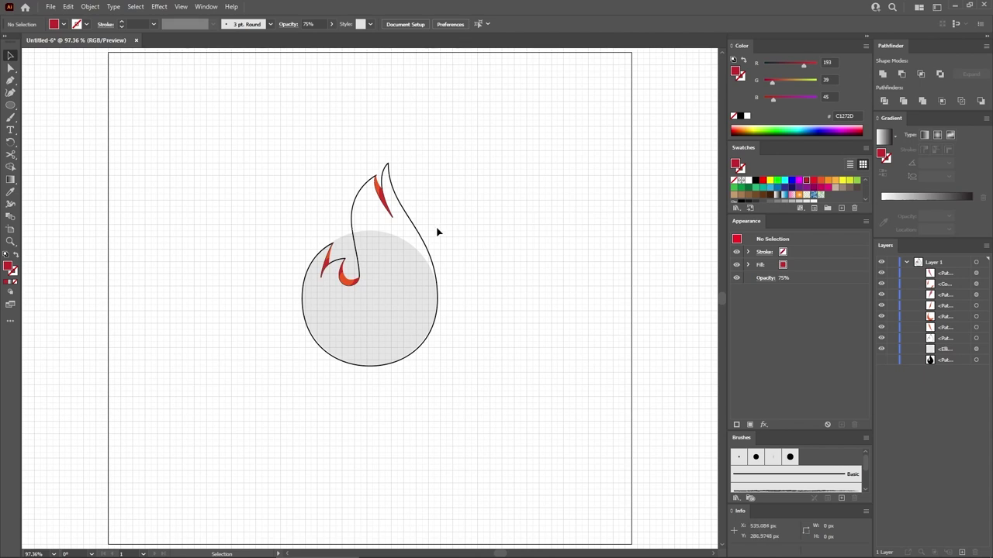
left_click(412, 233)
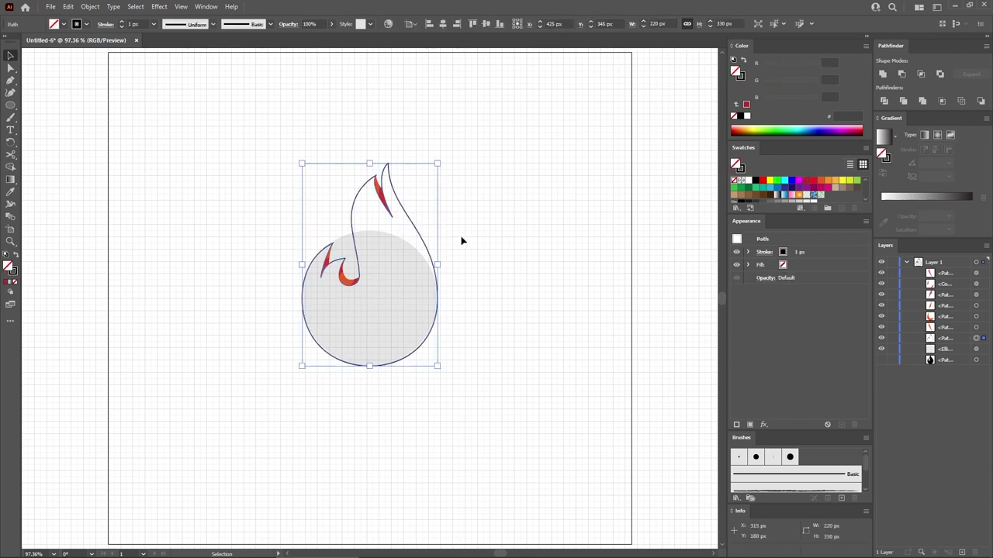
key("a")
key("ctrl+equal")
key("ctrl+equal")
key("ctrl+equal")
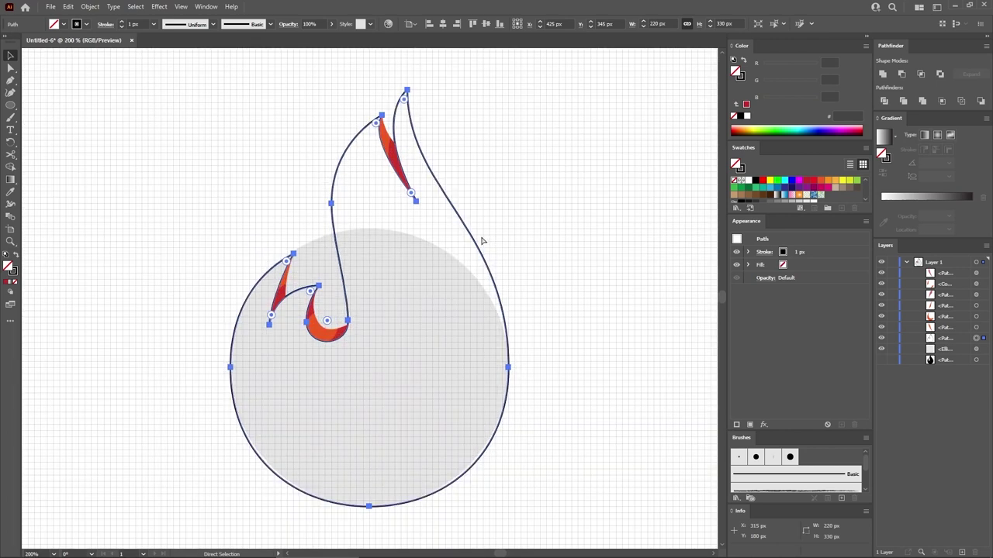
key("v")
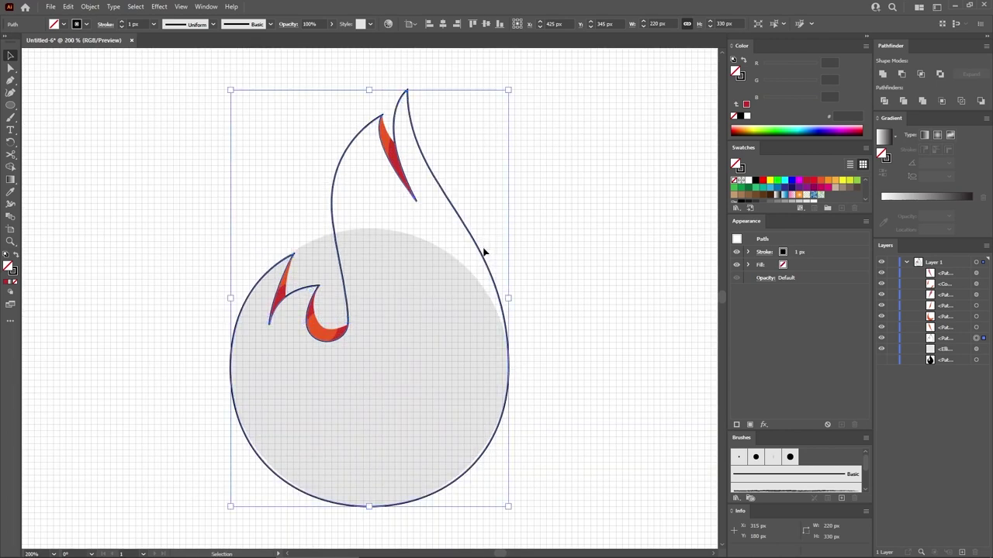
left_click(432, 321)
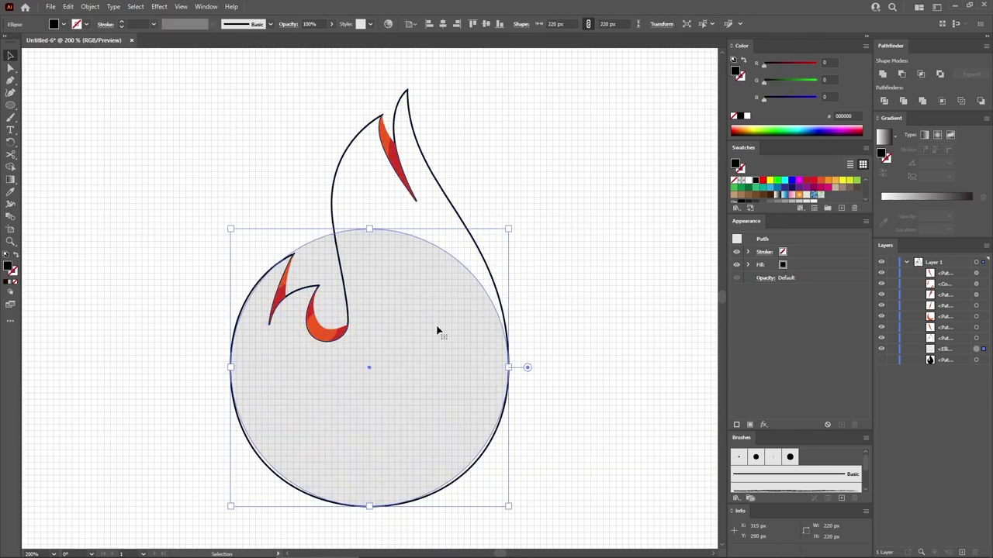
key("Delete")
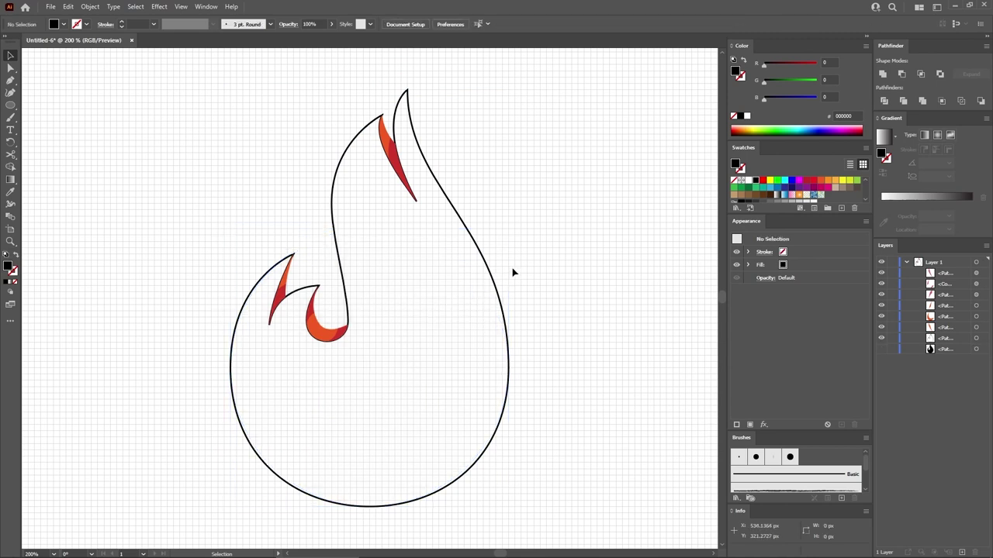
- Swap the flame outline's black stroke with its fill, and change the fill to a white-to-black linear gradient at 90°
left_click(470, 321)
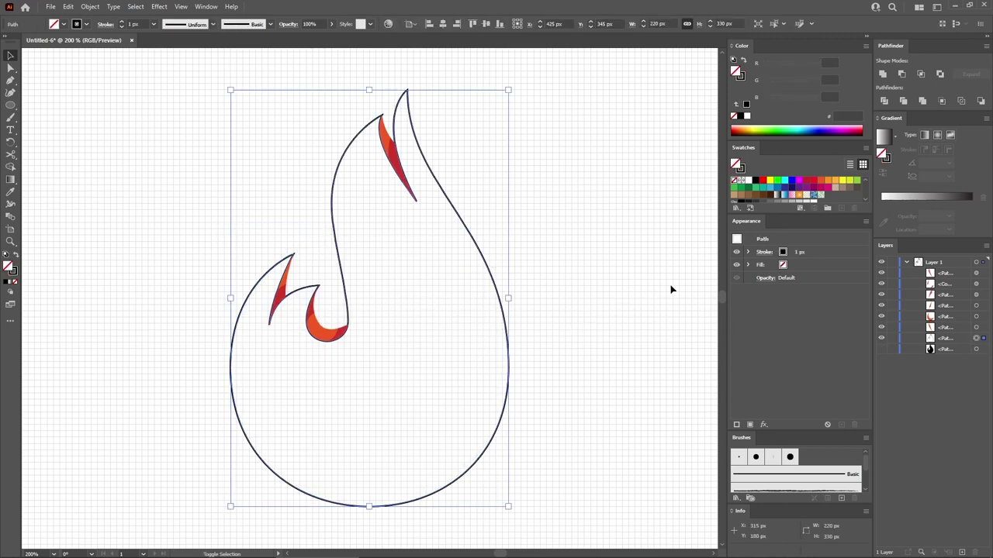
key("shift+x")
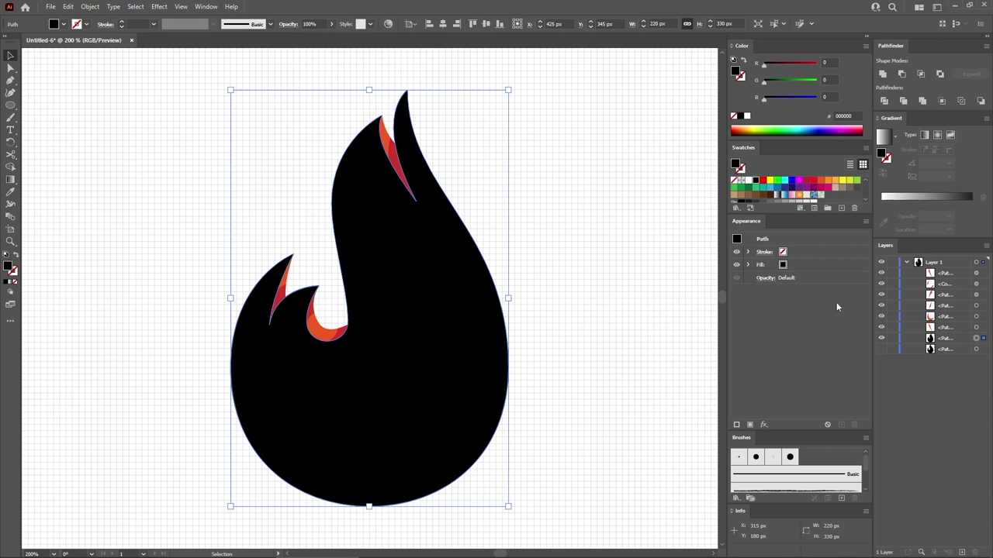
left_click(834, 265)
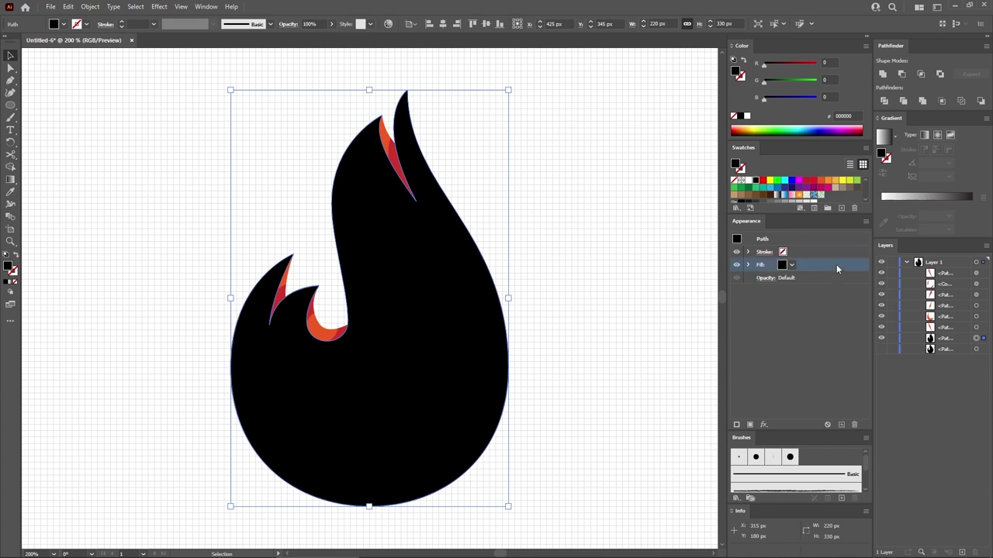
left_click(925, 135)
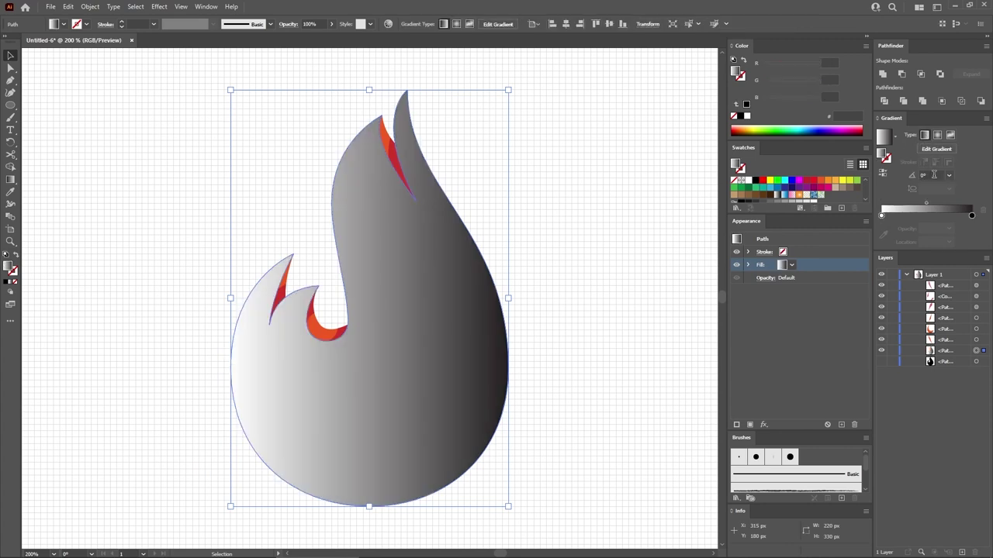
left_click(923, 176)
type("90")
key("Return")
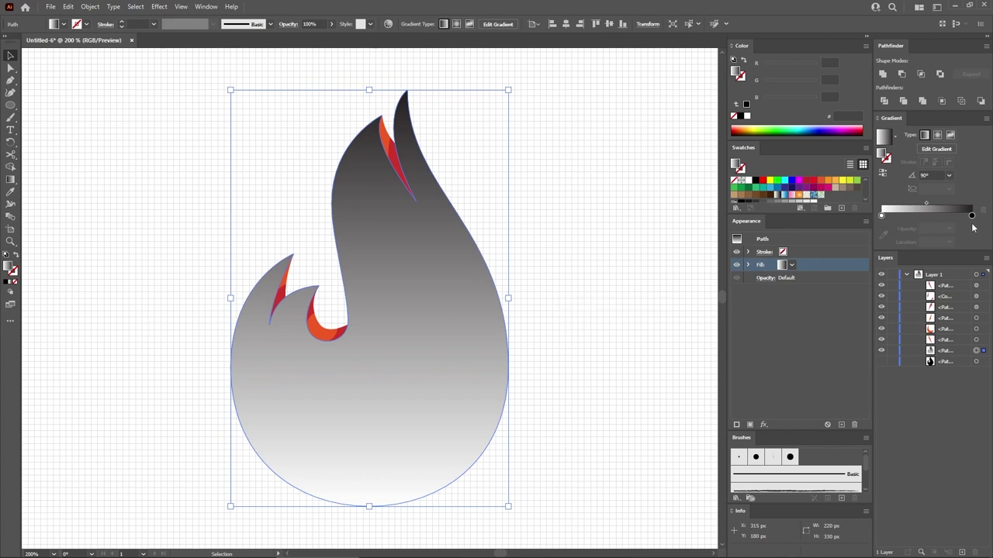
- Recolour the black stop of the flame's gradient to RGB 254, 193, 64
double_click(973, 217)
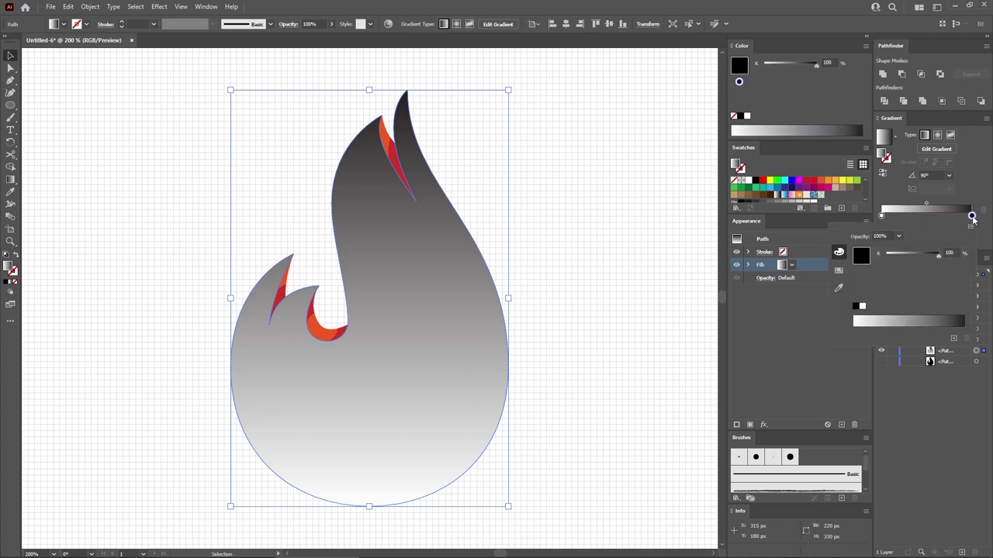
left_click(970, 227)
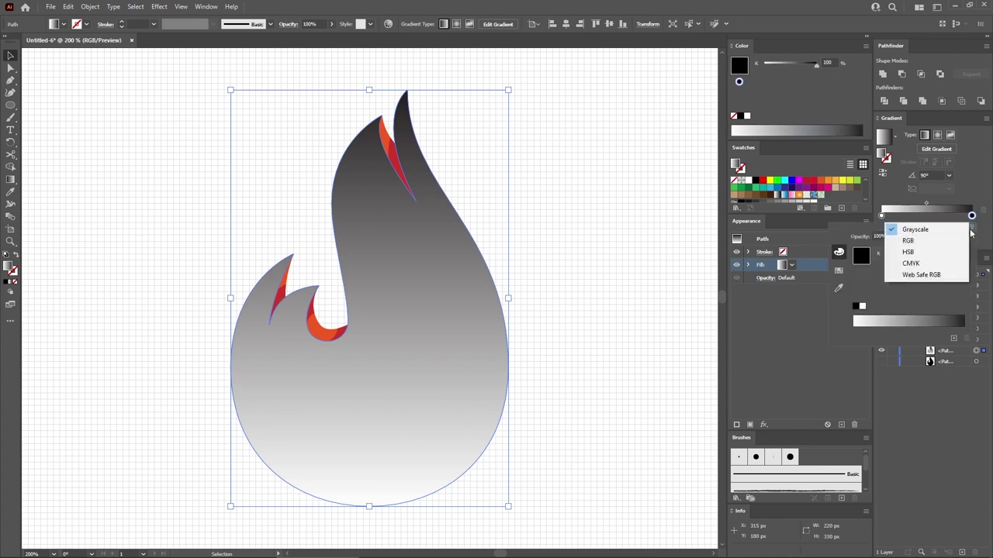
left_click(907, 241)
left_click(946, 252)
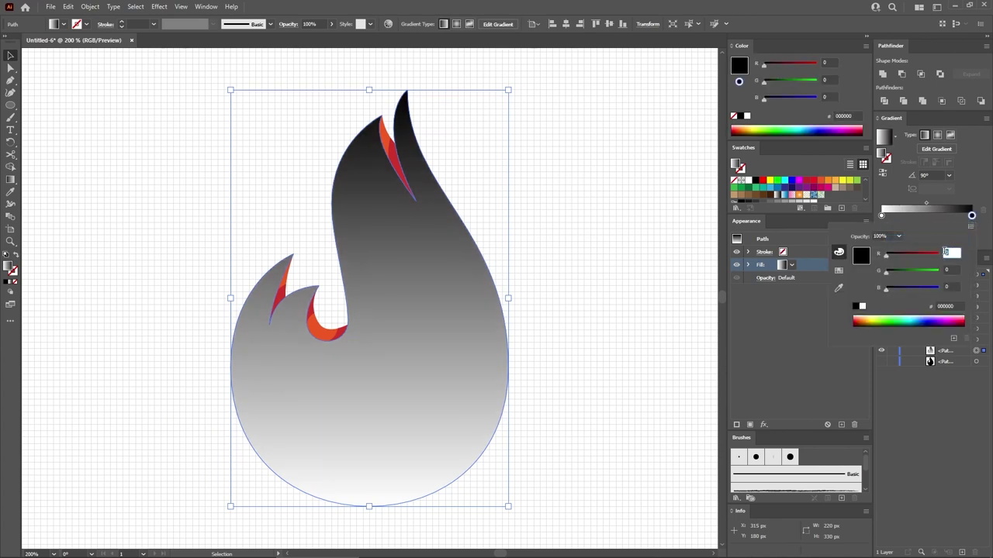
type("254")
key("Tab")
type("1")
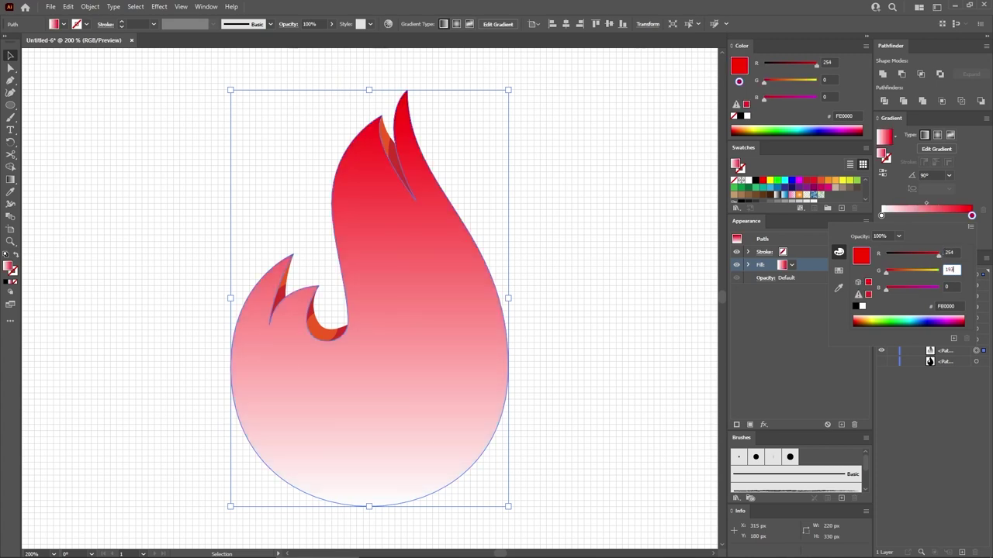
key("Tab")
type("64")
key("Return")
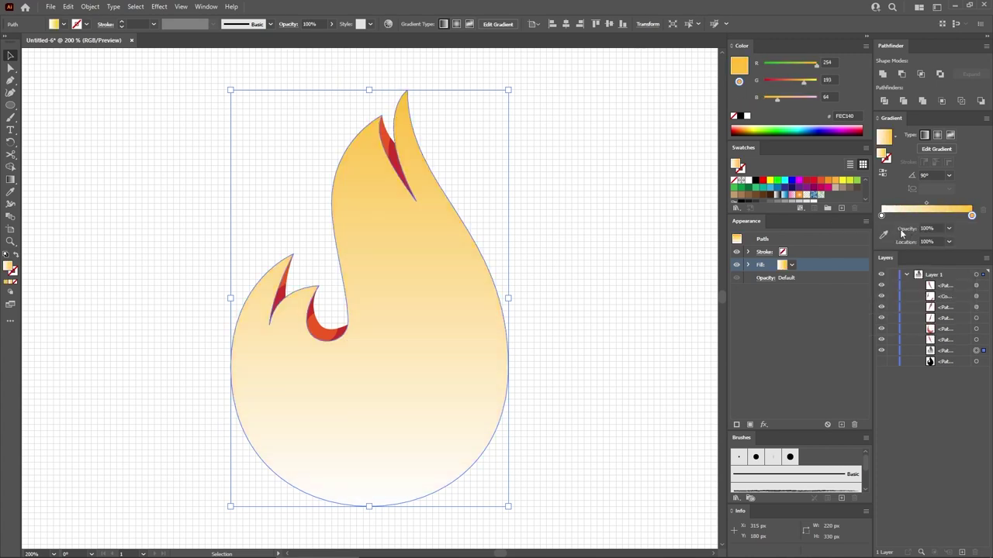
- Recolour the gradient's white stop to RGB 240, 90, 35 and save the gradient as a swatch
double_click(881, 216)
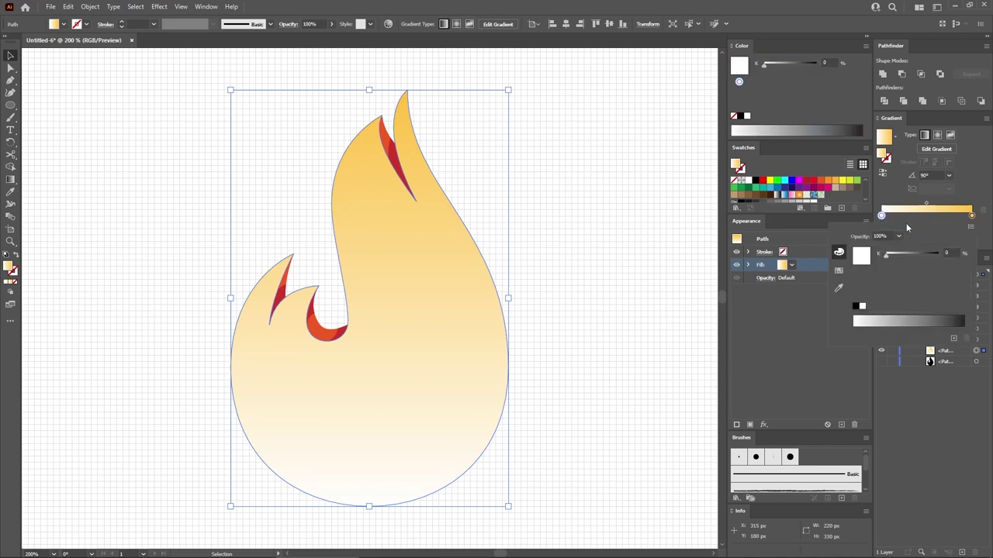
left_click(970, 226)
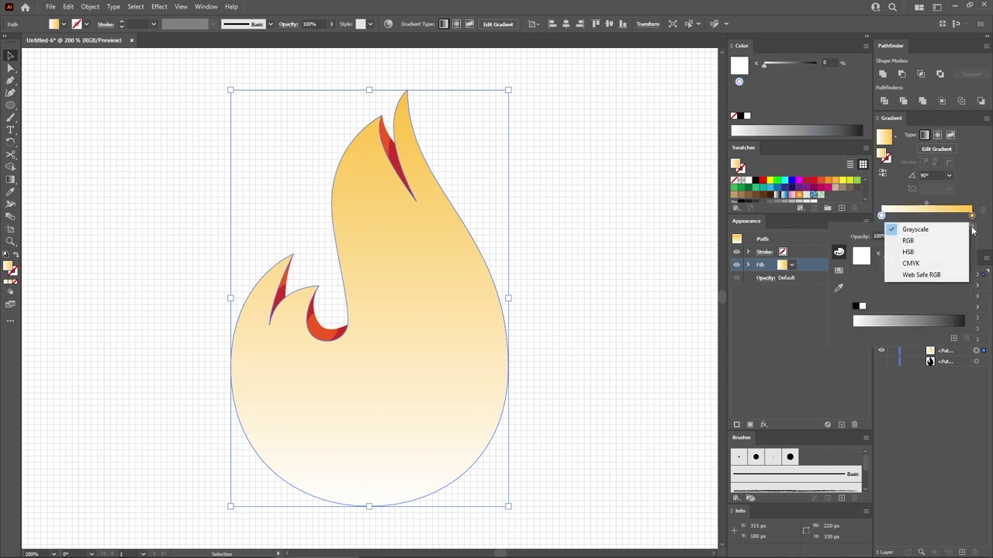
left_click(935, 242)
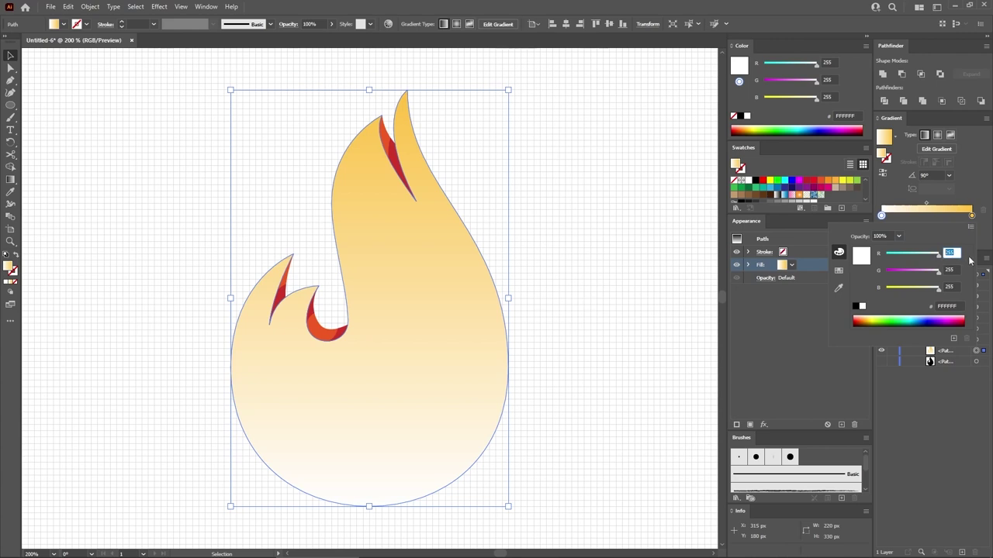
type("240")
key("Tab")
type("240")
key("Tab")
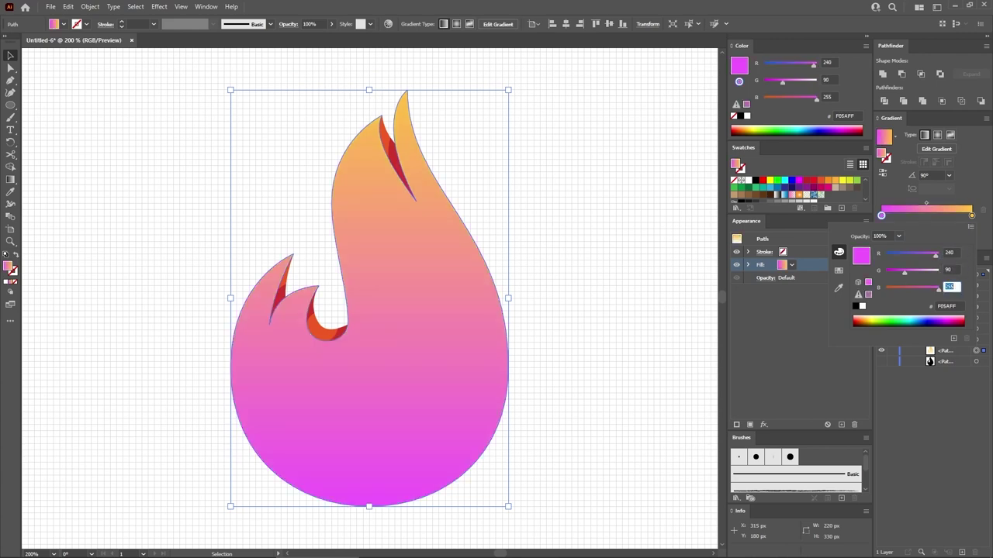
type("35")
key("Return")
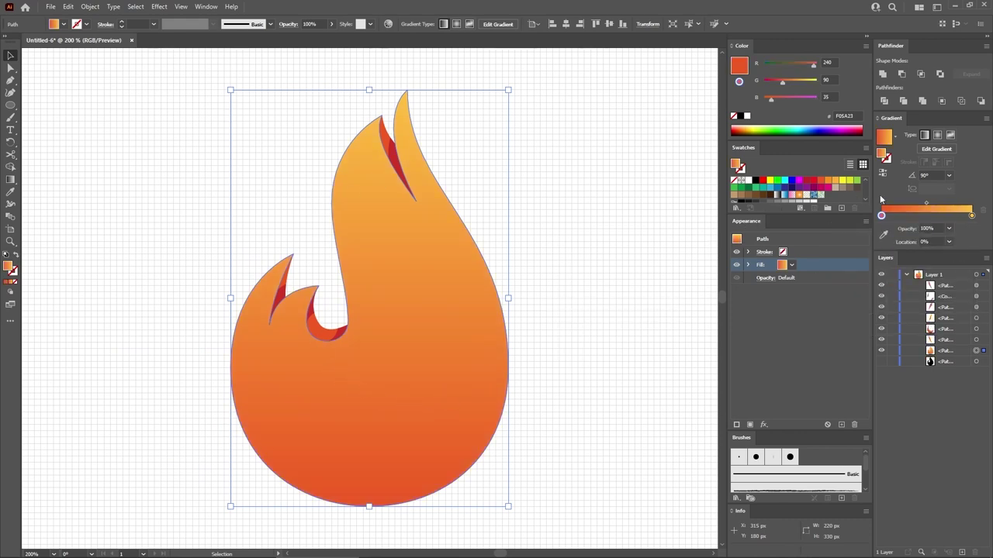
left_click_drag(885, 138, 839, 200)
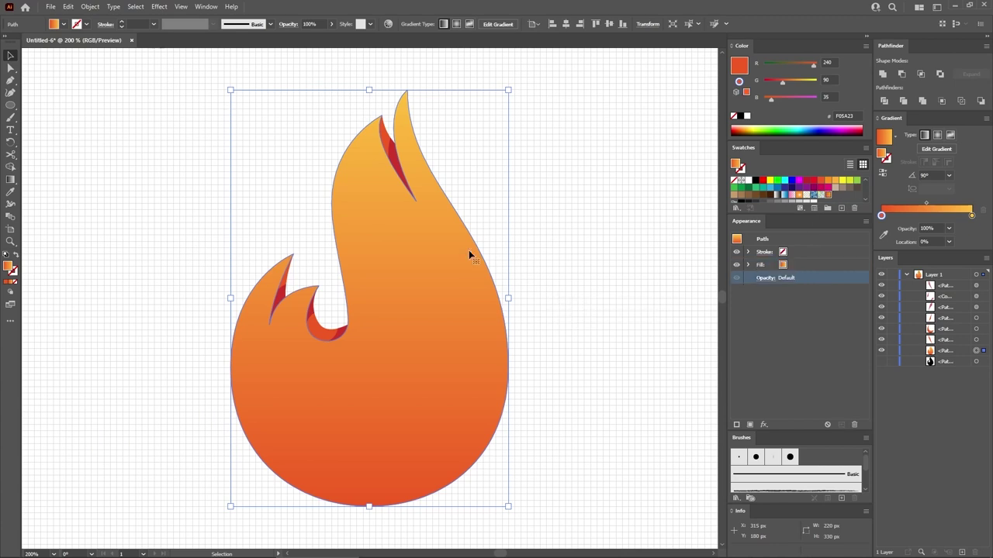
- Duplicate the gradient flame twice in place and fill the topmost copy with black
key("a")
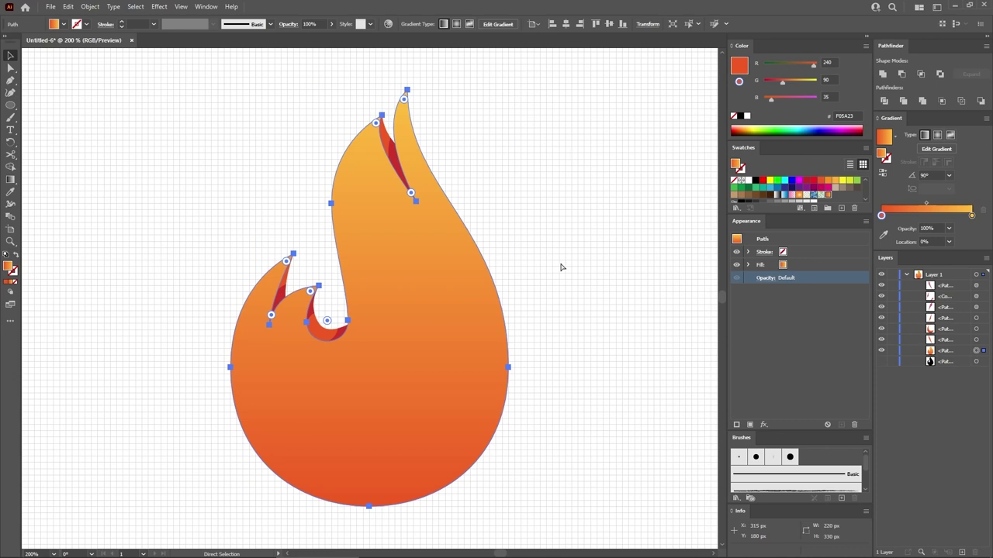
key("ctrl+f")
key("ctrl+f")
key("v")
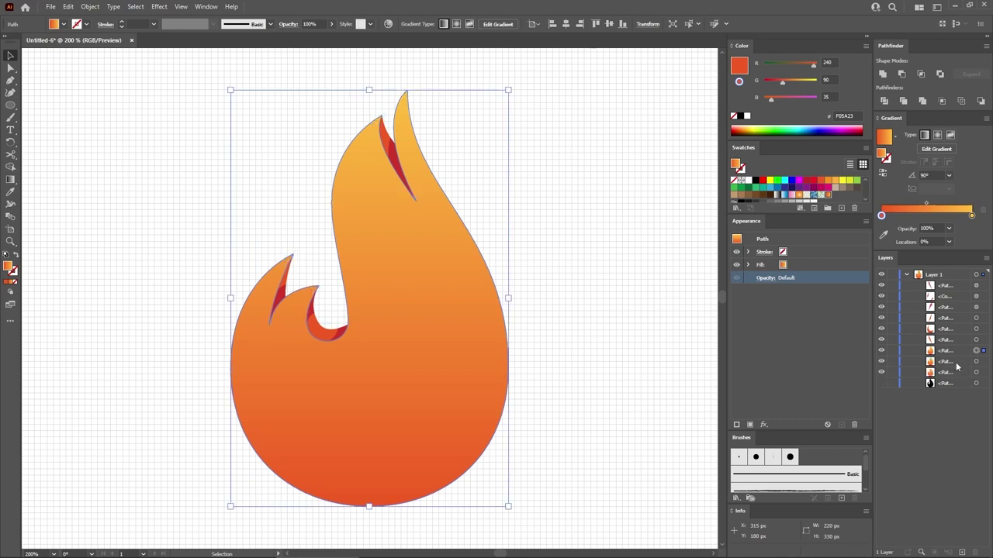
left_click(590, 313)
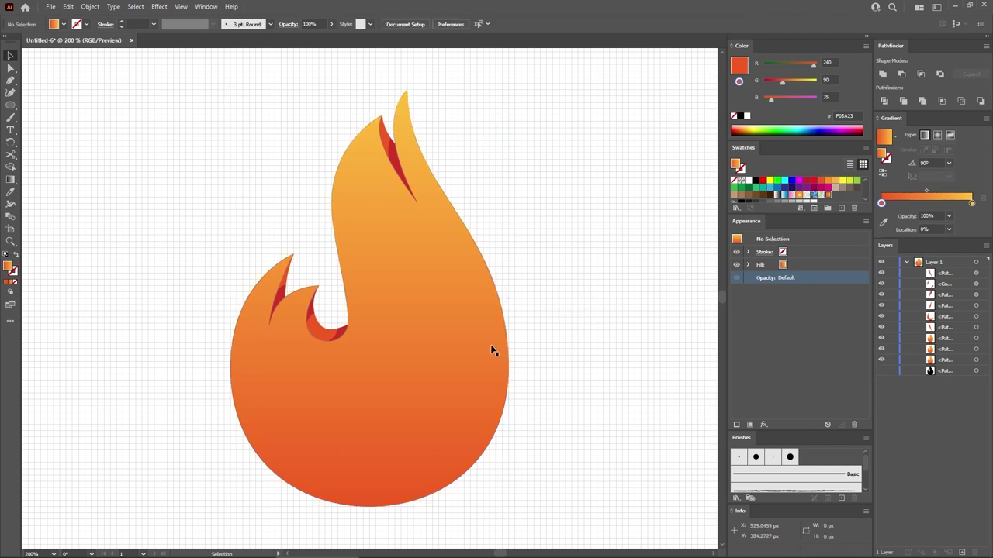
left_click(439, 304)
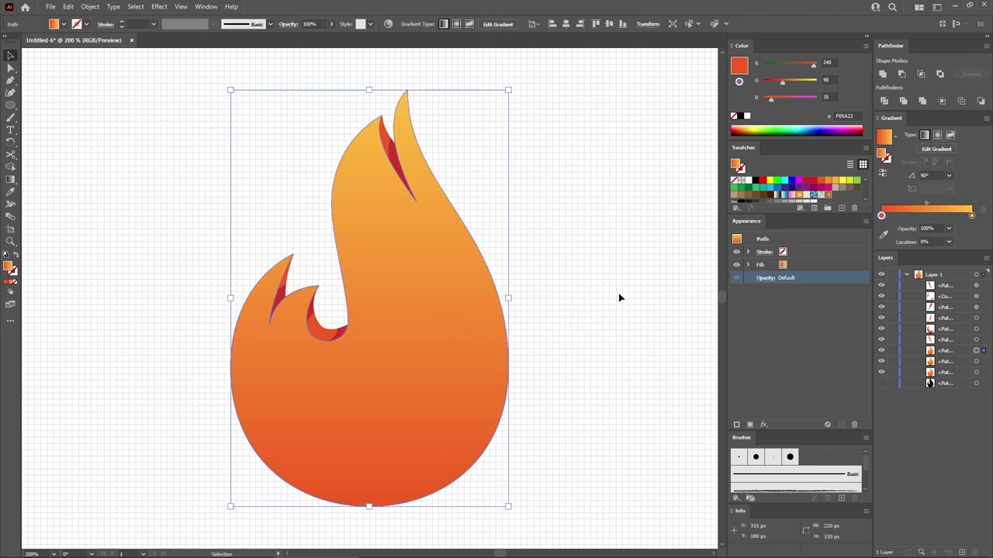
left_click(754, 180)
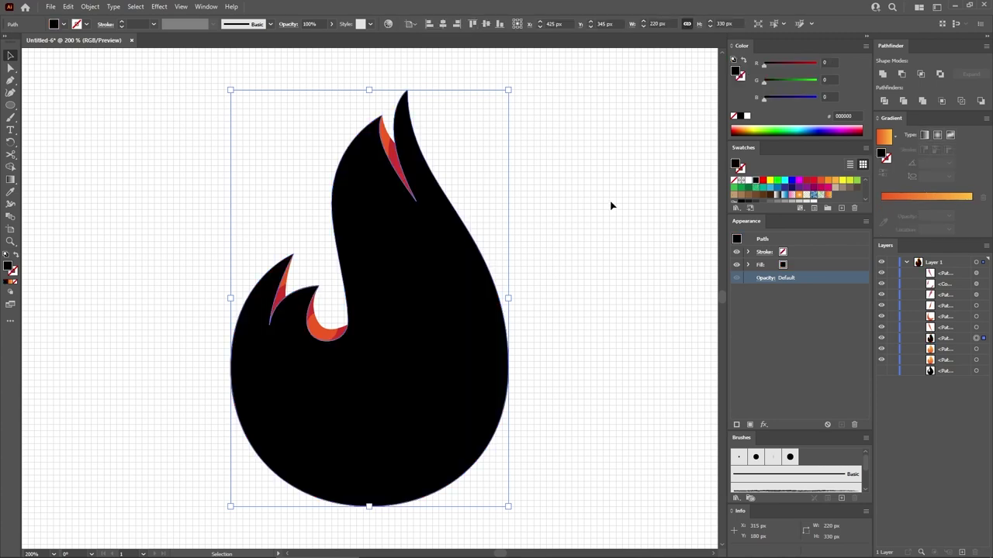
- Scale the black flame to 98% horizontally and vertically from its bottom centre with a Transform effect, and expand its appearance
left_click(160, 7)
mouse_move(233, 90)
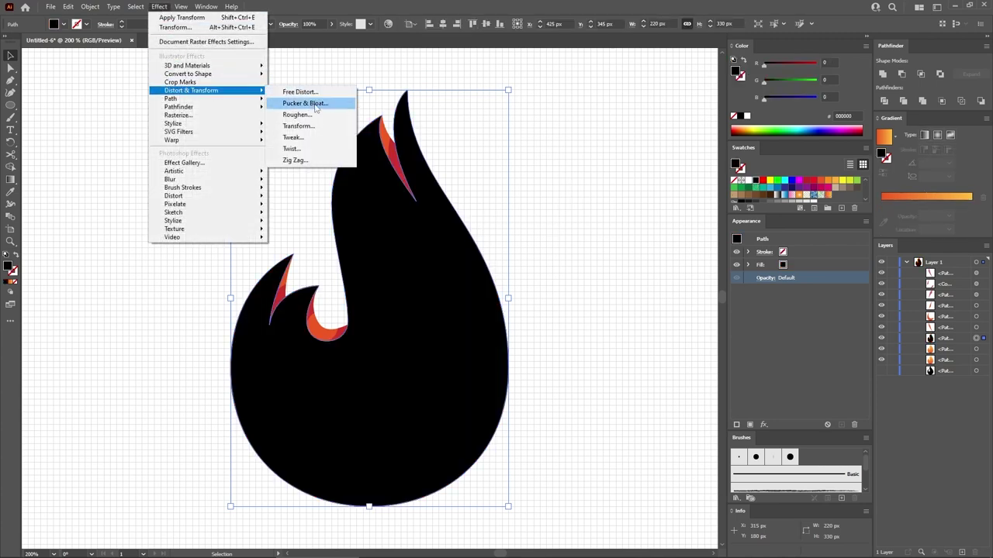
left_click(319, 127)
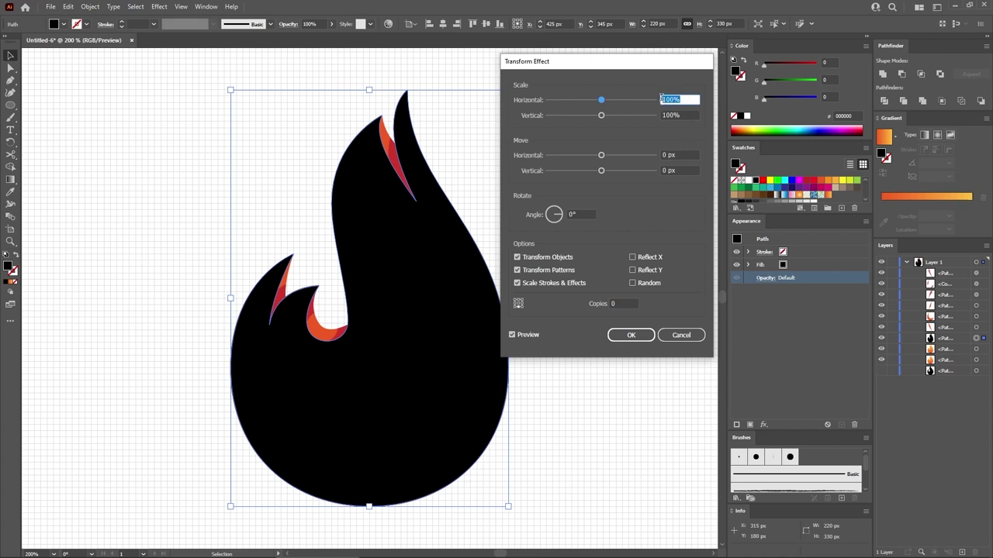
type("98")
key("Tab")
type("98")
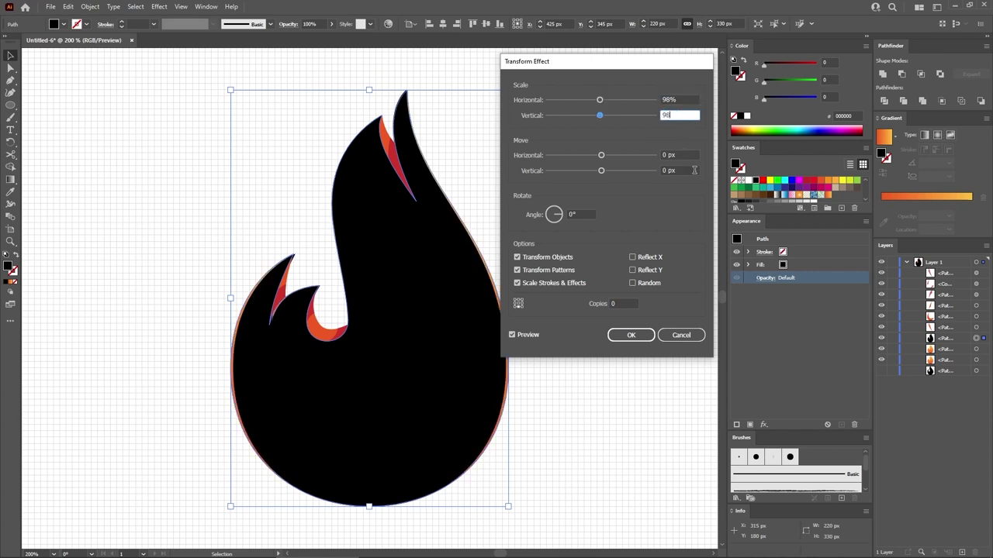
key("Tab")
key("Tab")
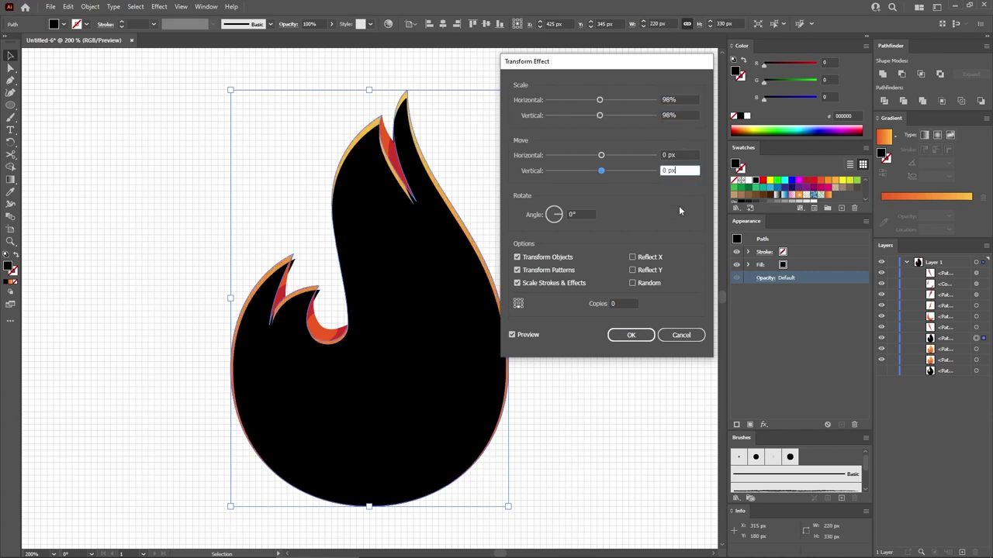
left_click(630, 334)
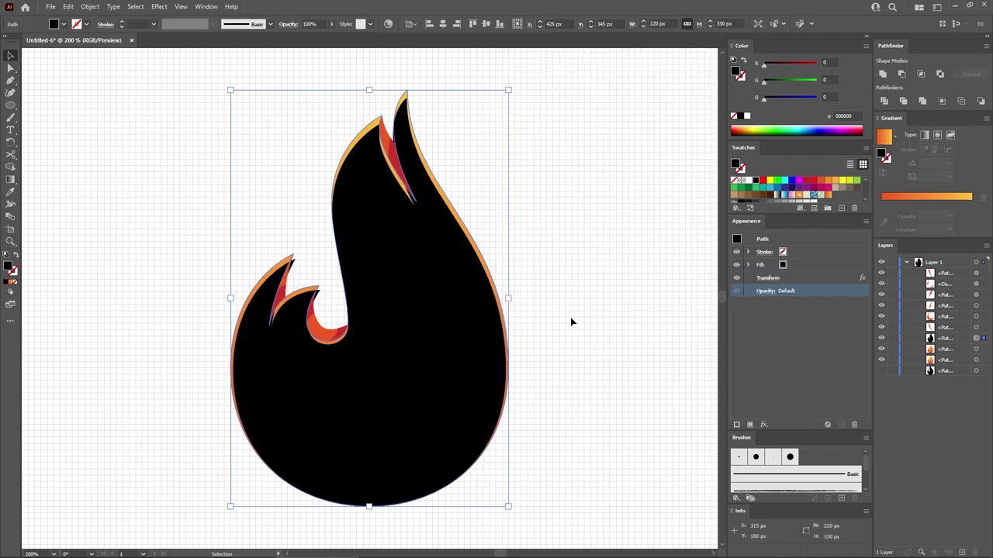
left_click(93, 7)
left_click(132, 139)
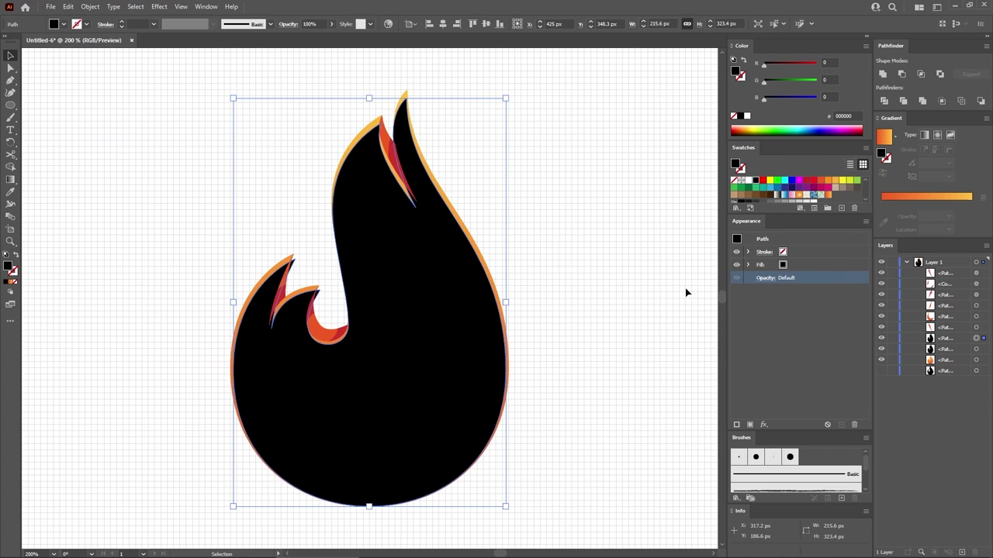
- Subtract the scaled black flame from the gradient copy directly beneath it using Minus Front, and ungroup the resulting rim
left_click(907, 262)
left_click(907, 263)
left_click(977, 349, "shift")
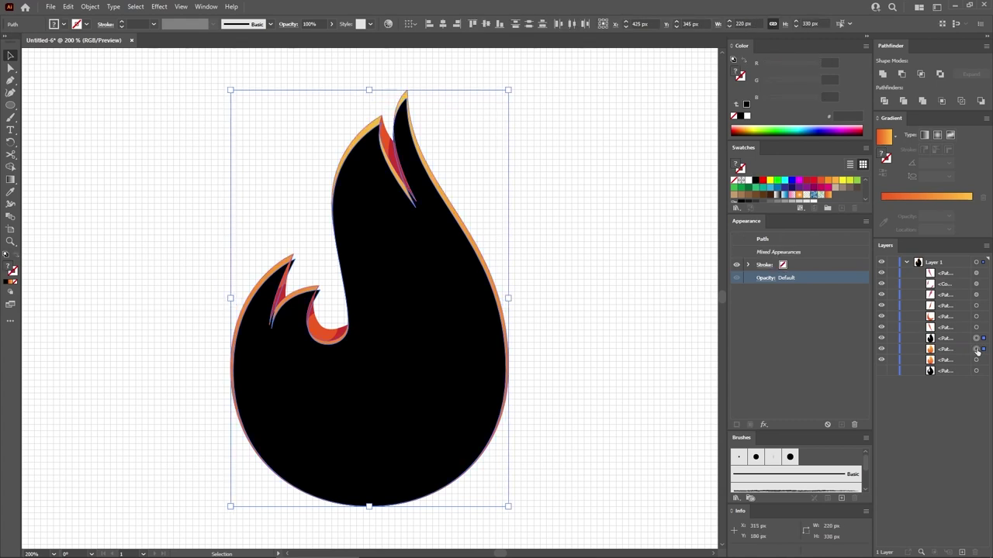
left_click(903, 74)
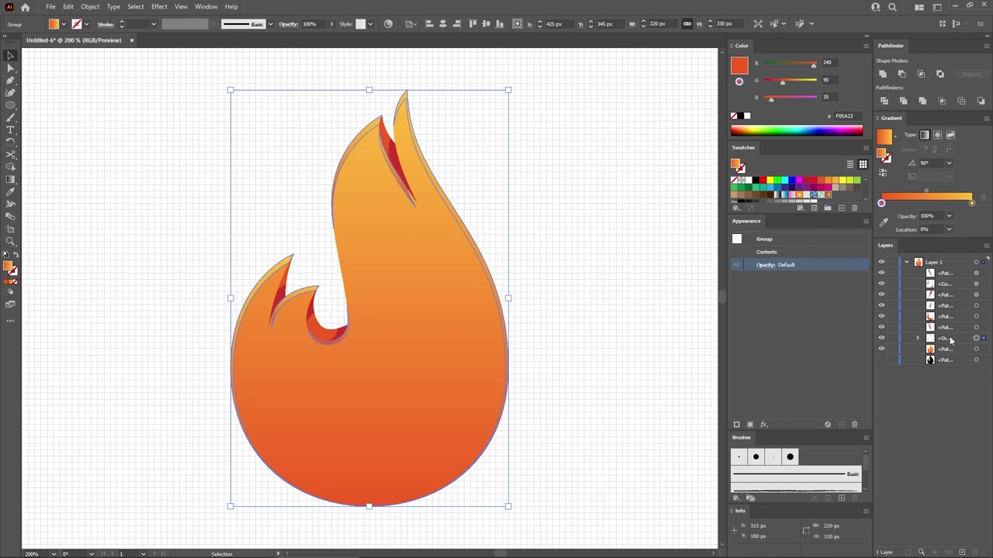
key("ctrl+shift+g")
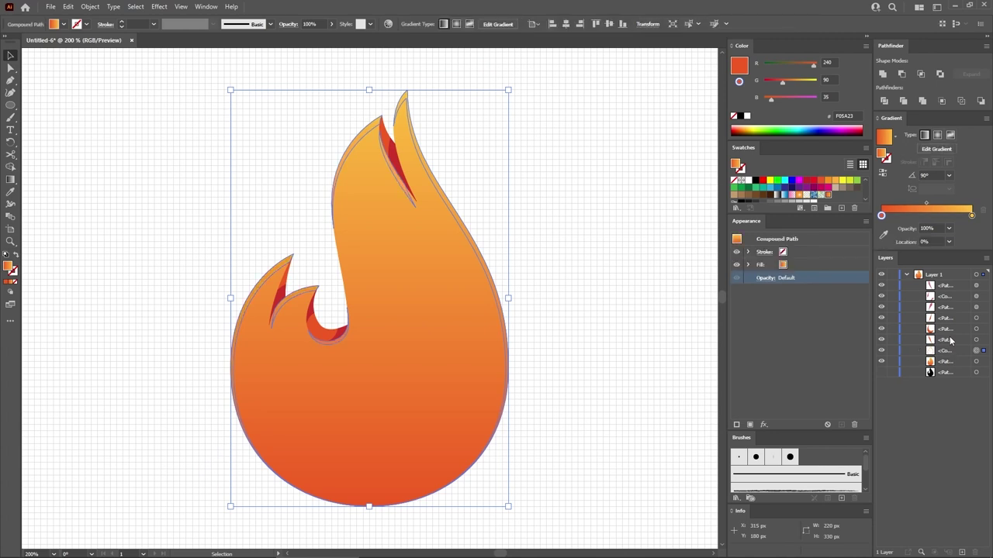
- Fill the thin rim shape along the flame's edge with white and set its opacity to 40%
left_click(809, 266)
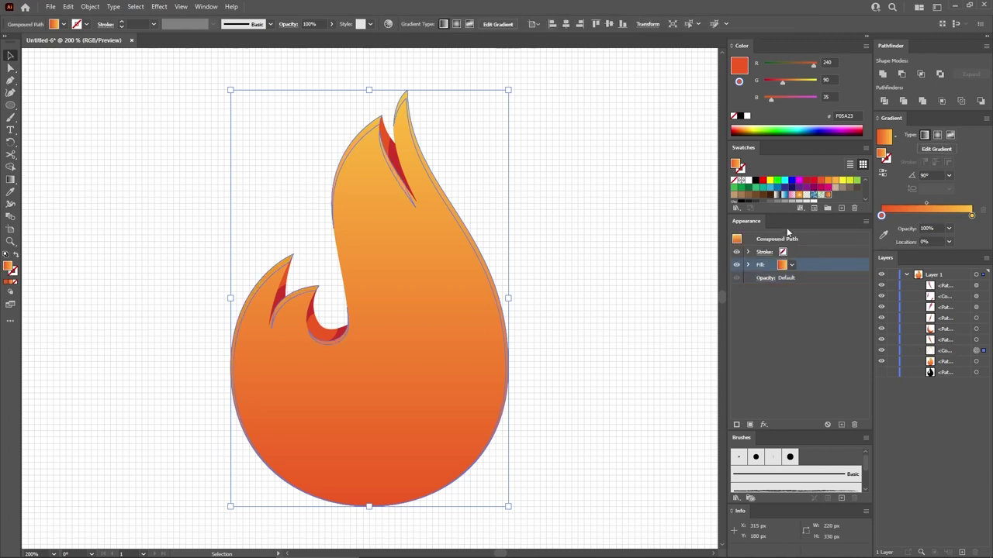
left_click(746, 182)
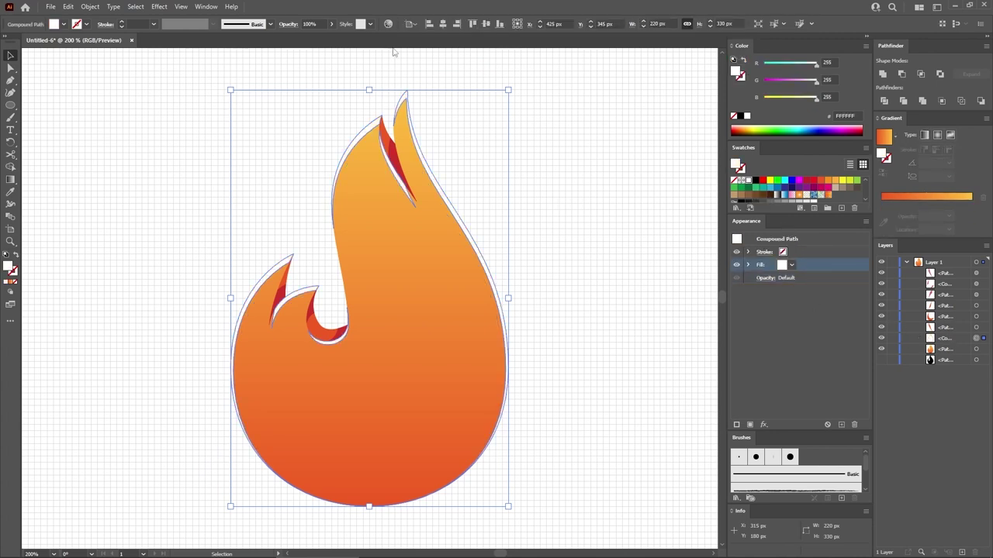
left_click(308, 24)
type("40")
key("Return")
- Change the blending mode of the white rim highlight and deselect it
left_click(289, 24)
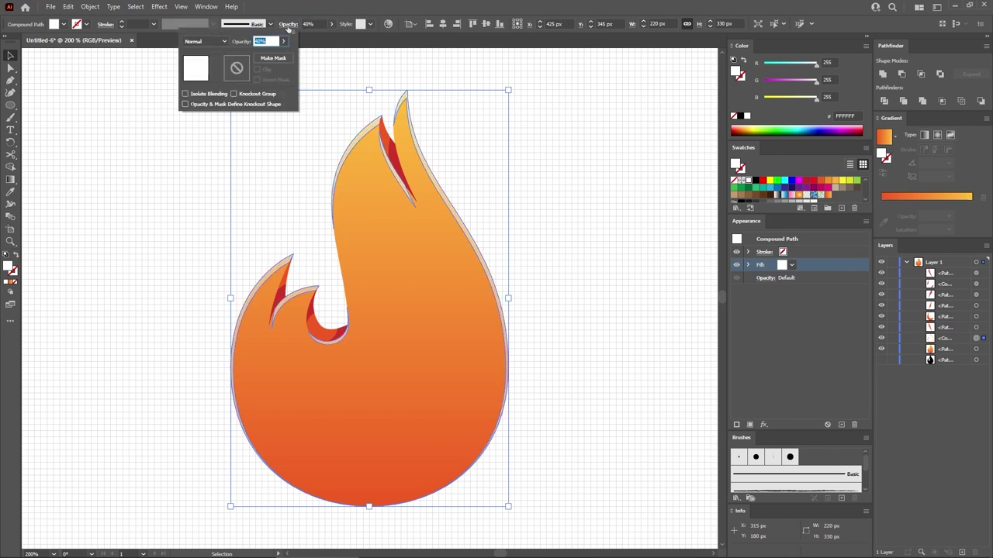
left_click(204, 41)
left_click(213, 144)
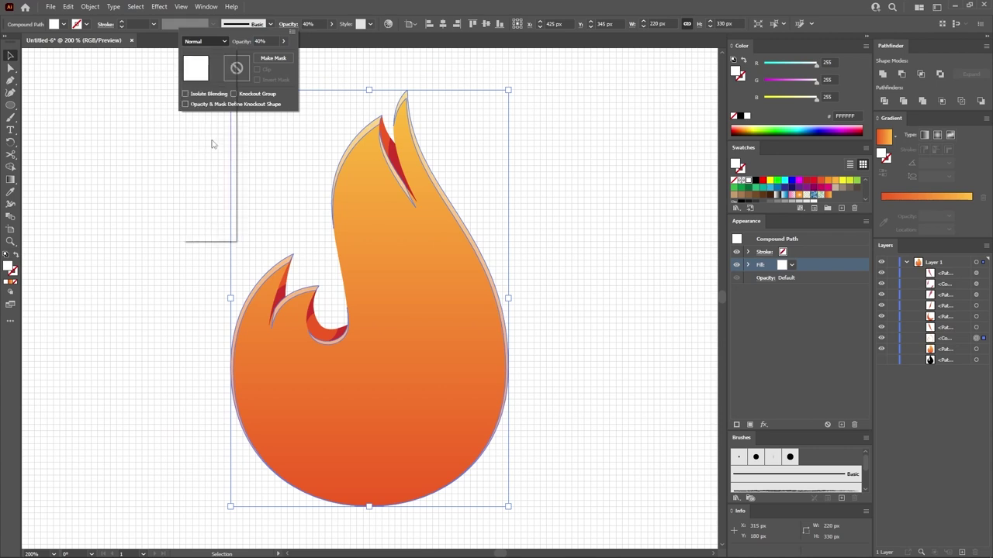
key("Escape")
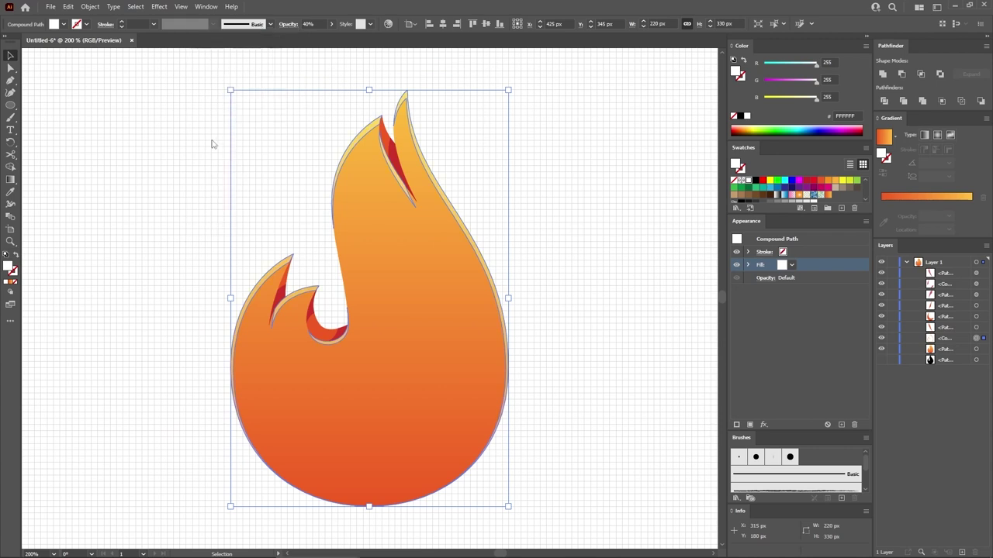
left_click(521, 278)
- Duplicate the gradient flame beneath the rim highlight twice in place
left_click(457, 297)
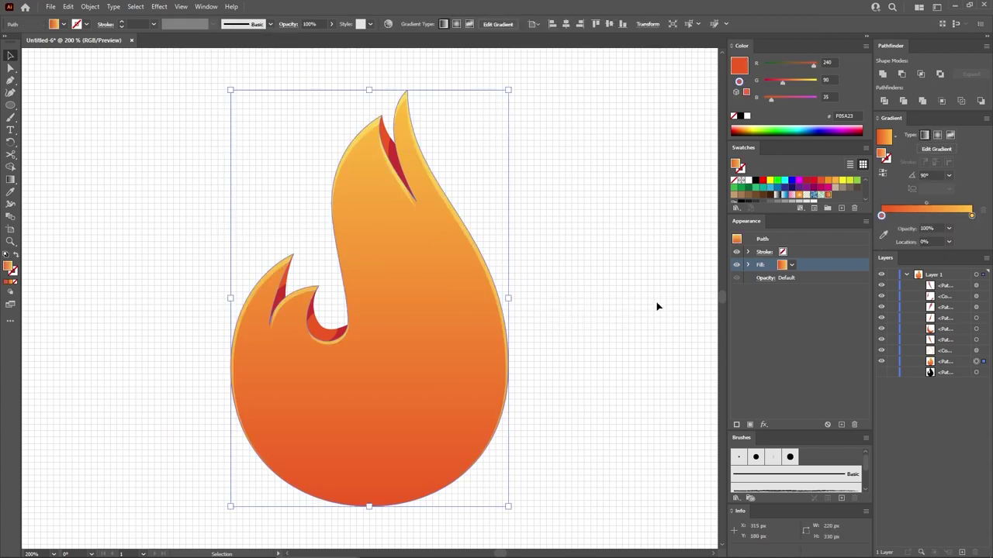
key("a")
key("ctrl+c")
key("ctrl+b")
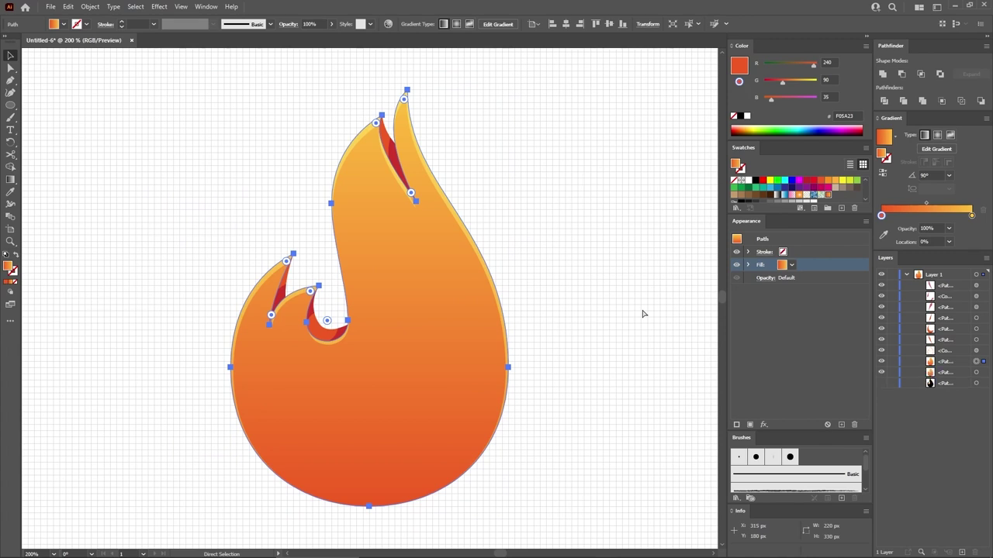
key("ctrl+b")
key("v")
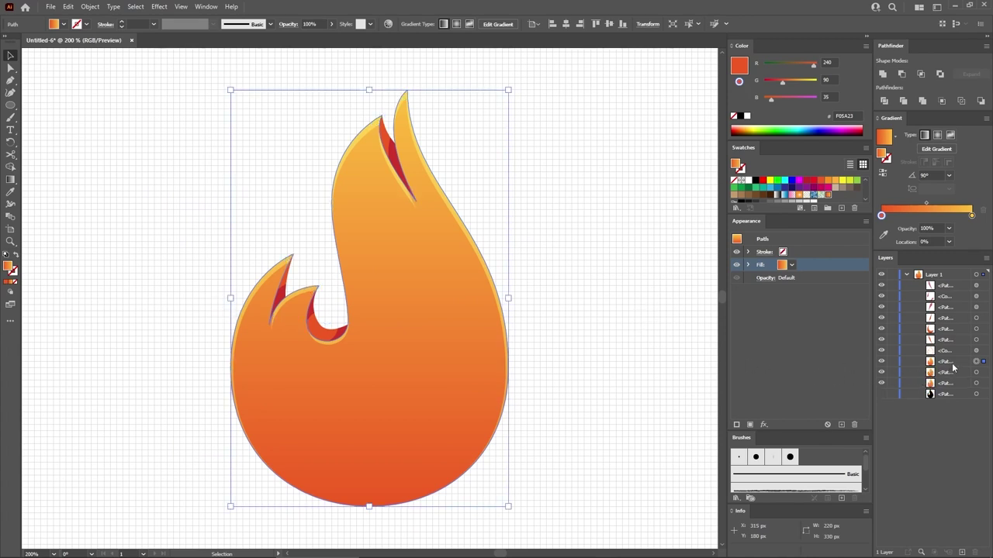
- Fill the top gradient flame copy with black and scale it to 95% horizontally and vertically with an expanded Transform effect
left_click(754, 181)
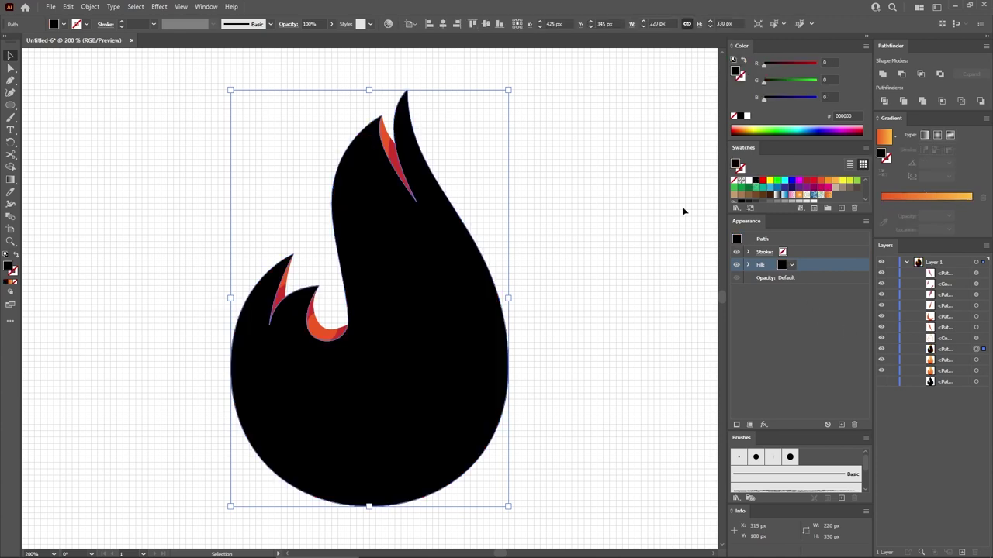
left_click(161, 7)
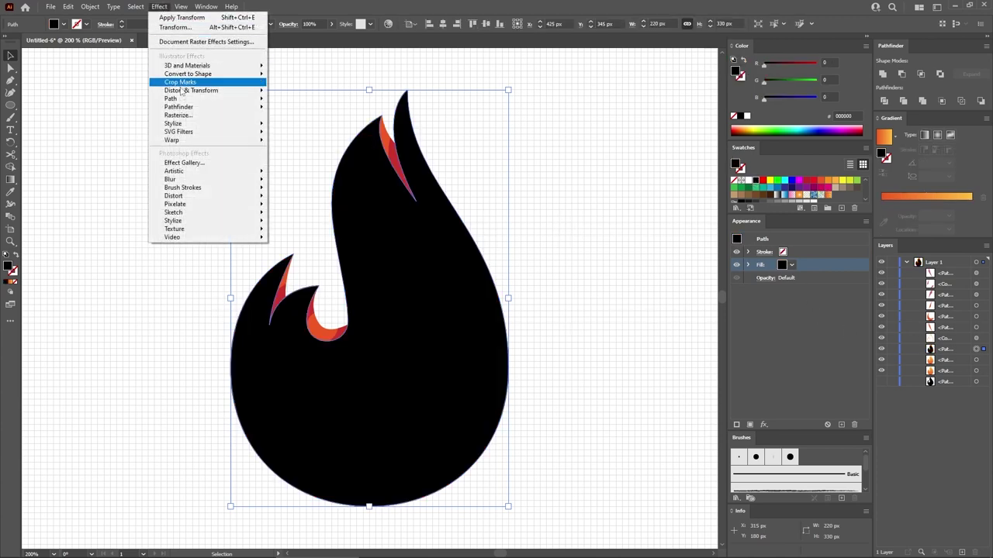
mouse_move(184, 91)
left_click(324, 129)
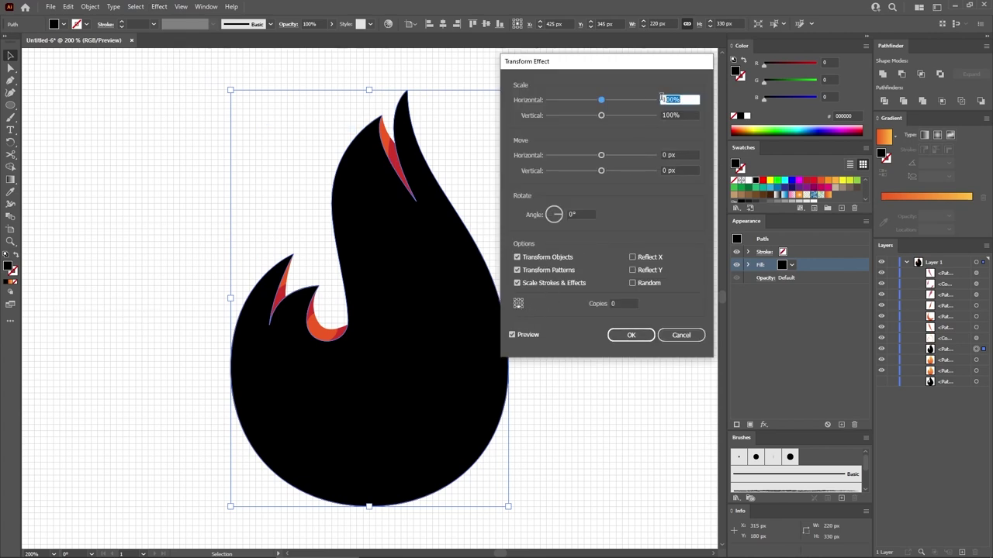
type("95")
key("Tab")
type("95")
left_click(633, 335)
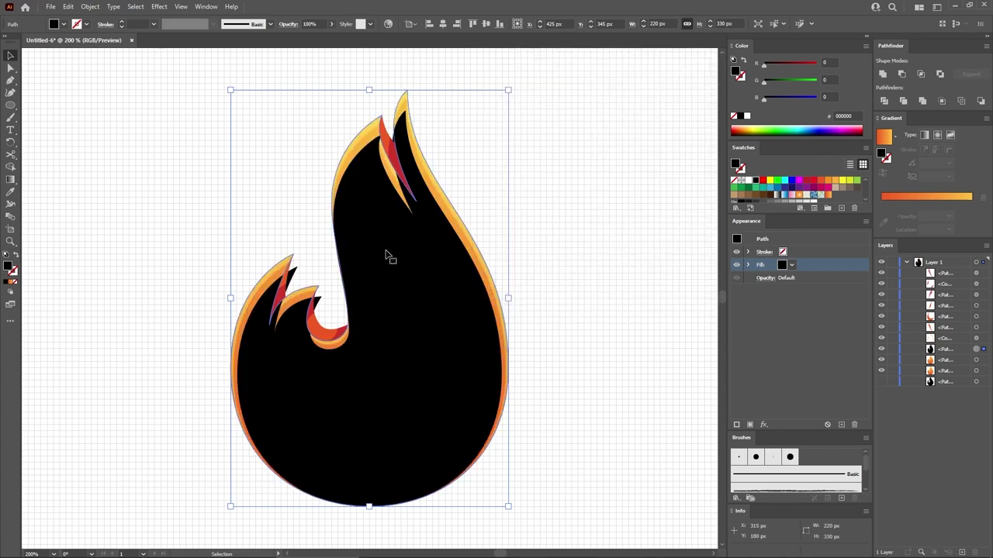
left_click(90, 7)
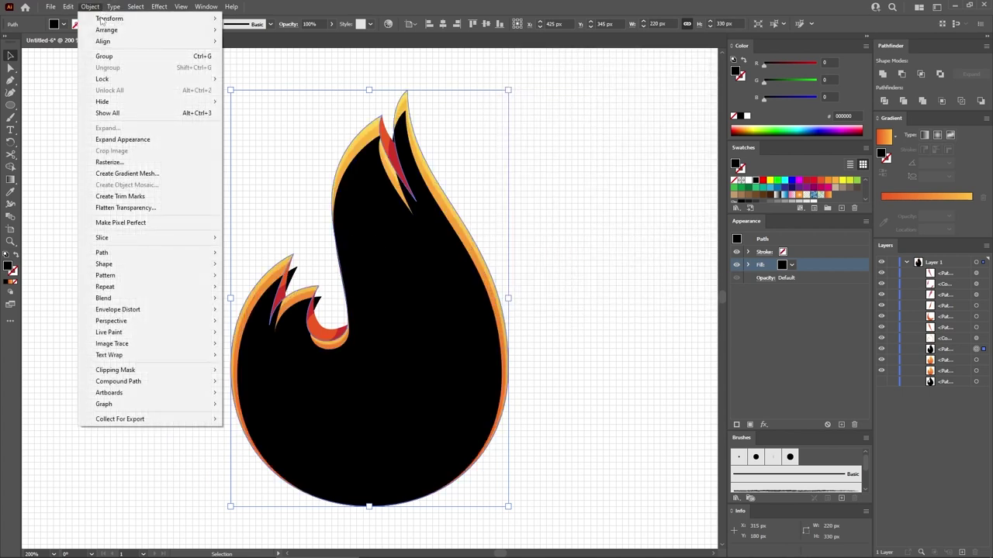
left_click(124, 137)
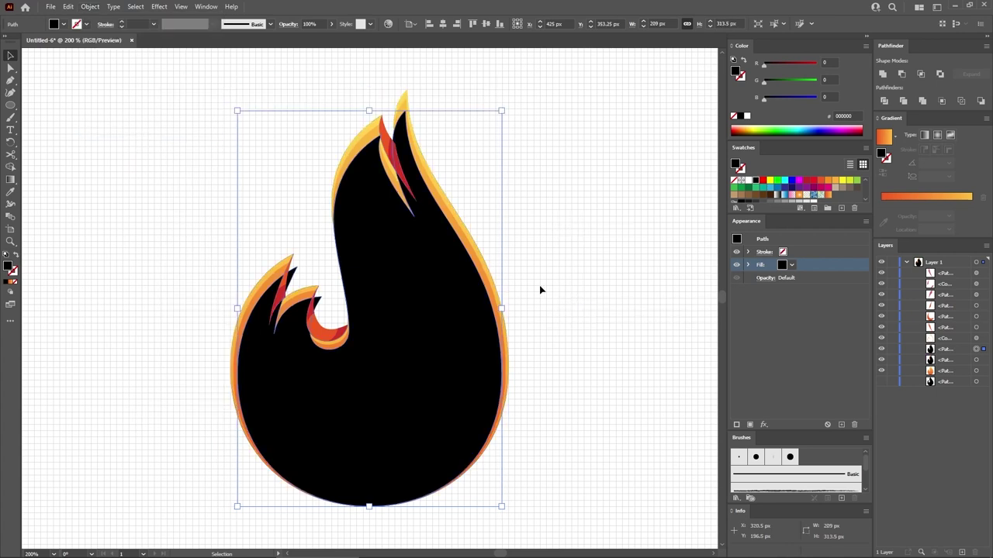
- Subtract the 95% black flame from the gradient copy directly beneath it using Minus Front, and ungroup the resulting rim
left_click(908, 263)
left_click(908, 263)
left_click(976, 360, "shift")
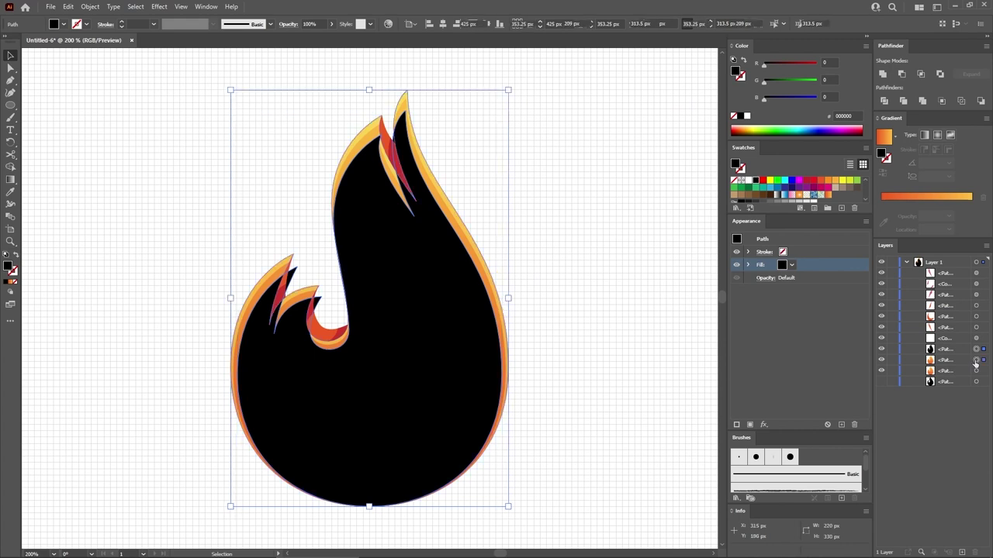
left_click(903, 100)
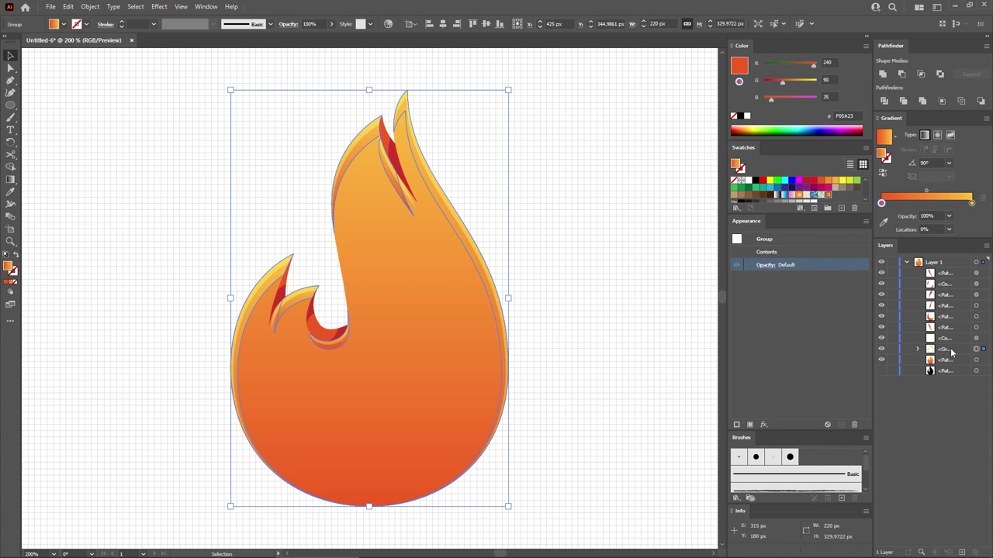
key("ctrl+shift+g")
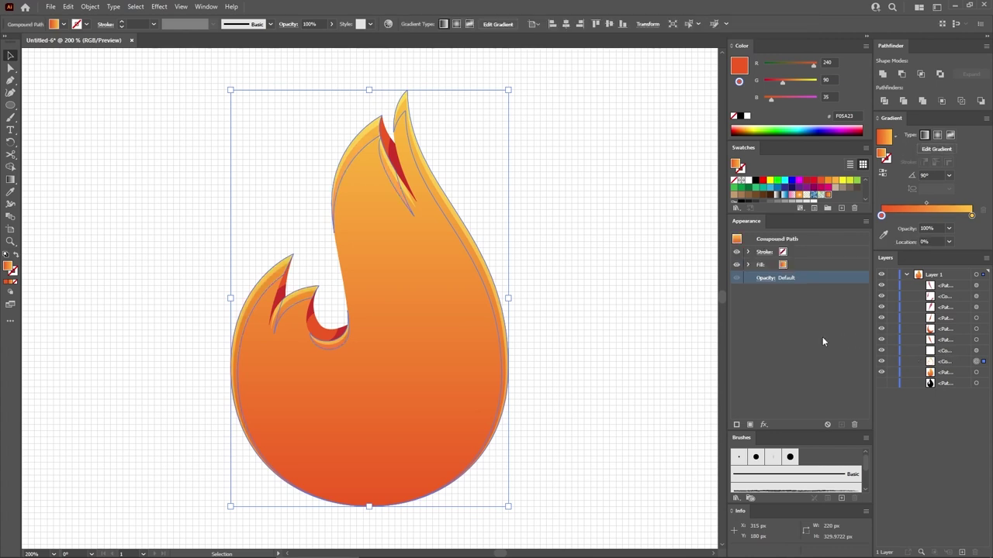
- Fill the new, wider rim shape with white and set its opacity to 20%
left_click(809, 266)
left_click(747, 181)
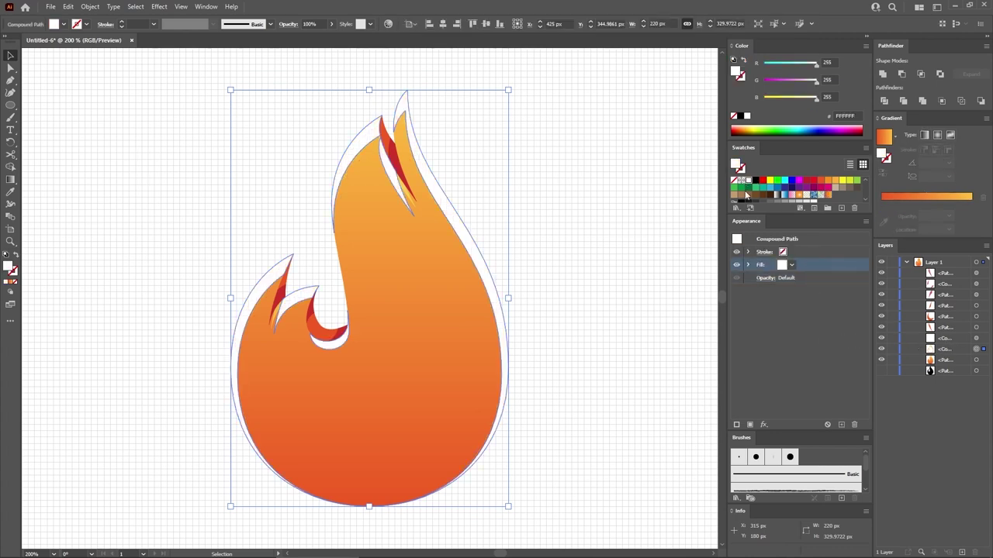
left_click(313, 24)
type("20")
key("Return")
- Set the blending mode of the 20% white rim to Overlay and deselect it
left_click(292, 25)
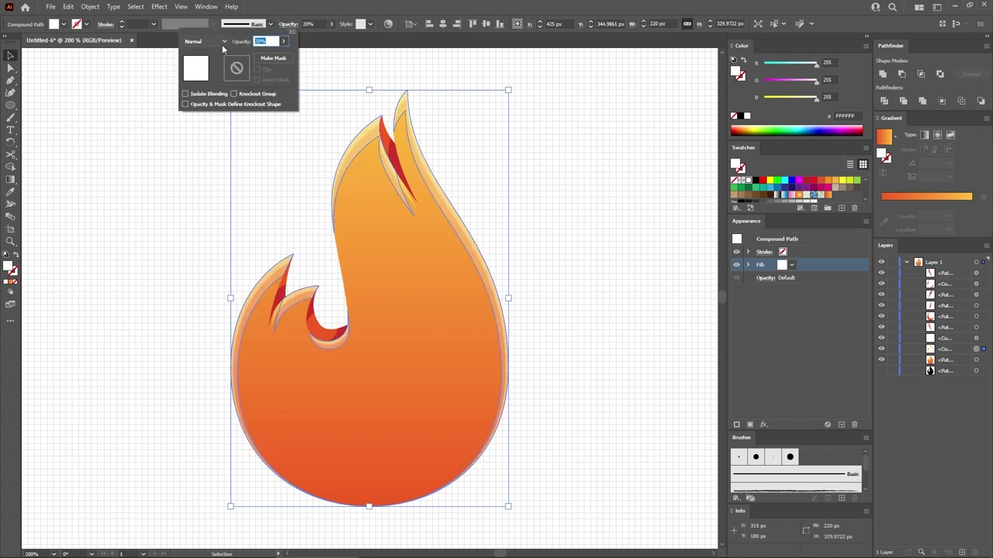
left_click(220, 42)
left_click(218, 140)
left_click(582, 189)
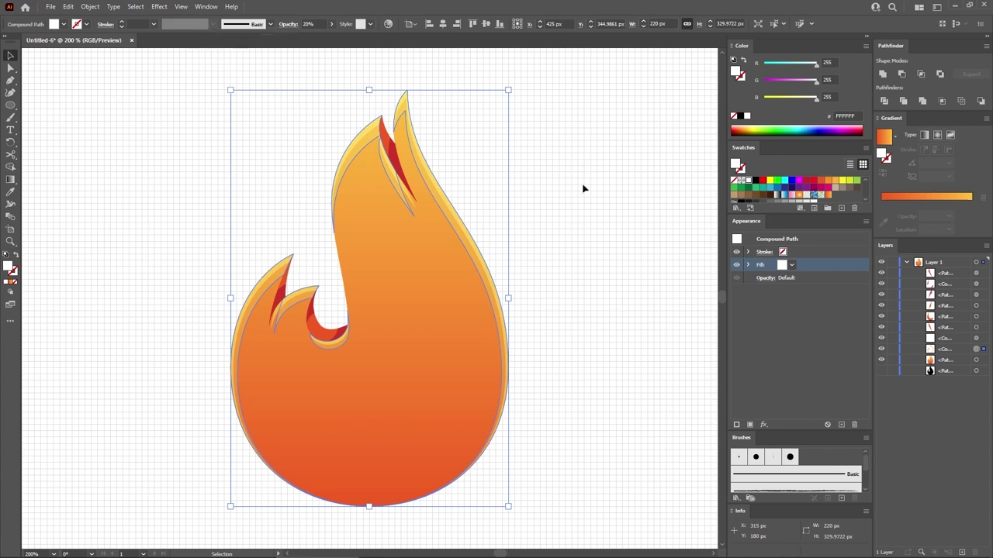
left_click(556, 225)
- Duplicate the main gradient flame beneath the two rim highlights twice in place
left_click(437, 326)
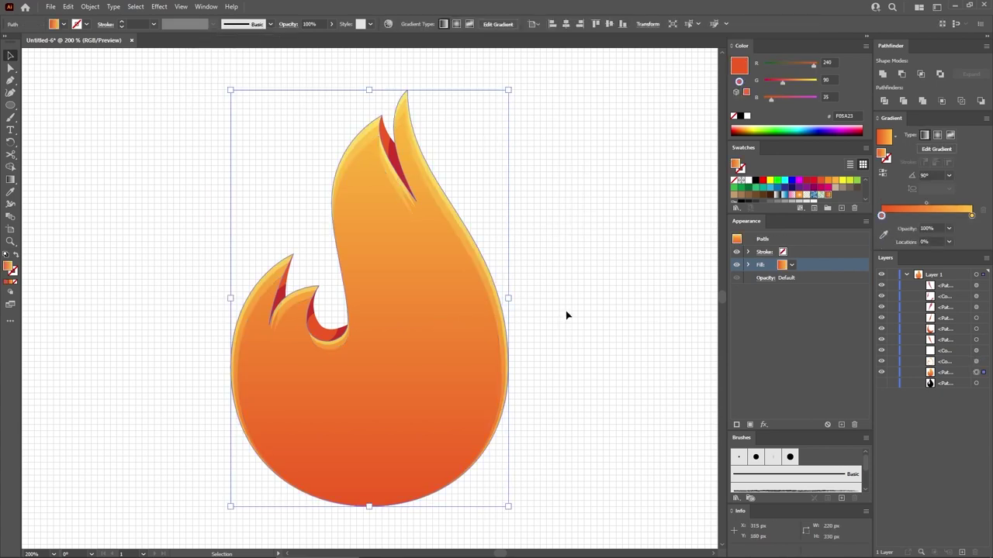
key("a")
key("ctrl+c")
key("ctrl+f")
key("ctrl+f")
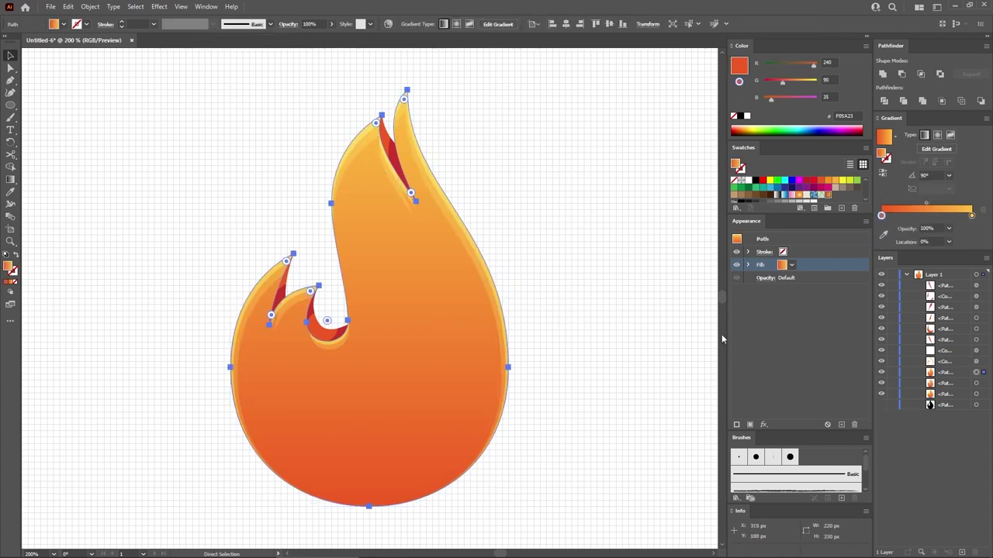
key("v")
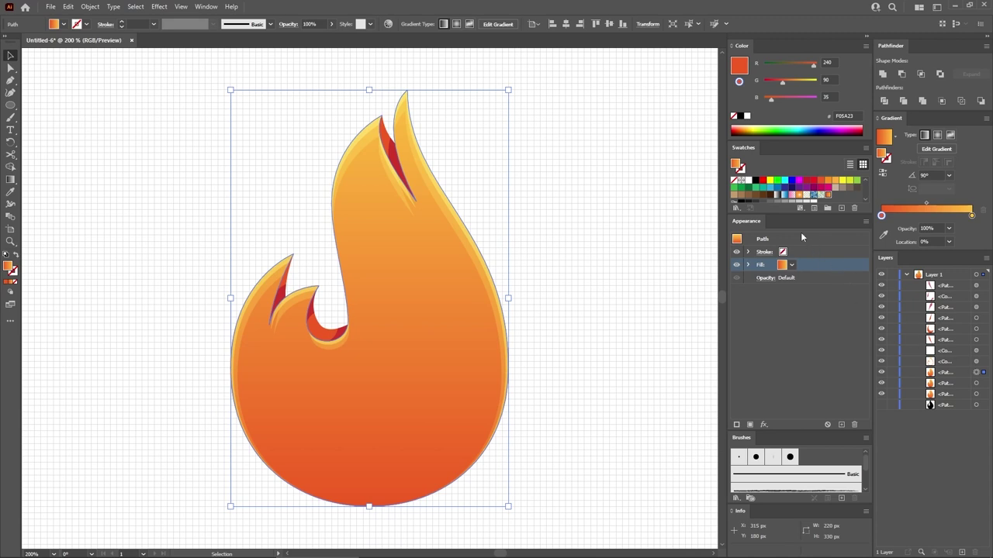
- Make the top flame copy black and scale it to 90% in both directions with an expanded Transform effect
left_click(755, 179)
left_click(159, 6)
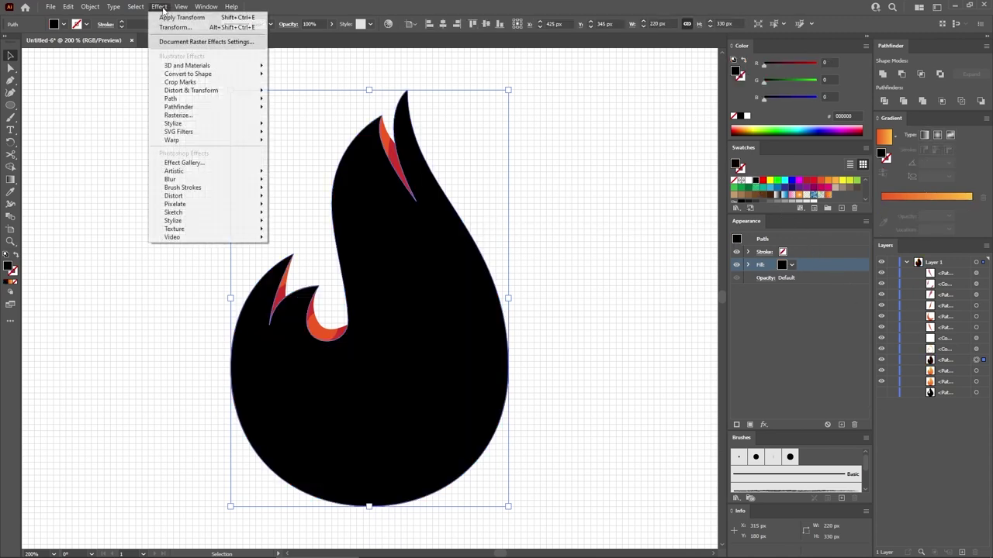
mouse_move(217, 90)
left_click(324, 127)
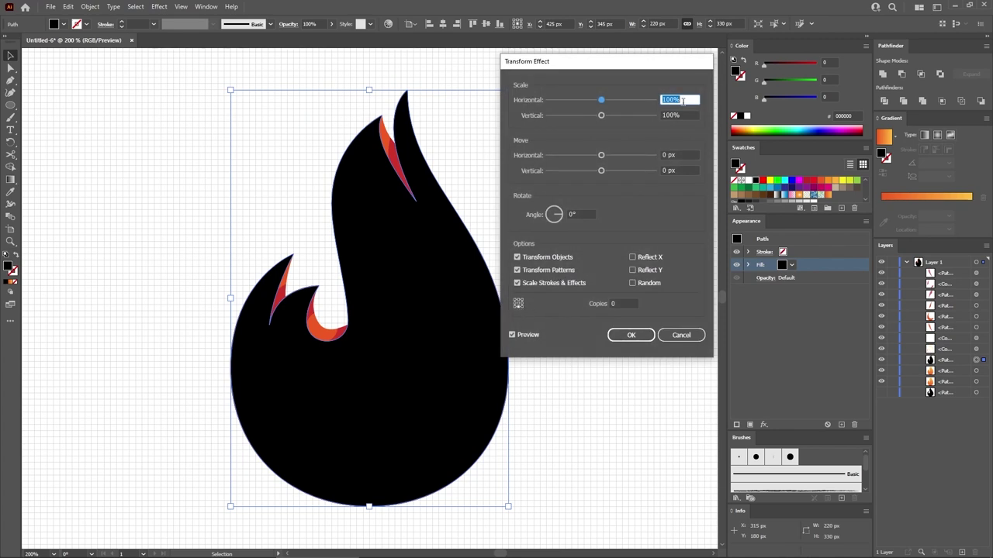
type("90")
key("Tab")
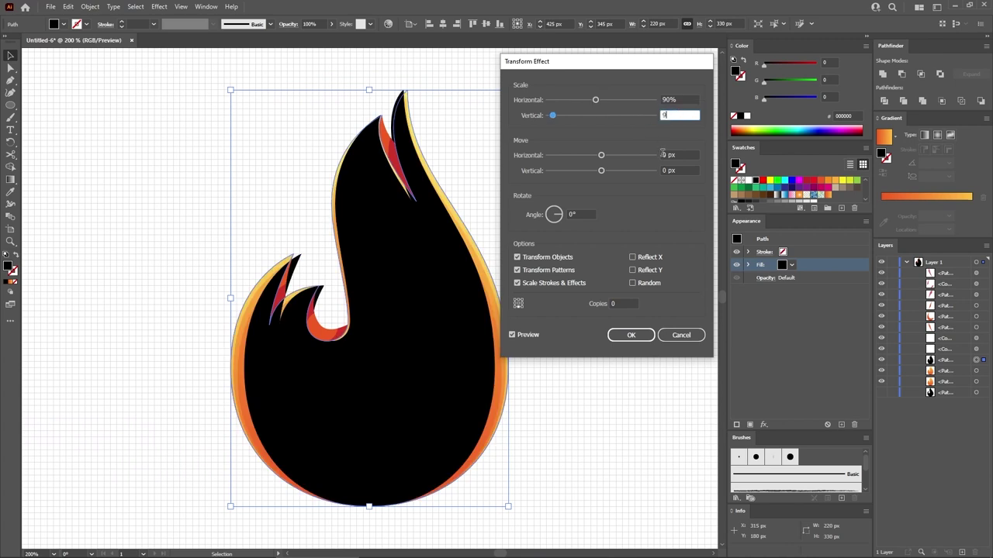
left_click(631, 334)
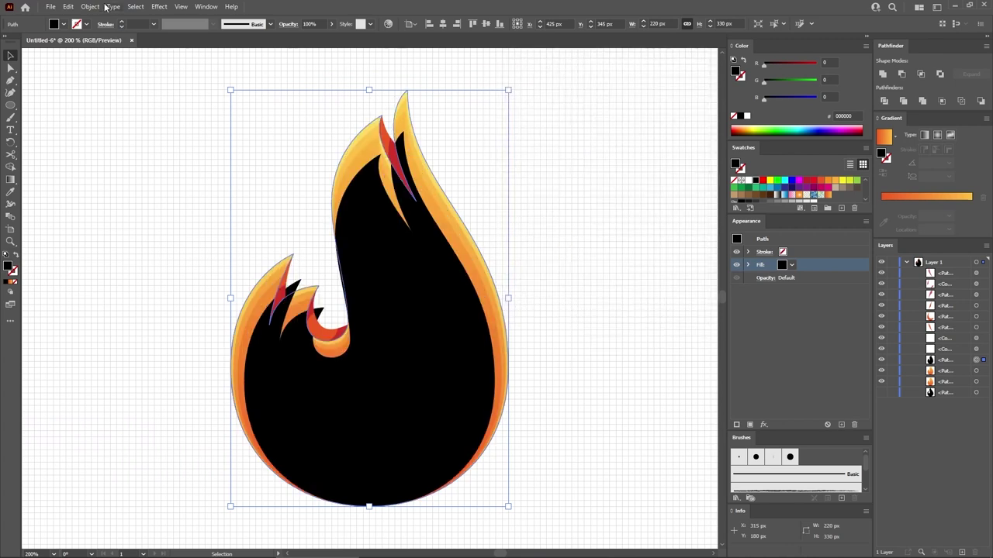
left_click(95, 7)
left_click(132, 141)
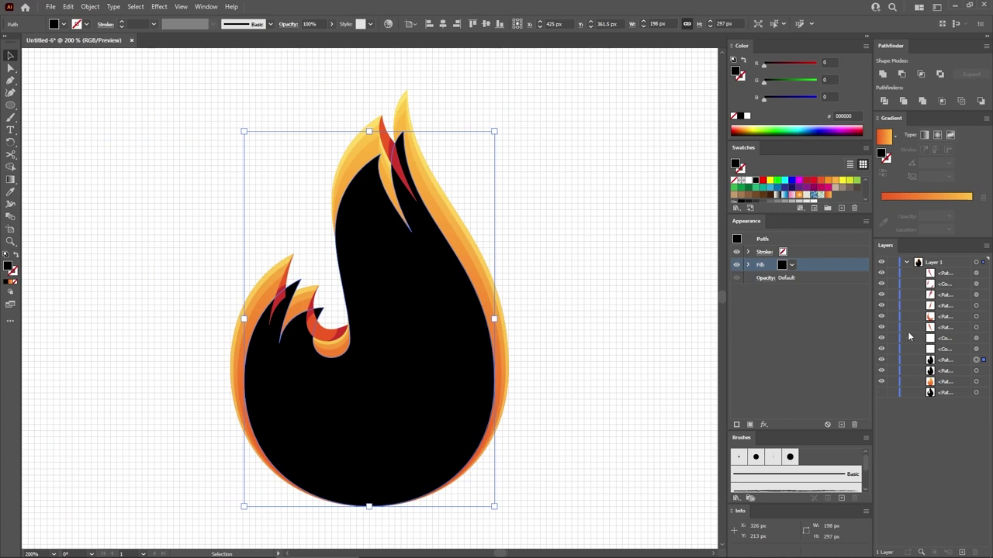
- Cut the 90% black flame out of the gradient copy below it using Minus Front, and ungroup the result
left_click(977, 372, "shift")
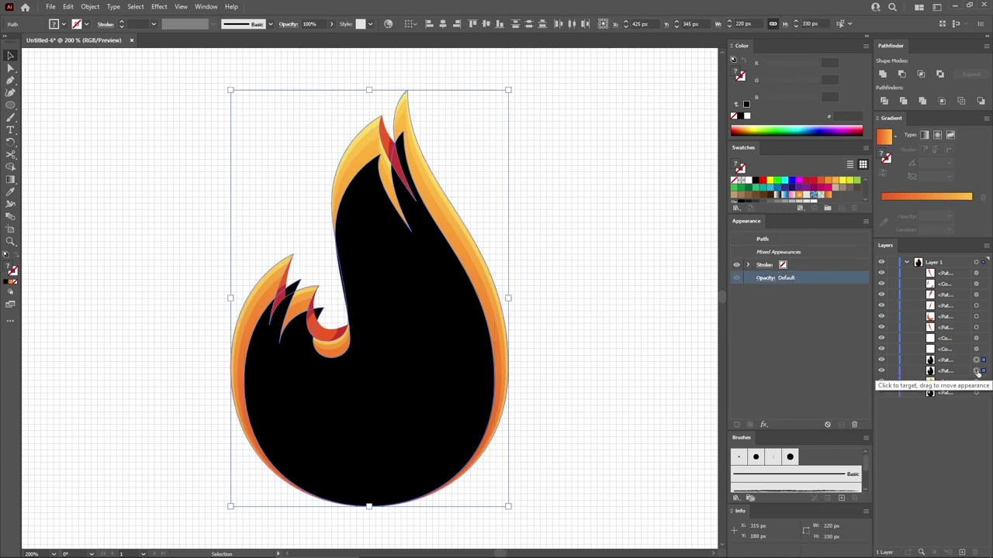
left_click(902, 75)
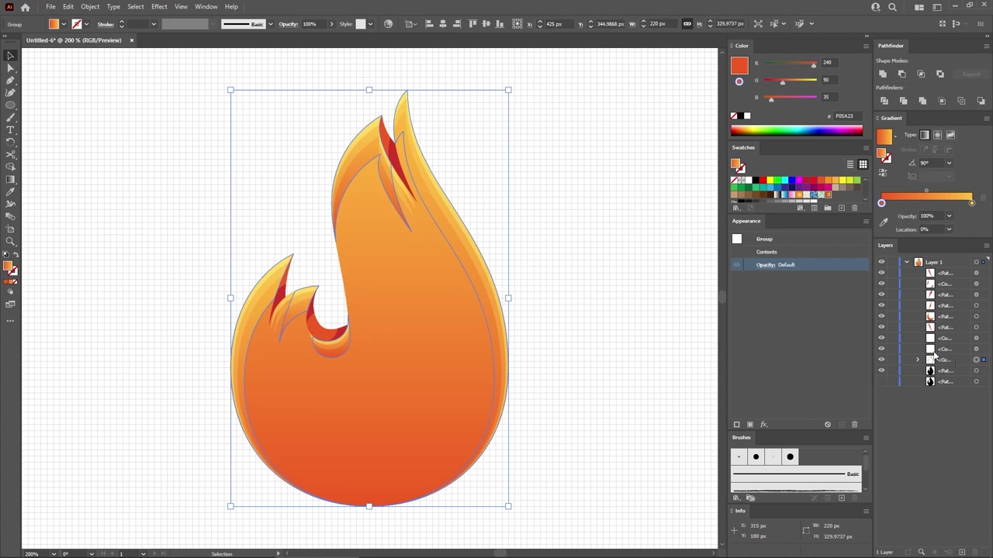
key("ctrl+shift+g")
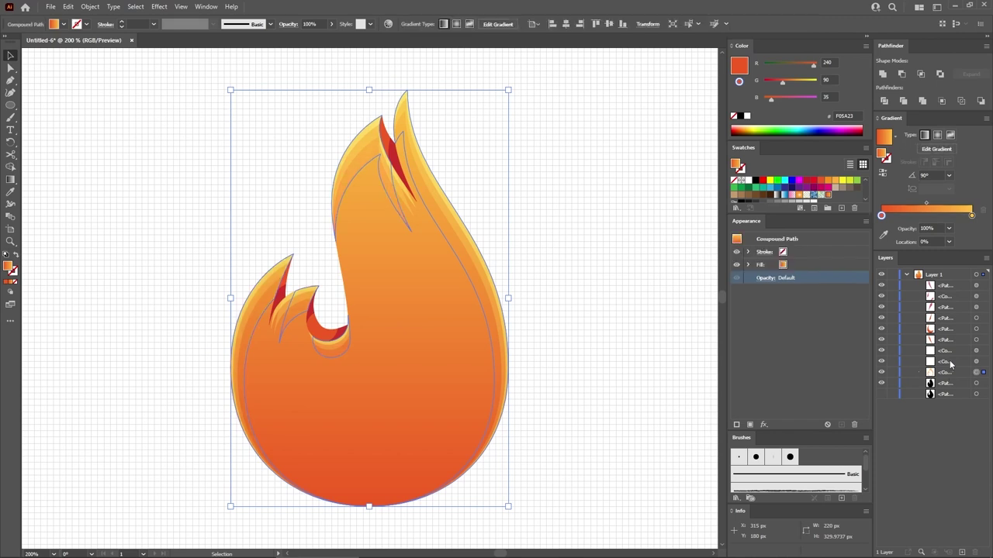
- Fill the third rim shape with white and lower its opacity to 10%
left_click(813, 265)
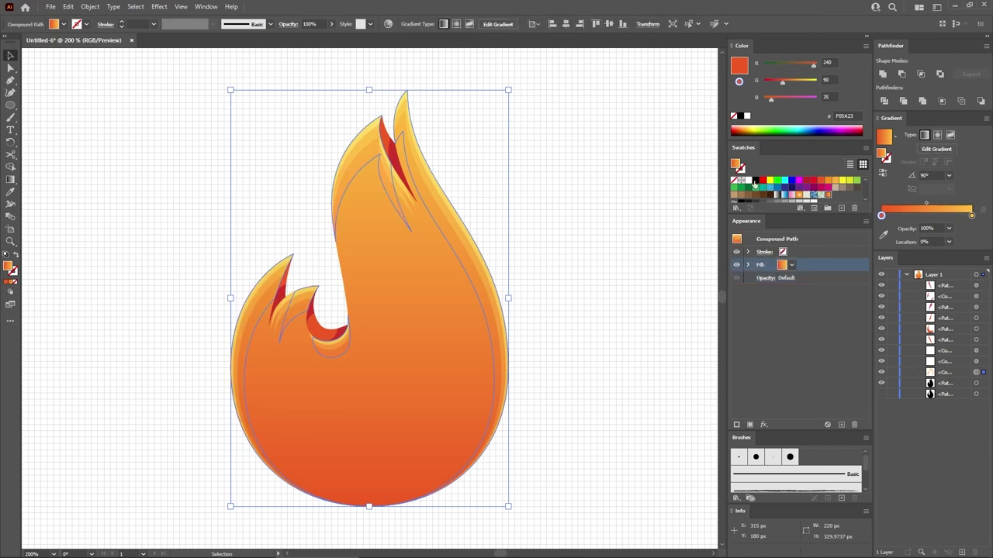
left_click(749, 181)
left_click(309, 24)
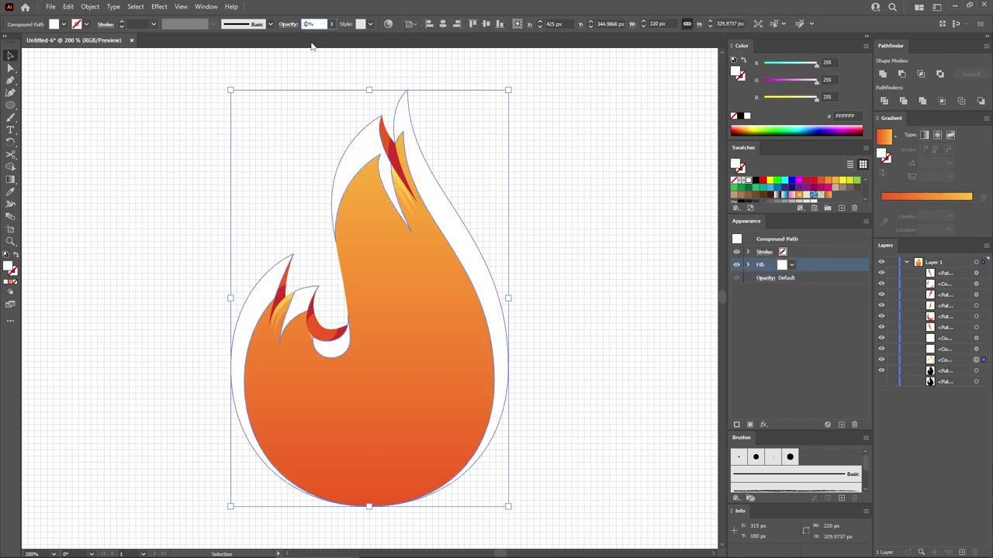
type("10")
key("Return")
- Set the blending mode of the 10% white rim to Overlay and deselect it
left_click(287, 25)
left_click(204, 41)
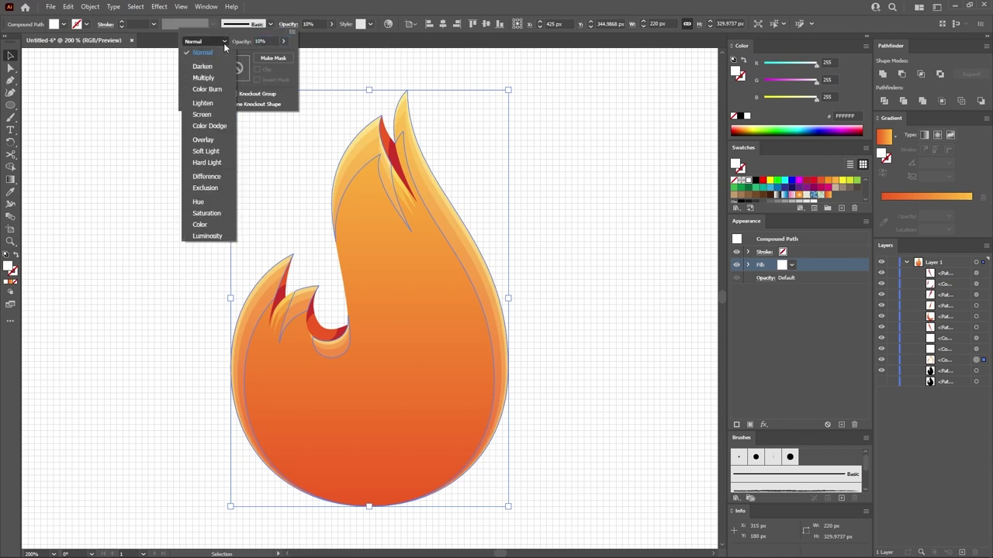
left_click(203, 139)
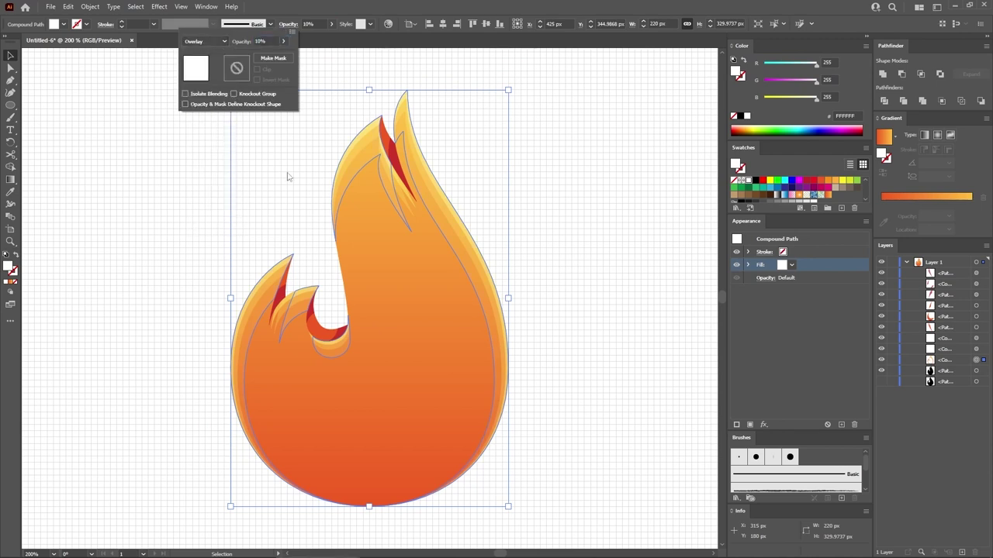
left_click(587, 268)
- Duplicate the gradient flame beneath the three rim highlights twice in place and clear the selection
left_click(442, 331)
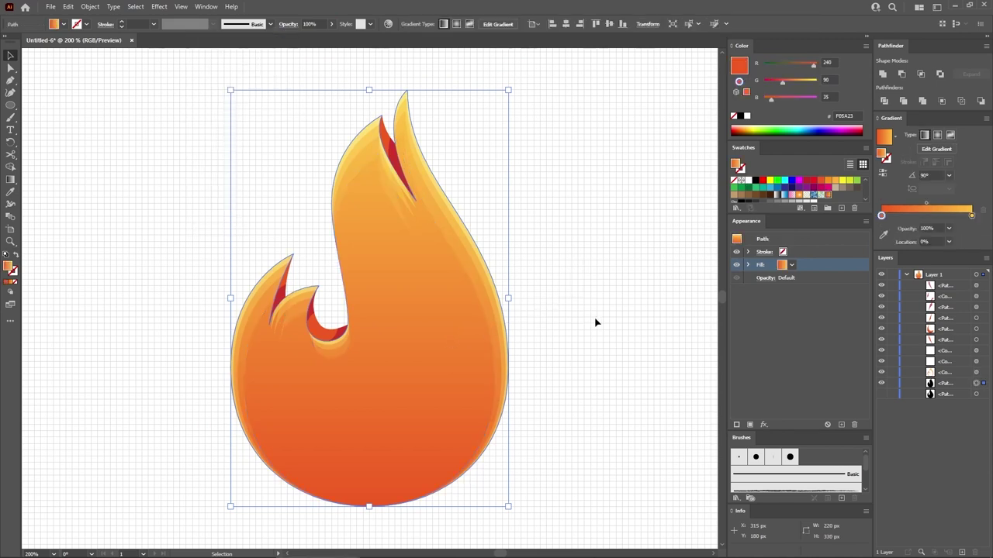
key("a")
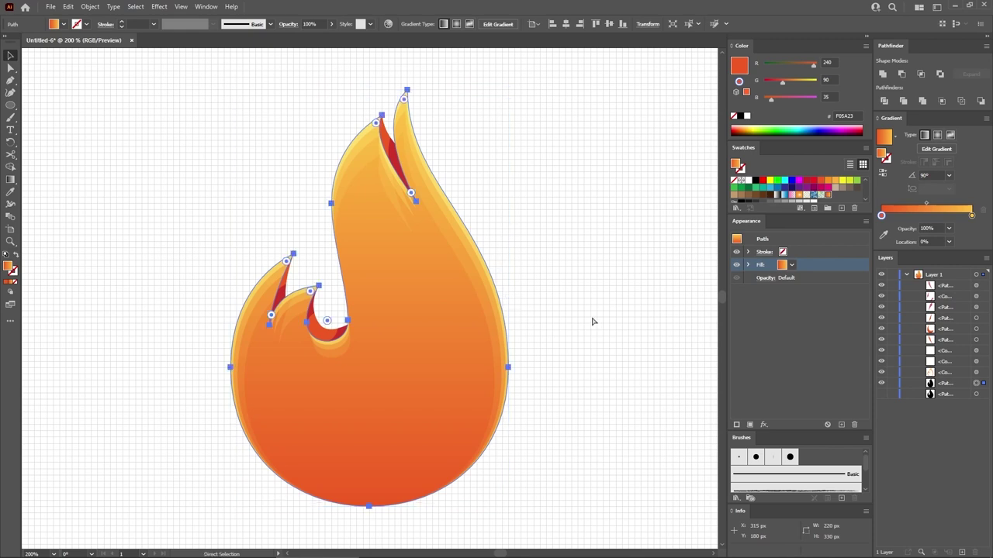
key("ctrl+c")
key("ctrl+f")
key("ctrl+f")
key("v")
left_click(564, 331)
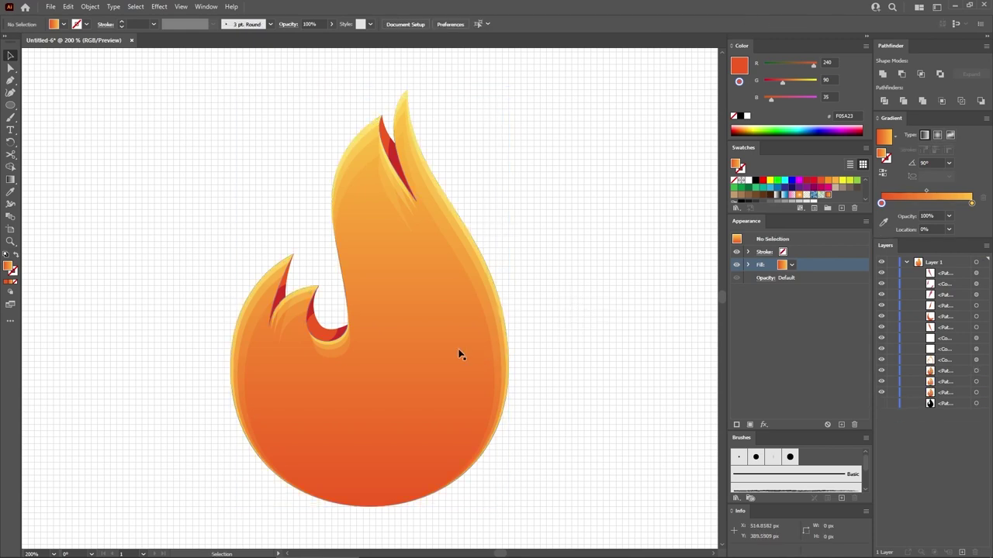
- Fill the top flame copy with black and scale it to 75% in width and height with an expanded Transform effect
left_click(425, 334)
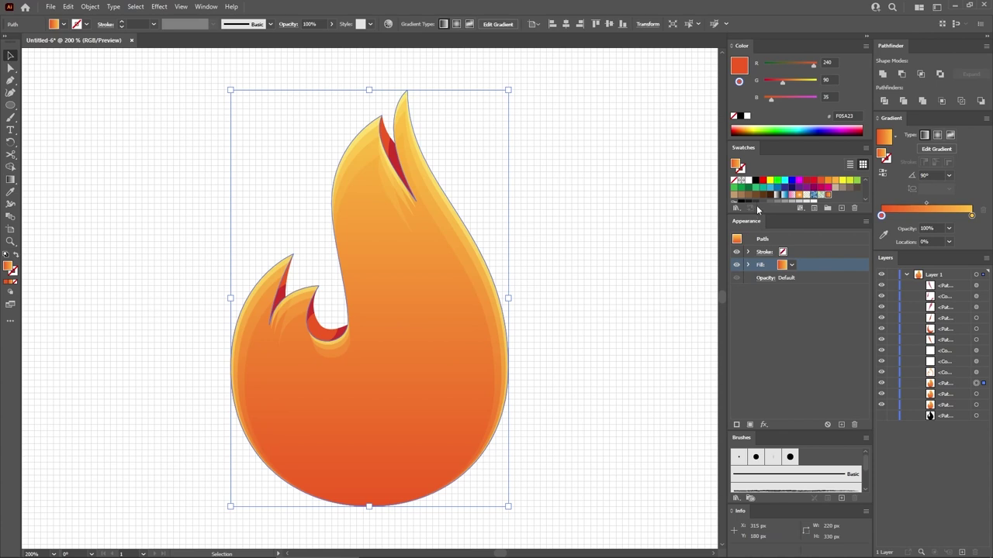
left_click(756, 181)
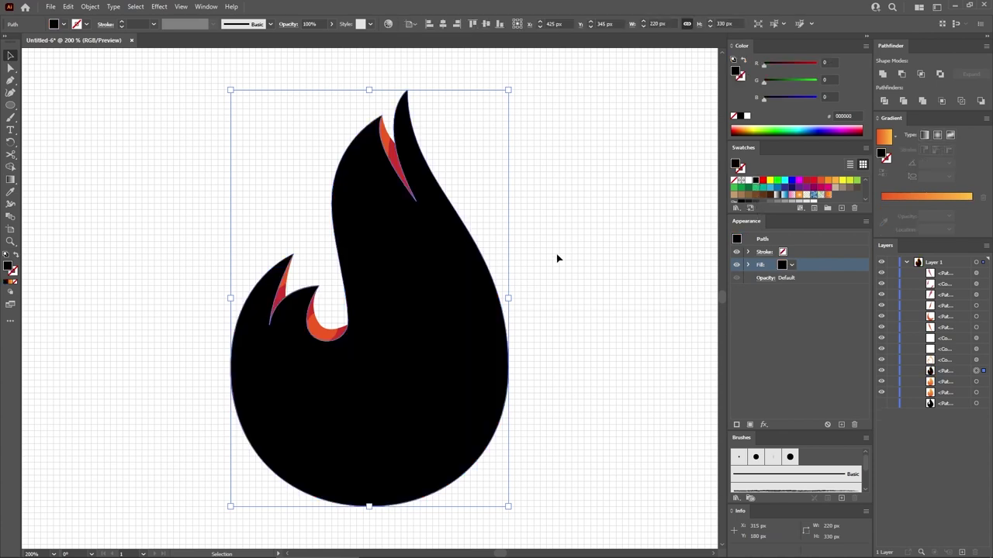
left_click(159, 7)
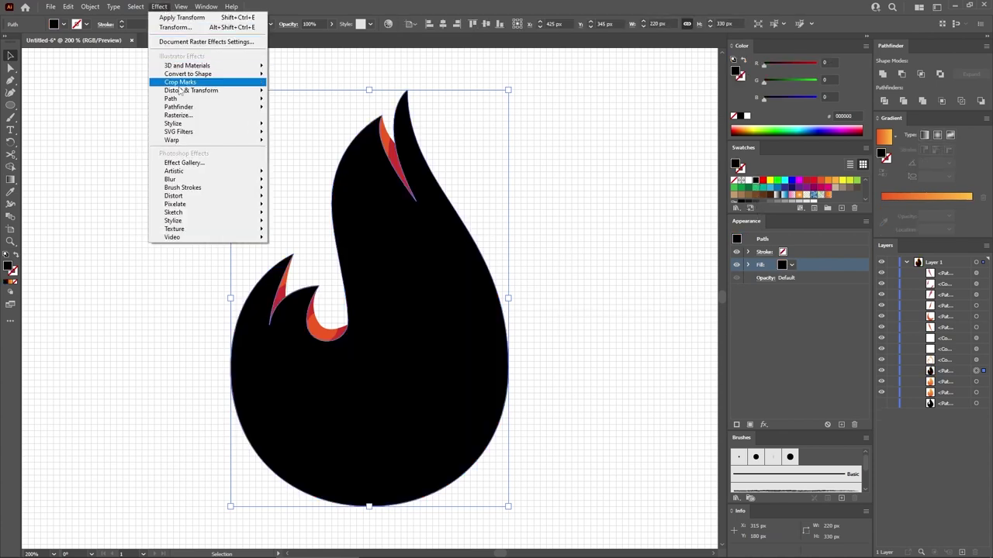
mouse_move(203, 90)
left_click(309, 126)
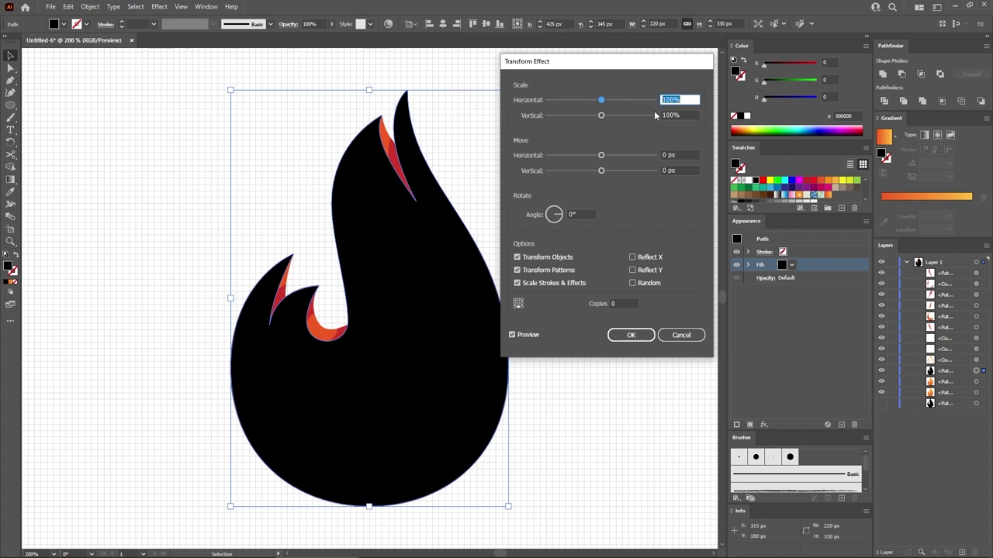
type("75")
key("Tab")
type("75")
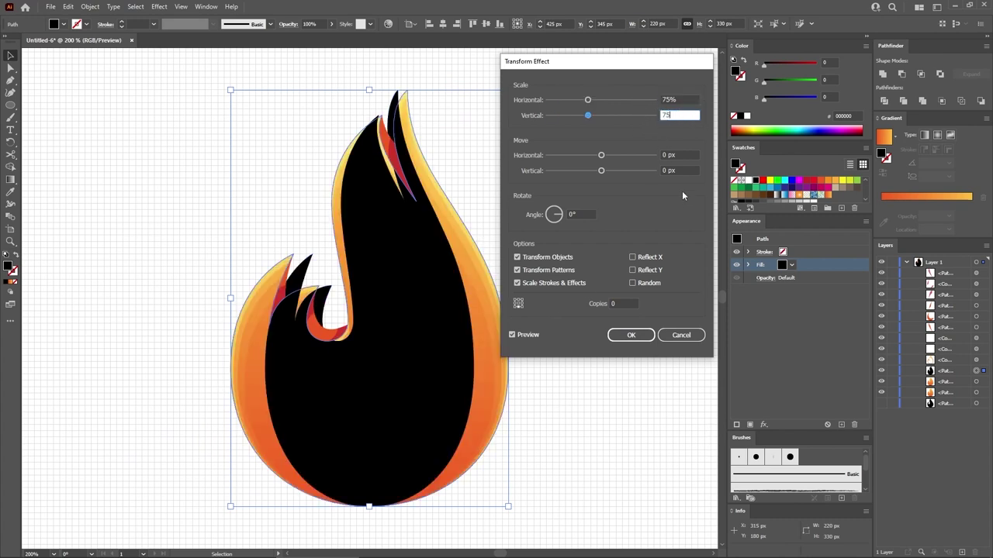
left_click(632, 334)
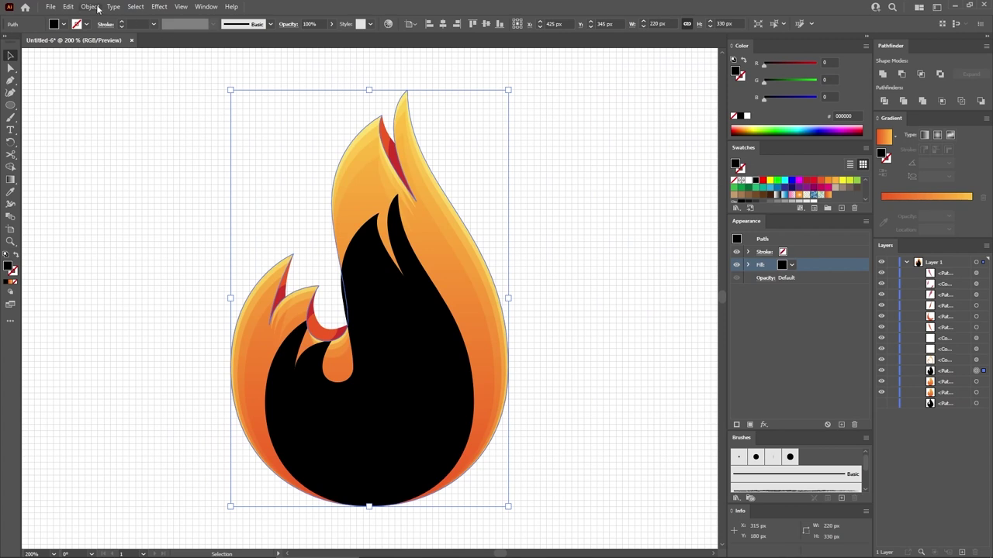
left_click(97, 8)
left_click(145, 139)
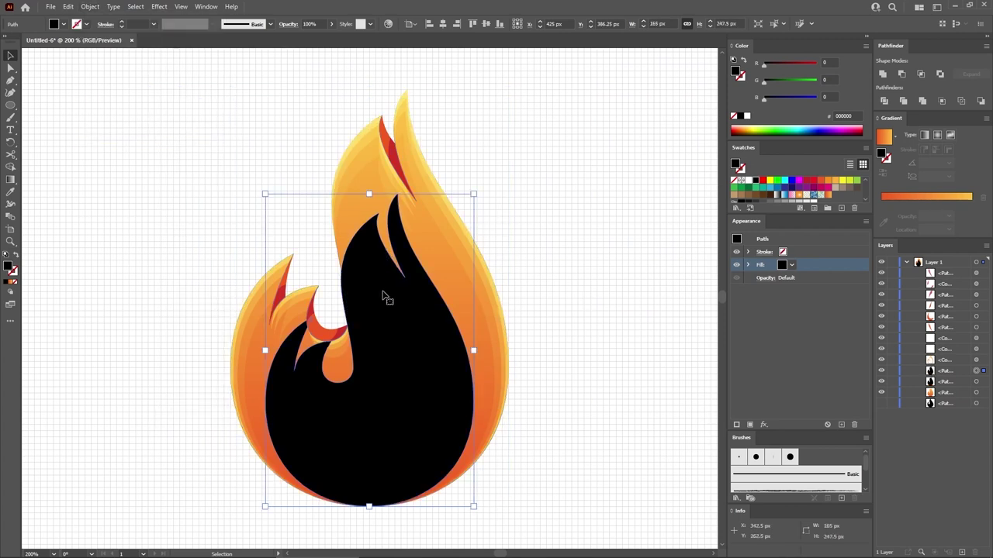
- Intersect the two black flame shapes and fill the result with the orange-to-yellow linear gradient at a 90° angle
left_click(456, 288, "shift")
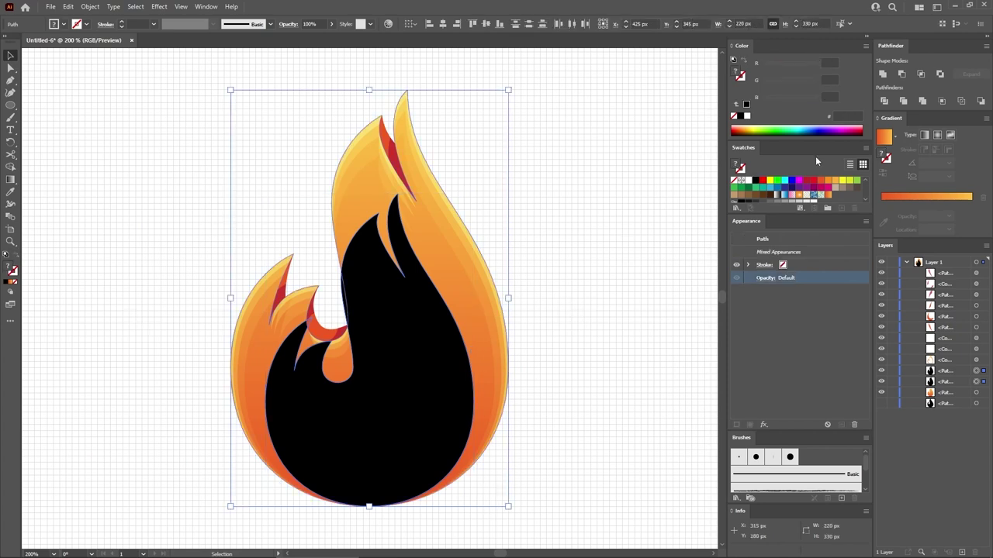
left_click(921, 73)
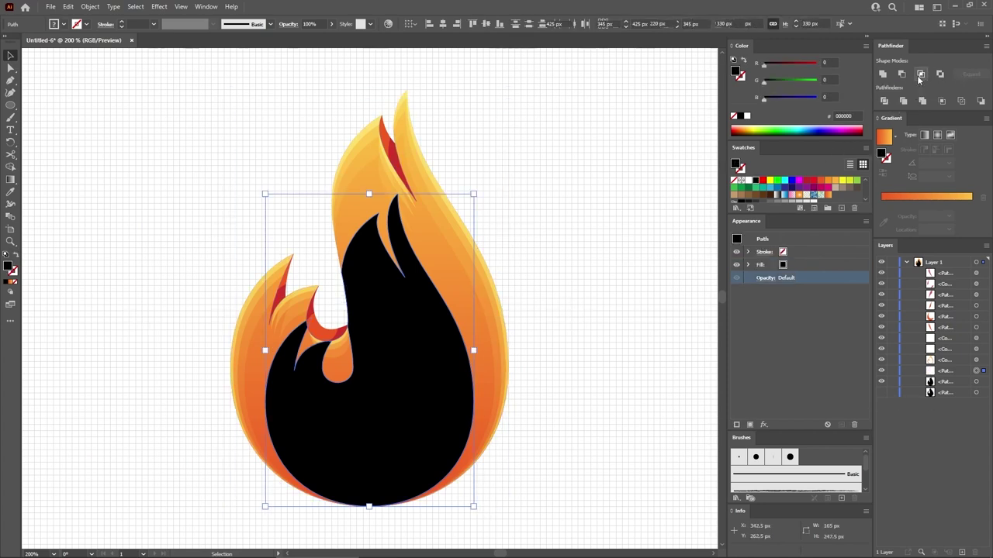
left_click(812, 268)
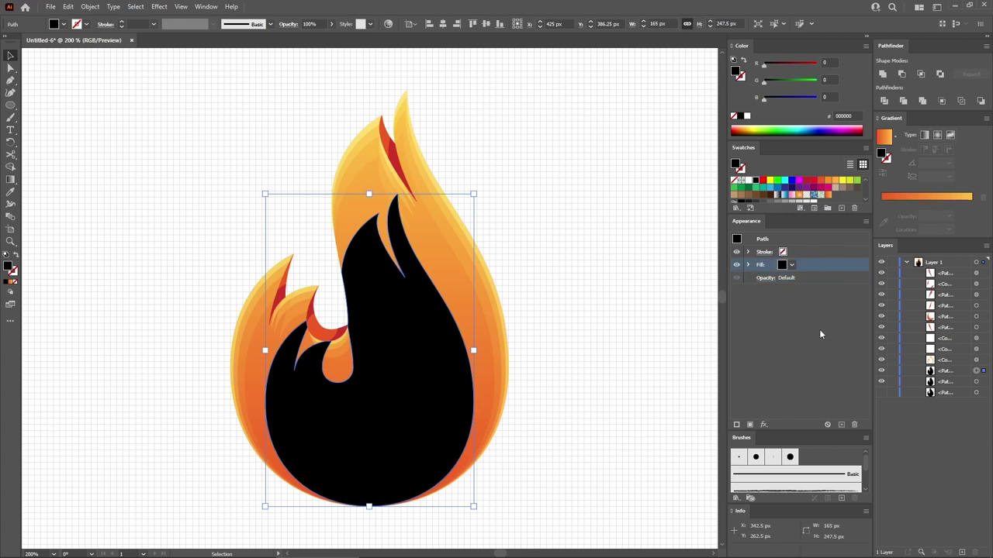
left_click(884, 136)
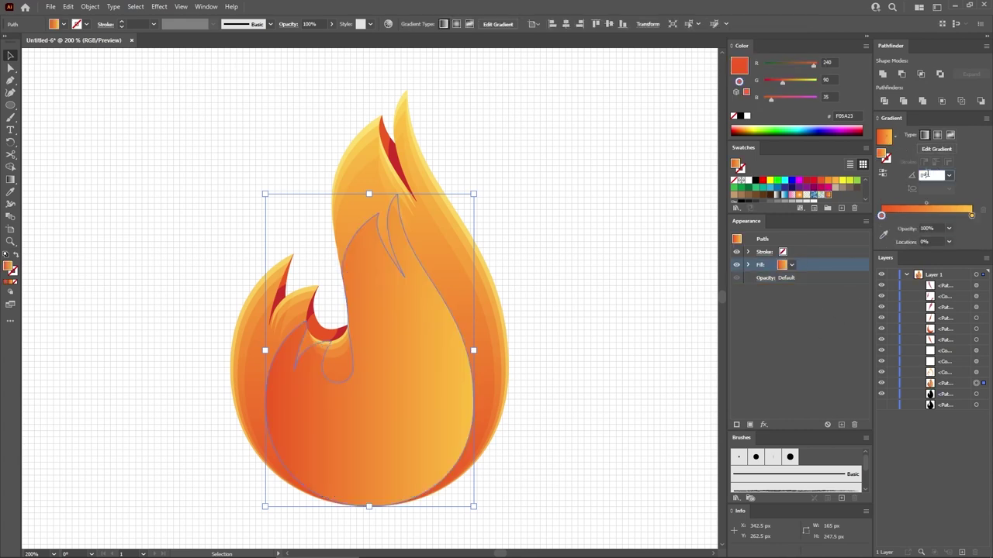
left_click(924, 174)
type("90")
key("Return")
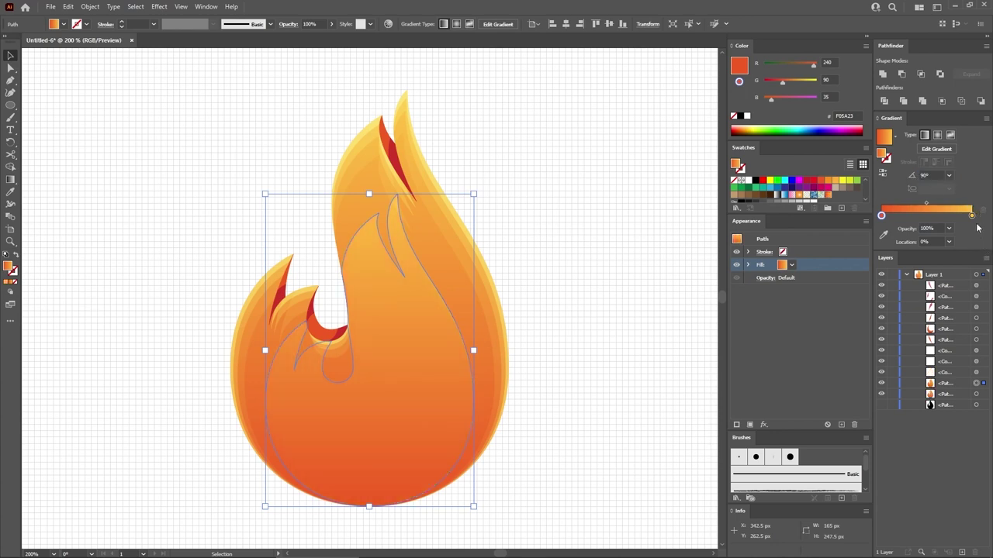
- Make both gradient stops of the inner flame white and set the starting stop's opacity to 0%
left_click(971, 216)
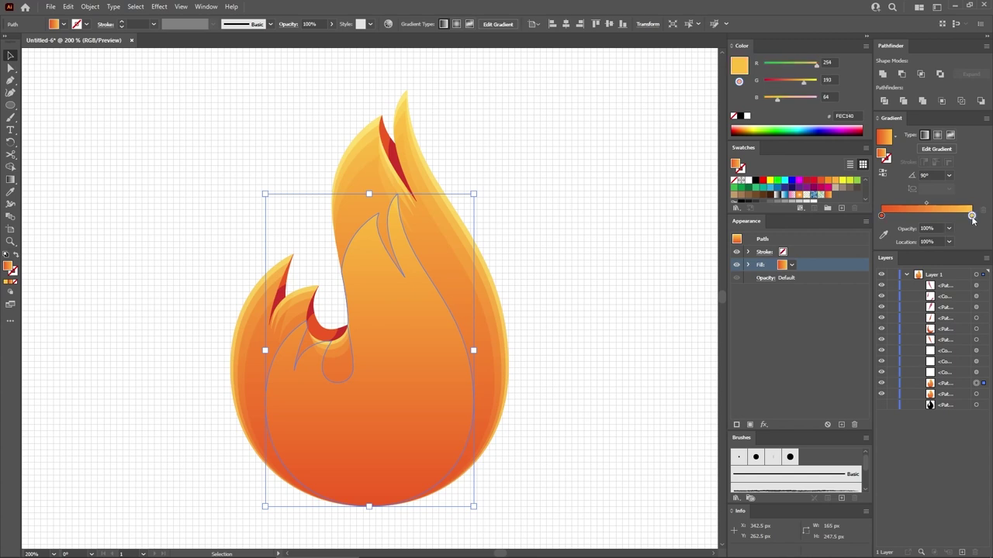
left_click(749, 182)
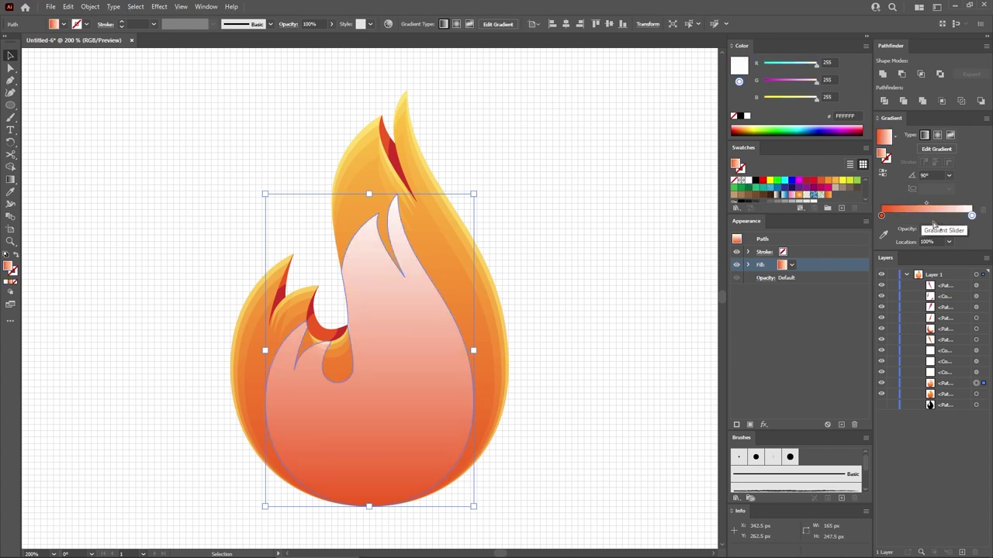
left_click(881, 215)
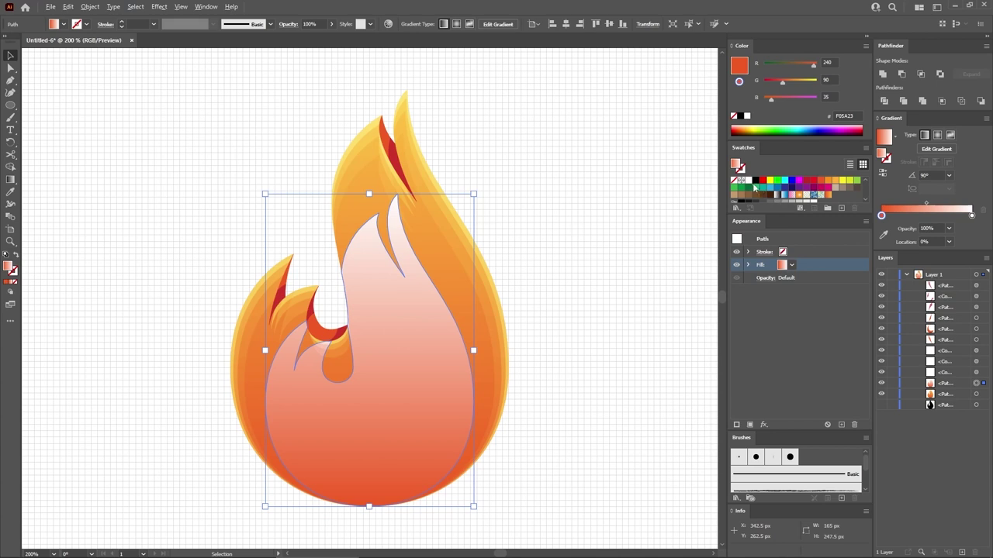
left_click_drag(747, 183, 882, 216)
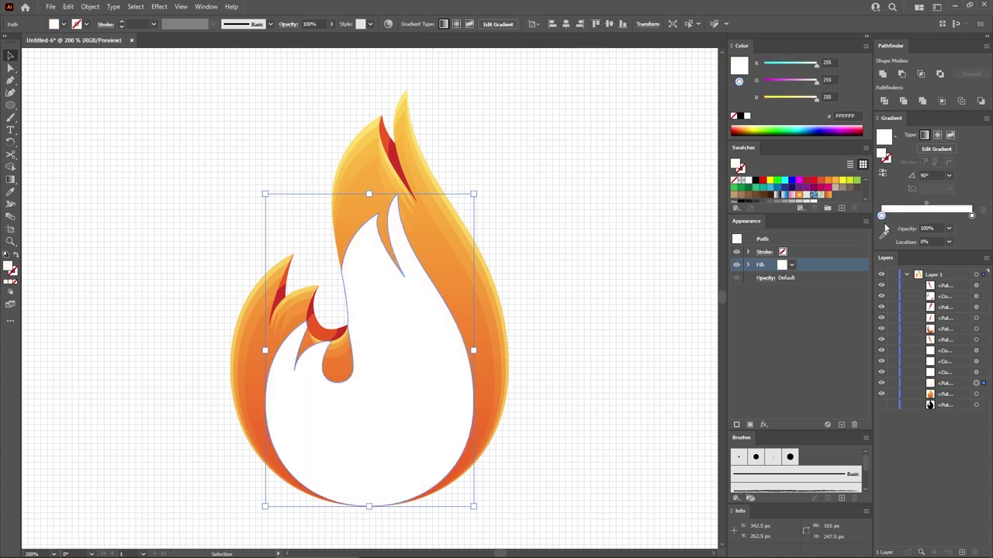
left_click(948, 228)
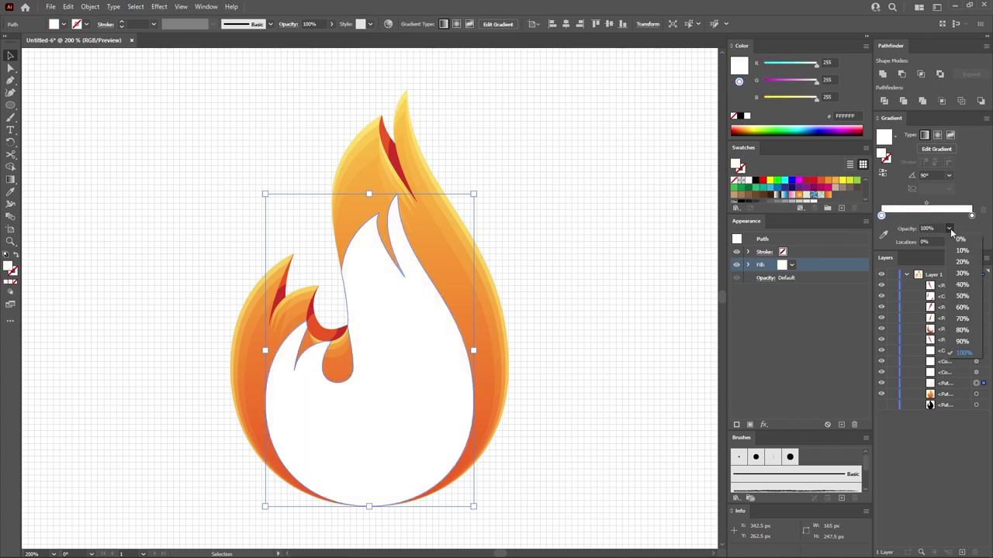
left_click(962, 239)
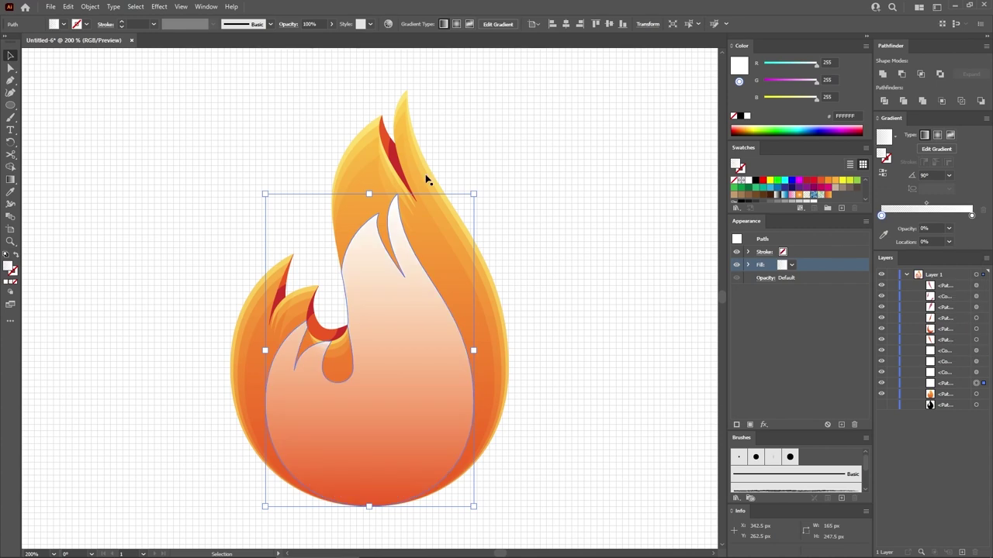
- Set the white inner flame's overall opacity to 30%, change its blending mode and deselect it
left_click(314, 24)
type("1")
key("Return")
left_click(287, 24)
left_click(225, 42)
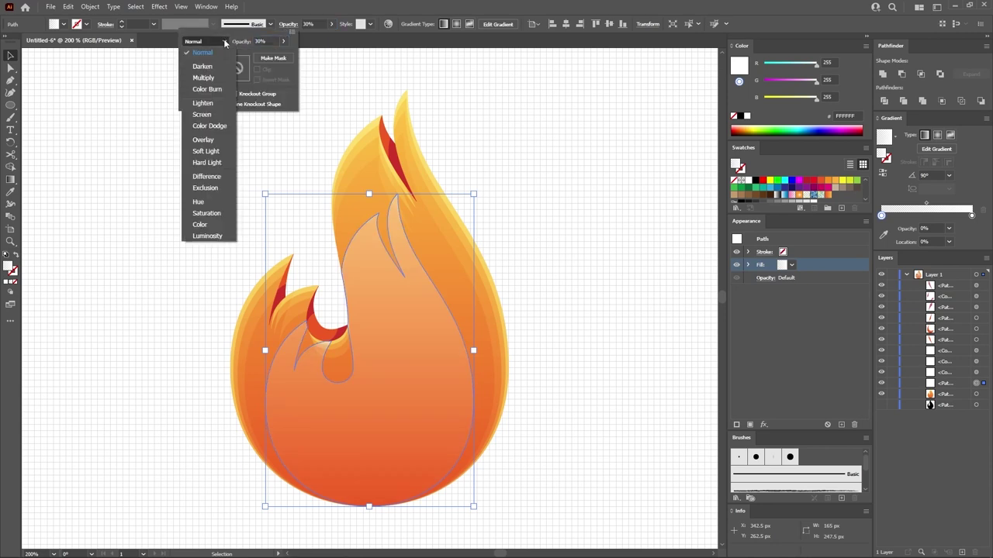
left_click(517, 156)
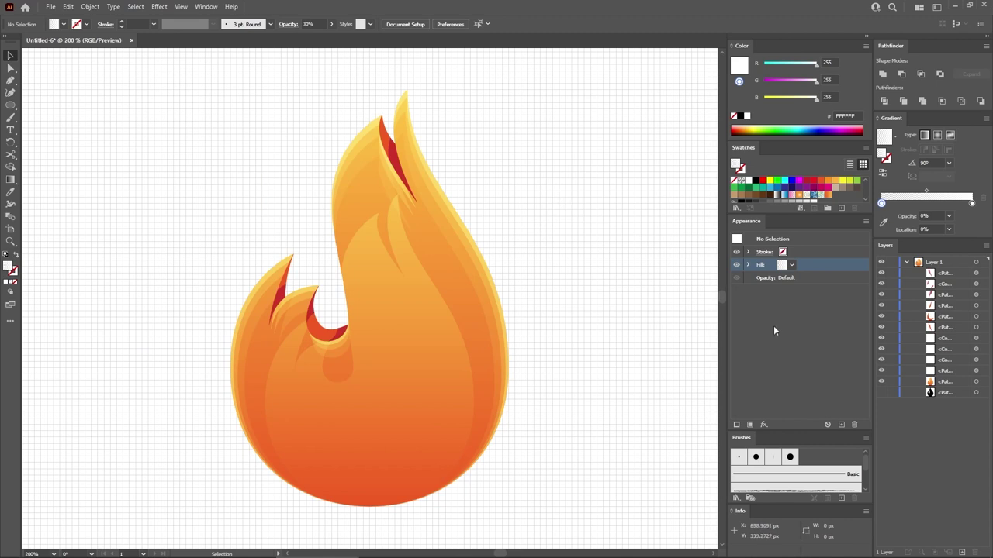
- Show the hidden small black flame at the front of the layer and move it to X 445 px, Y 427.5 px
left_click(881, 393)
left_click(945, 394)
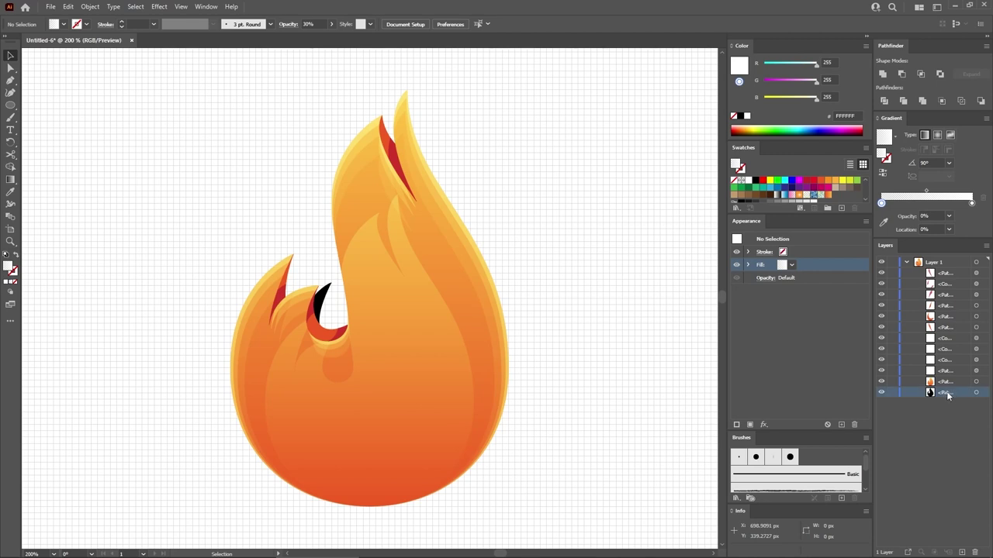
left_click_drag(947, 394, 946, 270)
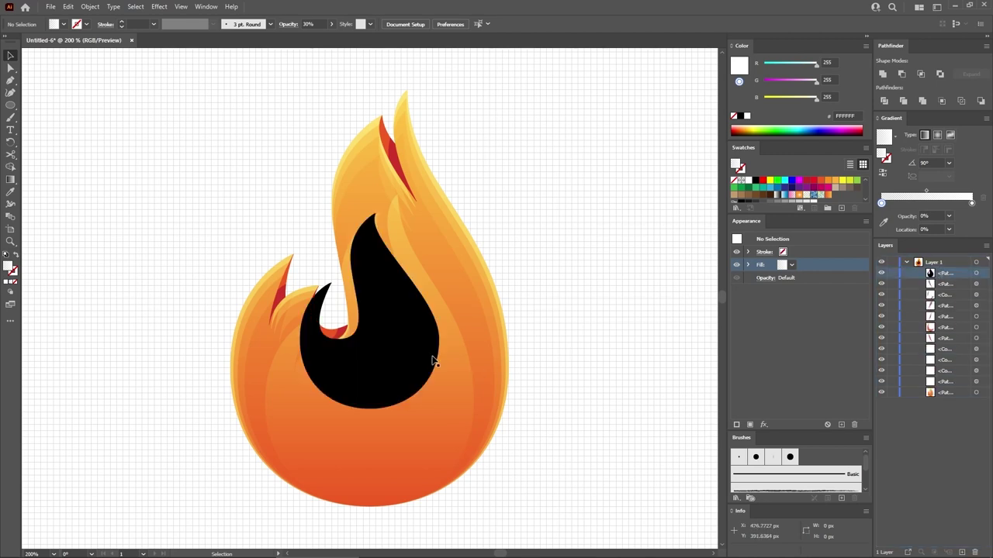
left_click(408, 341)
left_click_drag(391, 331, 411, 406)
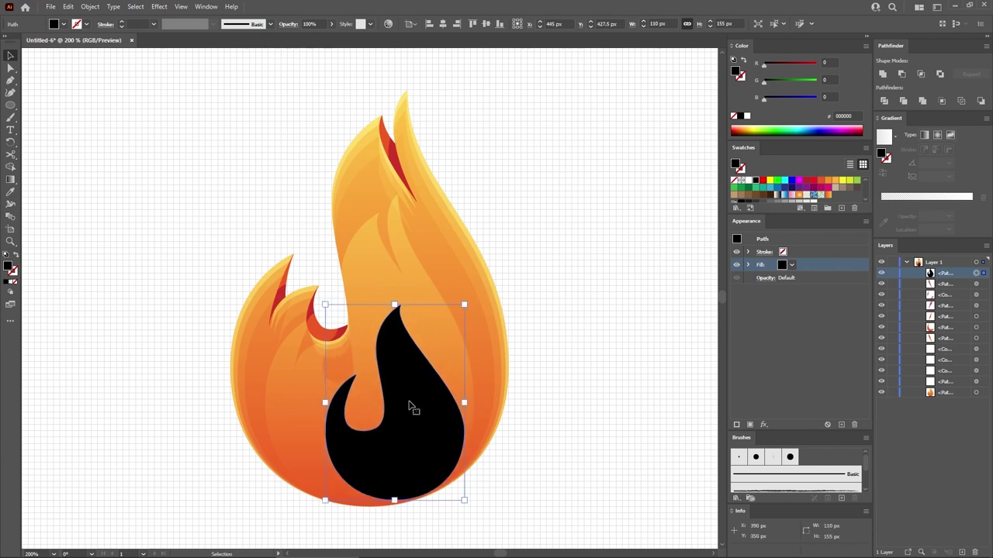
- Duplicate the small black flame in place in front and fill the copy with the orange-to-yellow gradient at 90°
key("a")
key("ctrl+c")
key("ctrl+f")
key("v")
left_click(827, 196)
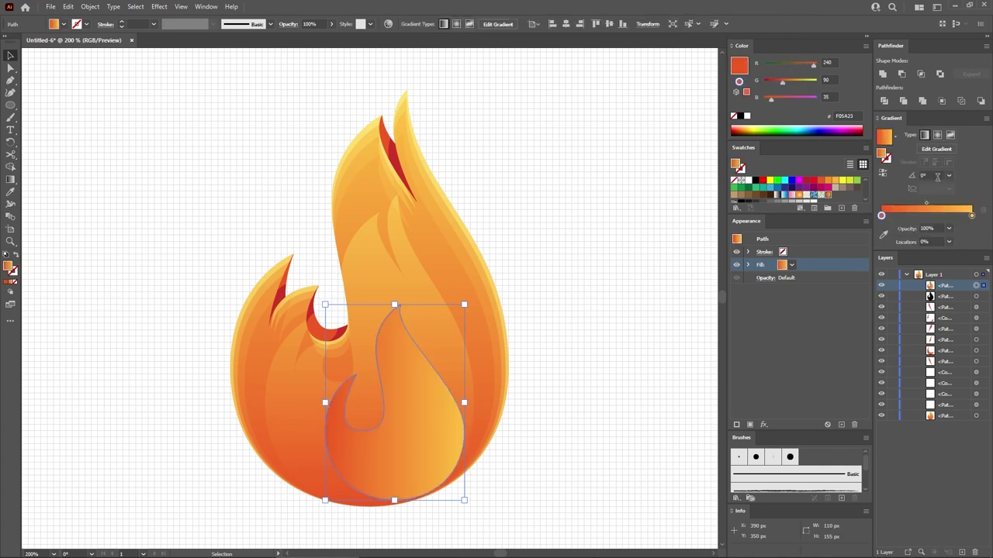
type("90")
key("Return")
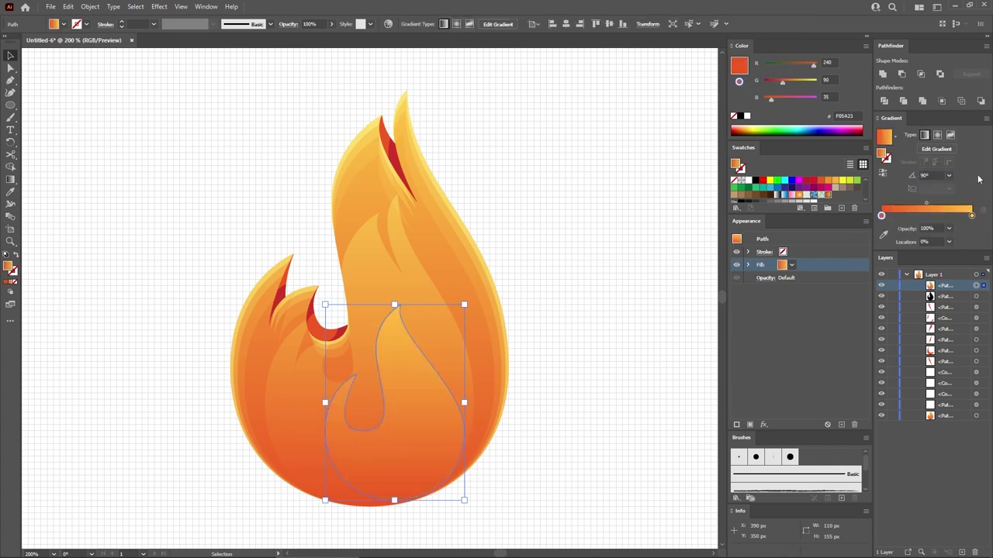
- On the black flame behind the copy, shift the small left tip and the notch anchor about 5 px right and 10 px down
left_click(976, 297)
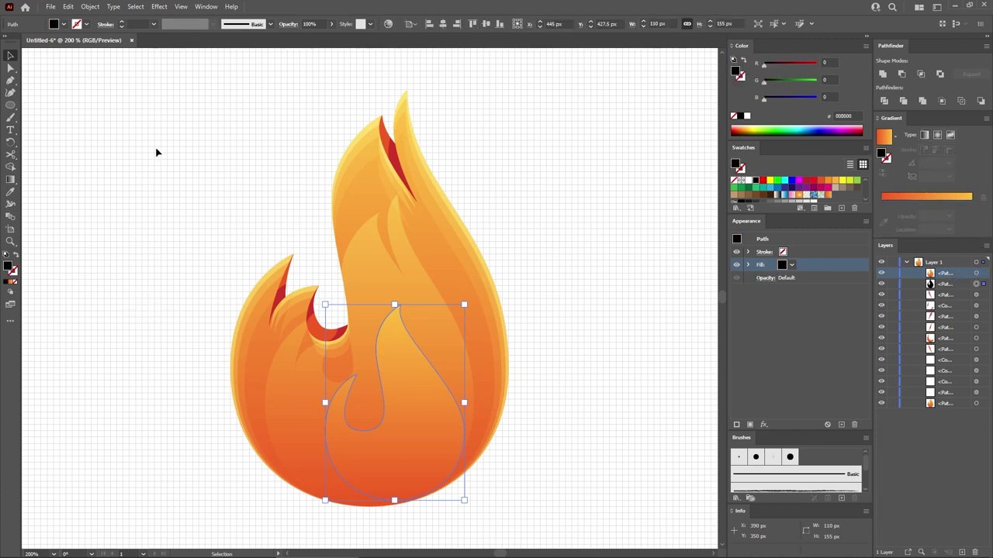
left_click(10, 69)
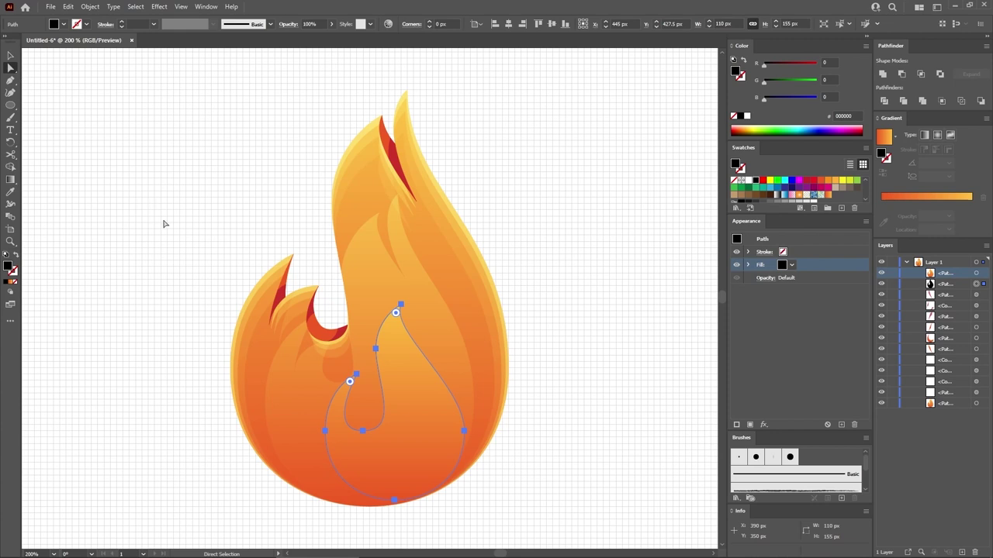
left_click(352, 378)
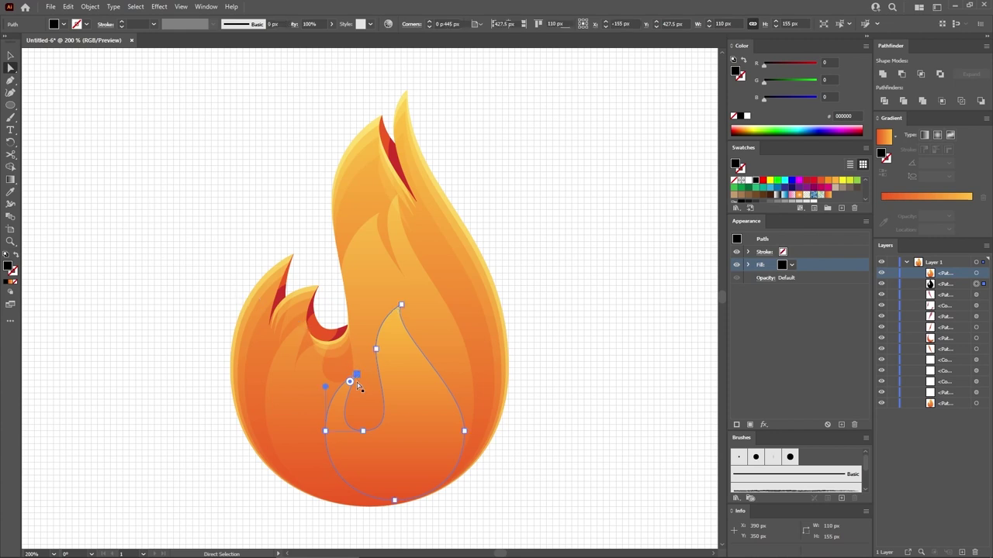
left_click(364, 432)
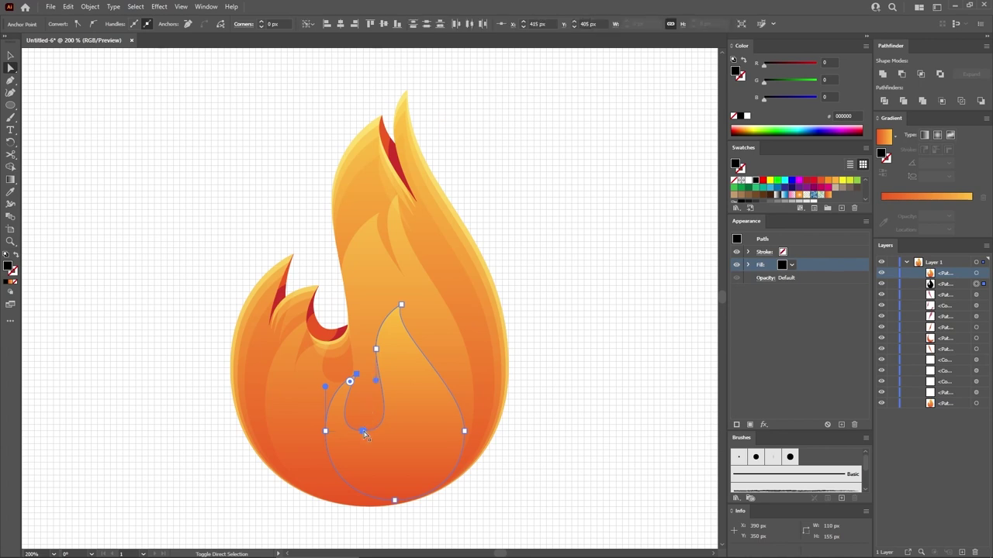
mouse_move(356, 374)
left_mouse_down()
mouse_move(356, 390)
mouse_move(364, 388)
left_mouse_up()
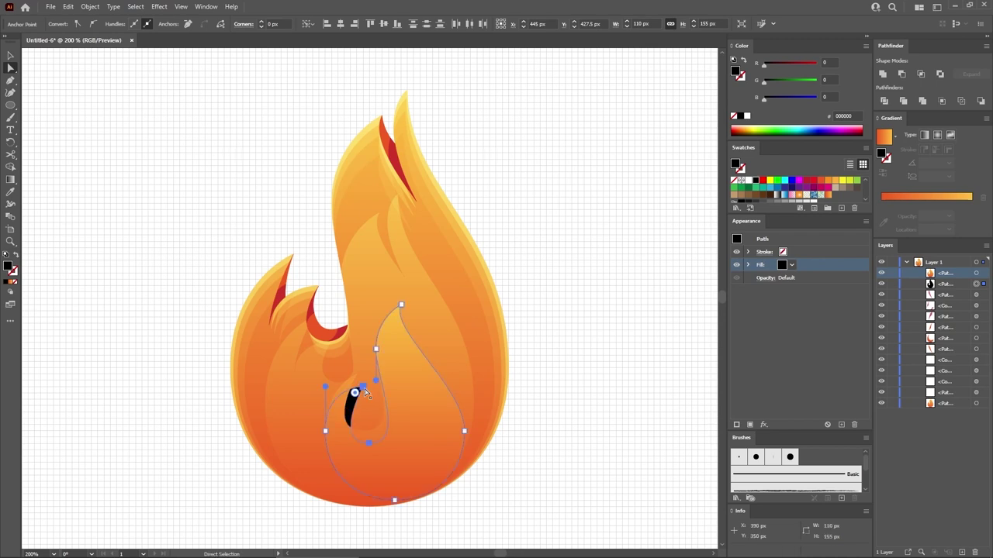
- Shift the black flame's tall tip and neck anchors about 10 px right and 5 px down, and its right-side anchor 5 px left
left_click(377, 350)
left_click(400, 306)
left_click_drag(401, 305, 414, 312)
left_click(465, 432)
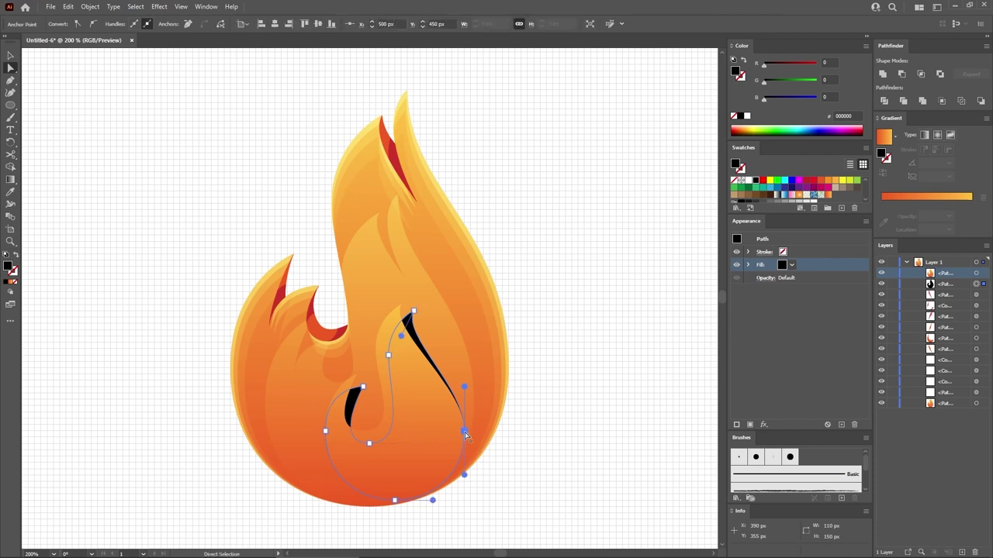
left_click_drag(464, 433, 457, 433)
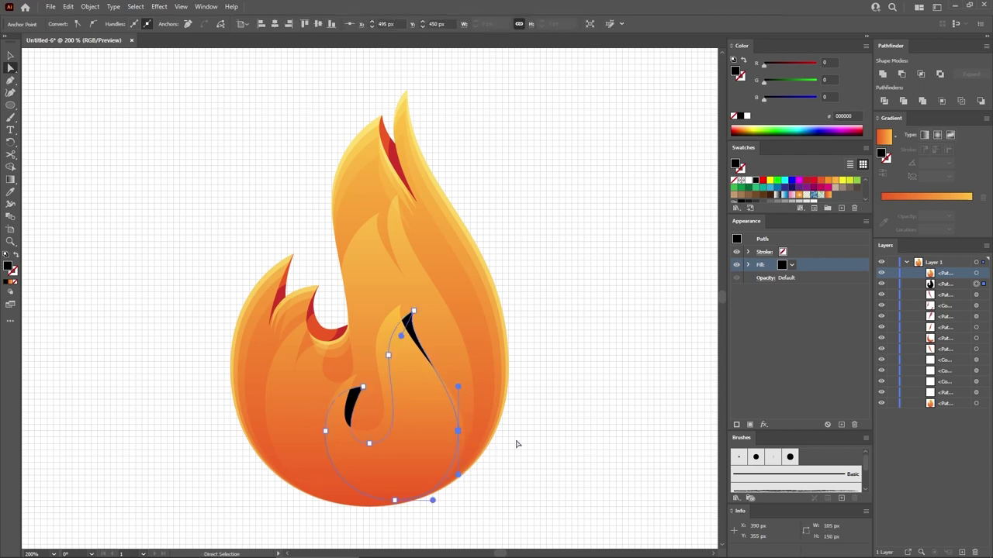
left_click(527, 432)
- Fill the reshaped black flame with dark red, RGB 193, 39, 45
left_click(407, 324)
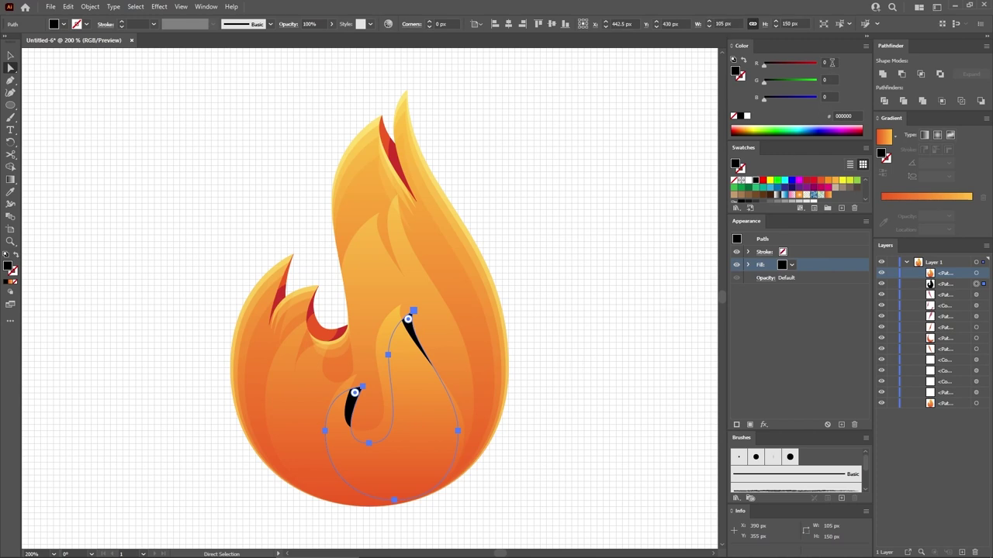
left_click(828, 62)
type("193")
key("Tab")
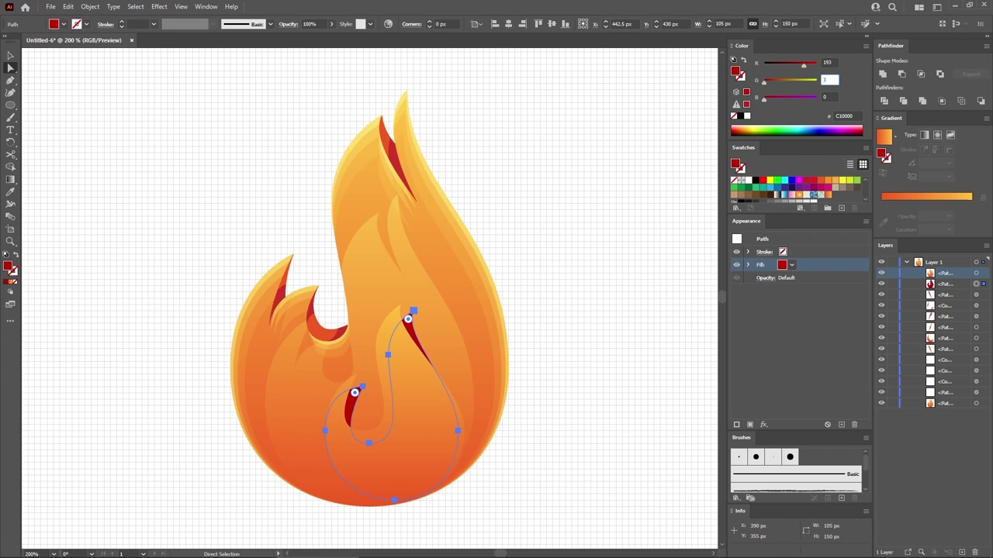
type("39")
key("Tab")
type("45")
key("Return")
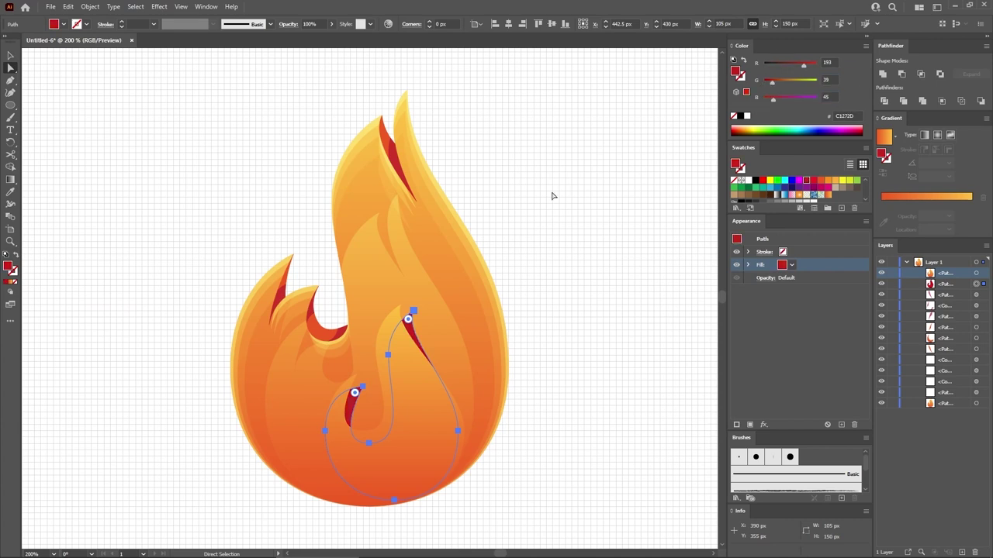
- Set the dark red shadow flame's opacity to 50% and deselect it
double_click(310, 24)
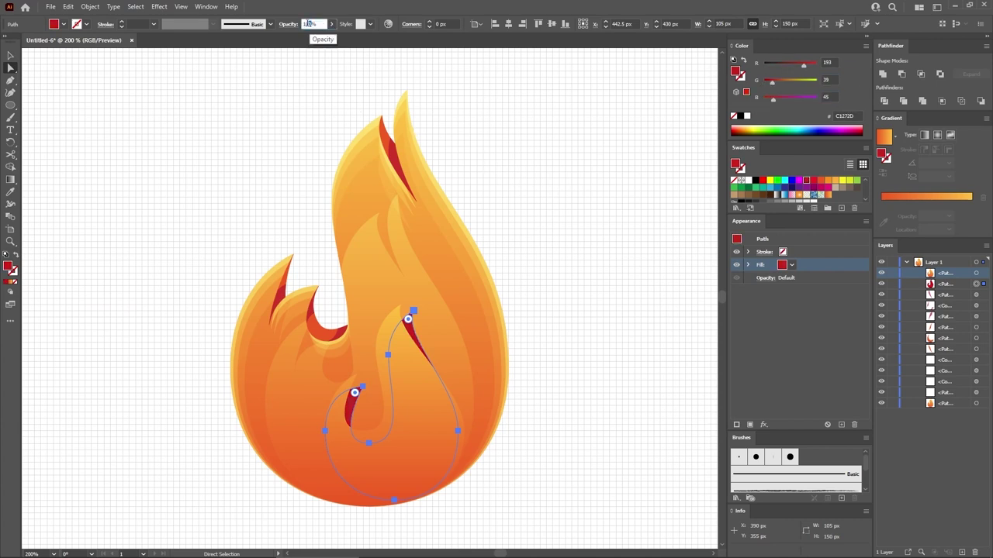
type("50")
key("Return")
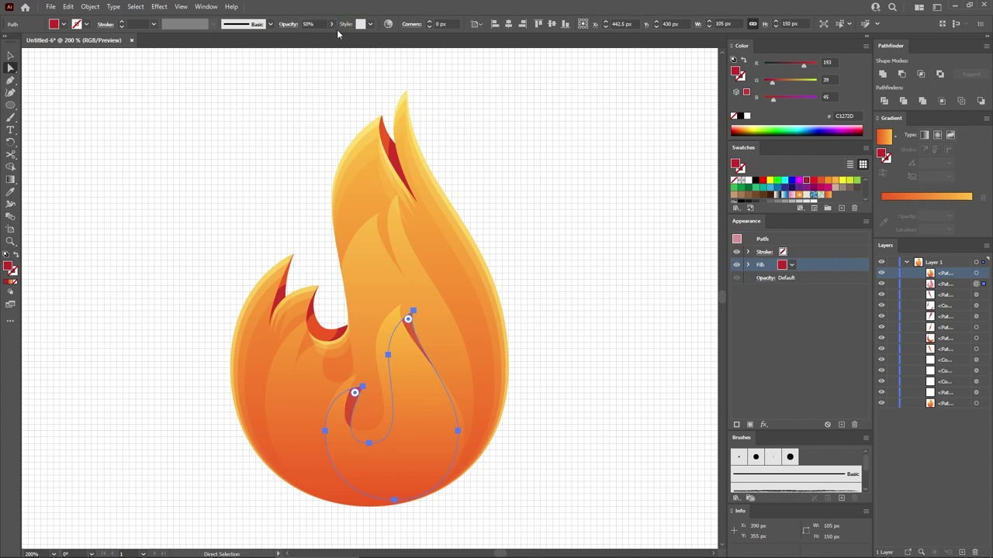
left_click(287, 122)
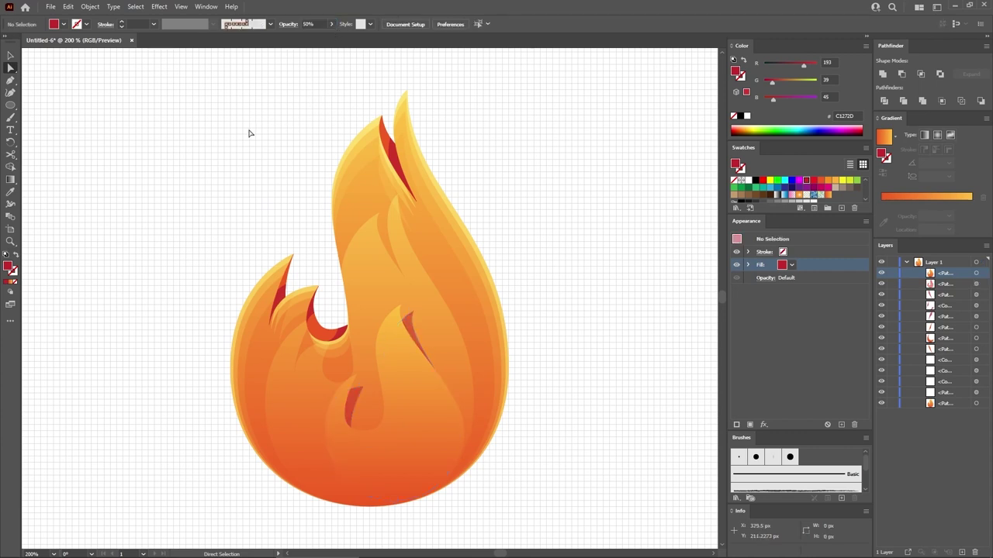
- Create a 150 × 30 px ellipse on the empty canvas beside the flame and fill it with black
left_click(11, 106)
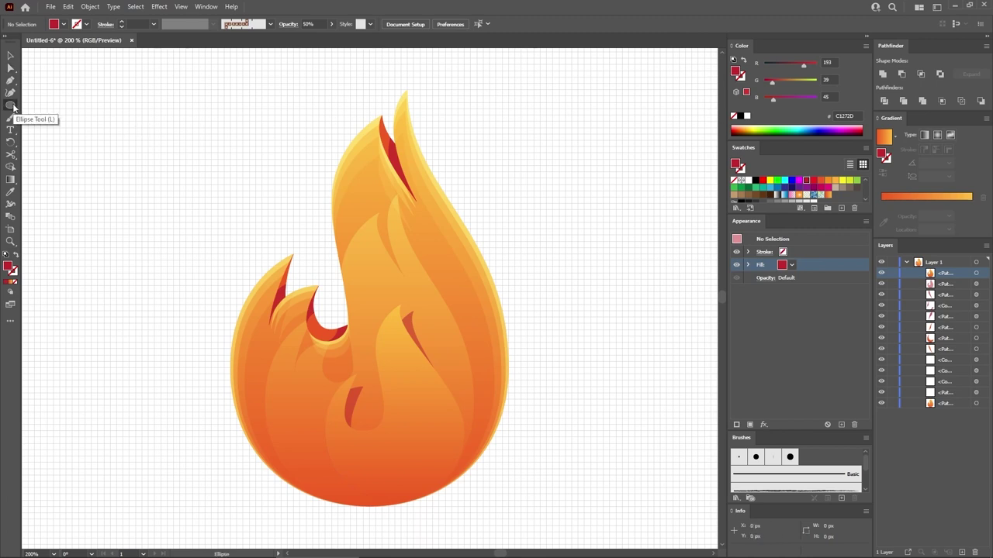
left_click(104, 135)
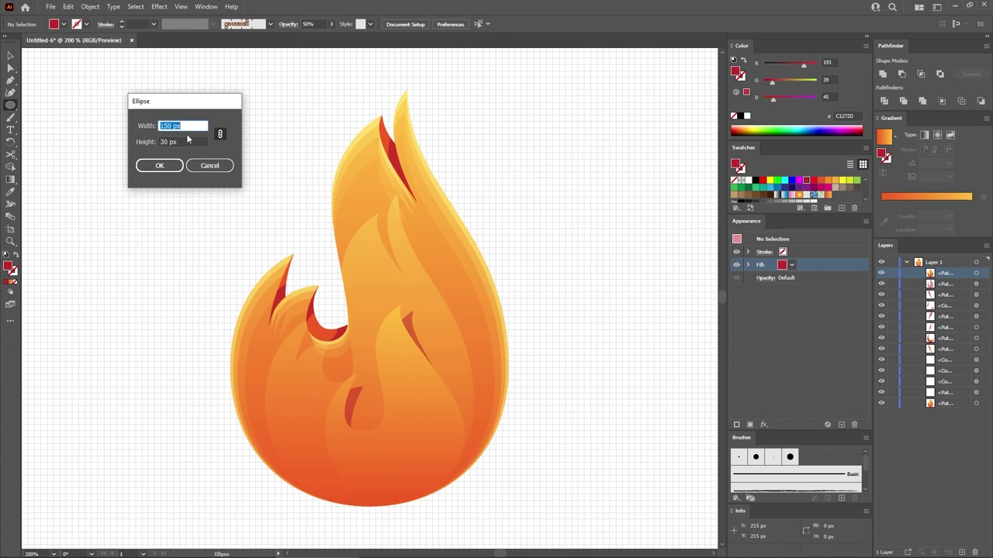
left_click(159, 165)
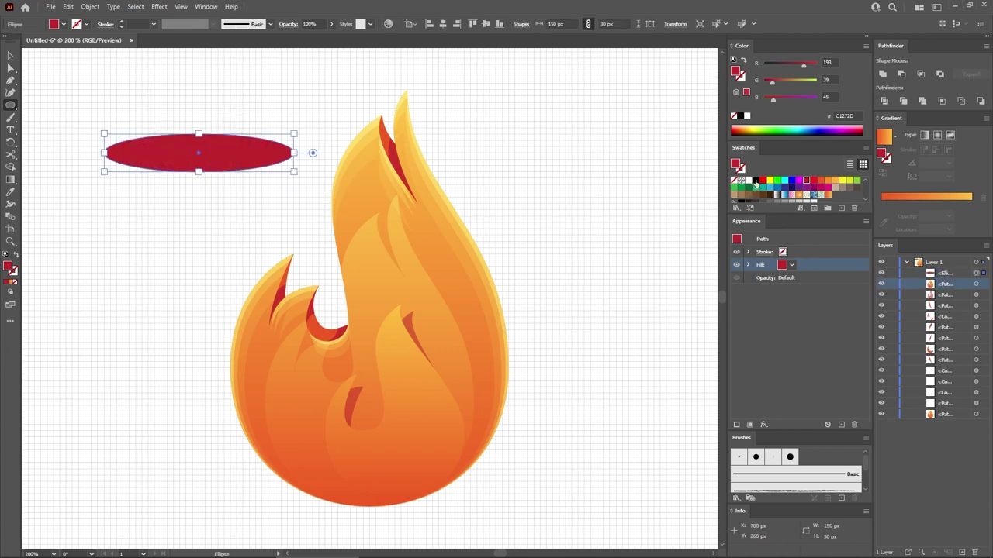
left_click(755, 181)
- Convert the black ellipse's left and right end anchors to sharp corner points
left_click(10, 80)
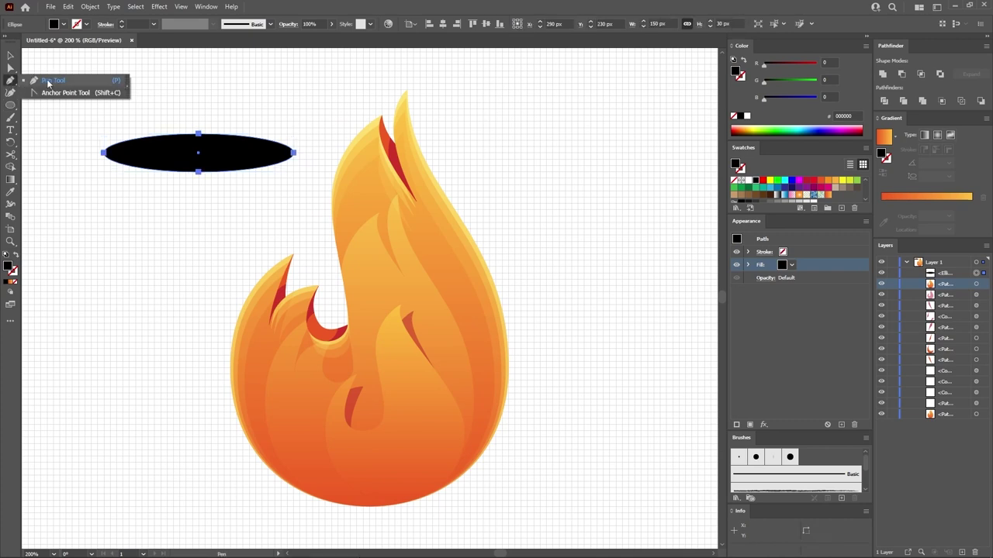
left_click(51, 94)
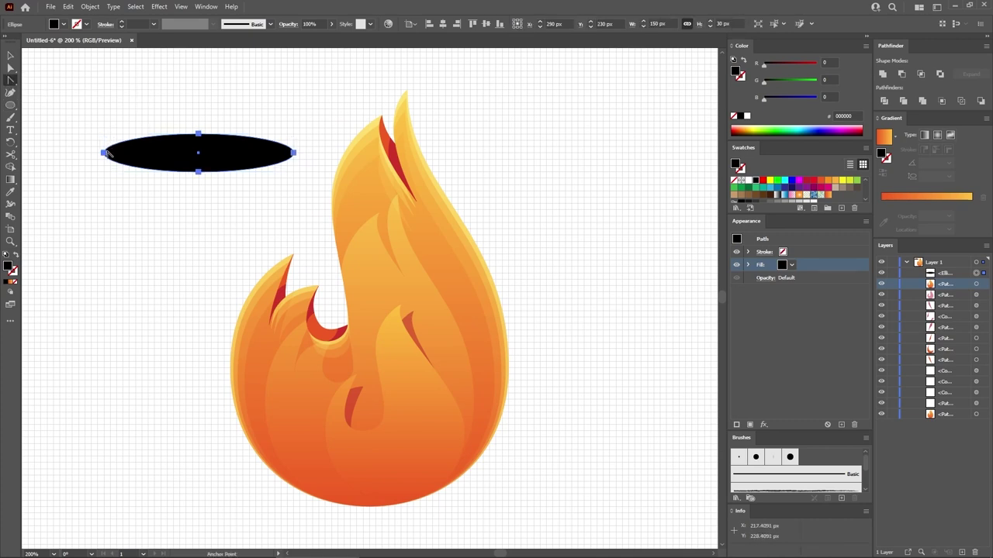
left_click(104, 152)
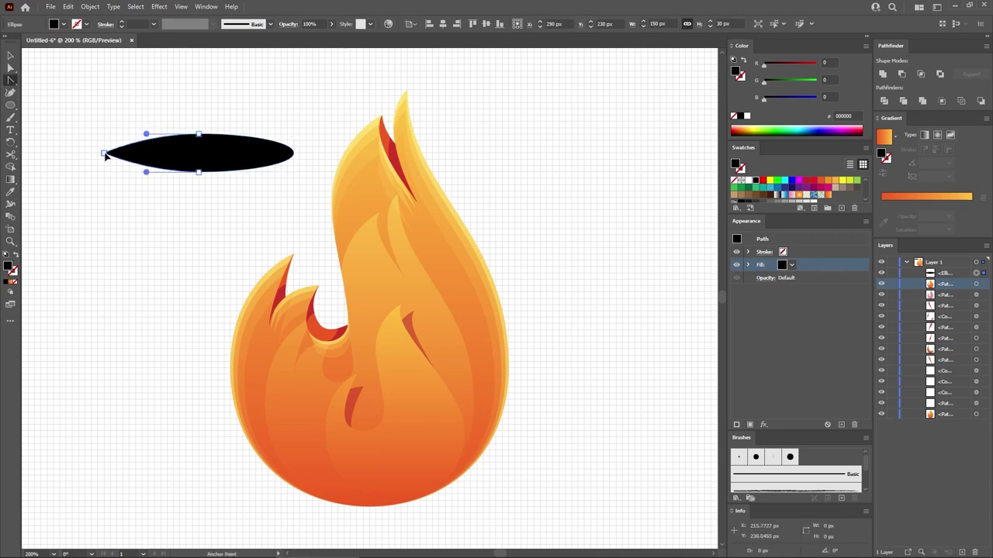
left_click(294, 153)
- Draw a 170 × 20 px rectangle over the pointed ellipse's upper half and subtract it with Minus Front
left_click_drag(10, 105, 62, 104)
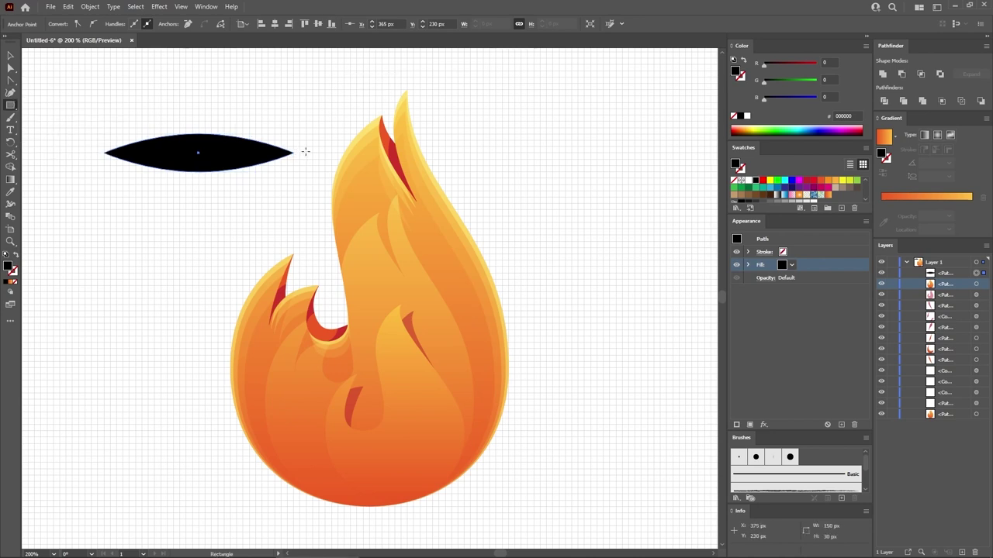
left_click_drag(306, 153, 90, 127)
left_click(11, 56)
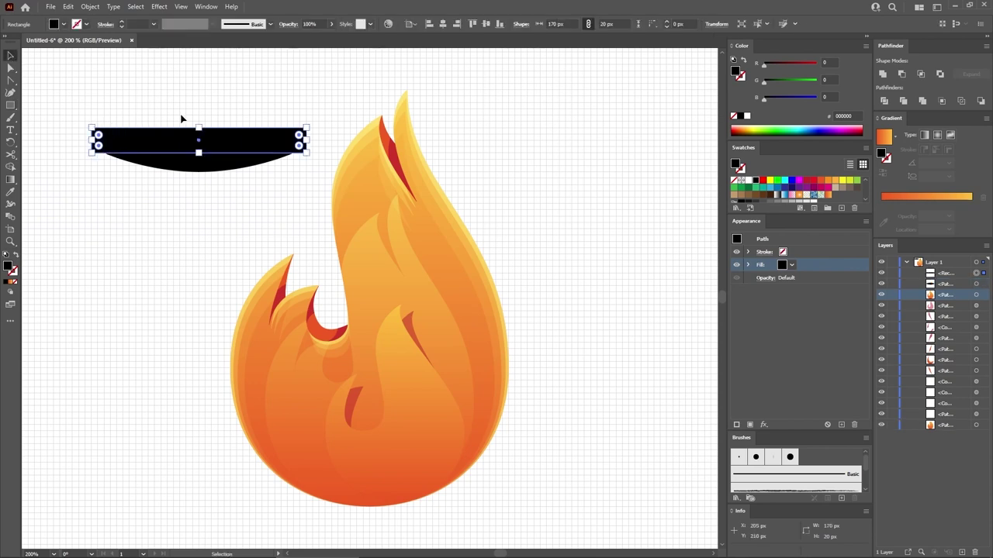
left_click(196, 164, "shift")
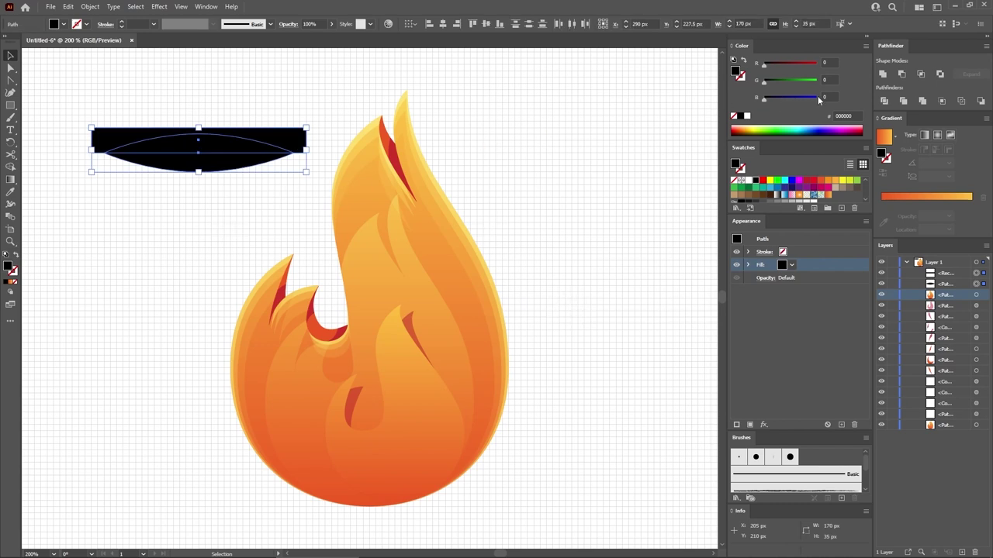
left_click(902, 75)
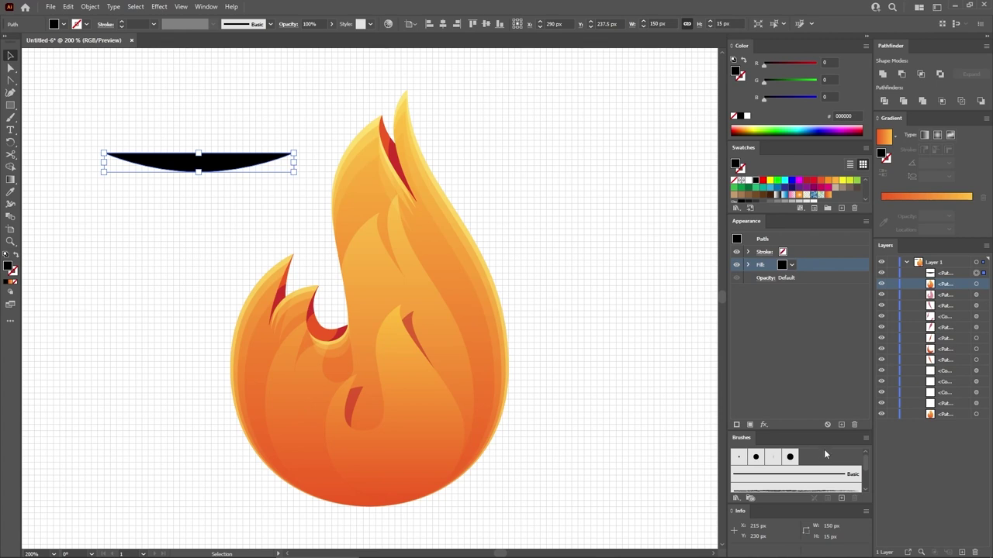
- Select all unused brushes in the document and delete them
left_click(866, 438)
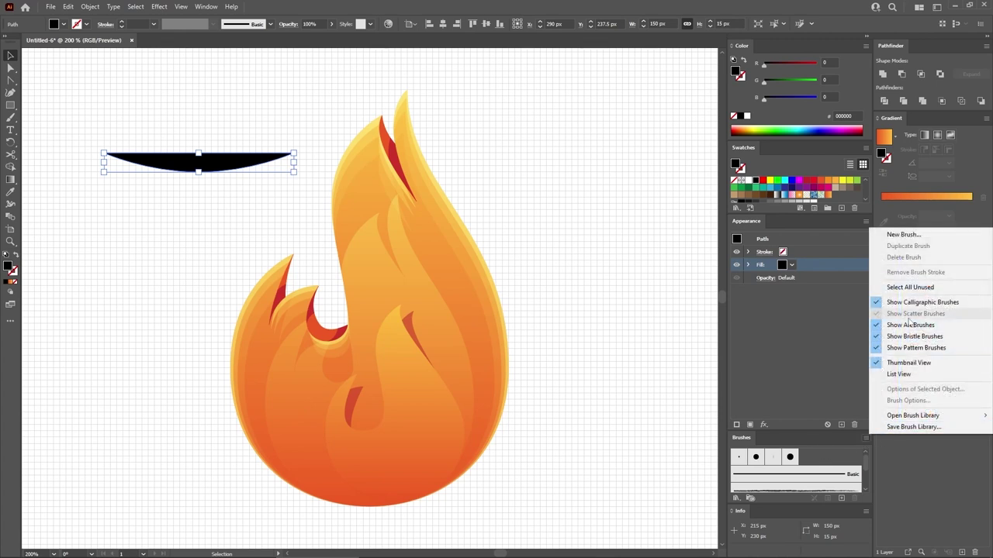
left_click(910, 287)
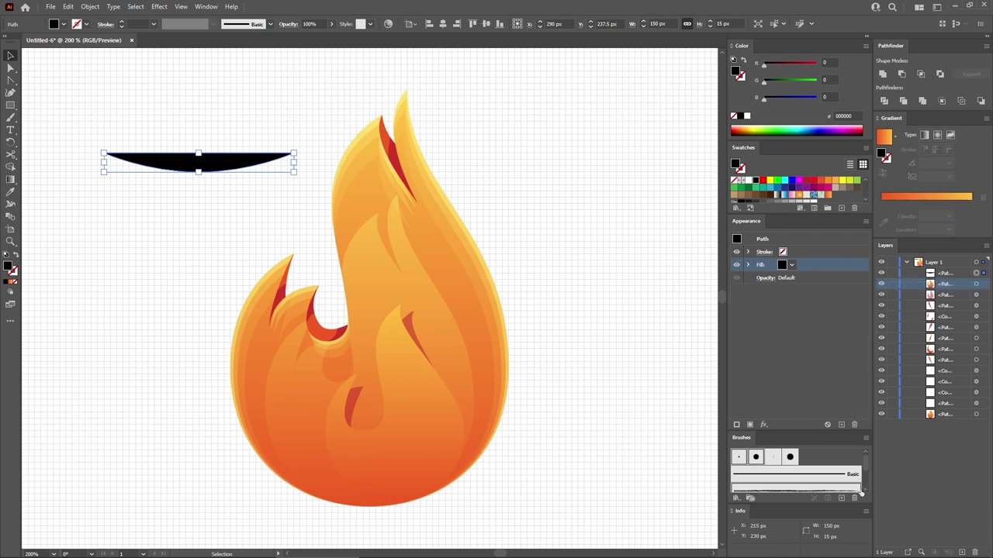
left_click(855, 497)
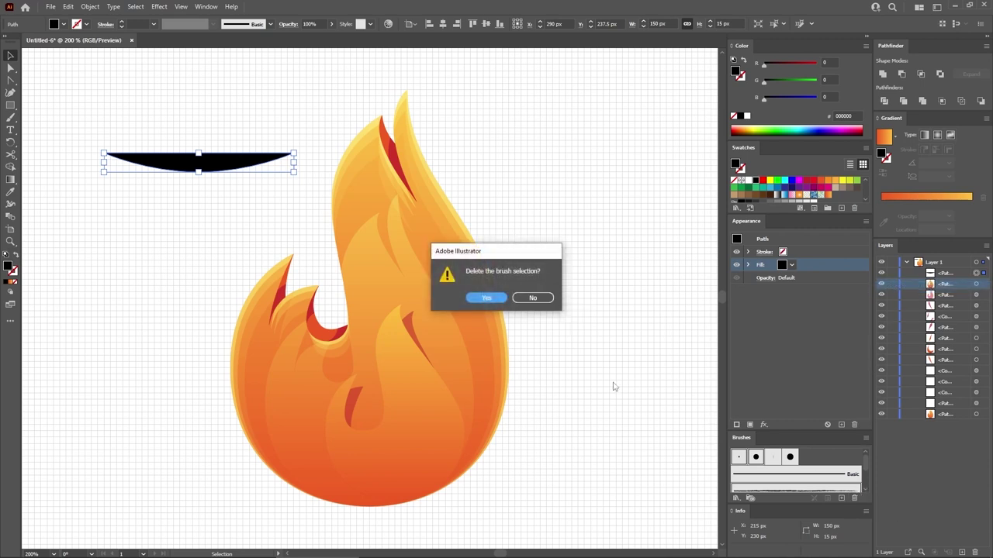
left_click(488, 298)
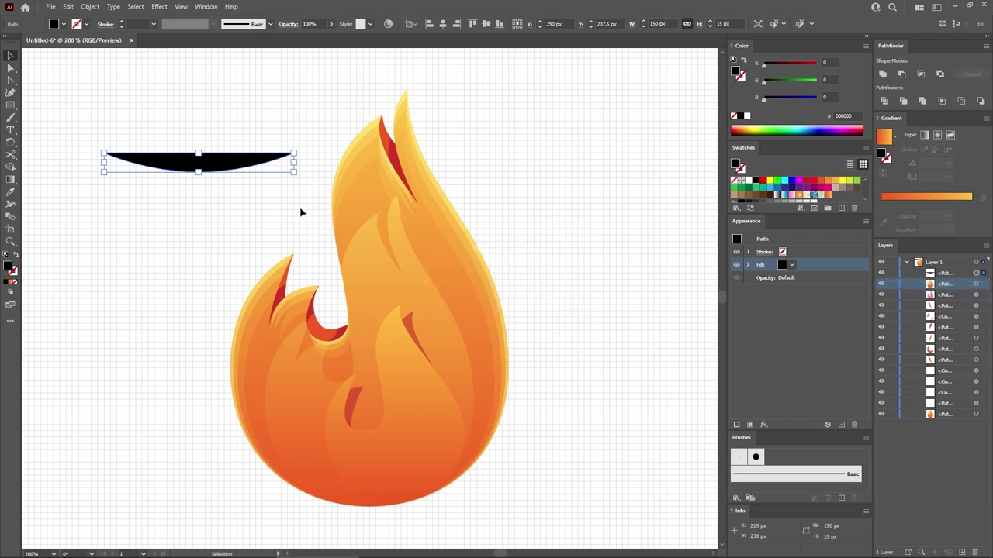
- Create an Art Brush from the black half-ellipse with the default options, and delete the source shape
left_click(842, 499)
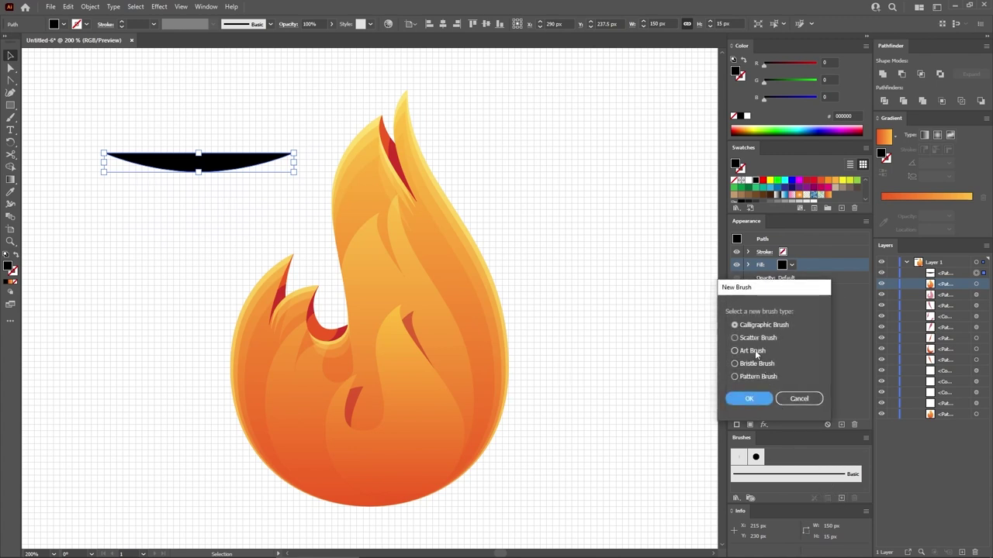
left_click(753, 351)
left_click(749, 398)
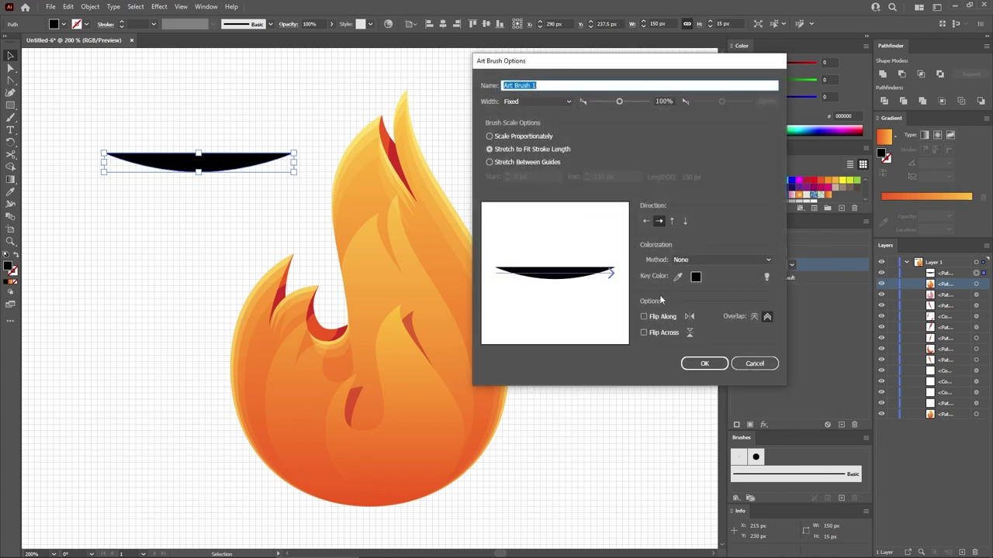
left_click(706, 363)
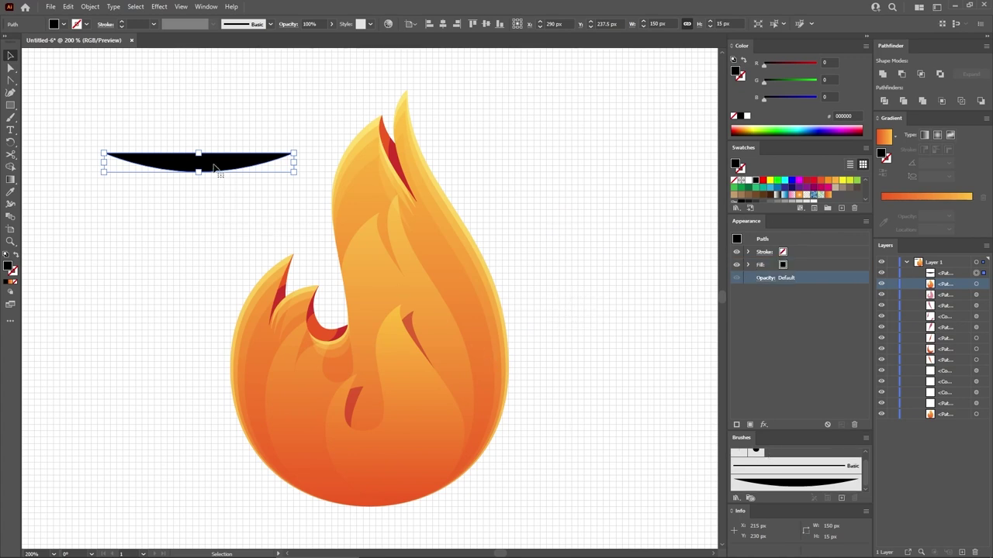
key("Delete")
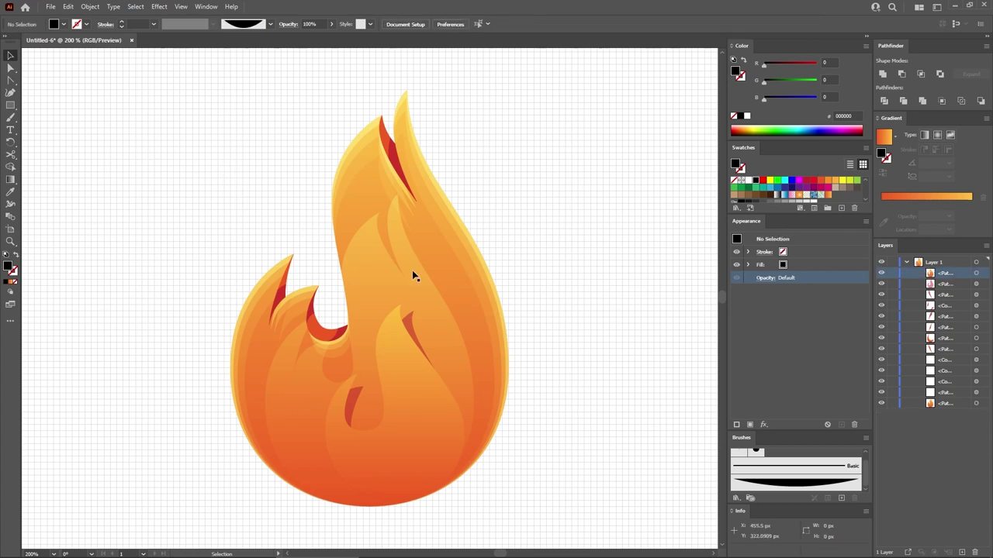
- Offset the large outer flame's path by 20 px with Miter joins
left_click(448, 275)
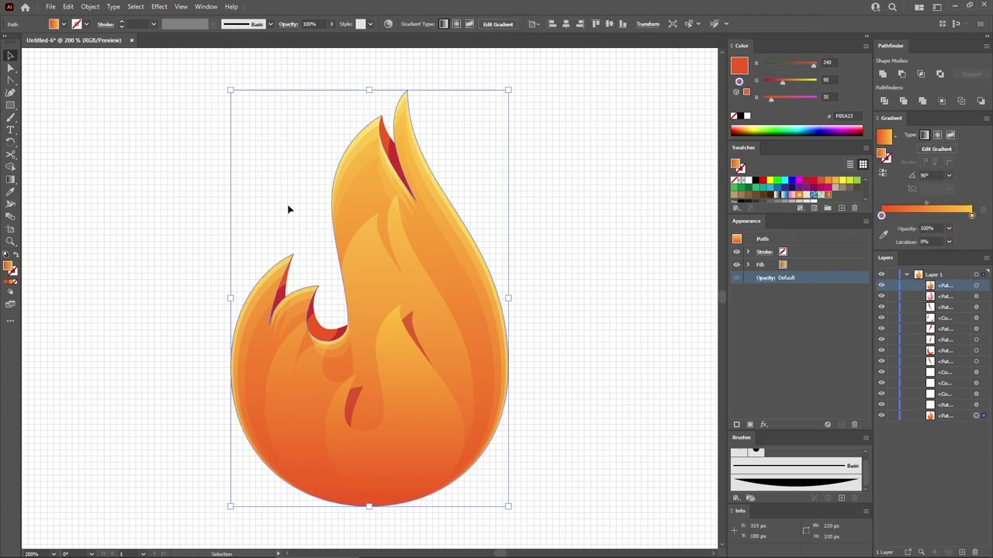
left_click(91, 6)
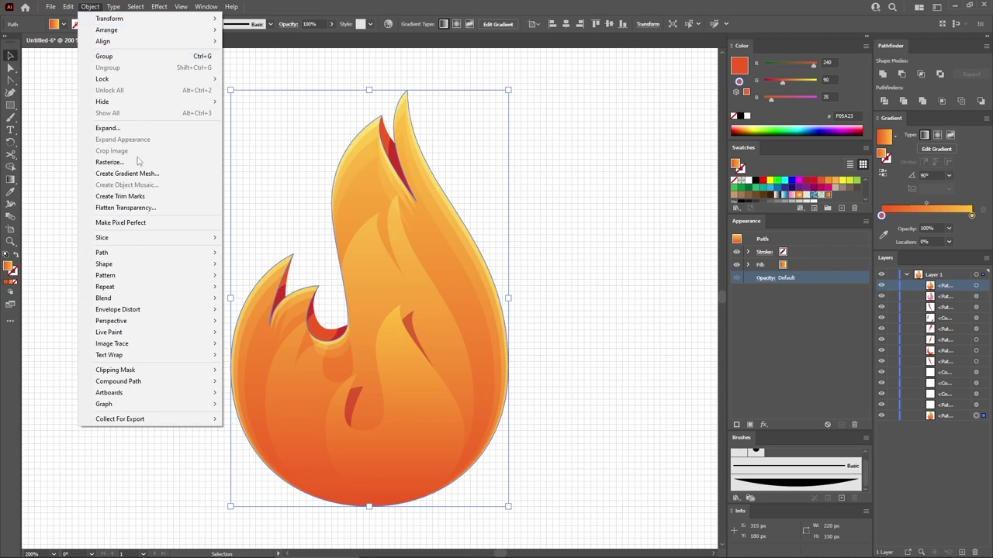
mouse_move(117, 253)
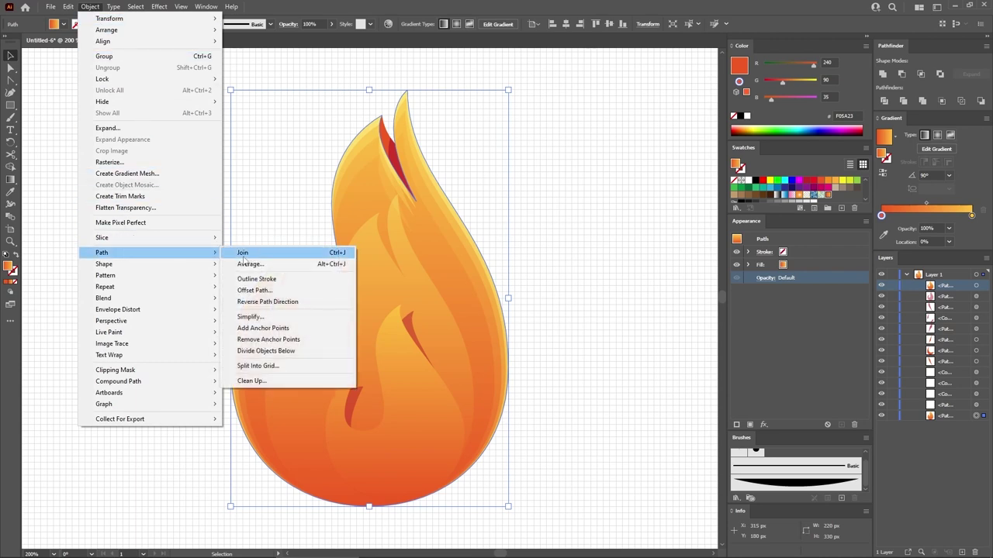
left_click(272, 291)
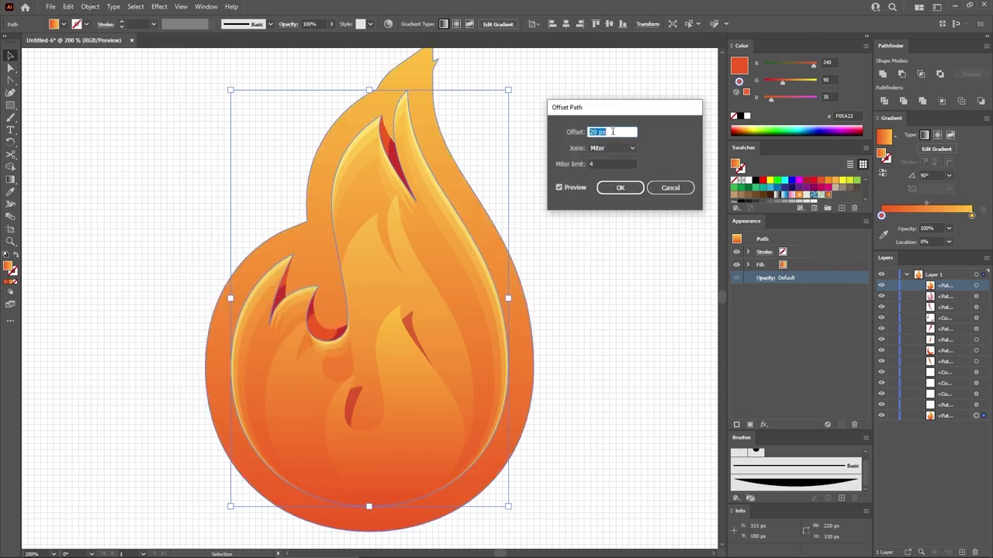
left_click(620, 188)
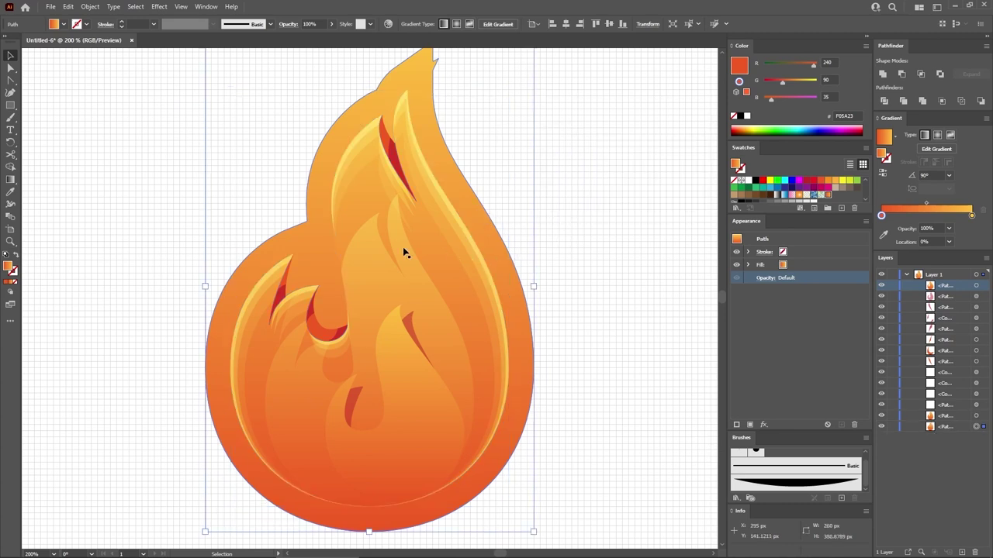
- Add extra anchor points between the existing ones on the offset flame outline
left_click(13, 70)
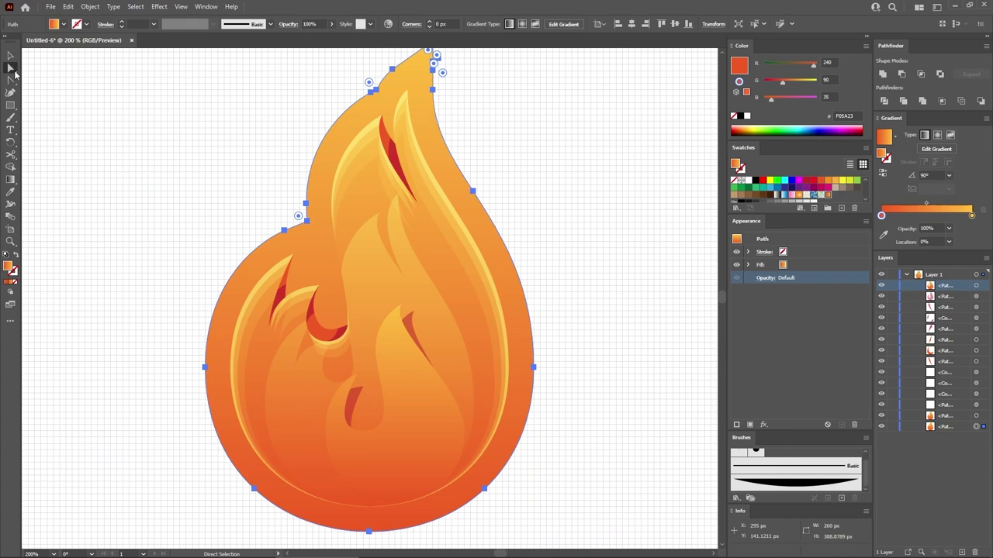
left_click(90, 7)
mouse_move(147, 252)
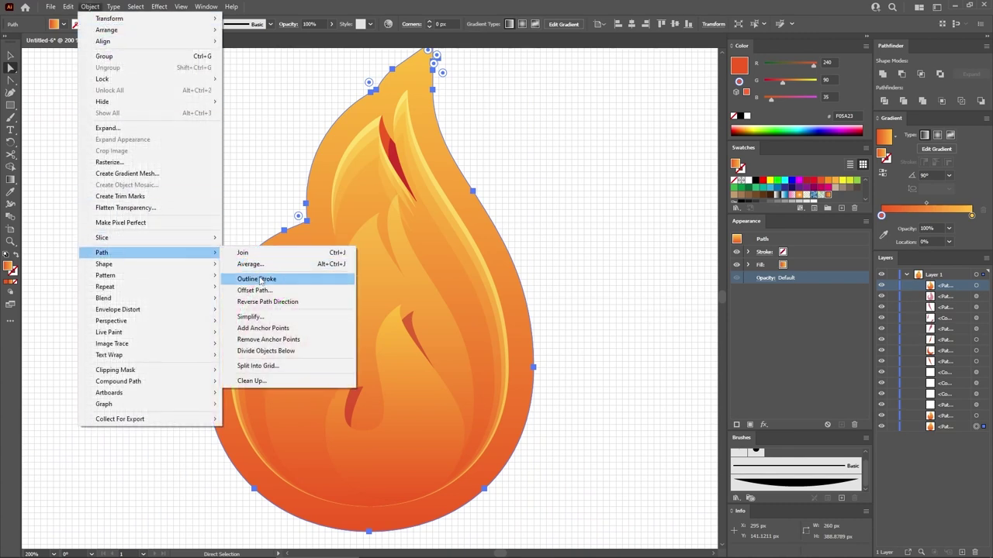
left_click(263, 328)
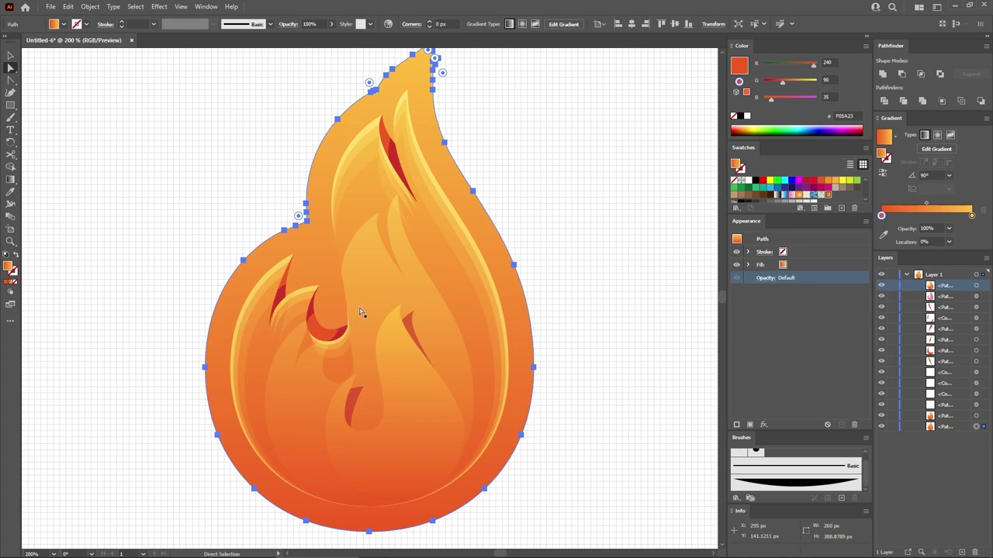
- Copy the offset outline's curved segments on both sides of the tall tip, delete the outline, and paste the segments back in place
left_click(306, 206)
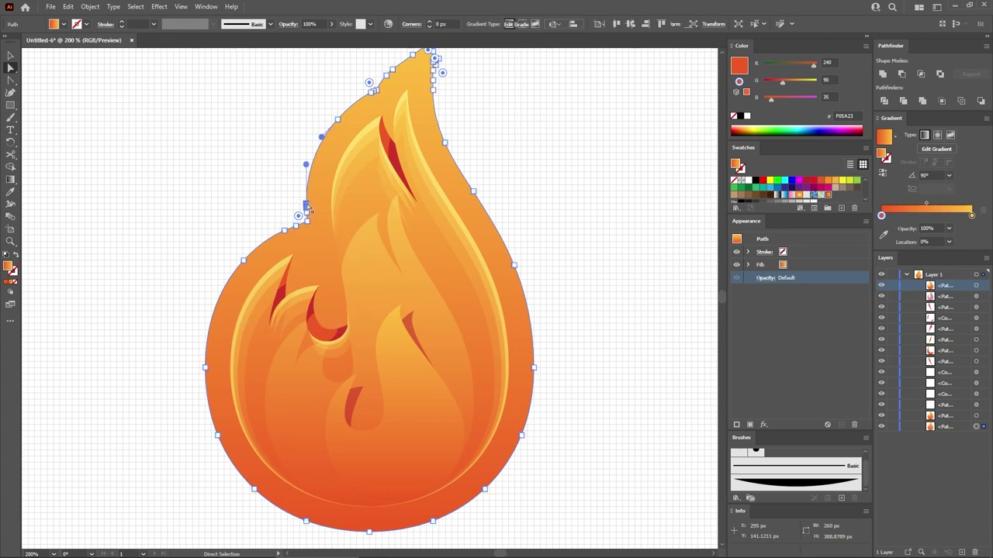
left_click(444, 143, "shift")
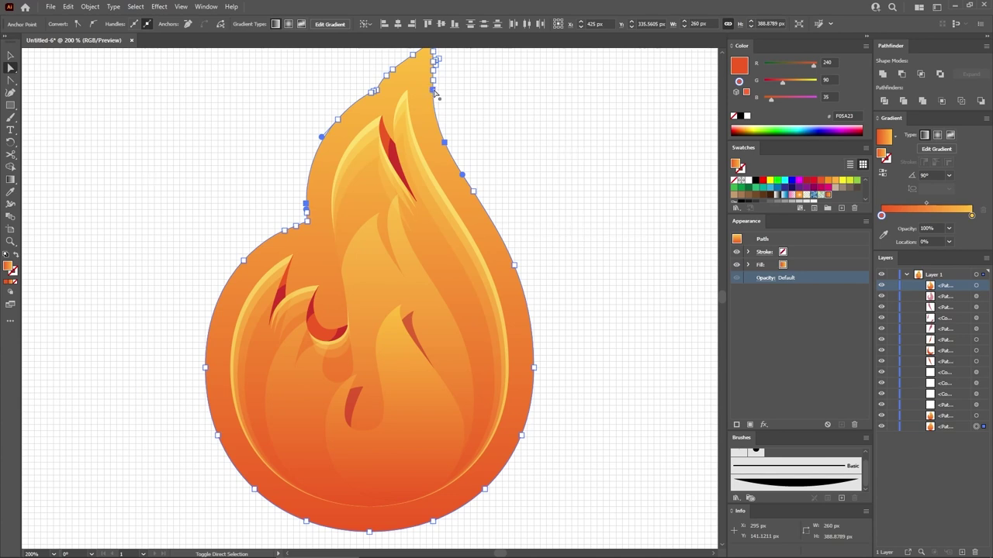
key("ctrl")
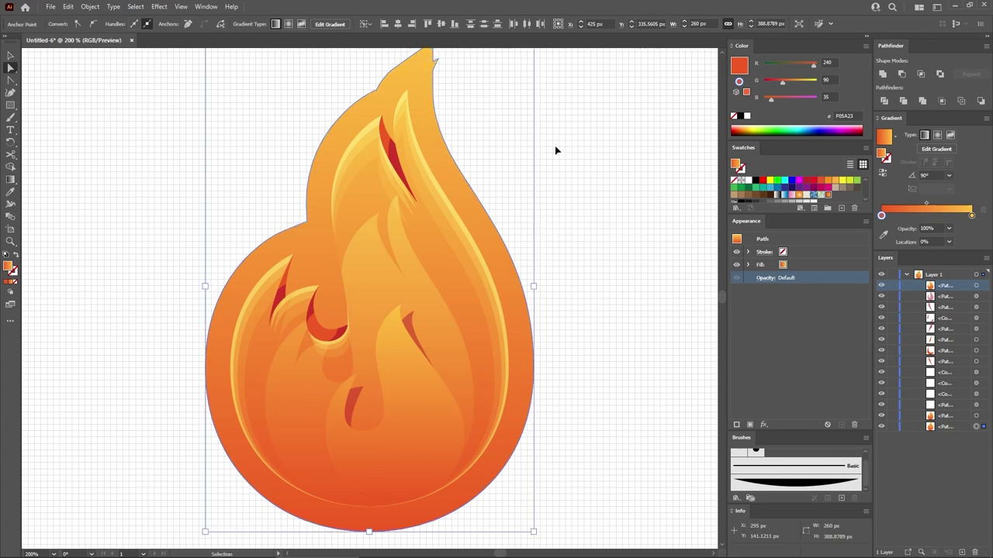
key("Delete")
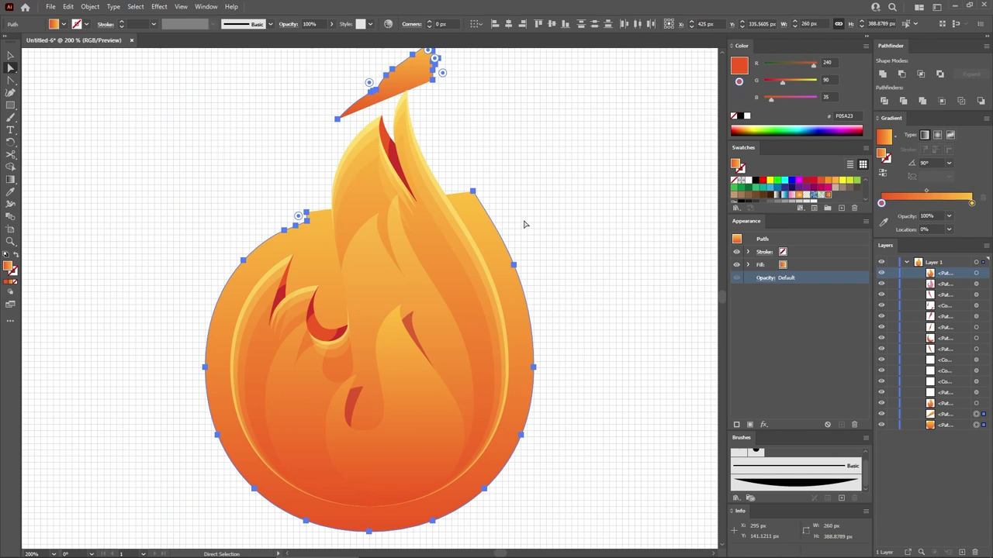
key("Delete")
key("ctrl")
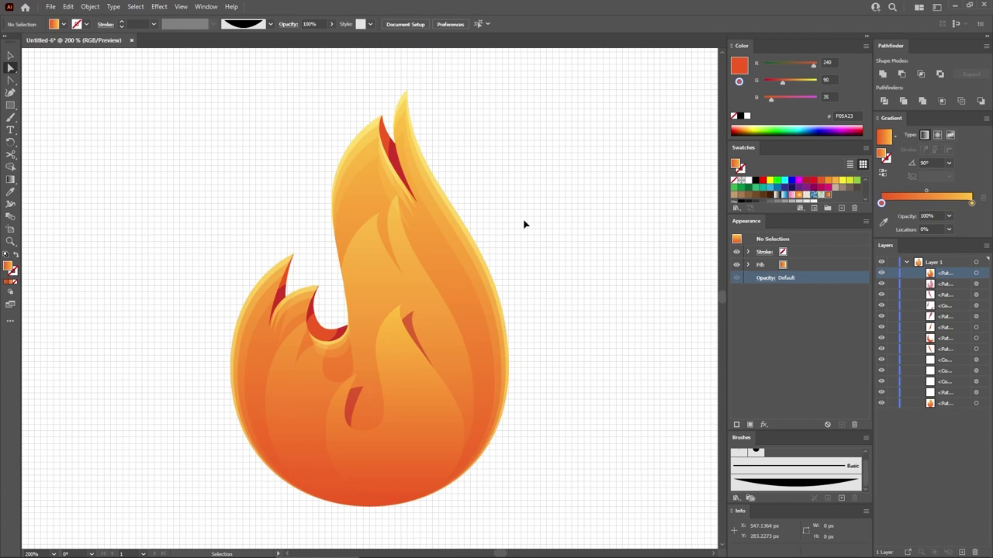
key("ctrl+z")
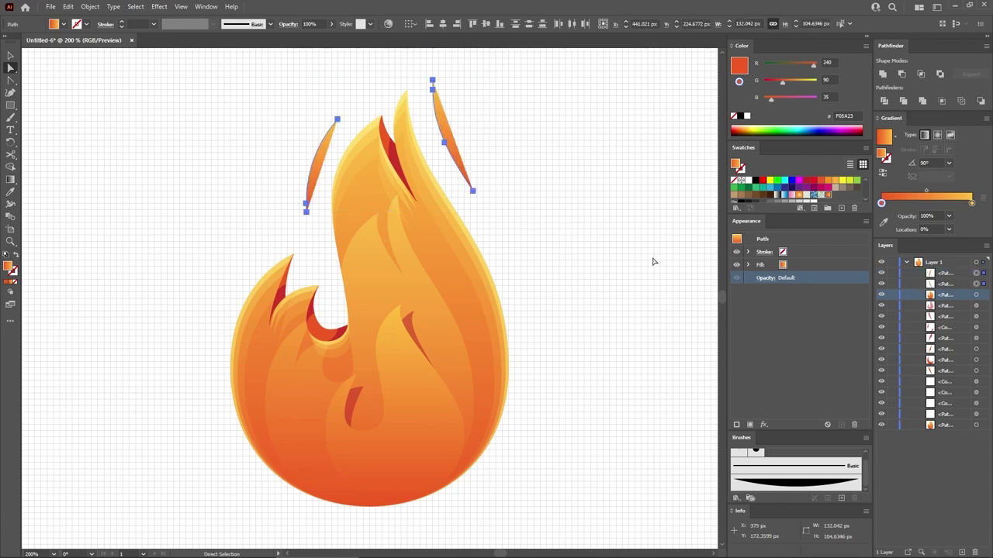
- Remove the fill from the two curved segments and apply the black half-ellipse art brush to their strokes
left_click(799, 265)
left_click(734, 181)
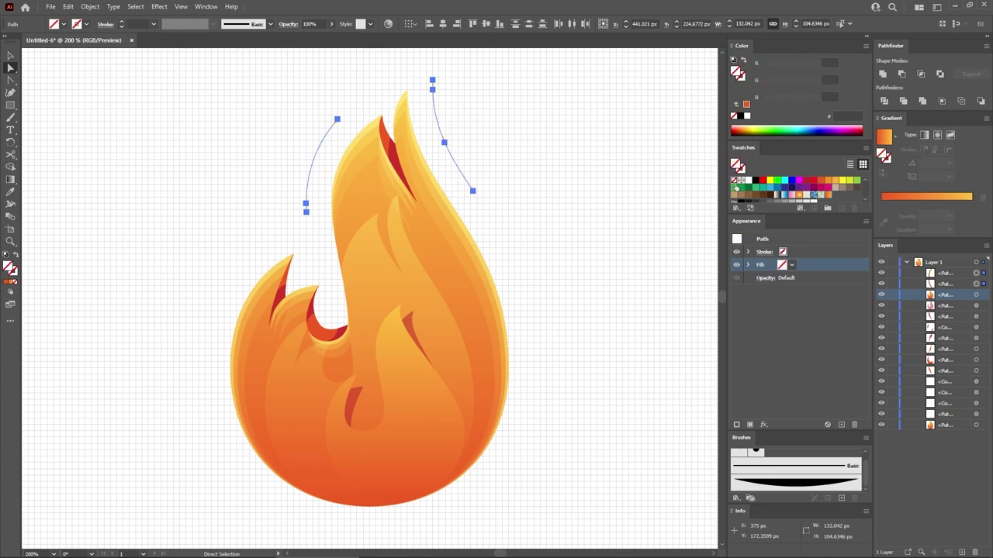
left_click(817, 252)
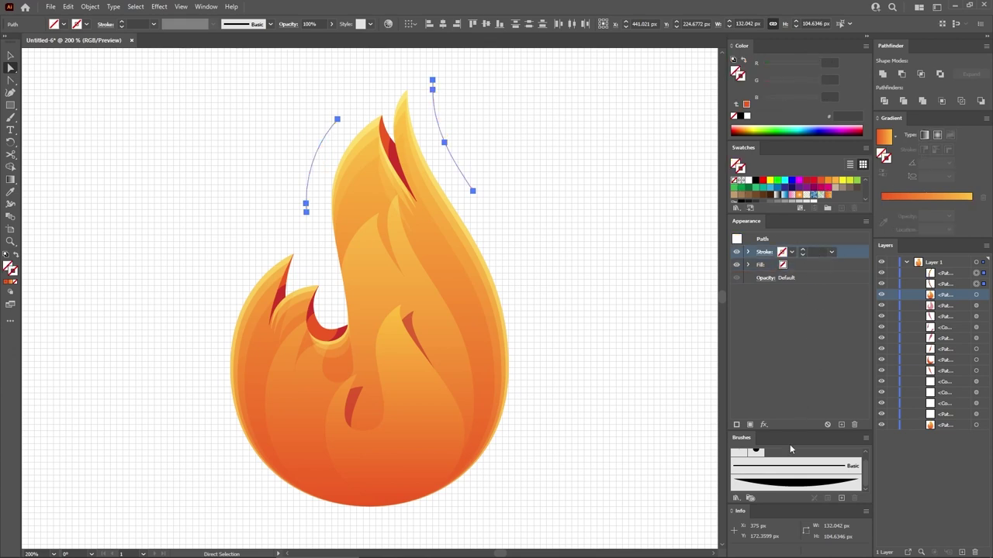
left_click(787, 483)
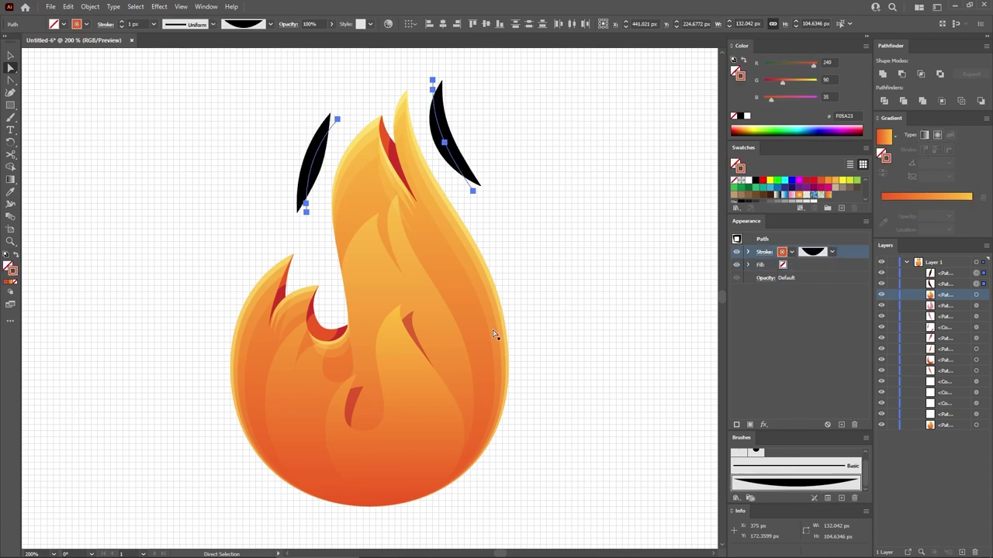
- Reverse the path direction of both brushed curves beside the flame's tip
left_click(90, 6)
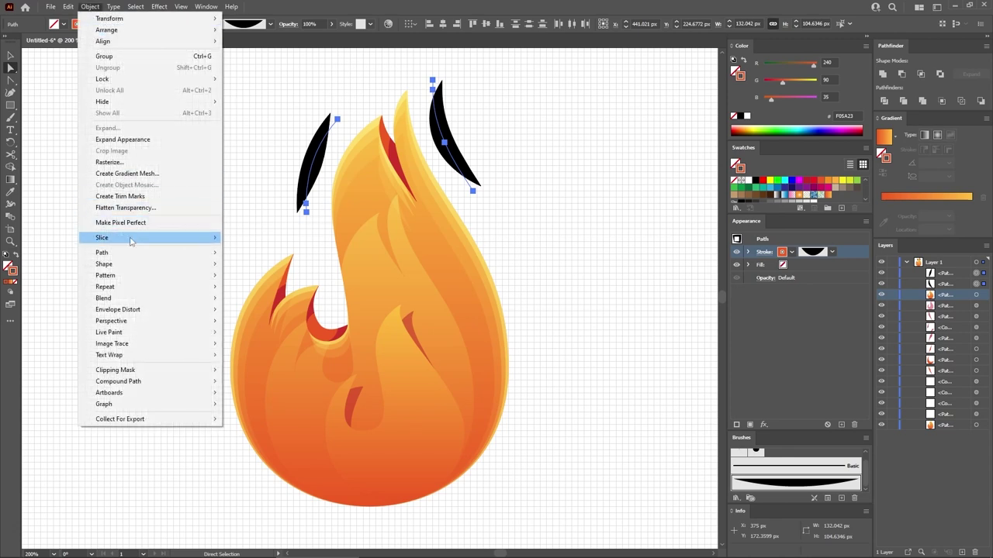
mouse_move(128, 252)
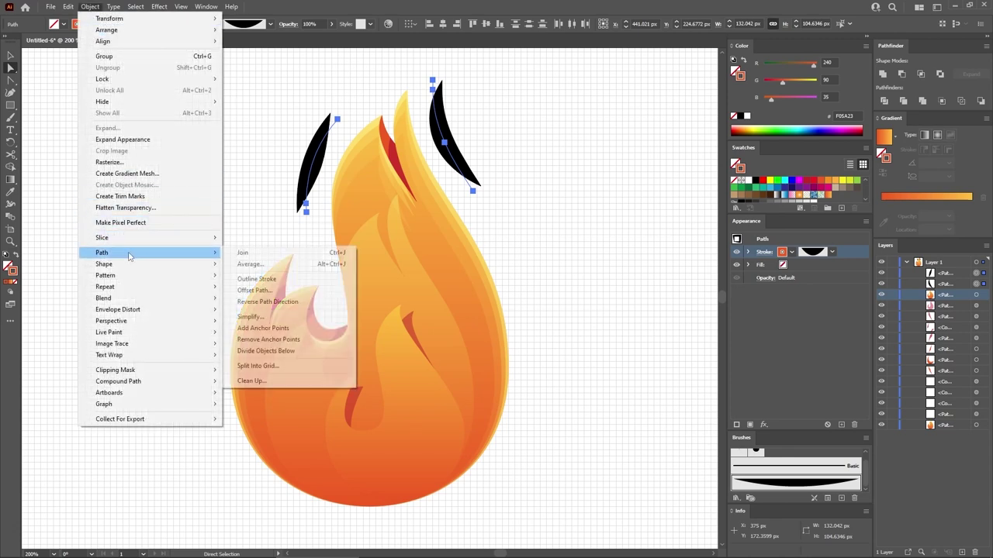
left_click(257, 306)
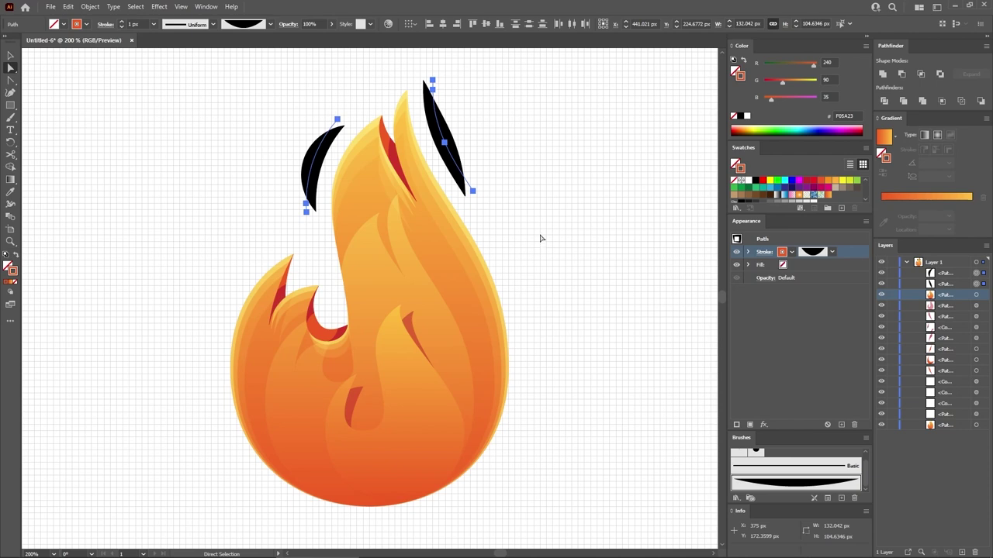
- Expand the appearance of both brushed strokes beside the flame's tip into filled shapes
left_click(92, 6)
mouse_move(157, 252)
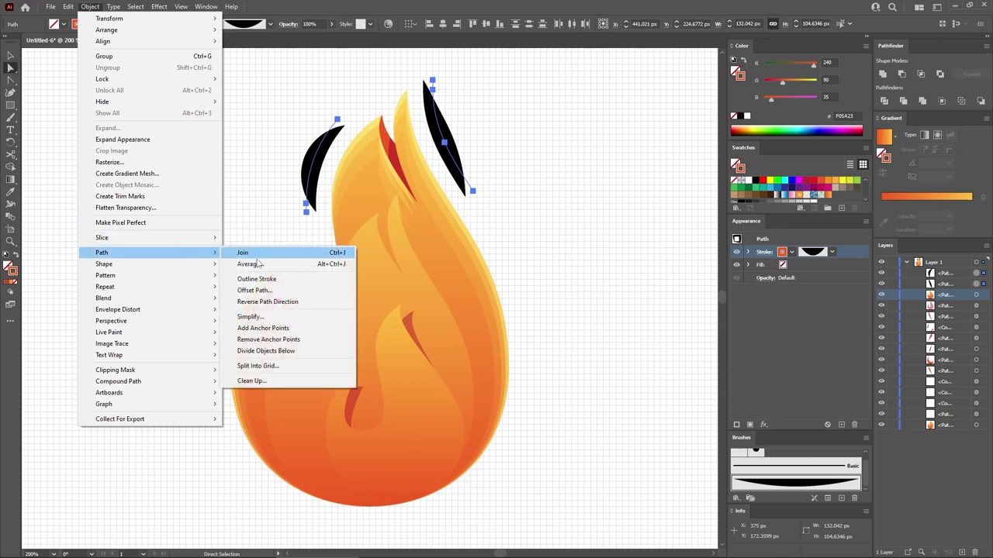
left_click(267, 283)
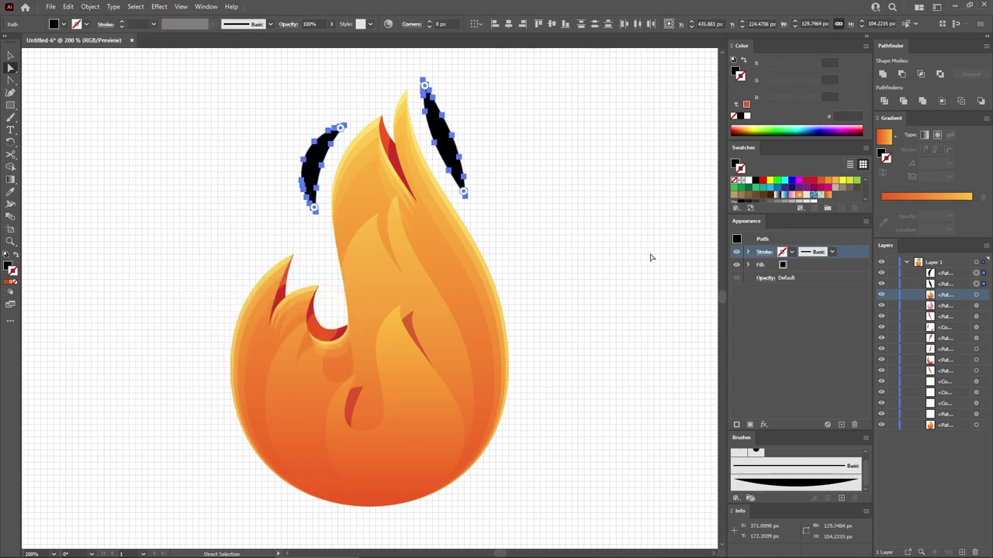
- Fill the two expanded tapered shapes with the orange-to-yellow linear gradient at a 90° angle
left_click(820, 269)
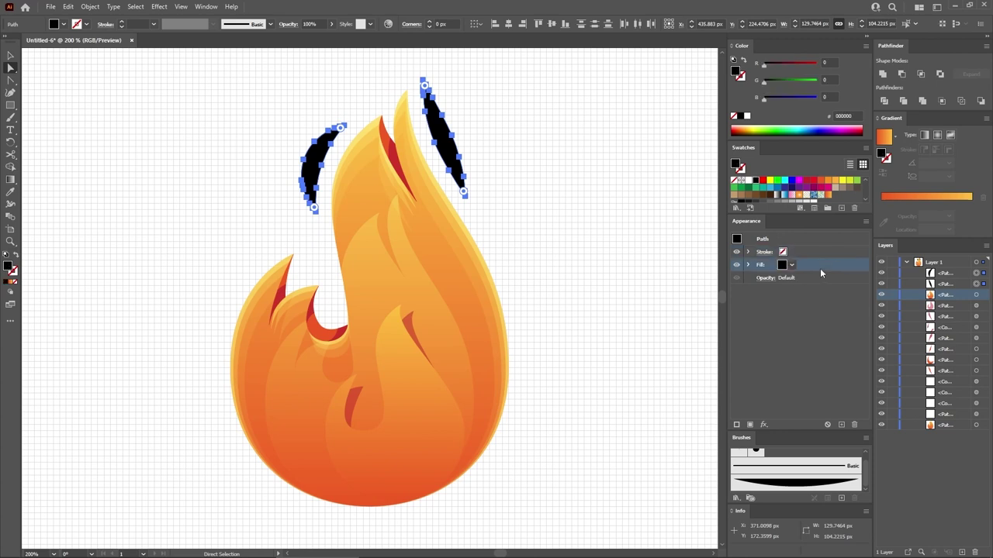
left_click(828, 197)
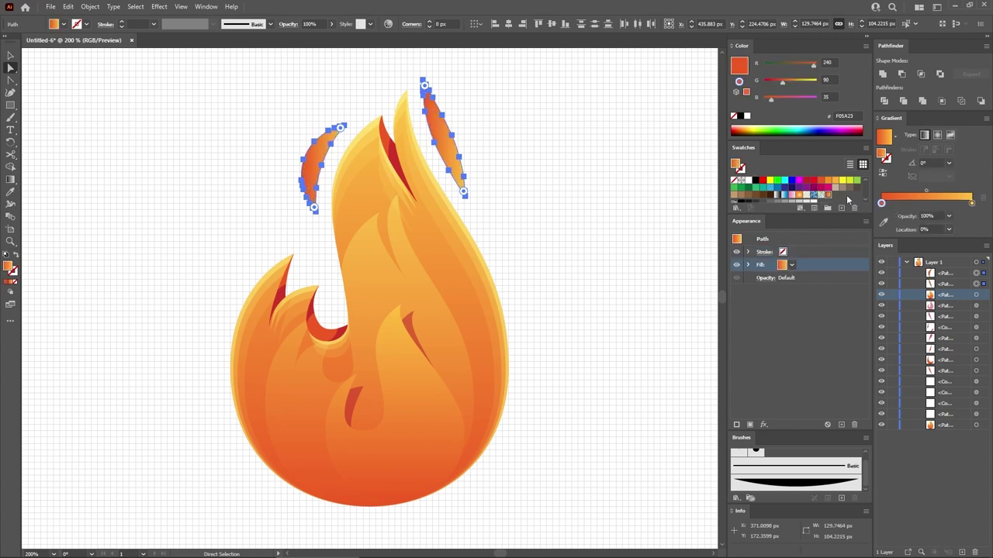
left_click(926, 163)
type("90")
key("Return")
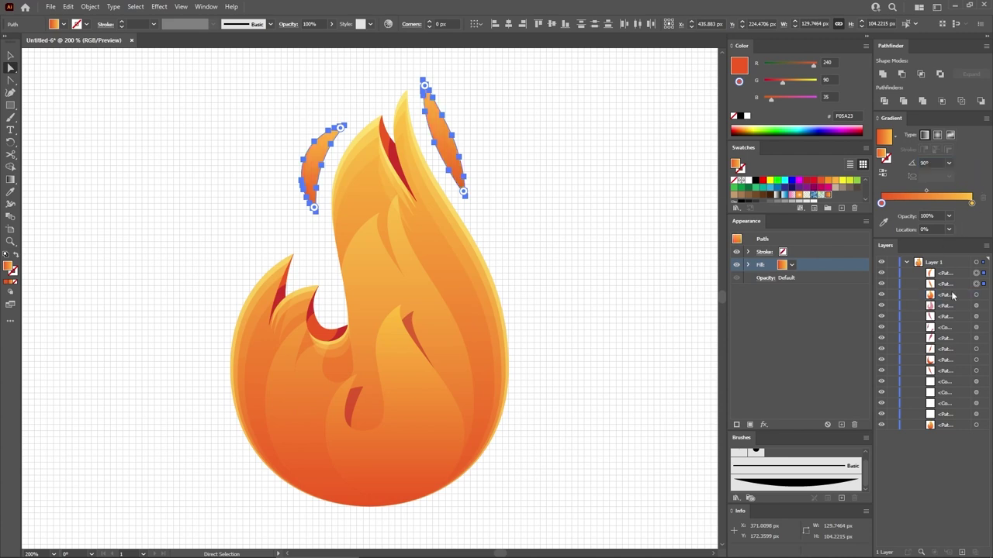
- Paste copies of the two tapered shapes in front, combine the copies into a compound path, and fill it light gray (B3B3B3)
key("ctrl+f")
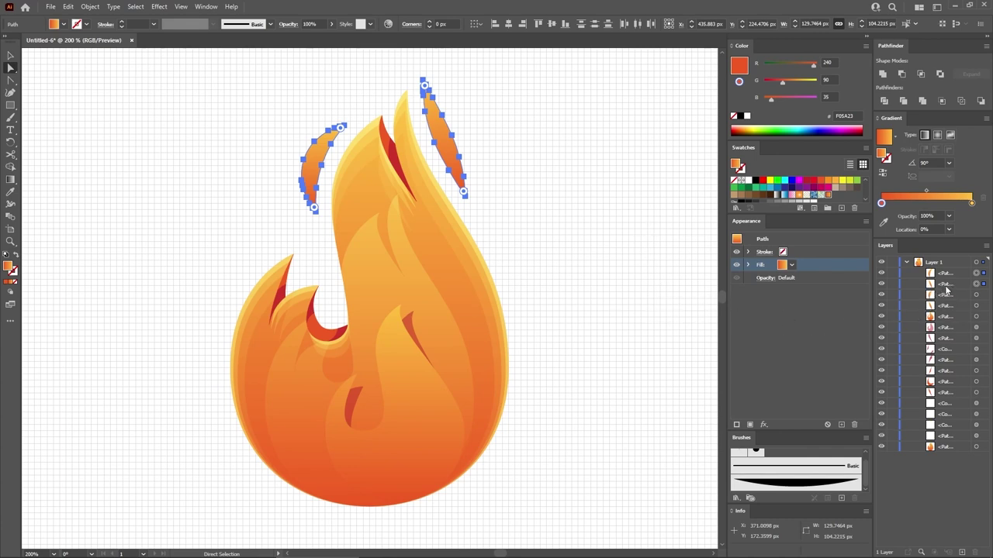
key("ctrl+8")
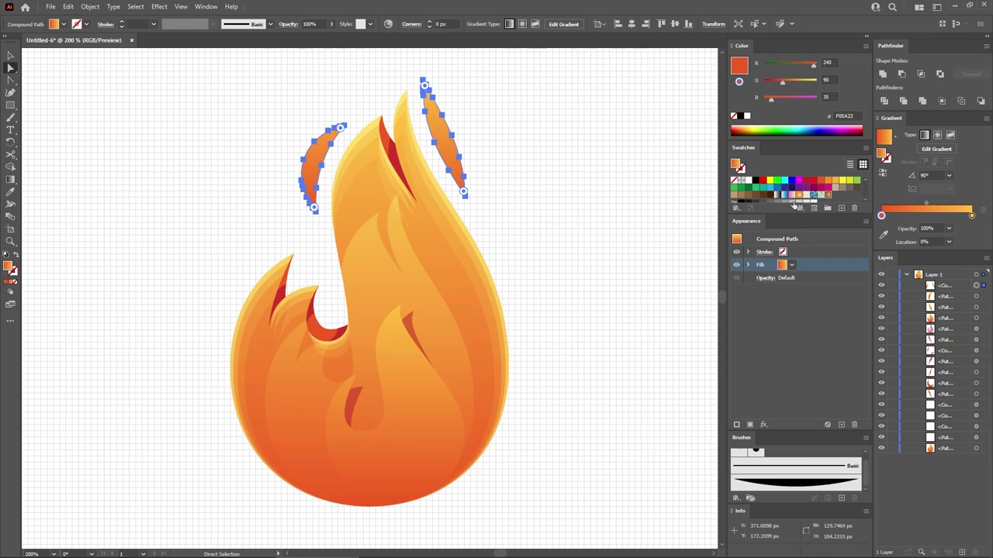
left_click(793, 203)
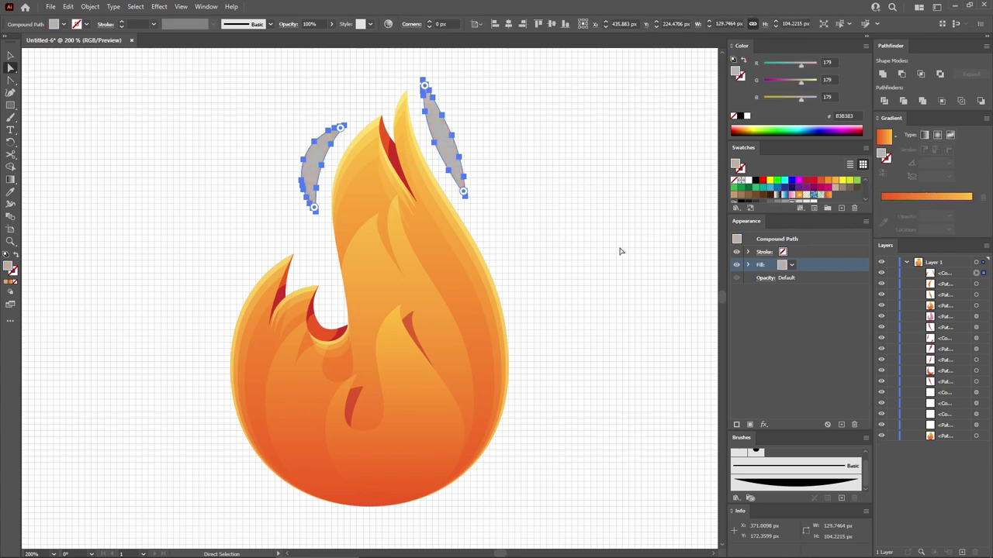
- Confirm a keyboard increment of 1 px in the general preferences and turn off Snap to Grid
key("ctrl+equal")
key("ctrl+equal")
key("ctrl+equal")
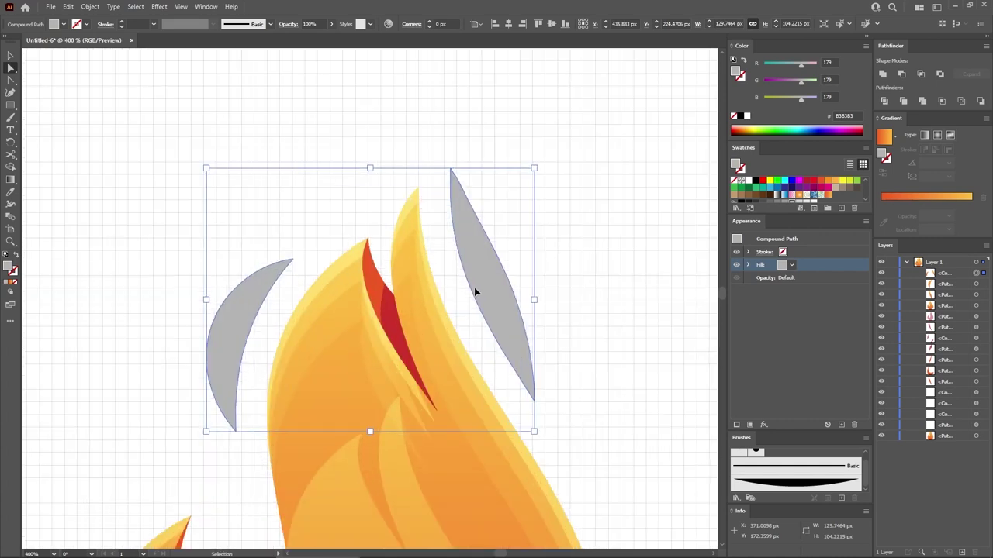
key("a")
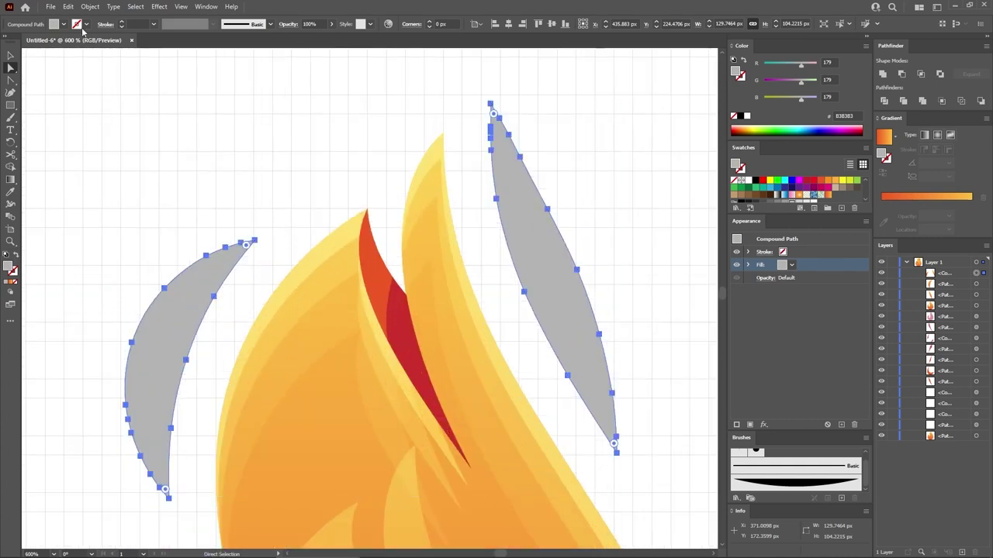
left_click(68, 7)
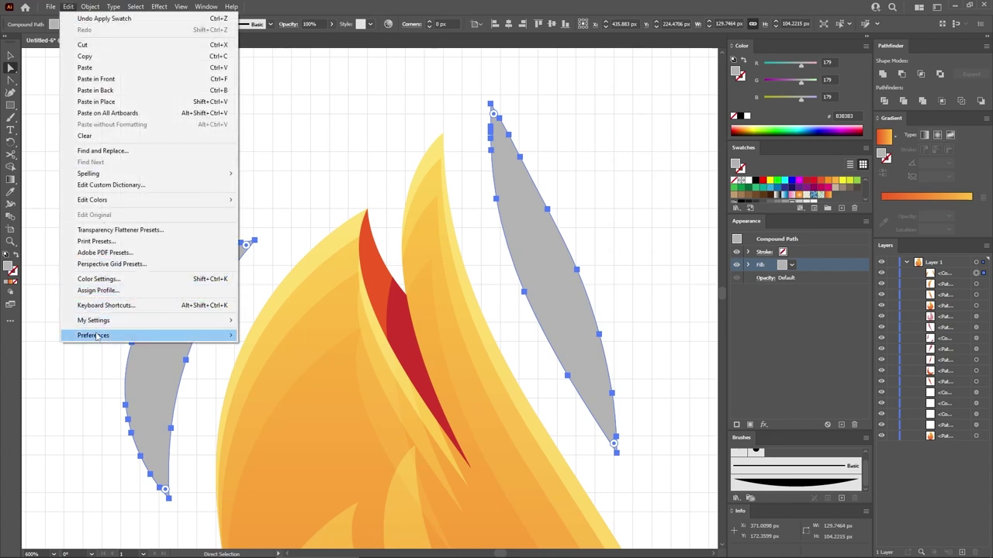
mouse_move(96, 335)
left_click(263, 335)
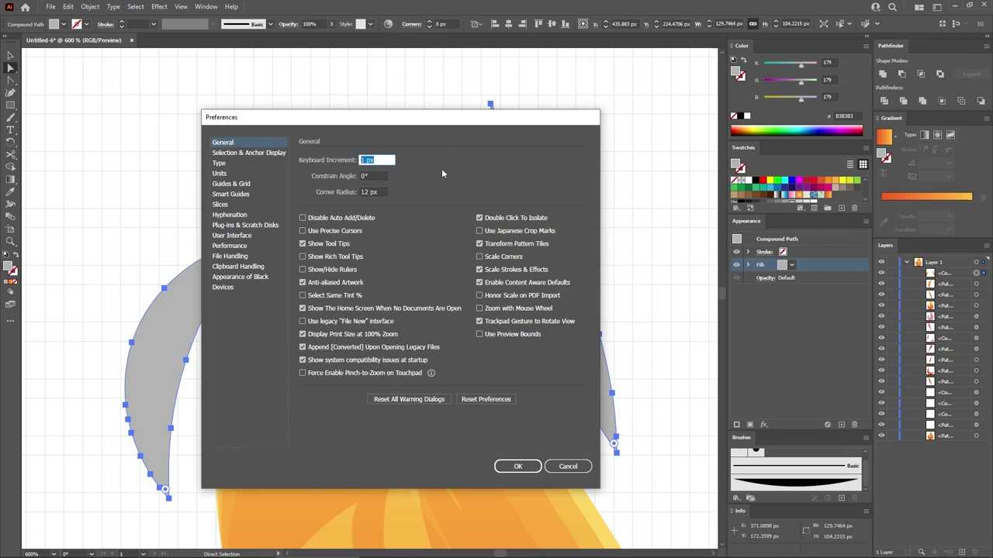
left_click(518, 467)
left_click(181, 7)
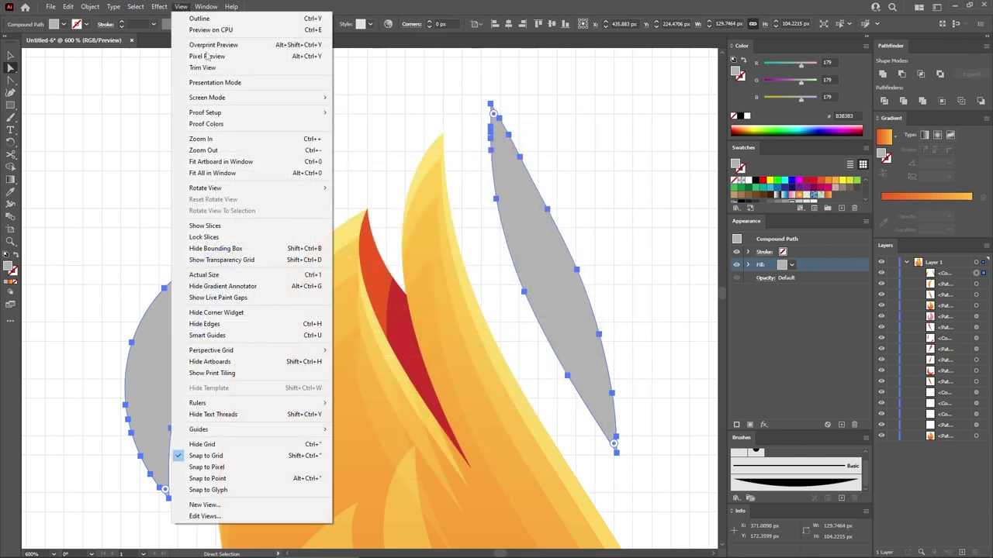
left_click(229, 458)
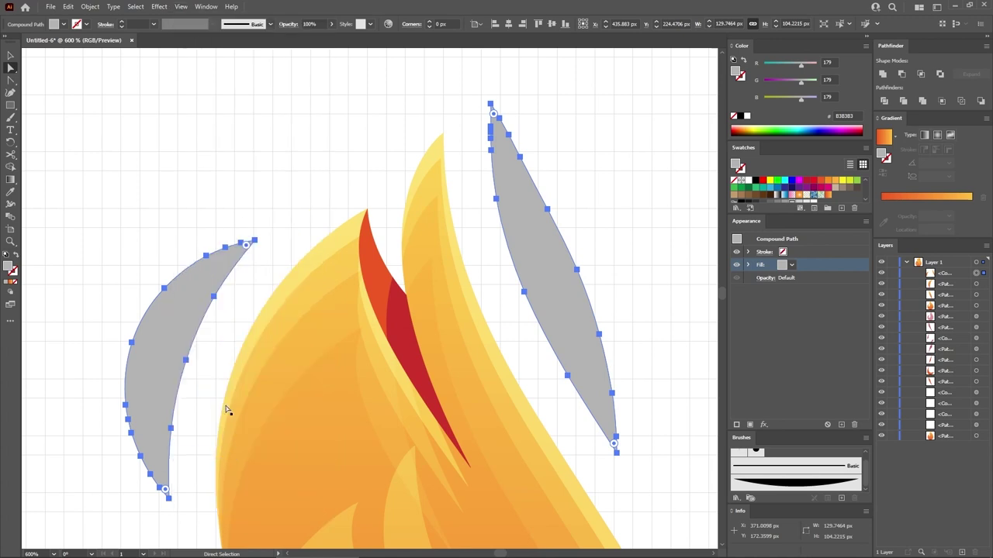
- Paste two duplicates of the gray compound path in front and move the top one down 3 px
left_click(11, 55)
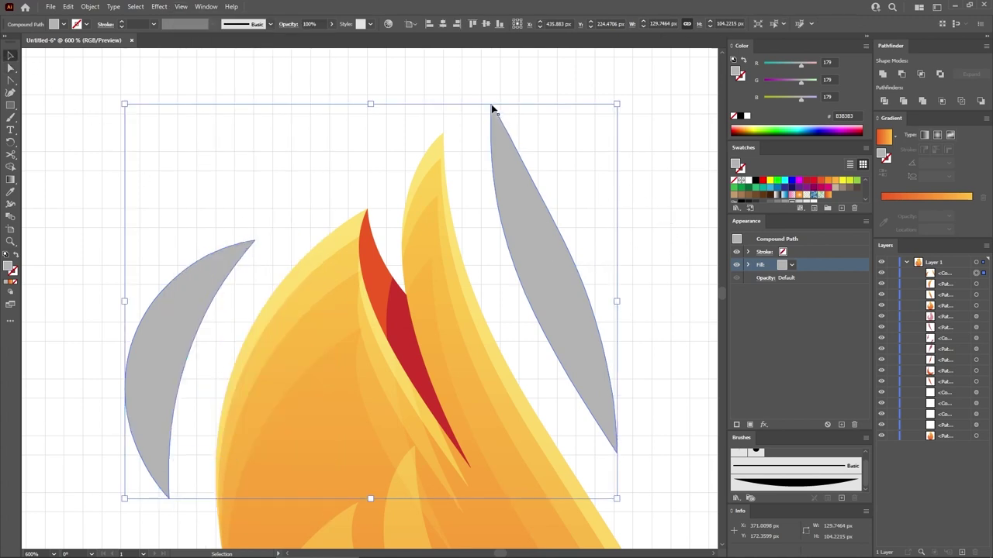
key("a")
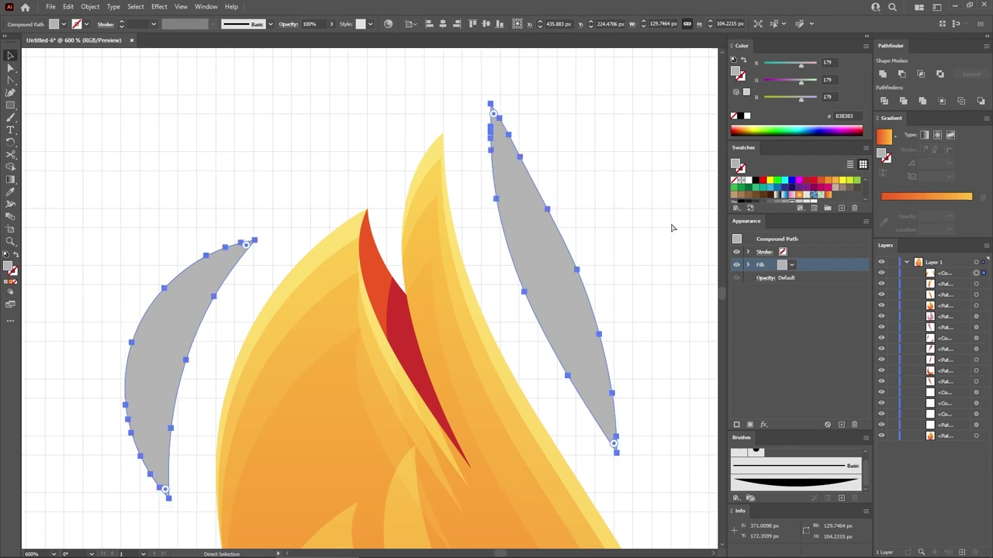
key("v")
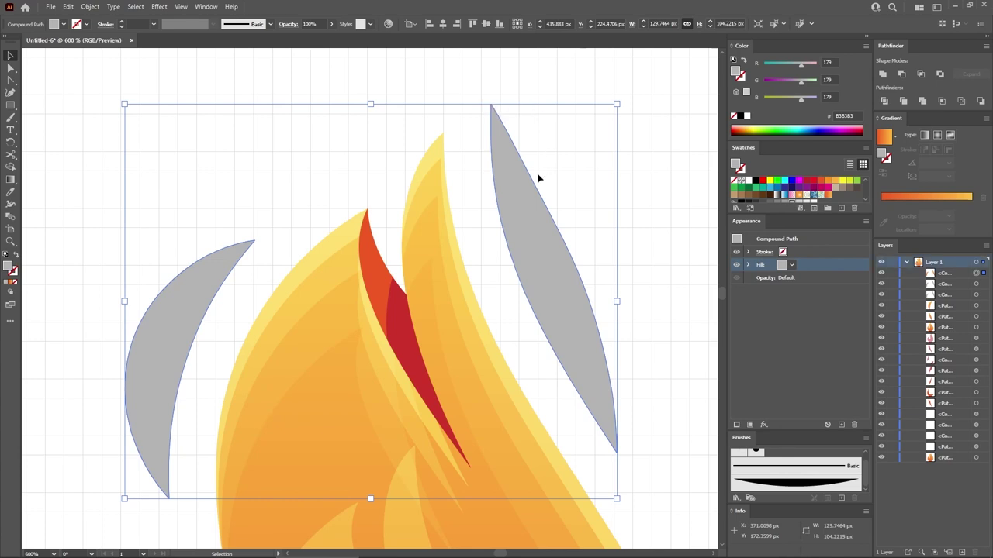
key("Down")
key("Down")
key("Down")
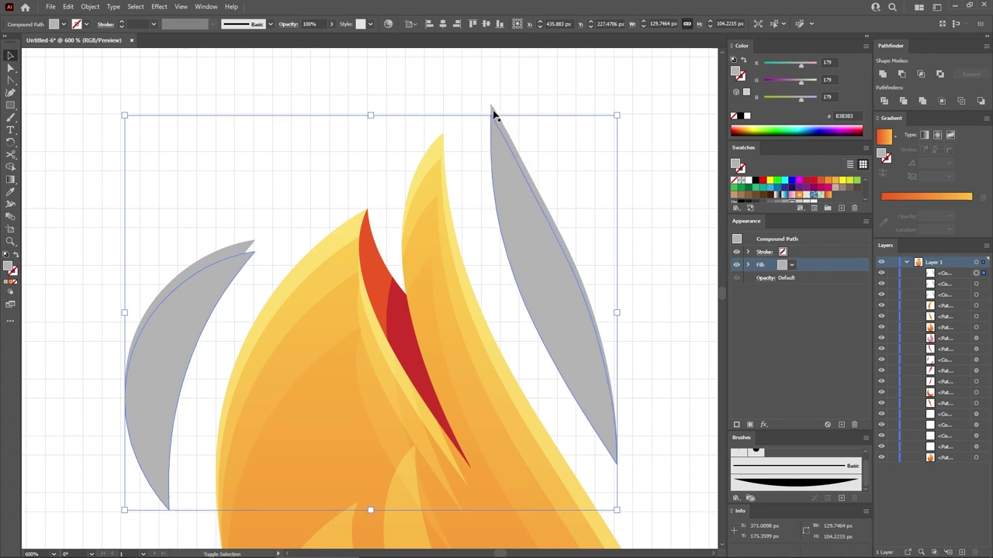
- Subtract the lowered gray duplicate from the duplicate beneath it with Minus Front and ungroup the resulting thin strips
left_click_drag(494, 115, 493, 114)
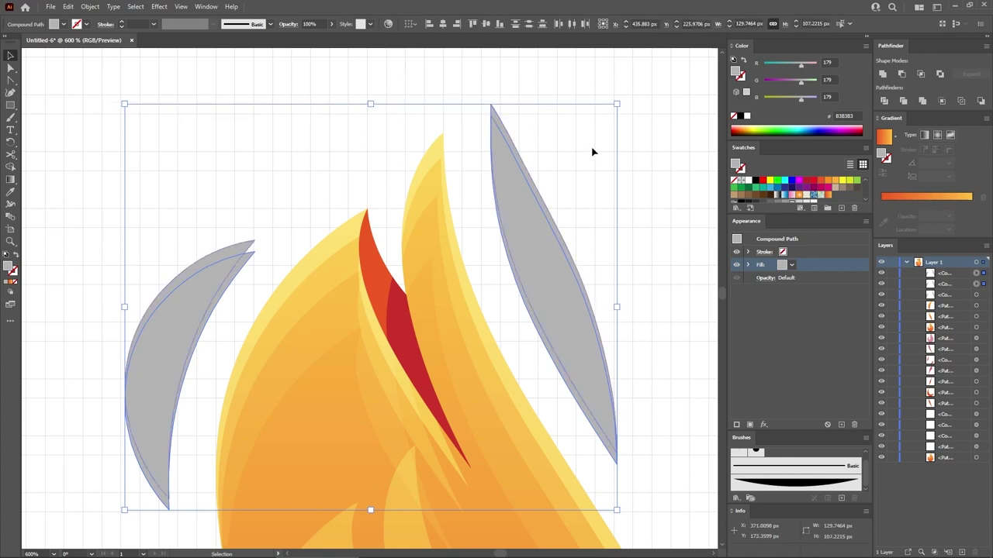
left_click(903, 76)
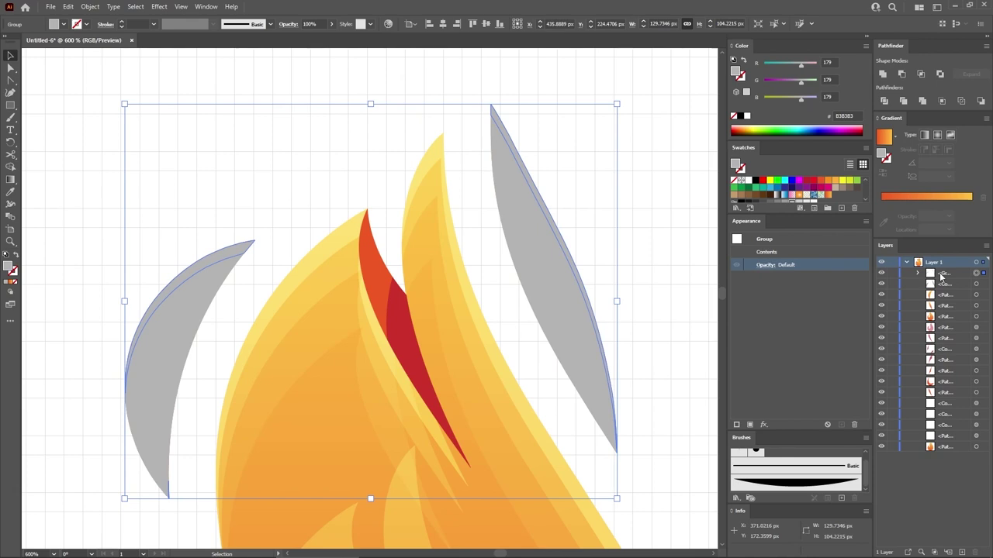
key("ctrl+shift+g")
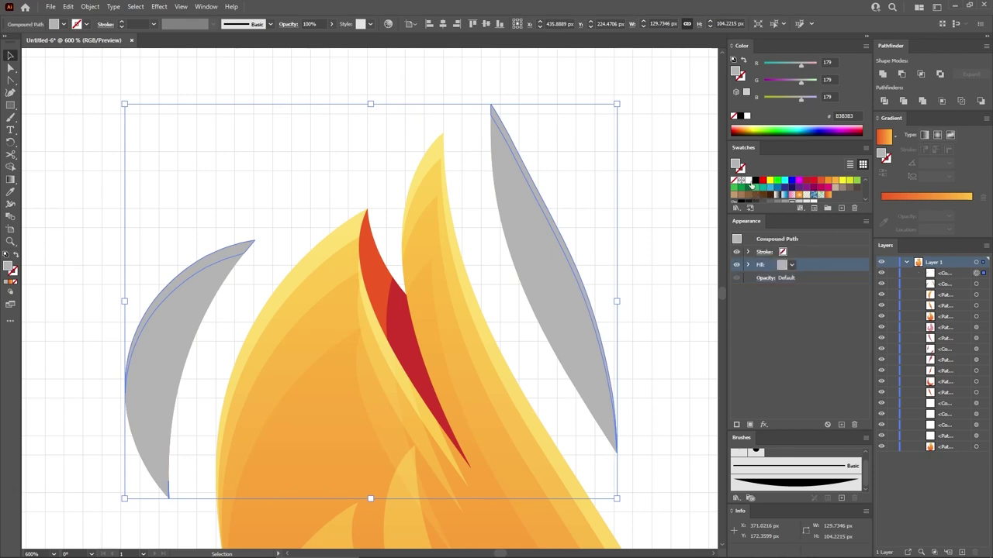
- Fill the thin edge strips with white, set their opacity to 40%, and change their blending mode
left_click(748, 182)
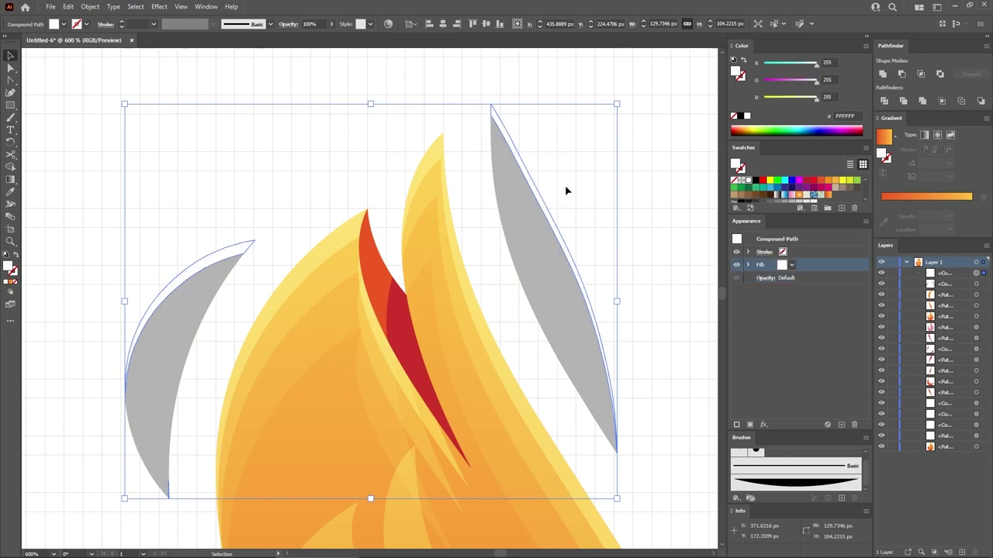
left_click(308, 24)
type("40")
key("Return")
left_click(288, 24)
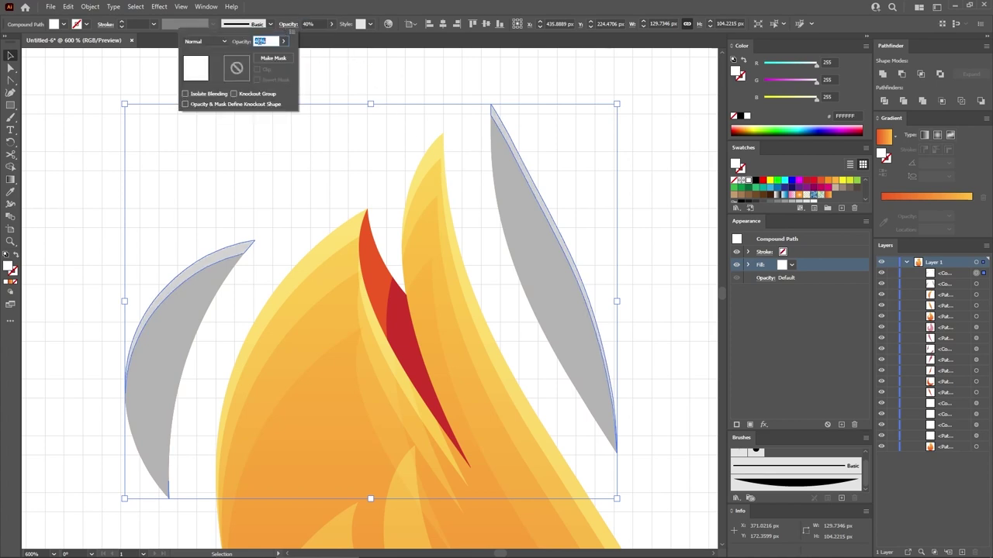
left_click(203, 41)
left_click(200, 142)
left_click(659, 204)
left_click(655, 217)
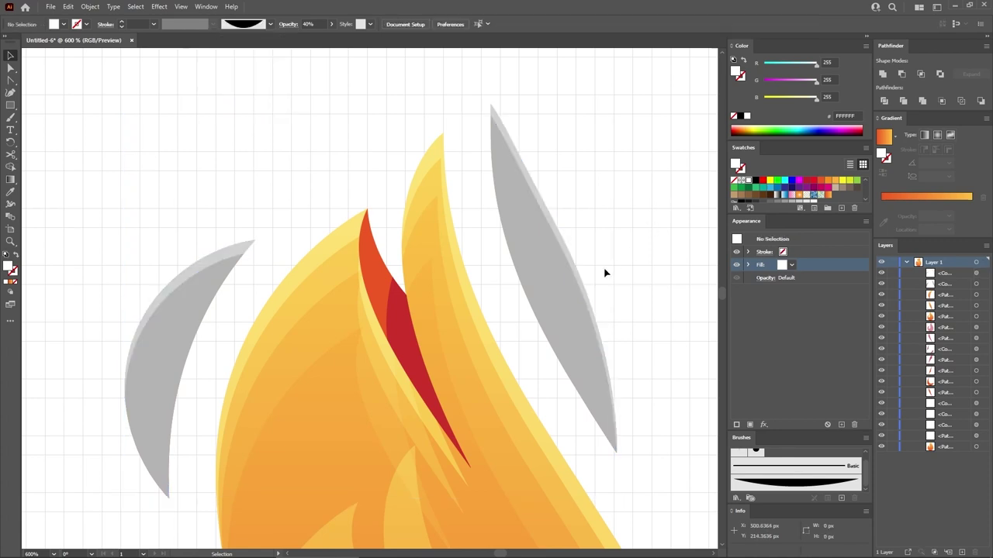
- Copy the gray compound path, paste two duplicates in front, and select the top gray duplicate
left_click(543, 273)
key("a")
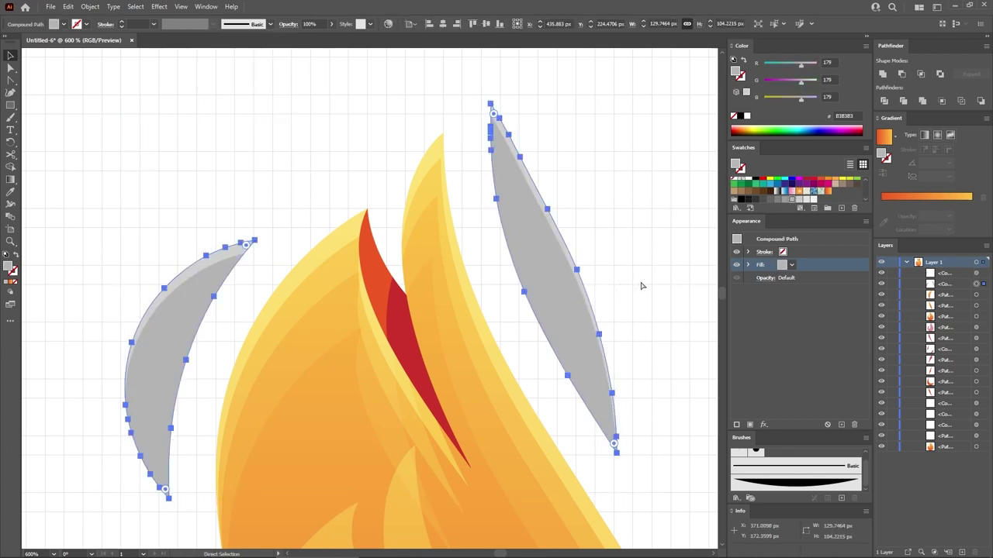
key("ctrl+c")
key("ctrl+f")
key("v")
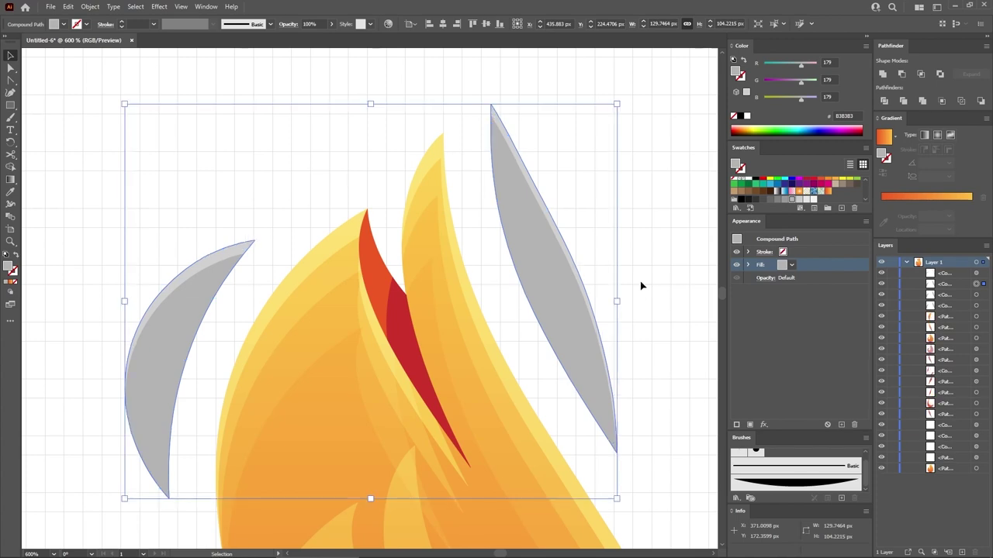
left_click(634, 268)
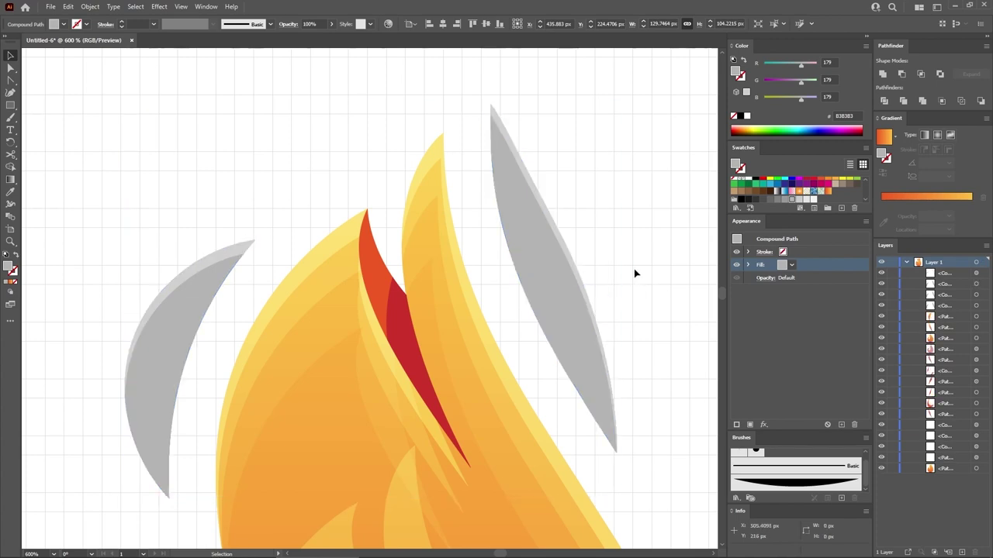
left_click(506, 173)
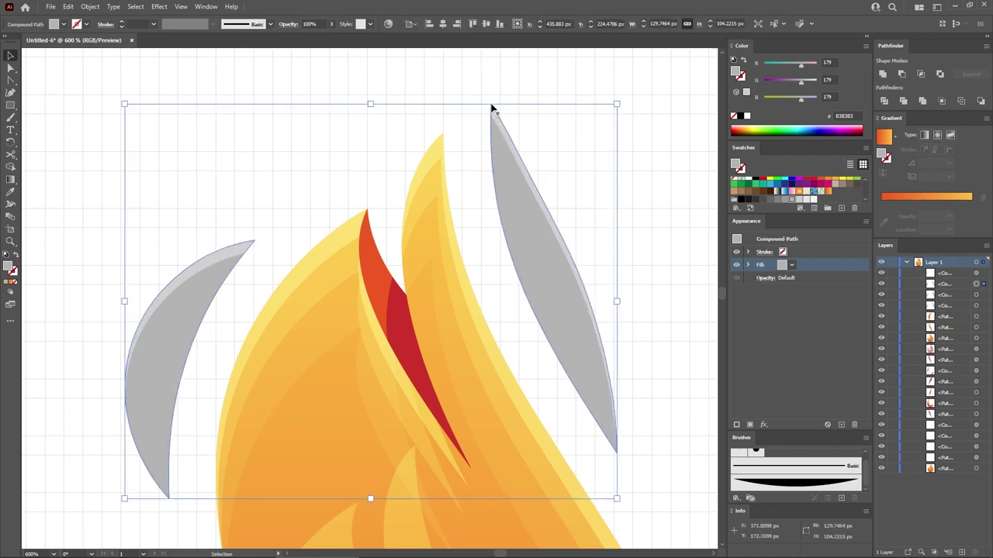
- Move the top gray duplicate straight down by 7 px
key("Down")
key("Down")
key("Down")
key("Down")
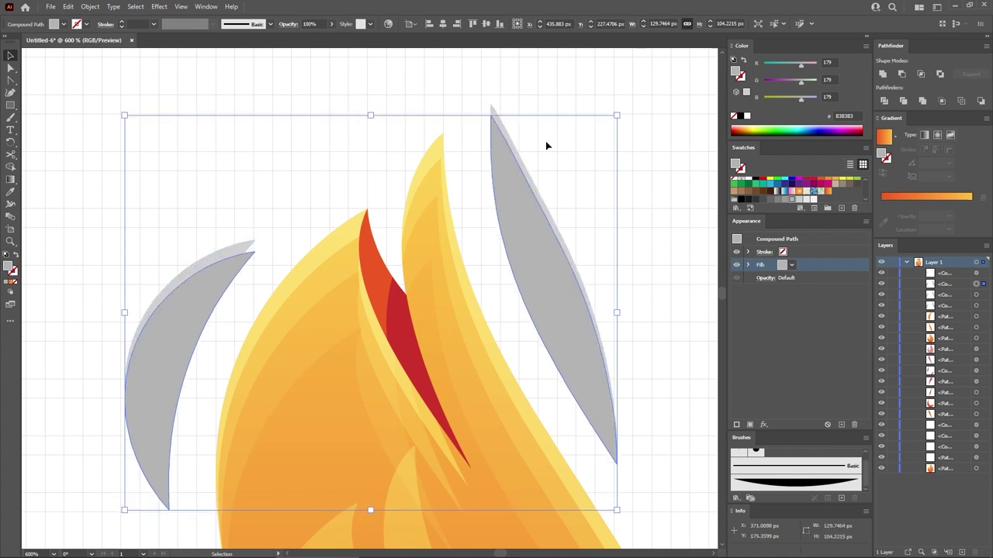
key("Down")
key("Down")
key("Down")
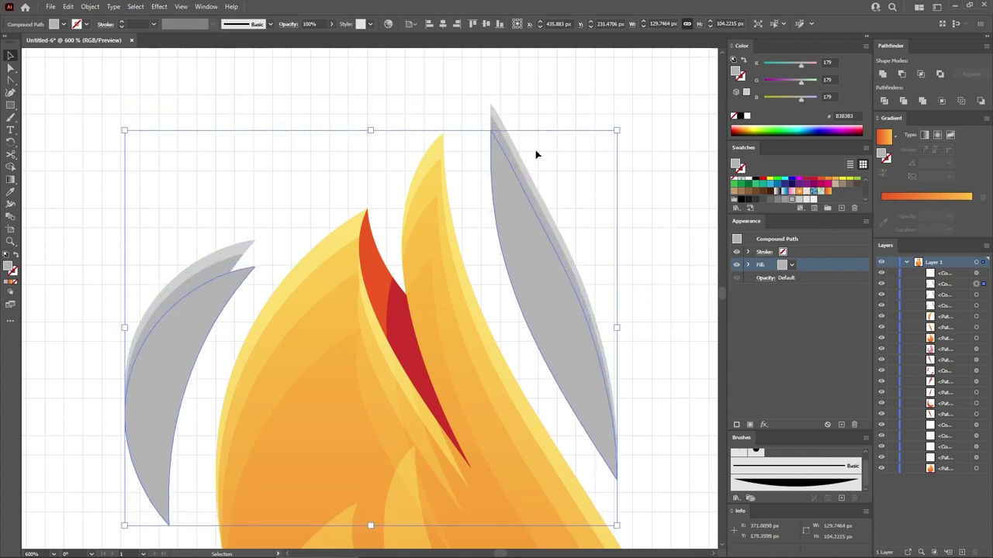
- Subtract the duplicate lowered by 7 px from the gray duplicate beneath it with Minus Front and ungroup the wider strips
left_click(497, 132, "shift")
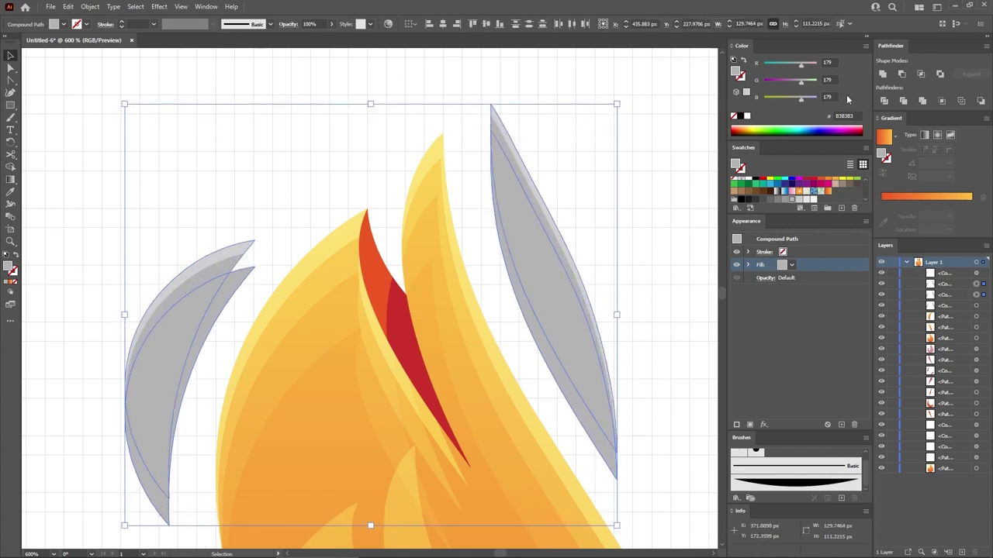
left_click(902, 74)
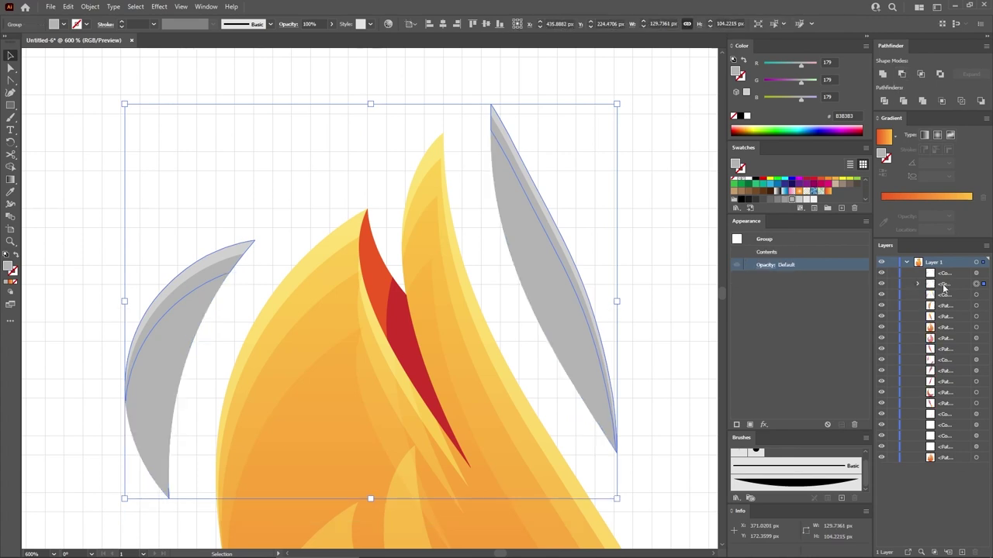
key("ctrl+shift+g")
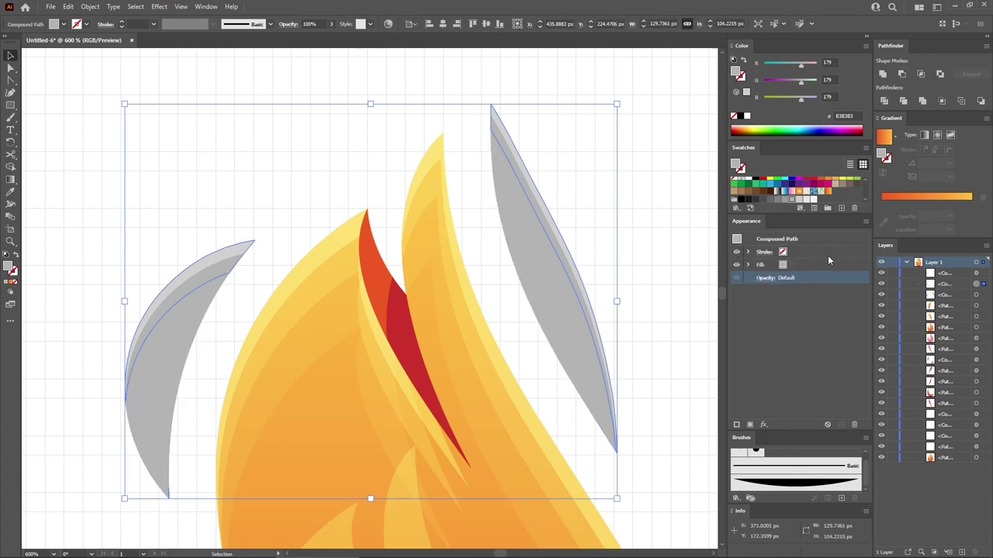
- Fill the wider strips with white, set their opacity to 20%, and change their blending mode to Overlay
scroll(754, 188, "up", 2)
left_click(749, 182)
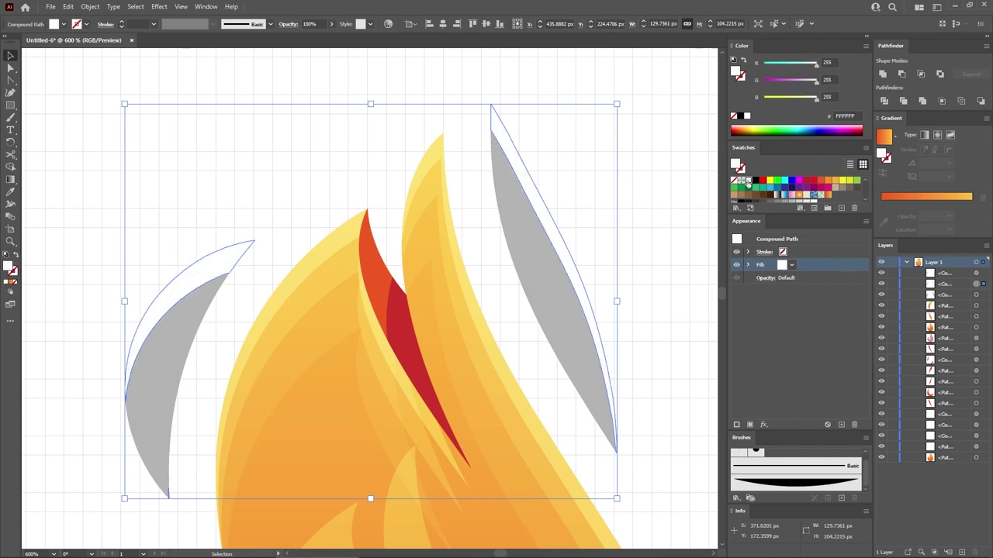
left_click(309, 24)
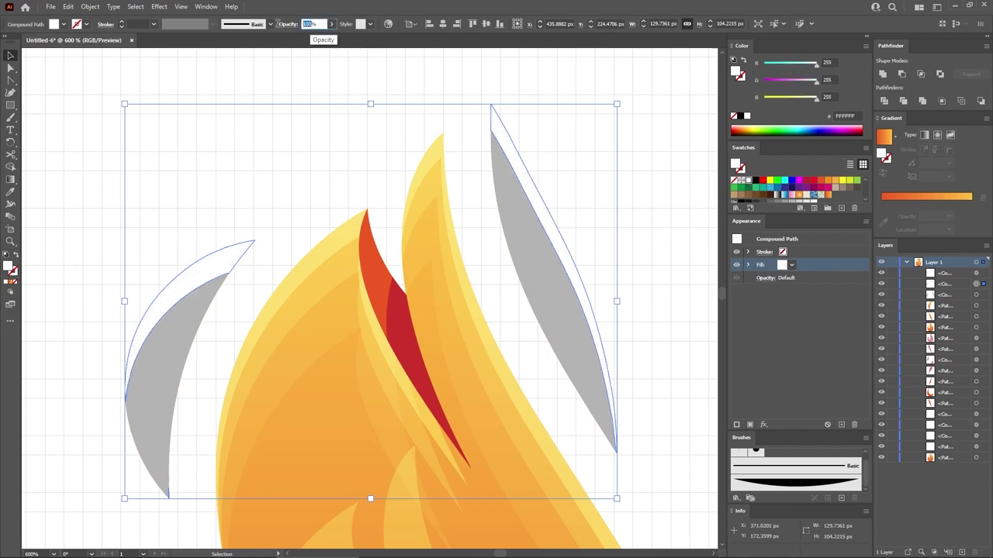
type("20")
key("Return")
left_click(280, 24)
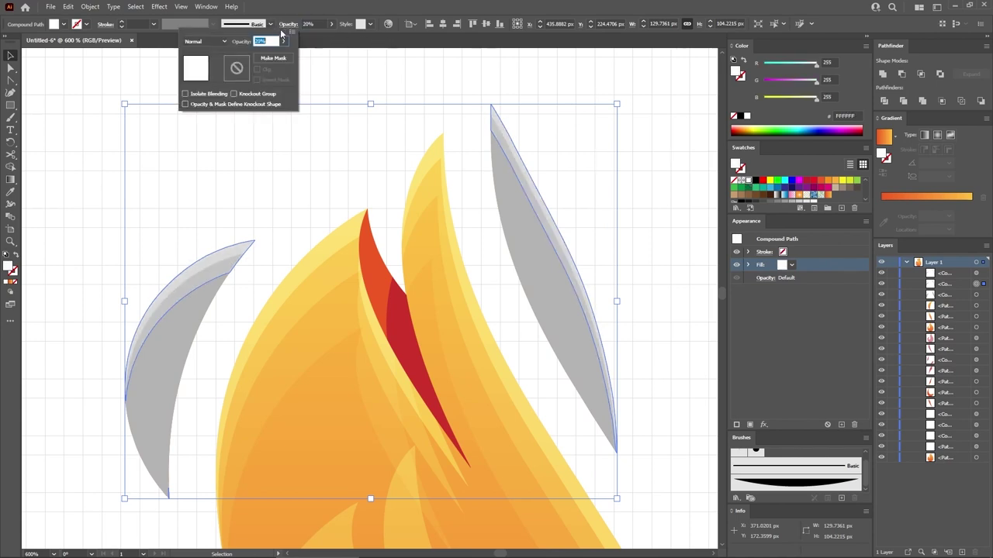
left_click(215, 42)
left_click(212, 141)
left_click(641, 223)
left_click(649, 217)
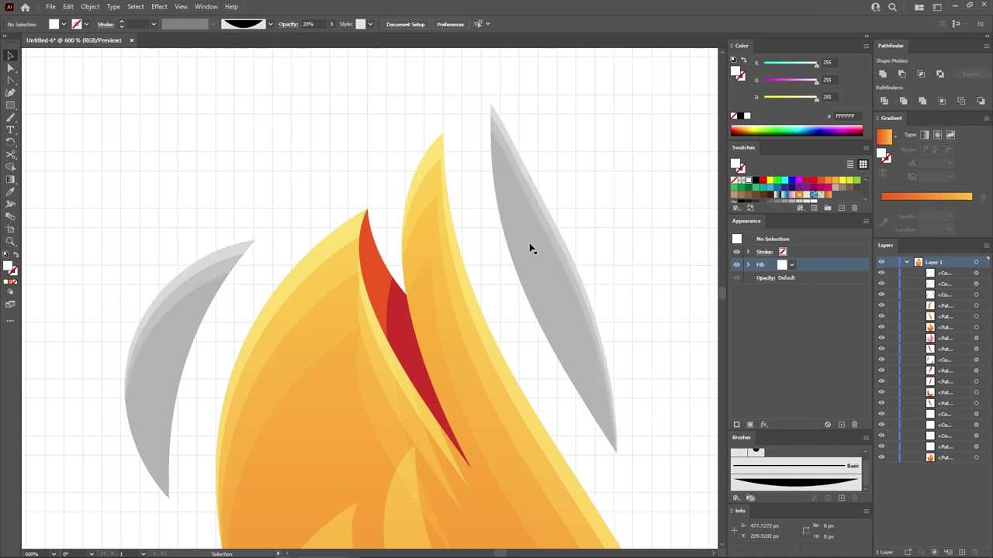
- Copy the gray compound path, paste two more duplicates in front, and select the top one
left_click(582, 264)
key("a")
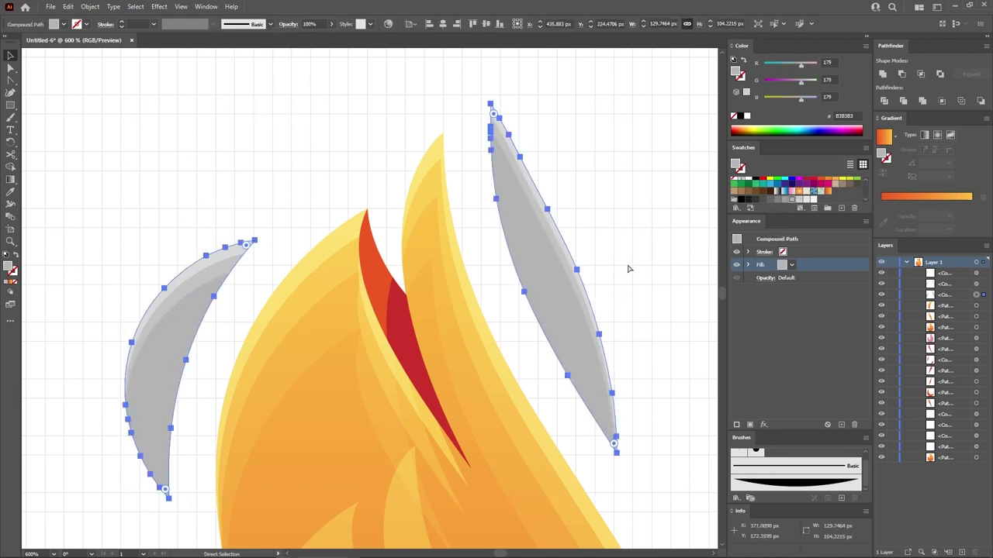
key("v")
left_click(660, 308)
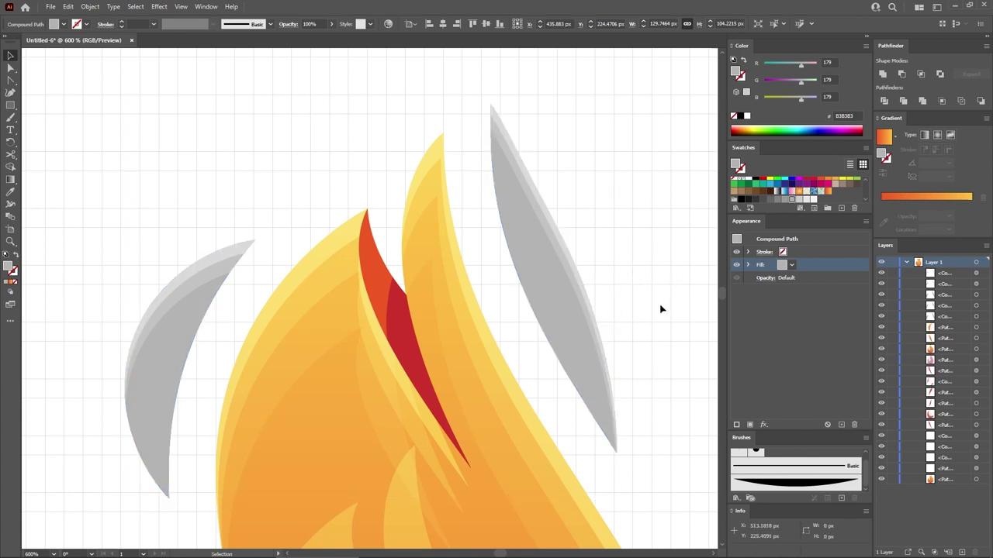
left_click(555, 263)
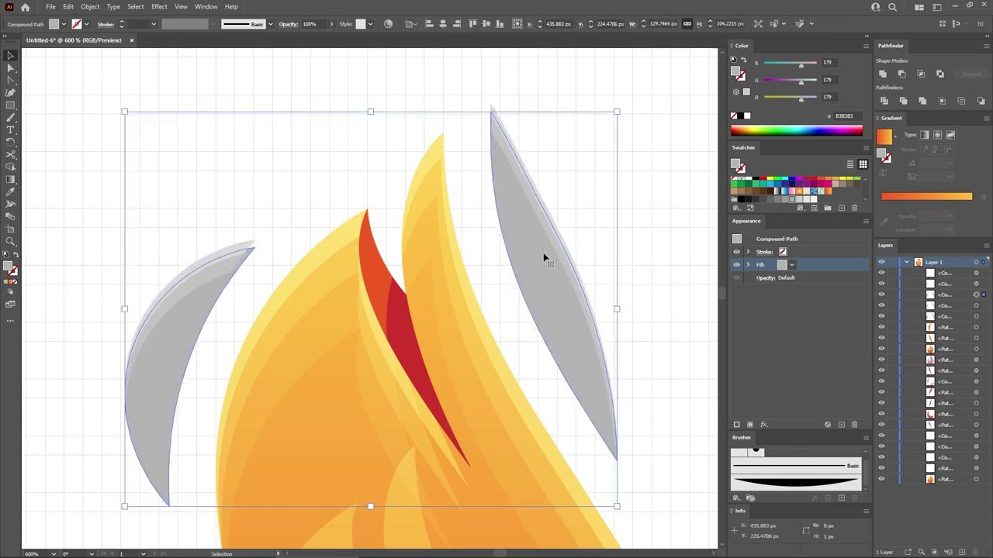
- Move the selected gray duplicate straight down by 12 px
key("Down")
key("Down")
key("Down")
key("Down")
key("Down")
key("Down")
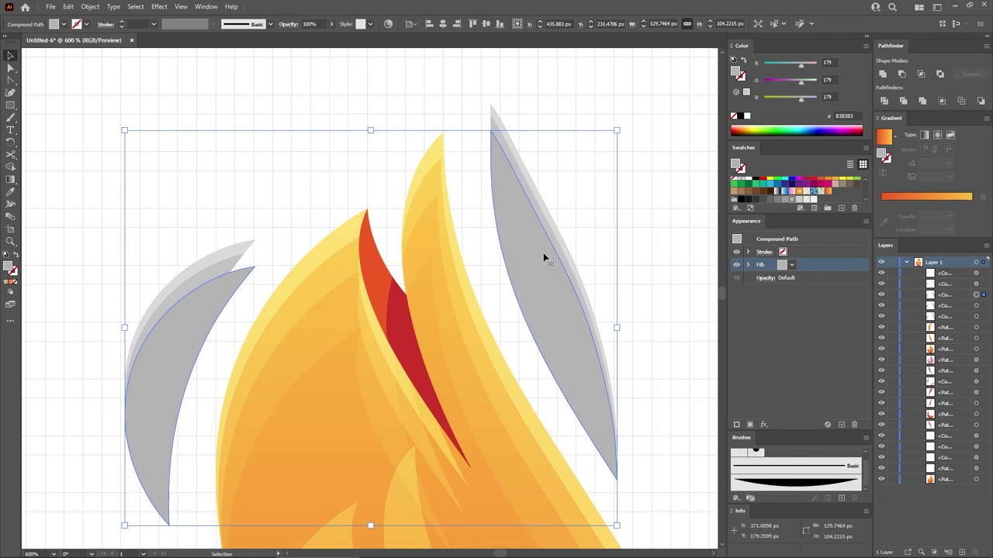
key("Down")
key("Down")
key("Down")
key("Down")
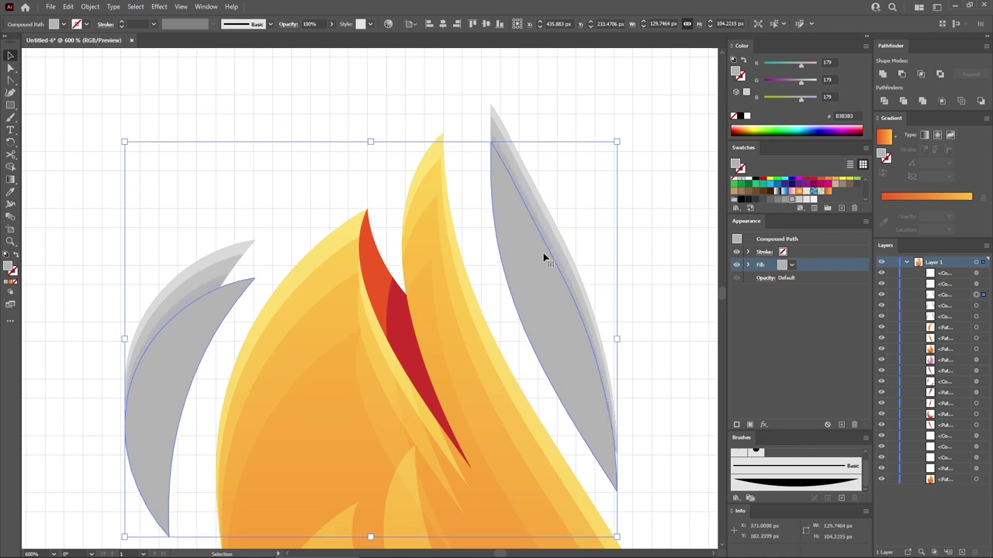
key("Down")
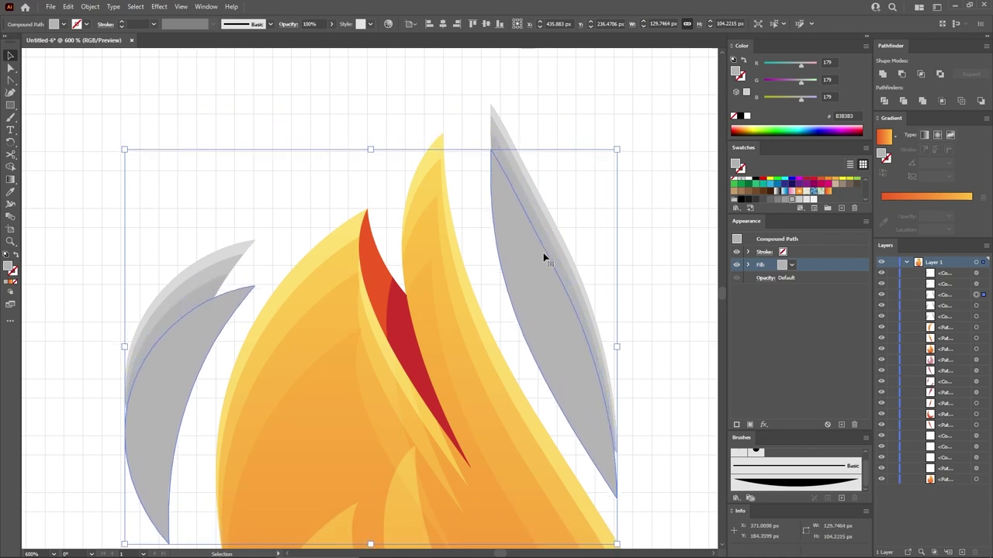
- Subtract the duplicate lowered by 12 px from the gray shape beneath it with Minus Front and make the widest strips a compound path
left_click(492, 145, "shift")
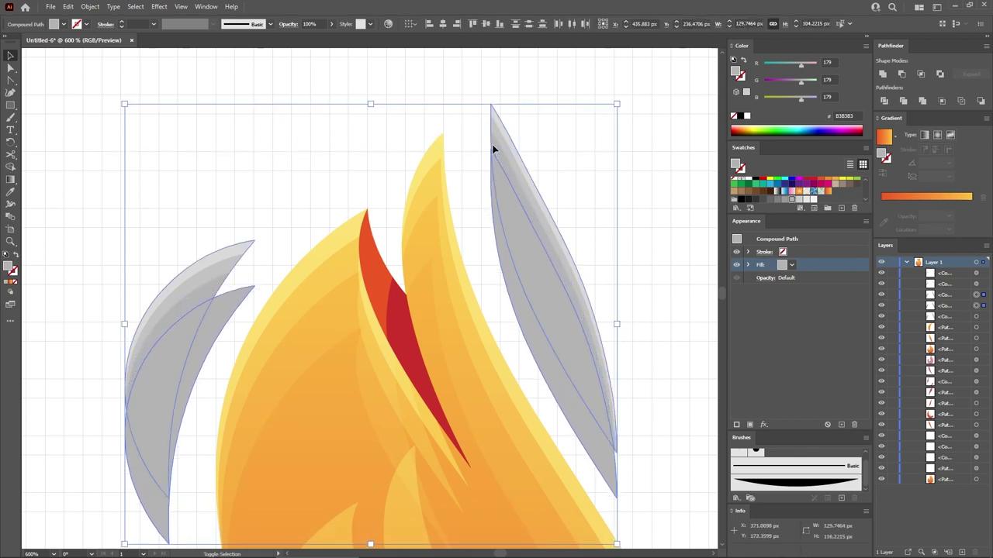
left_click(902, 73)
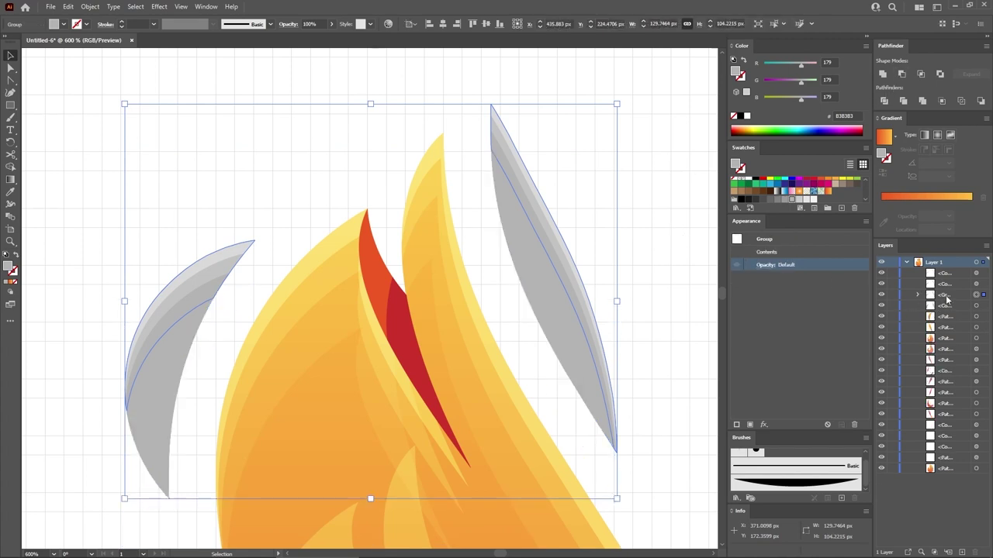
key("ctrl+shift+g")
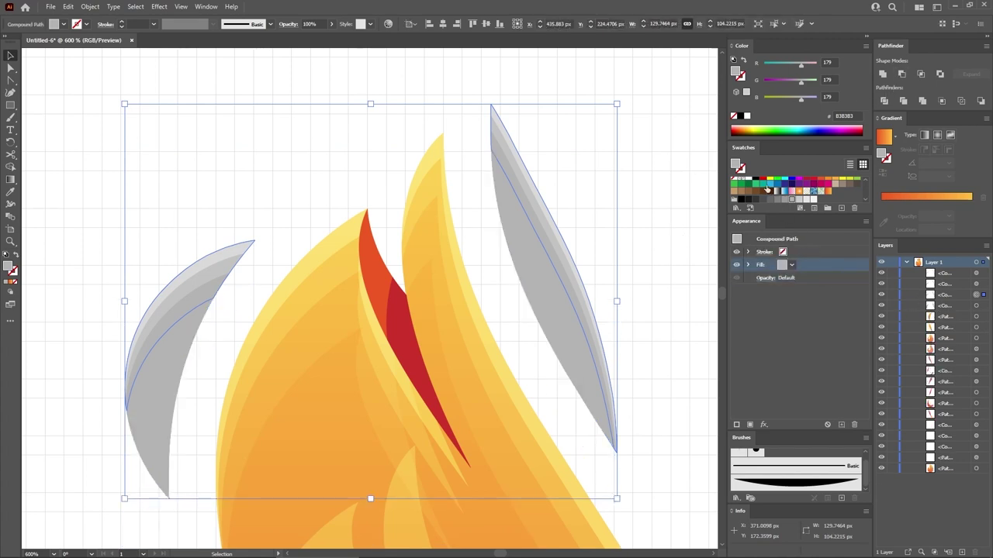
- Fill the widest strips with white, set their opacity to 10%, and change their blending mode to Overlay
left_click(748, 182)
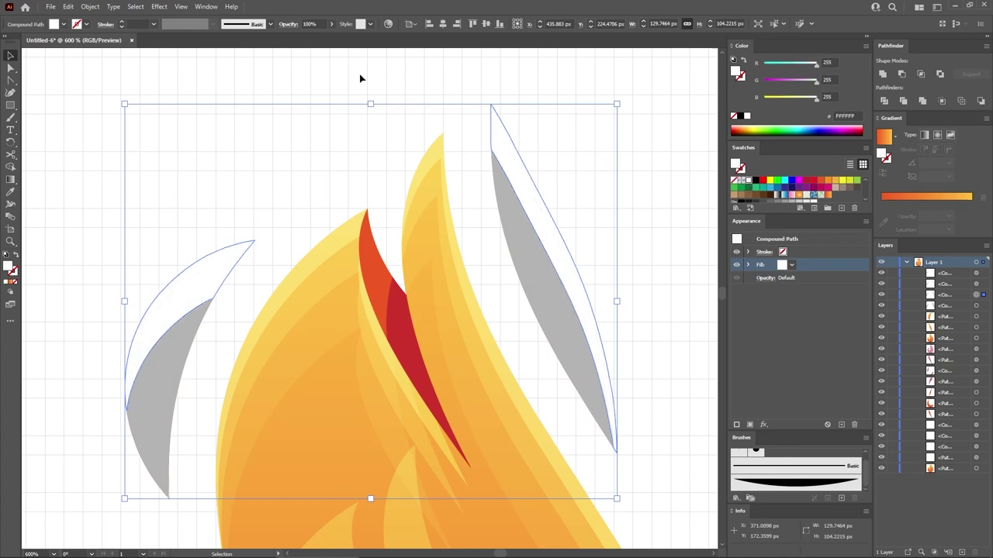
left_click(309, 24)
type("10")
key("Return")
left_click(289, 24)
left_click(203, 41)
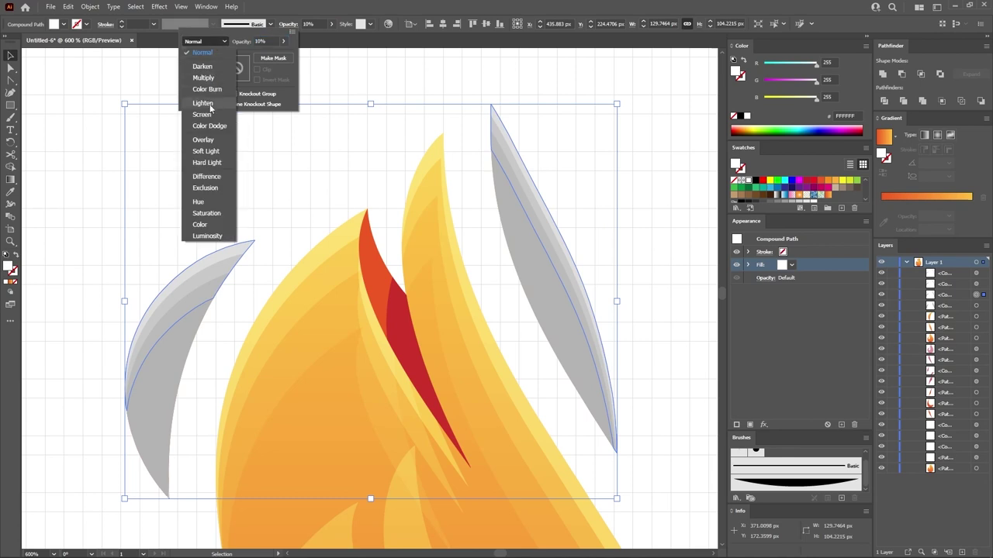
left_click(204, 140)
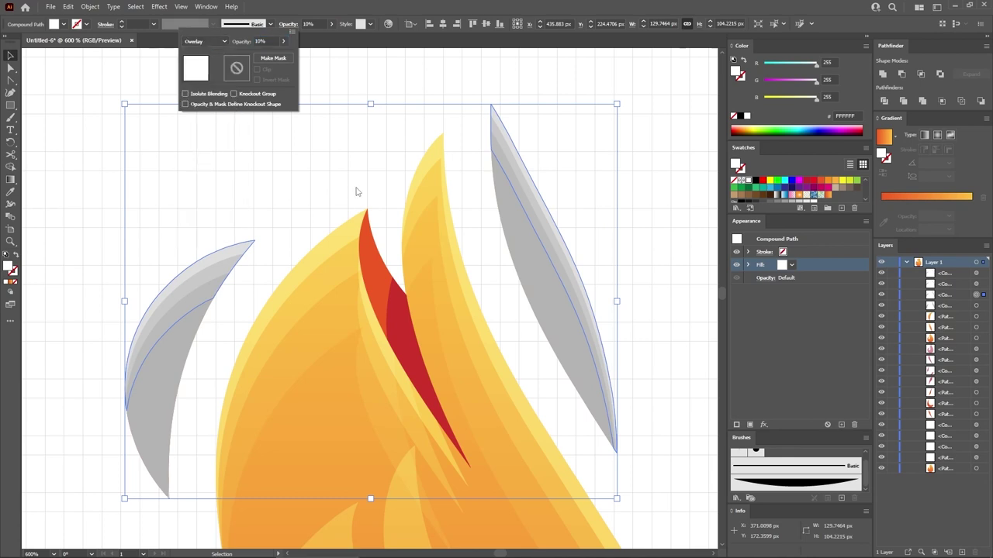
left_click(655, 253)
- Duplicate the remaining gray compound path in front and move the duplicate straight up by 8 px
left_click(563, 292)
key("a")
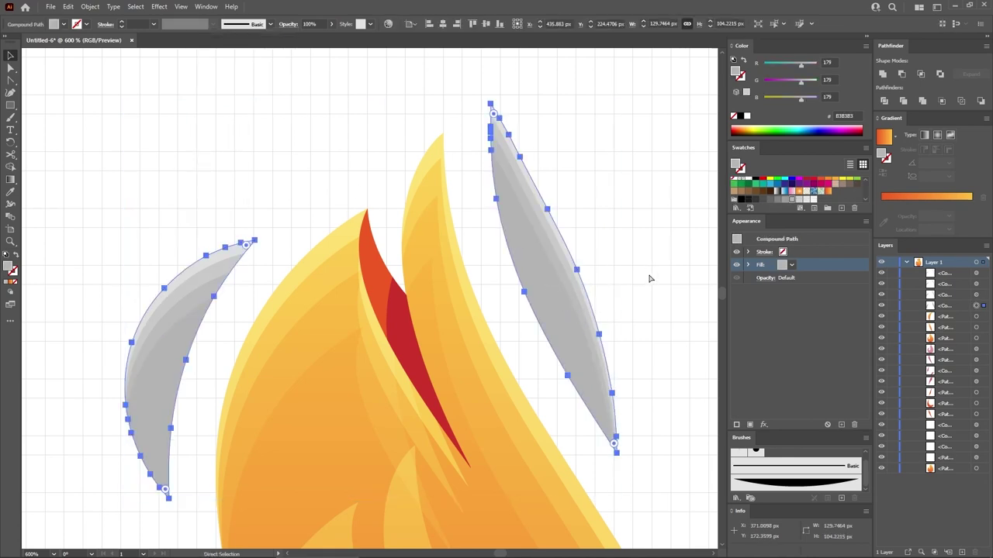
key("v")
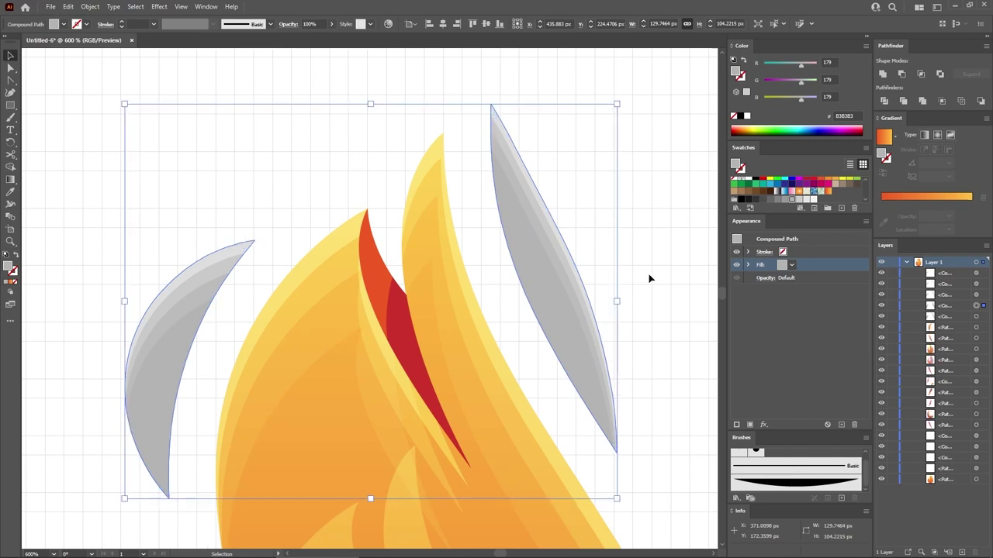
key("Up")
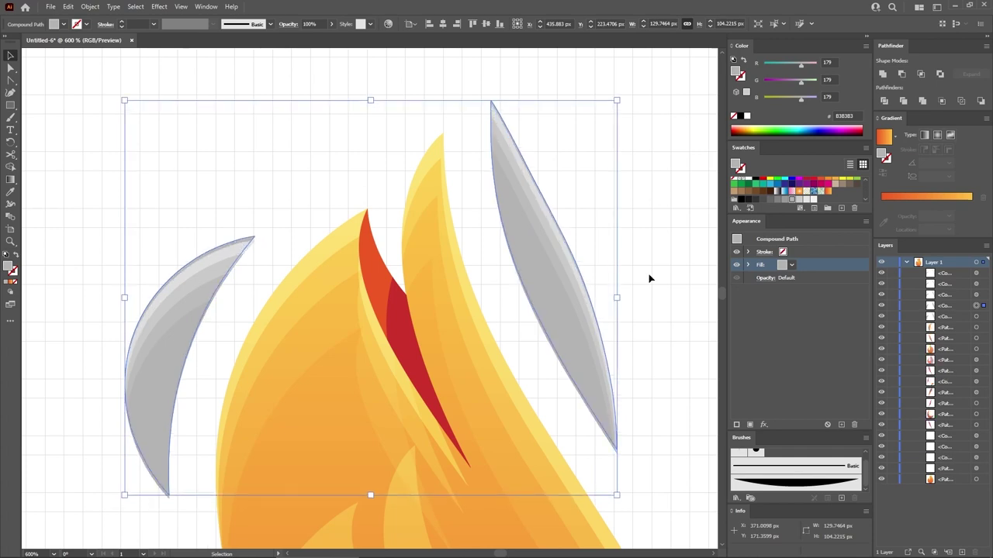
key("Up")
key("Up")
key("Up")
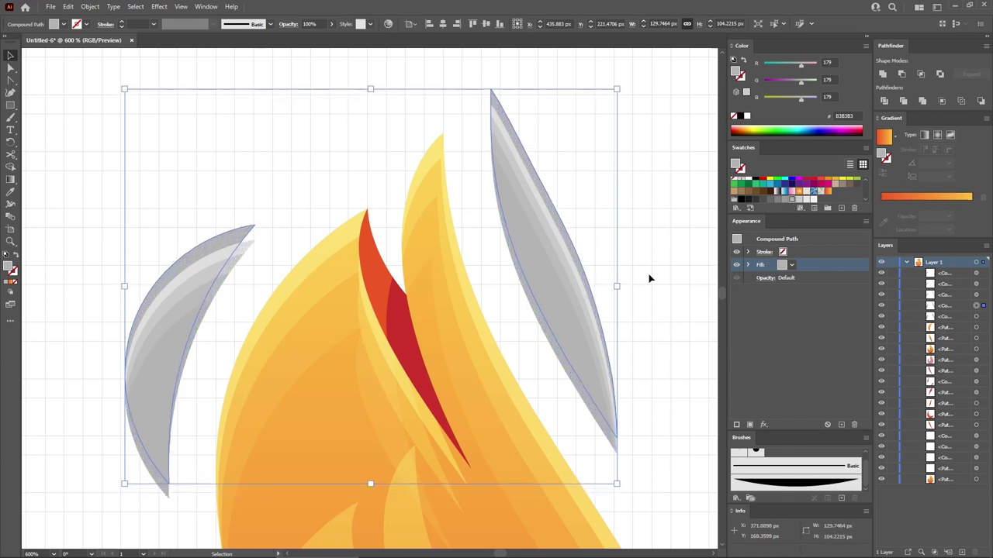
key("Up")
key("Up")
key("Up")
key("Up")
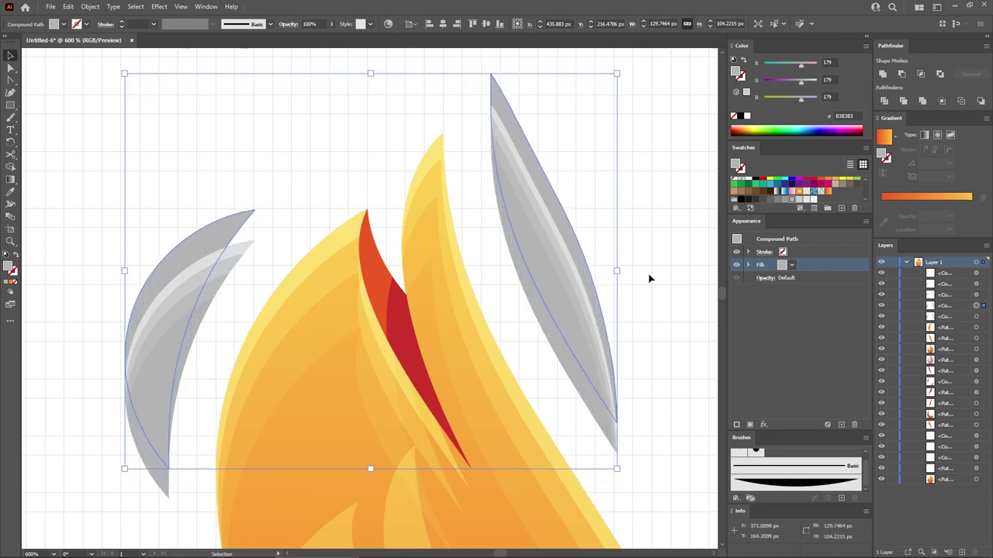
- Subtract the raised duplicate from the gray shape beneath it with Minus Front and make the inner-edge strips a compound path
left_click(564, 353, "shift")
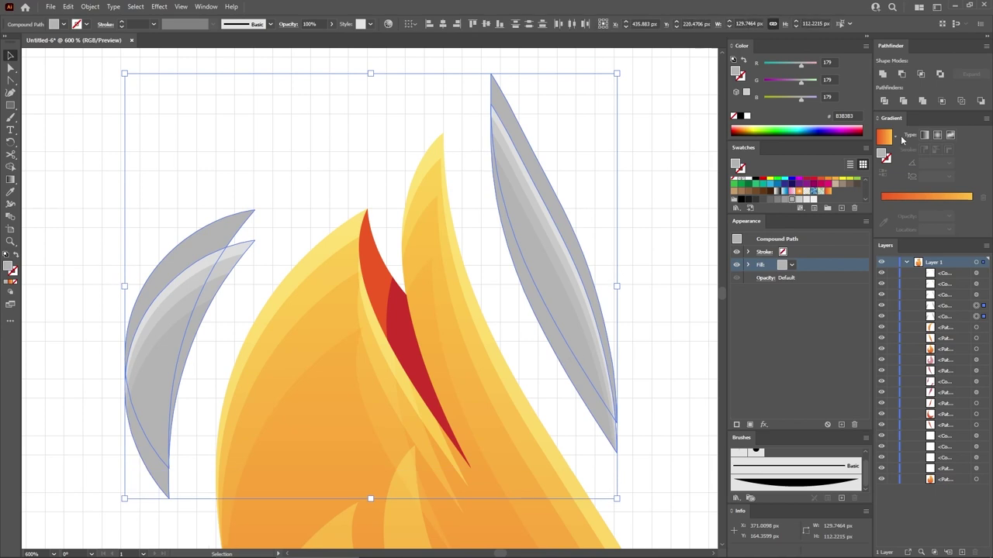
left_click(901, 73)
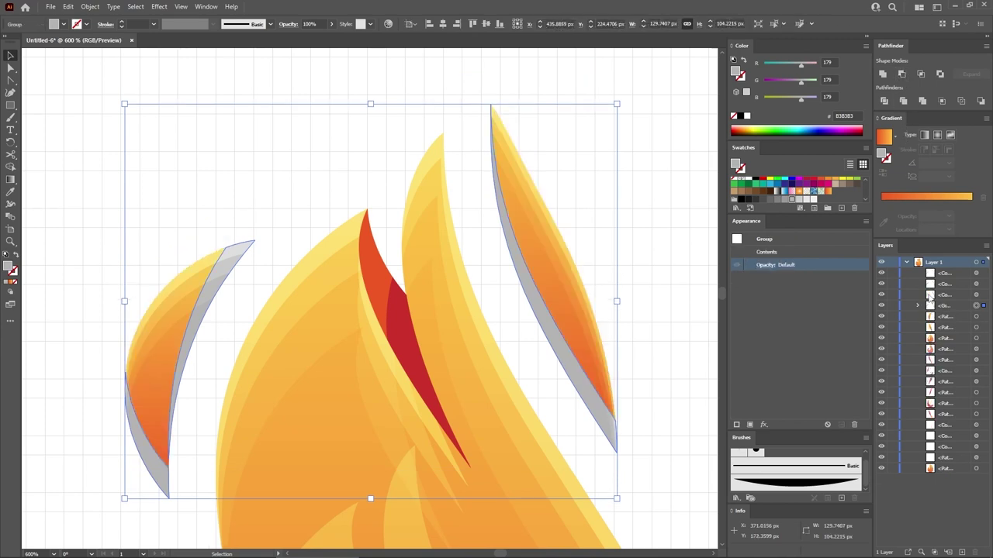
key("ctrl+8")
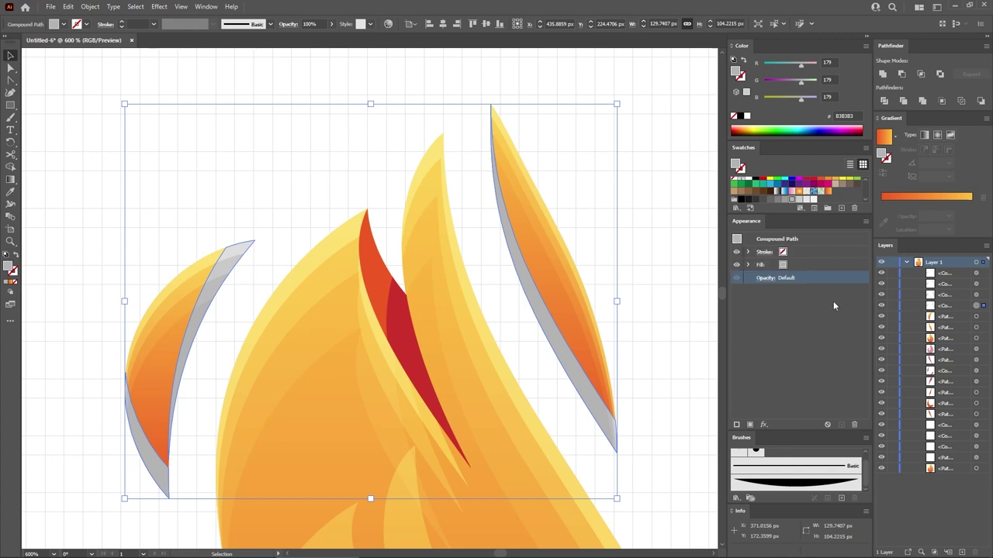
- Fill the inner-edge shadow strips with dark red, RGB 193, 39, 45
left_click(811, 267)
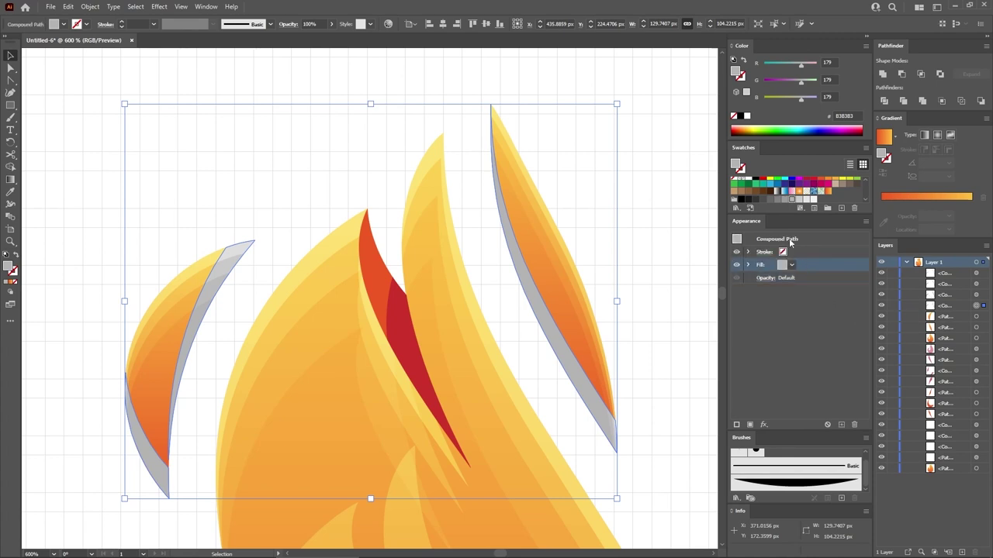
left_click(832, 62)
type("8")
key("Tab")
type("1")
key("Tab")
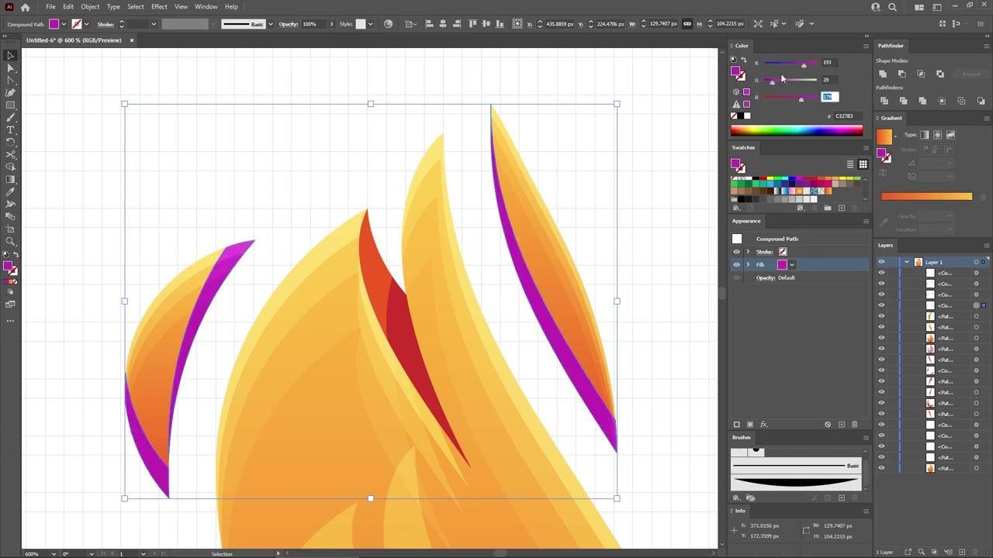
type("45")
key("Return")
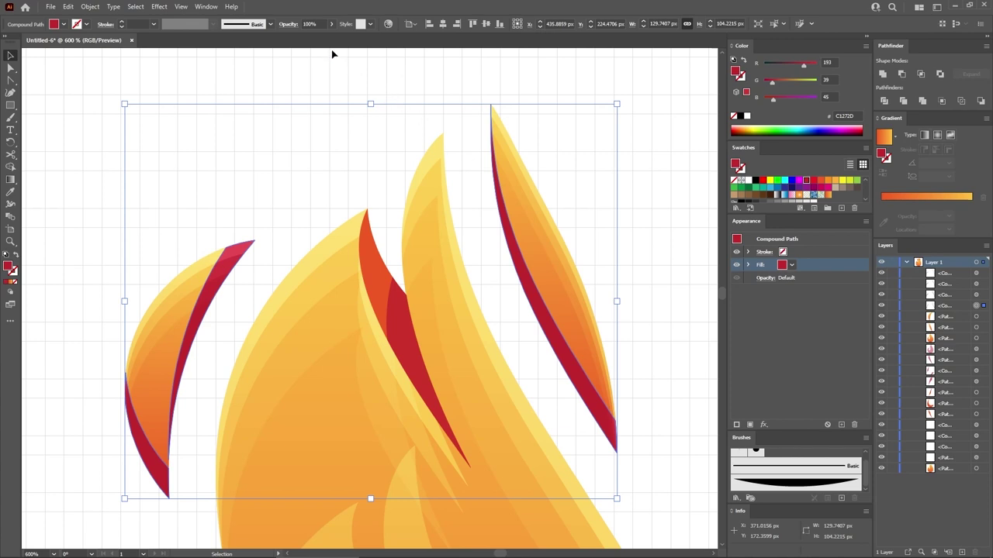
- Set the opacity of the dark red shadow strips to 50% and deselect them
left_click(320, 24)
type("50")
key("Return")
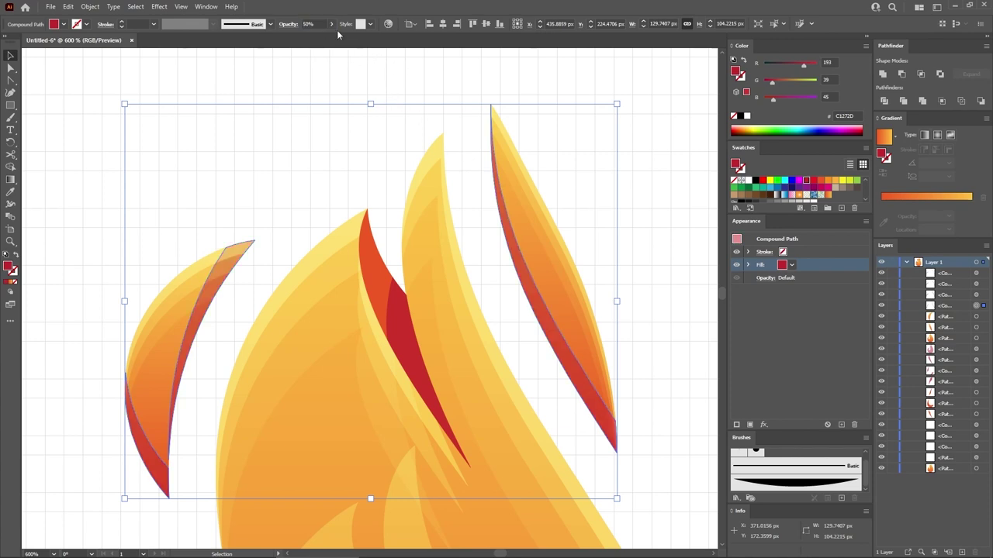
left_click(356, 80)
- Create an 850 × 800 px rectangle and center it horizontally and vertically on the artboard
key("ctrl+0")
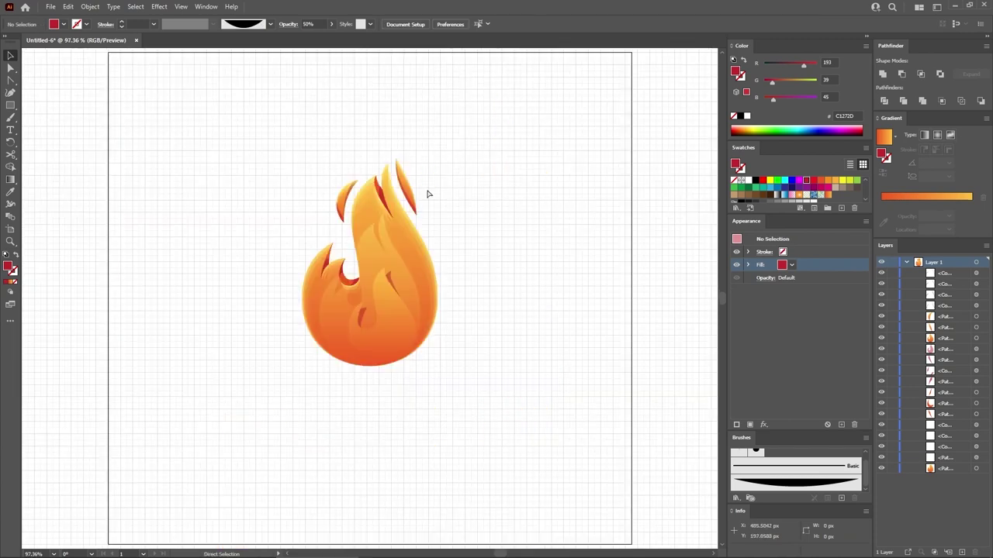
key("v")
left_click(10, 105)
left_click(130, 93)
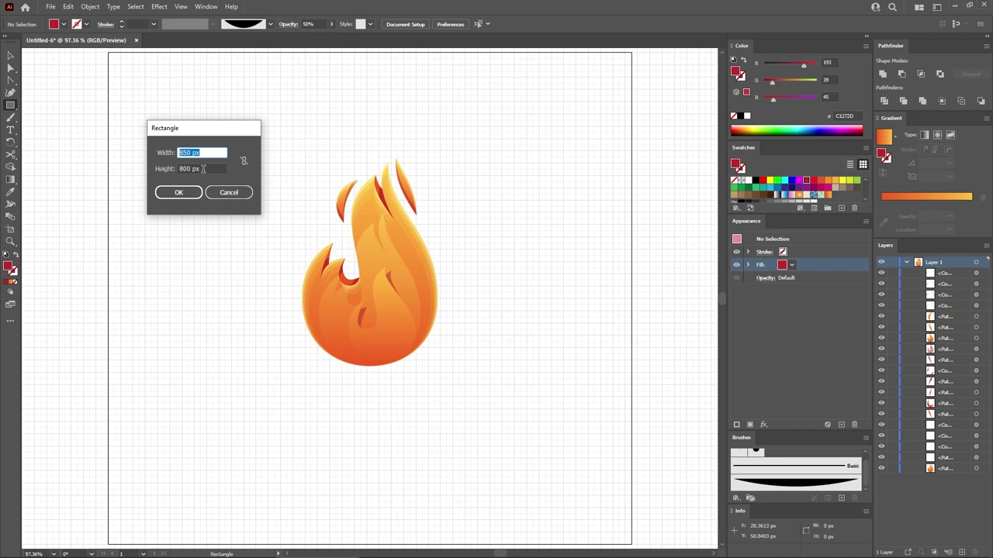
key("Tab")
left_click(178, 192)
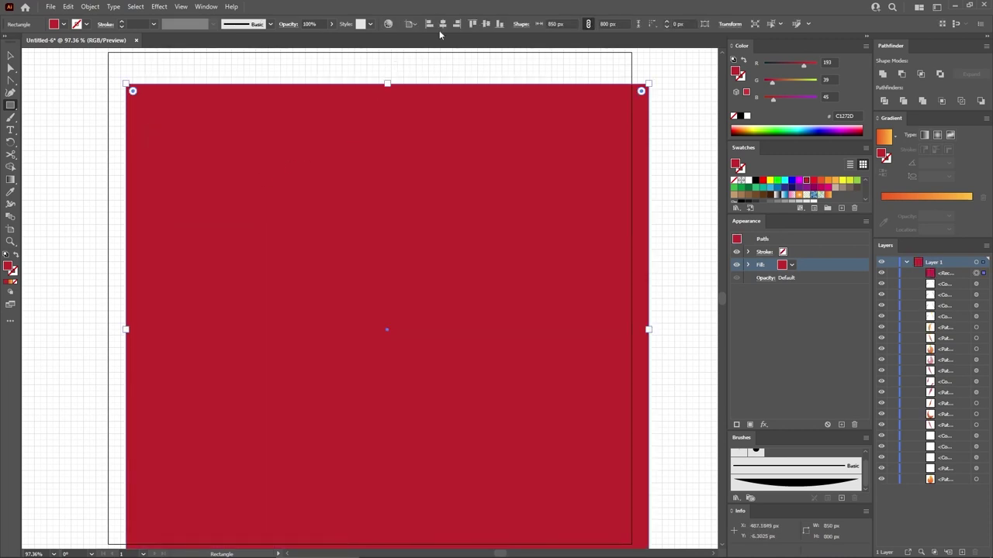
left_click(444, 25)
left_click(486, 24)
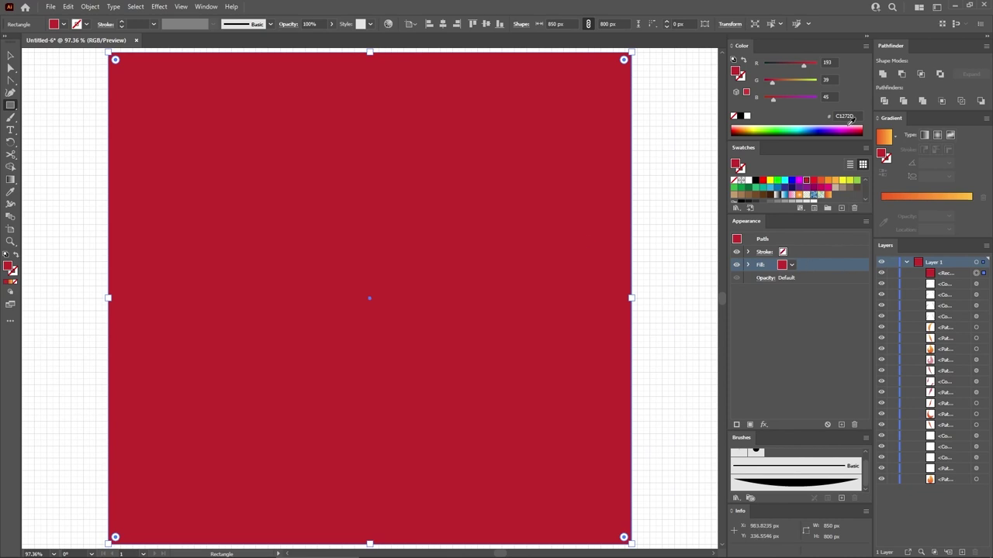
- Fill the artboard-sized rectangle with dark purple, RGB 48, 20, 100
left_click(828, 62)
type("48")
key("Tab")
type("4")
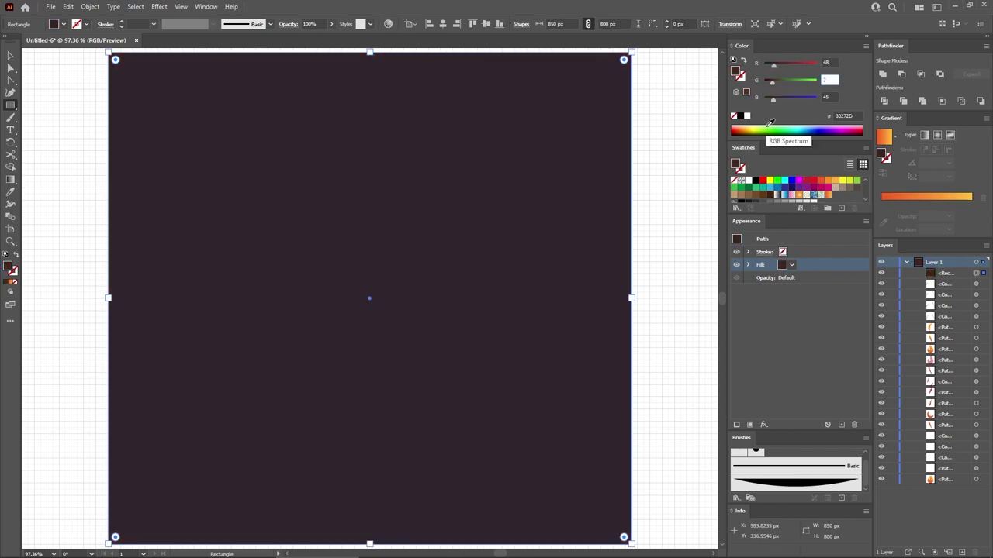
type("0")
key("Tab")
type("100")
key("Return")
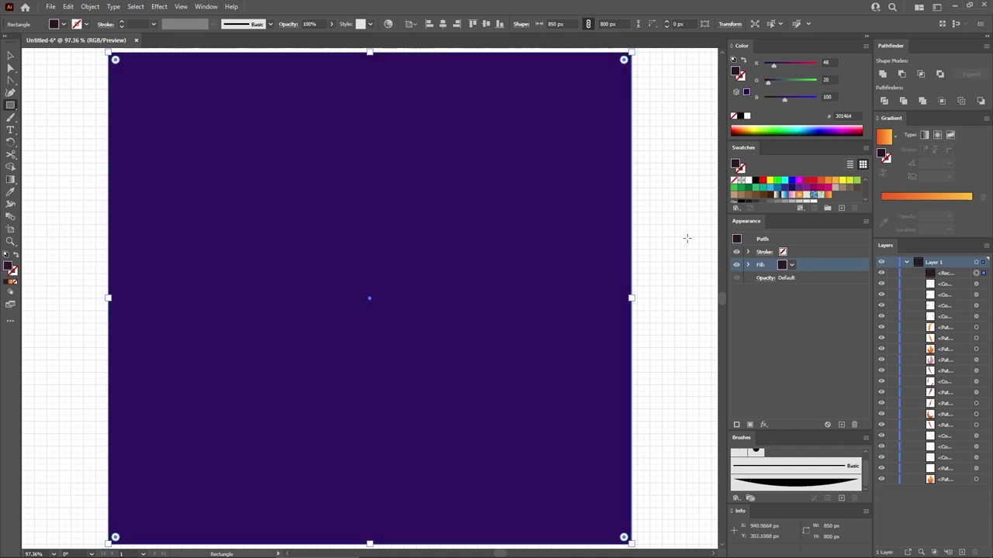
- Send the dark purple background rectangle behind all the flame artwork and lock it
right_click(474, 206)
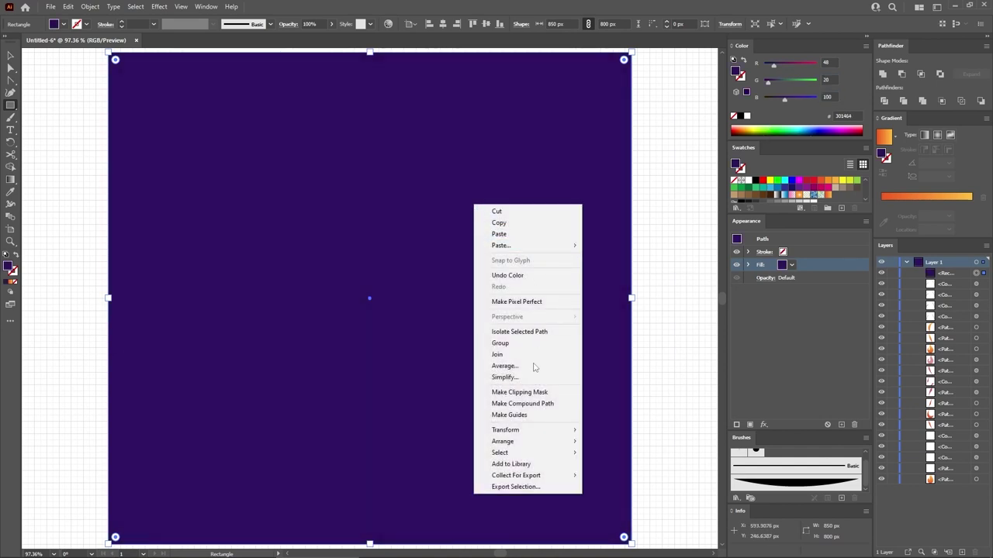
mouse_move(543, 441)
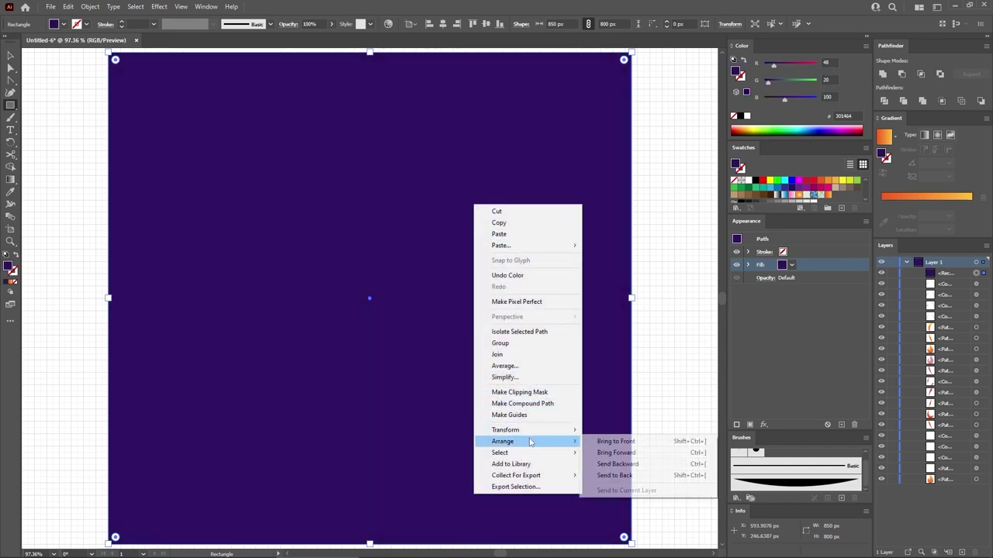
left_click(614, 476)
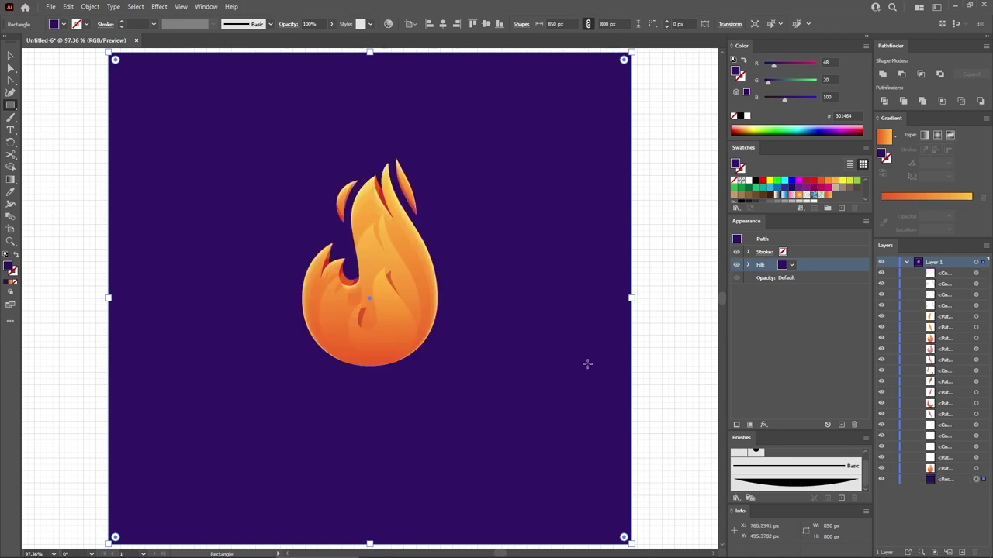
left_click(892, 479)
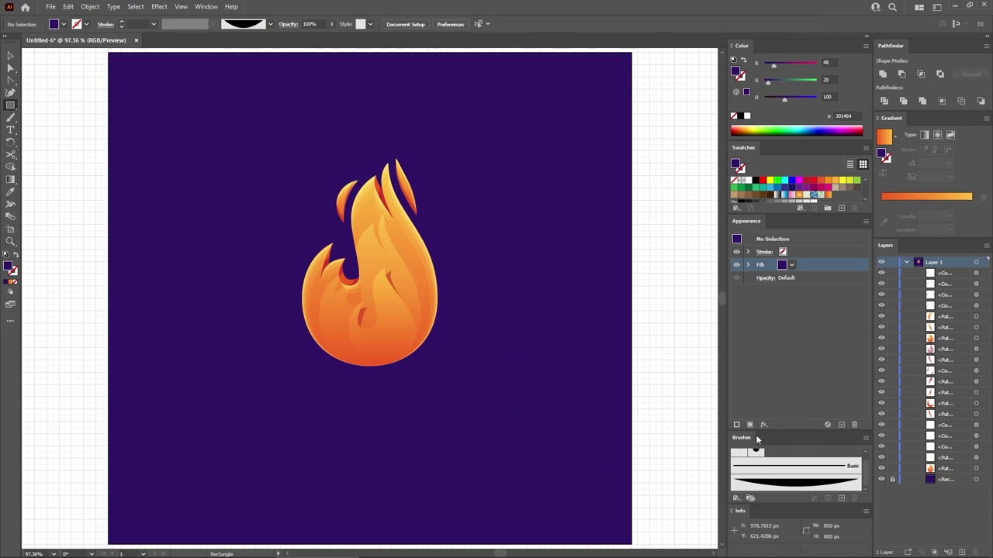
- Add a second fill to the main flame shape, below its gradient fill, and color it black
left_click(10, 56)
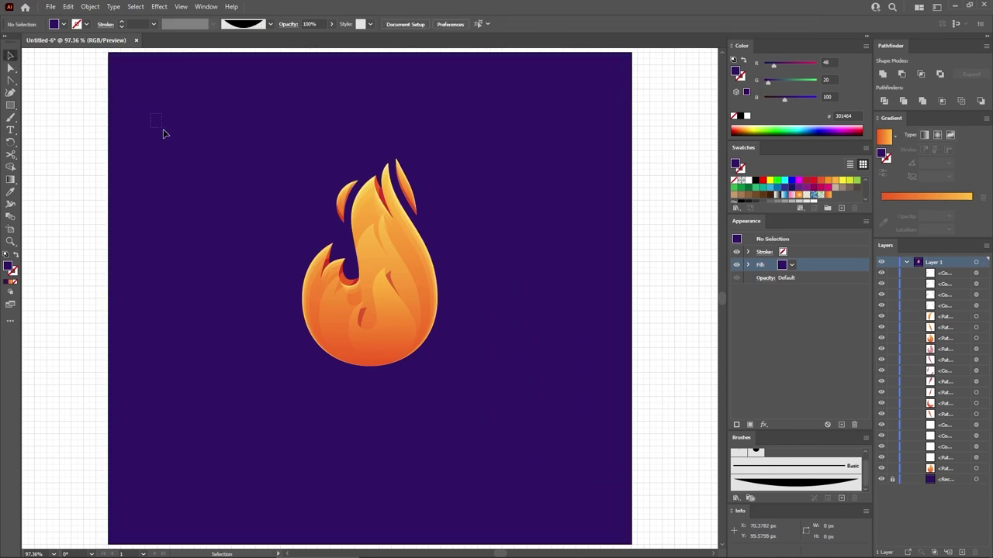
left_click(415, 266)
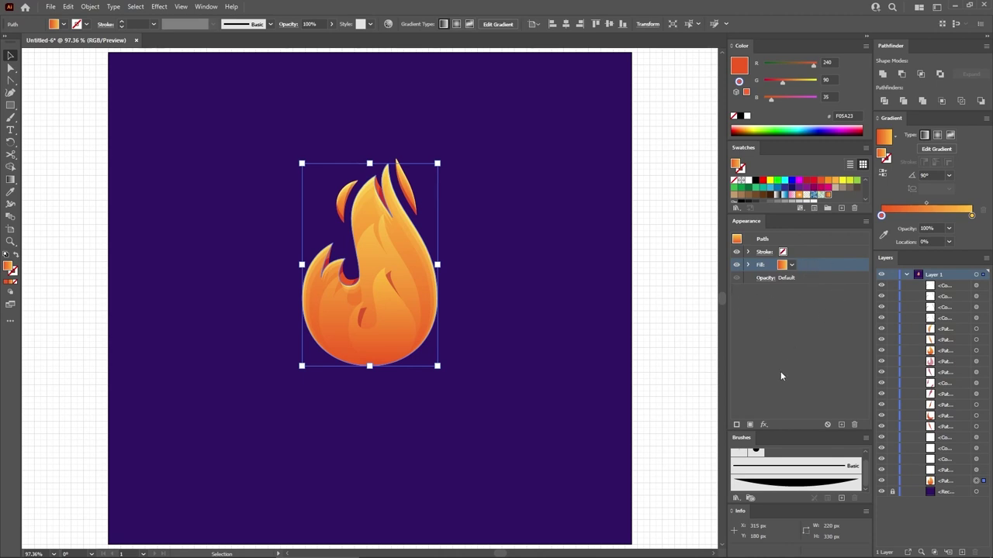
left_click(752, 424)
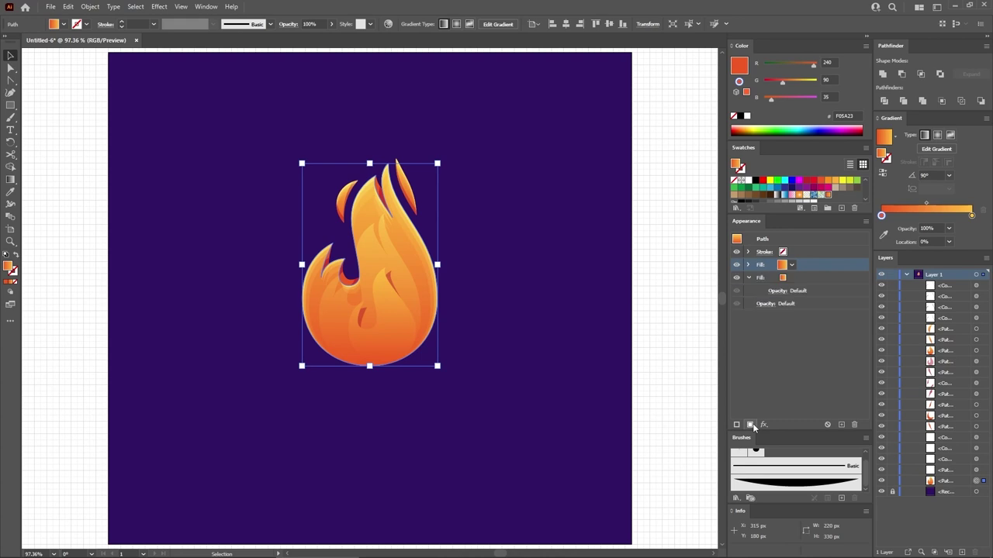
left_click(827, 281)
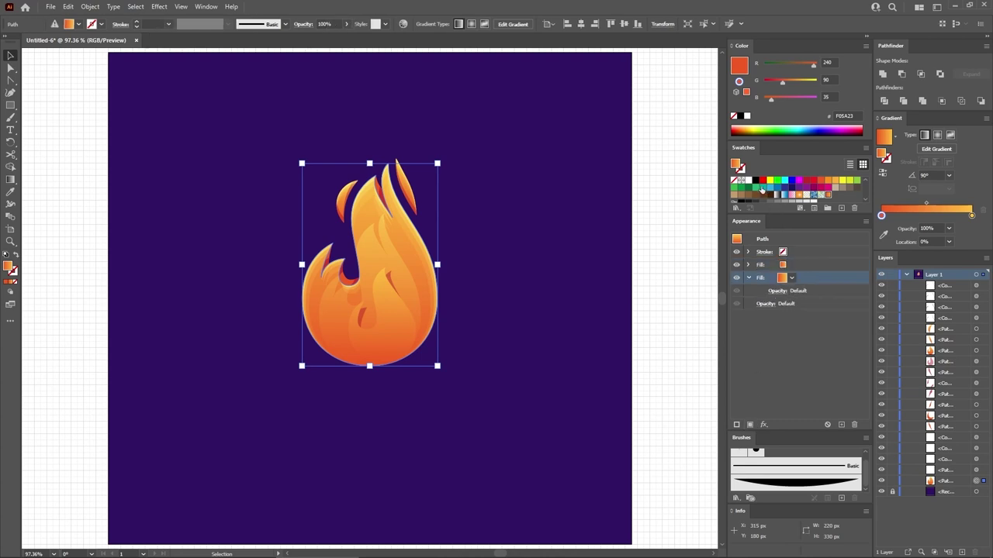
left_click(757, 181)
- Apply an Offset Path effect of -15 px to the flame's black fill
left_click(161, 7)
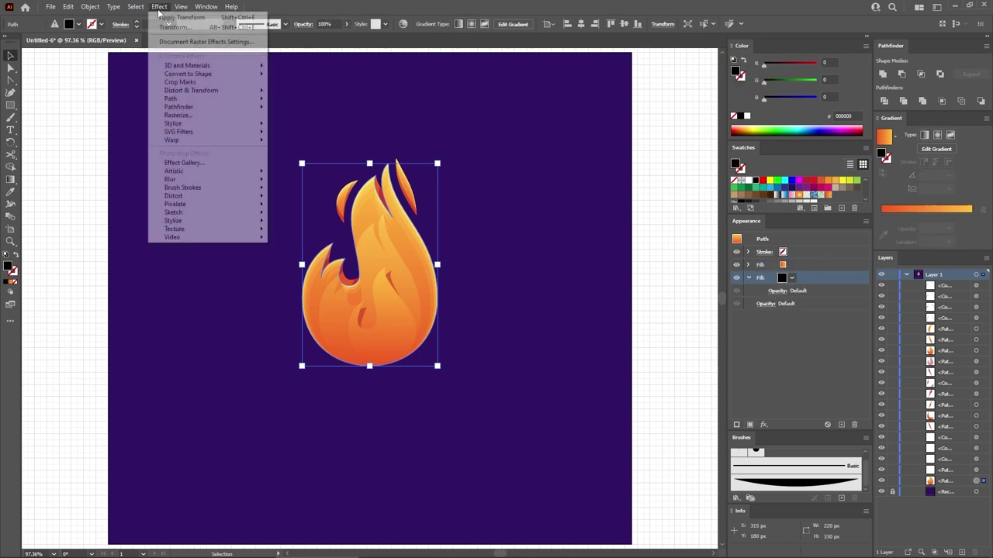
mouse_move(194, 99)
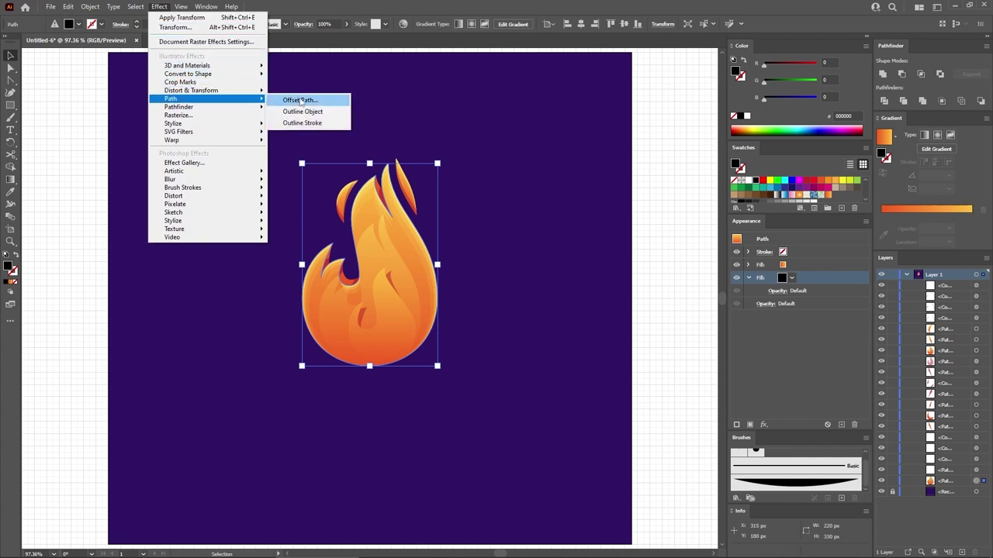
left_click(299, 100)
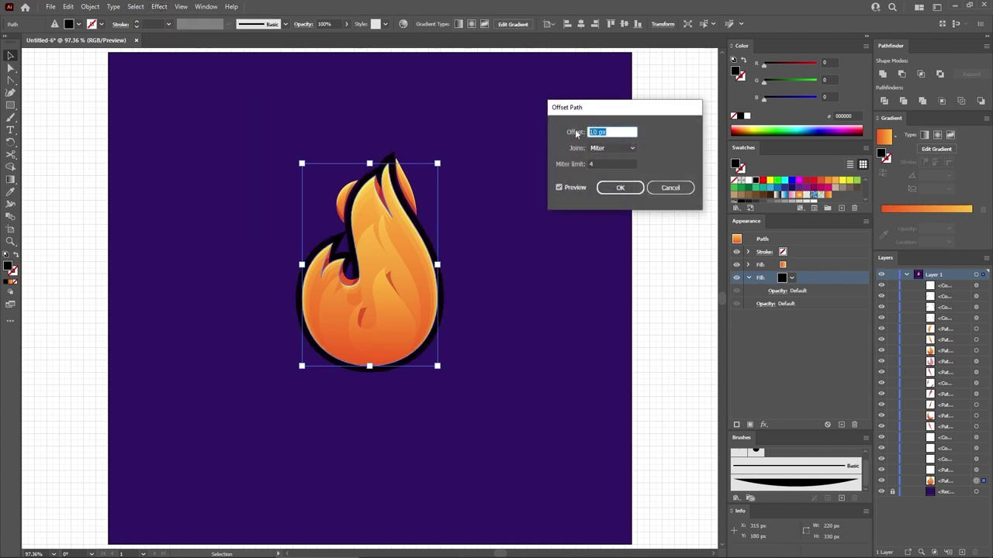
type("-15")
left_click(620, 187)
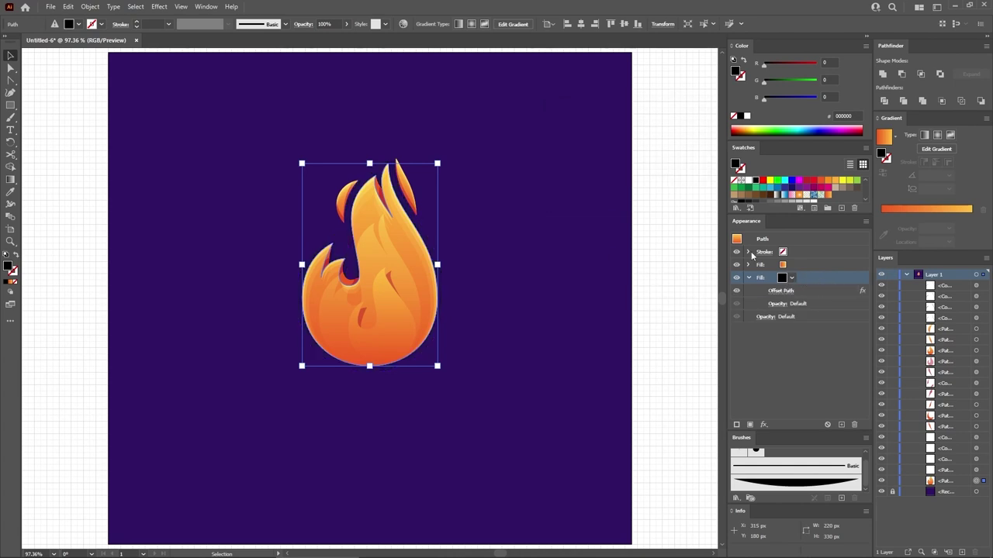
- Apply a Transform effect to the black fill that moves it 30 px vertically
left_click(159, 7)
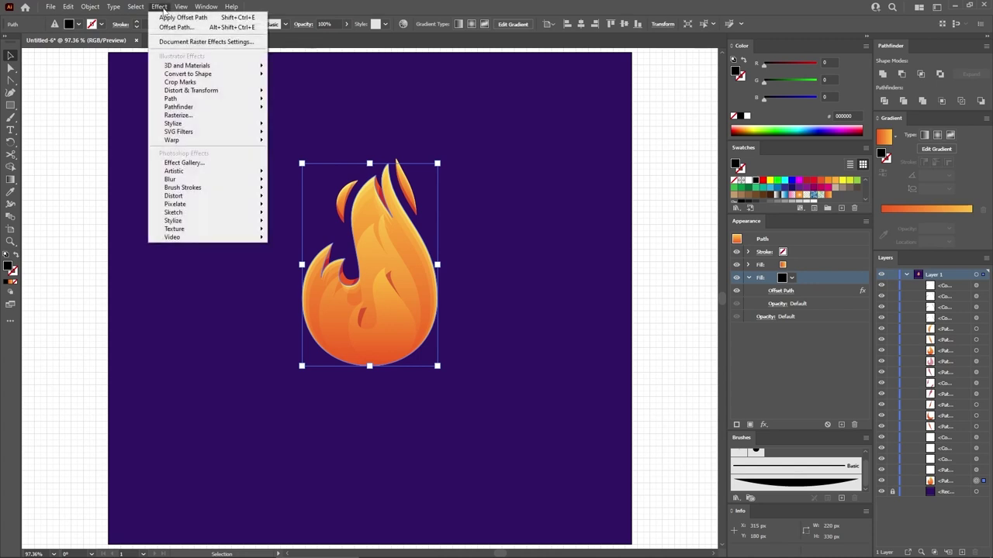
mouse_move(172, 93)
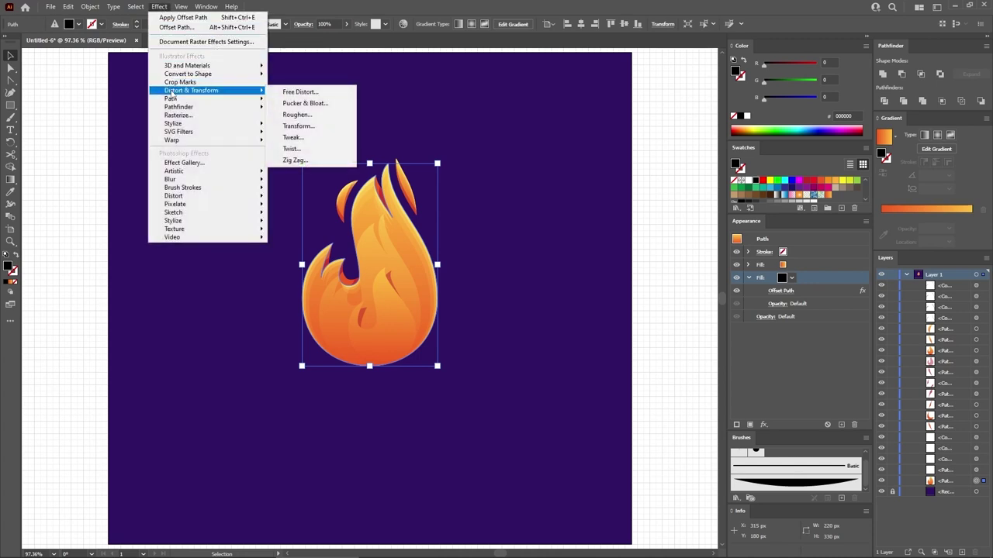
left_click(301, 126)
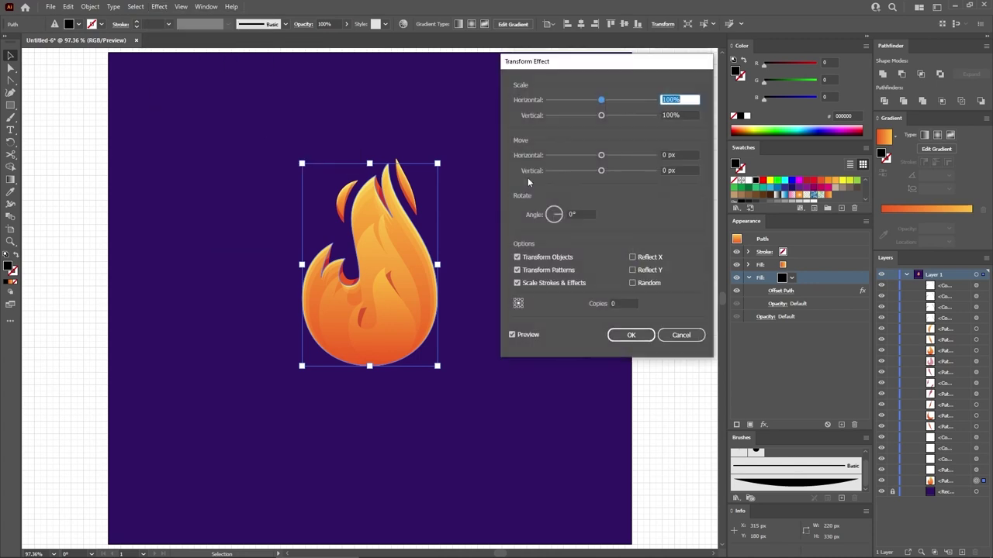
left_click_drag(601, 172, 619, 174)
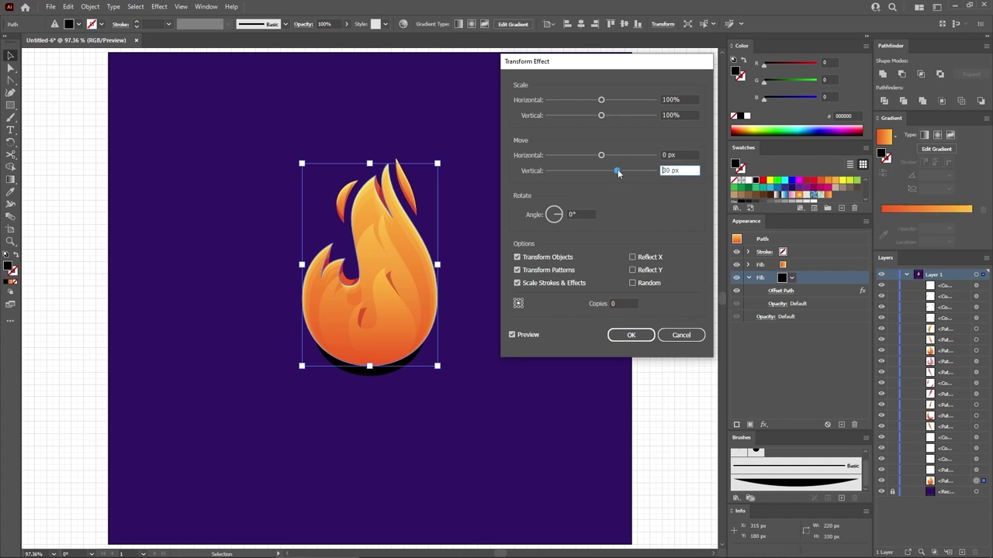
left_click(631, 335)
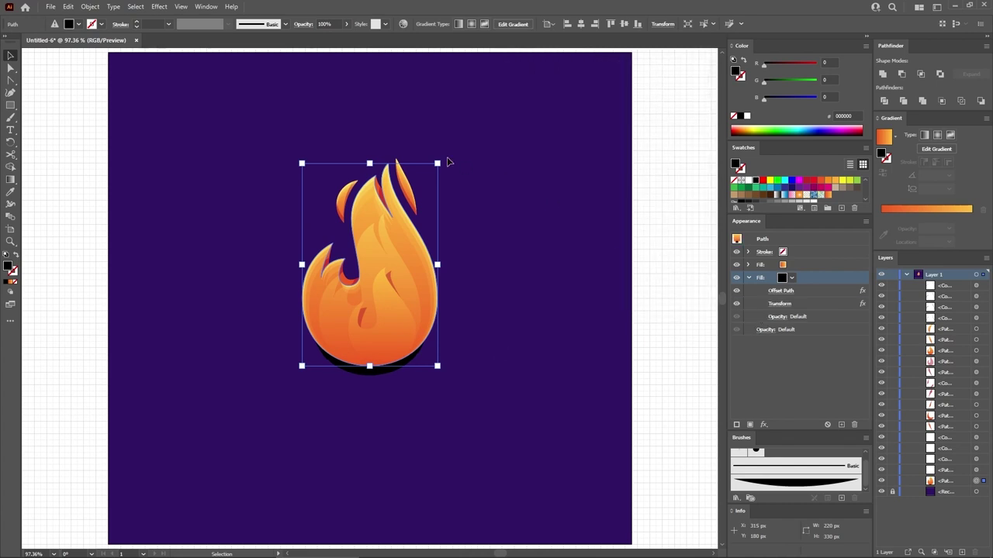
- Apply a Gaussian Blur effect with a 15-pixel radius to the black shadow fill
left_click(159, 7)
mouse_move(171, 180)
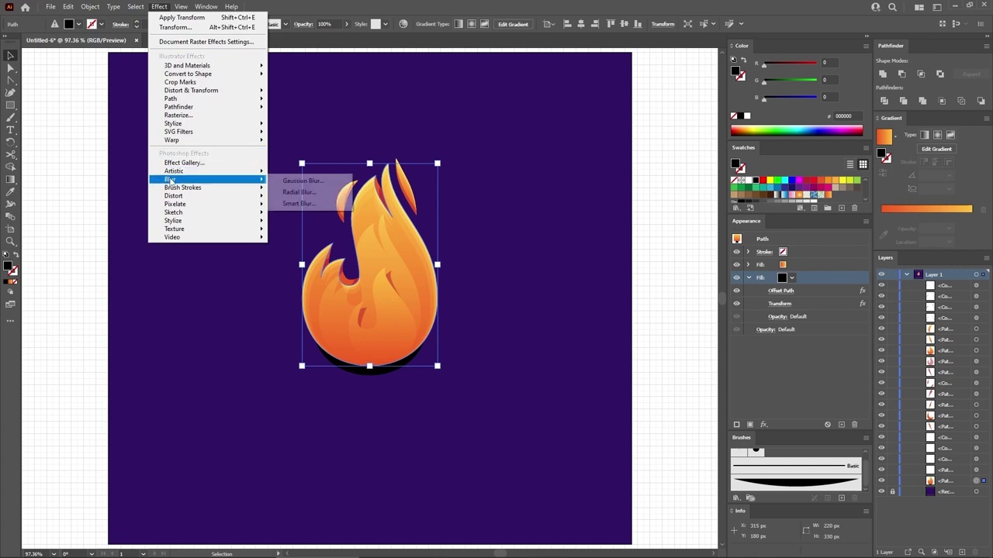
left_click(306, 179)
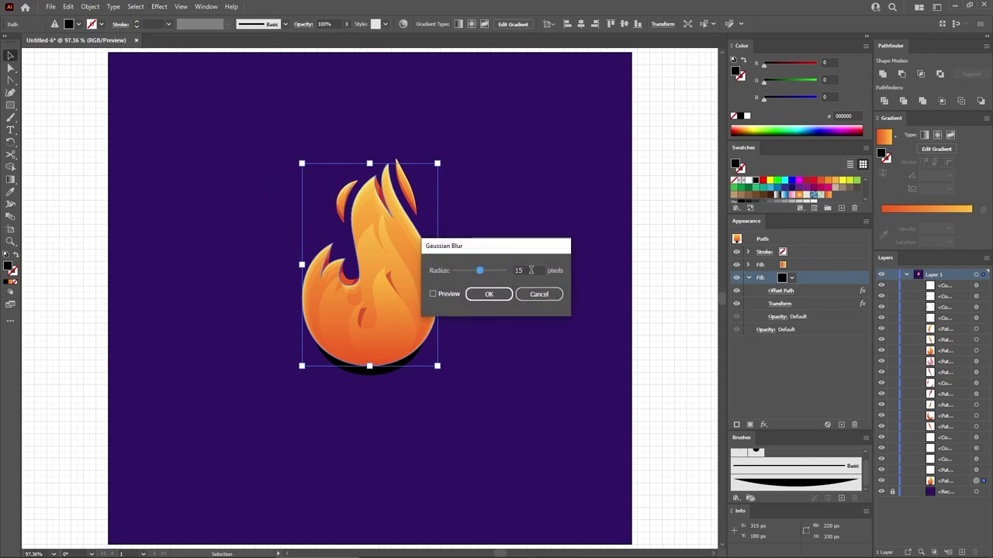
left_click(530, 270)
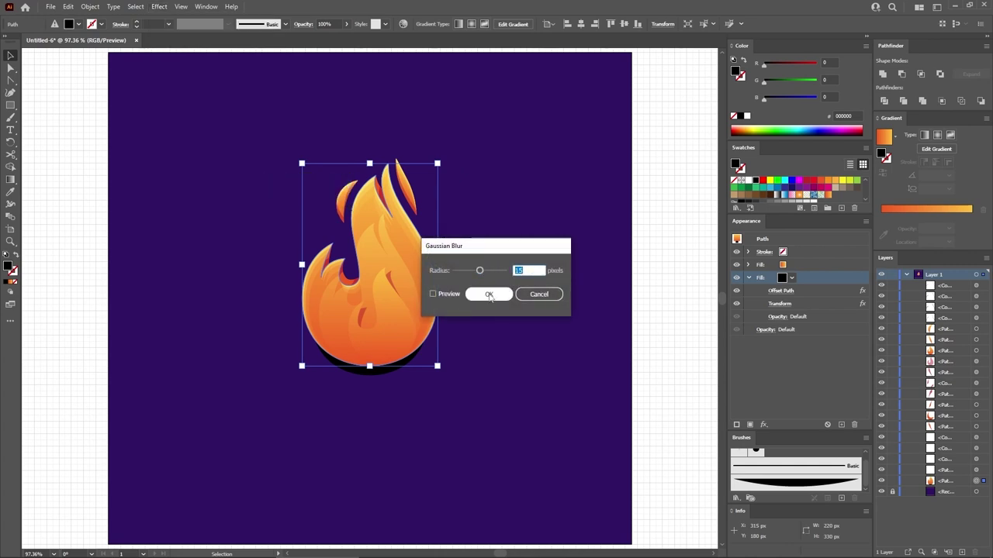
left_click(488, 295)
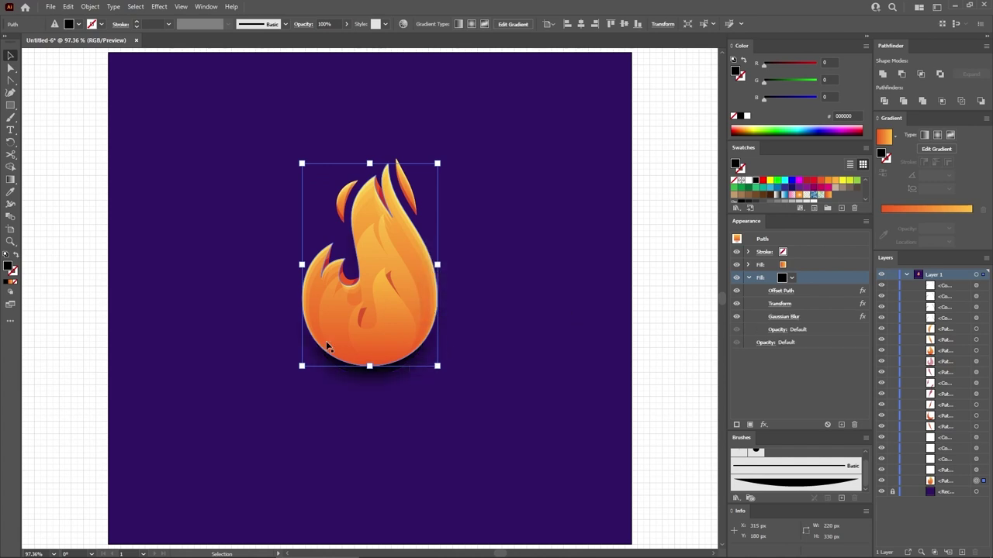
- Set the black shadow fill to 50% opacity with the Soft Light blending mode and collapse its settings
left_click(783, 331)
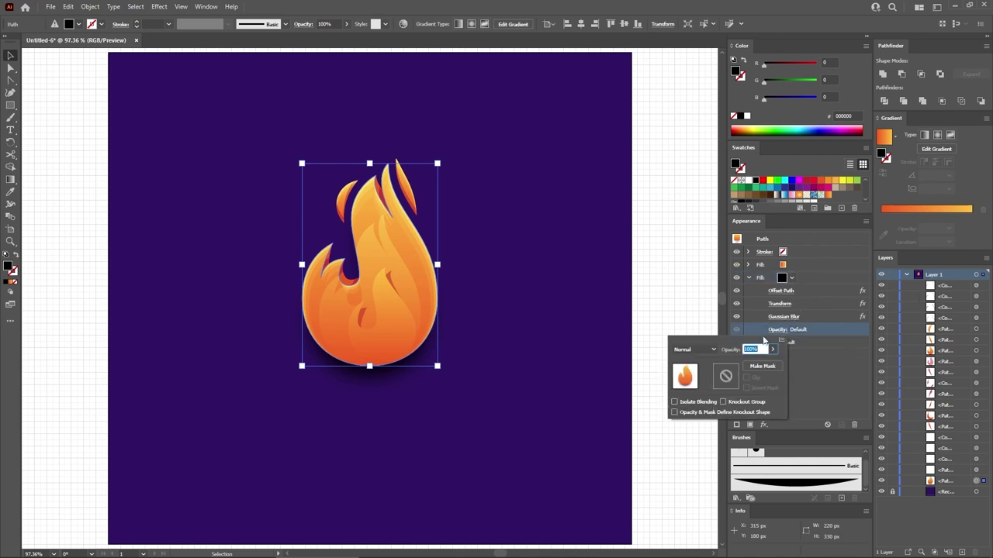
type("50")
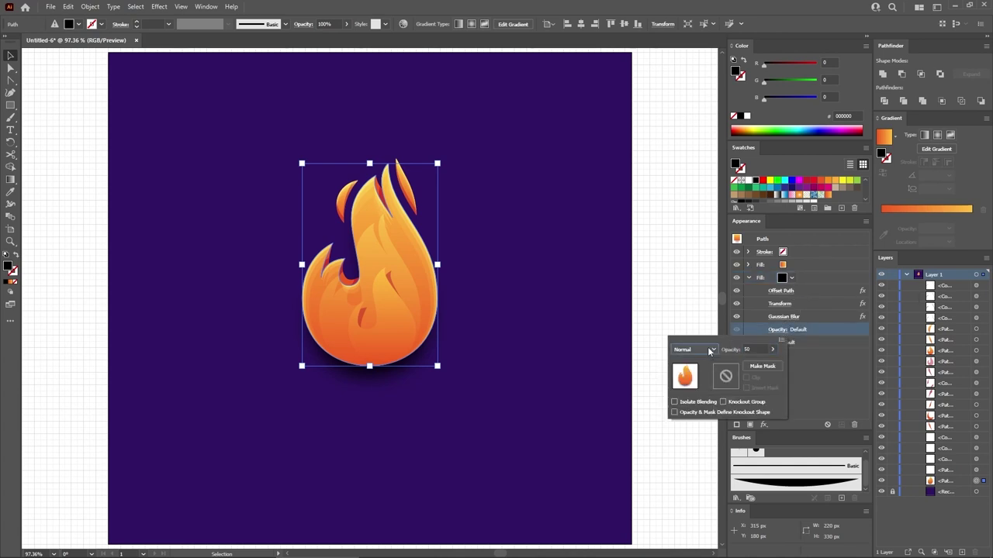
left_click(695, 350)
left_click(703, 459)
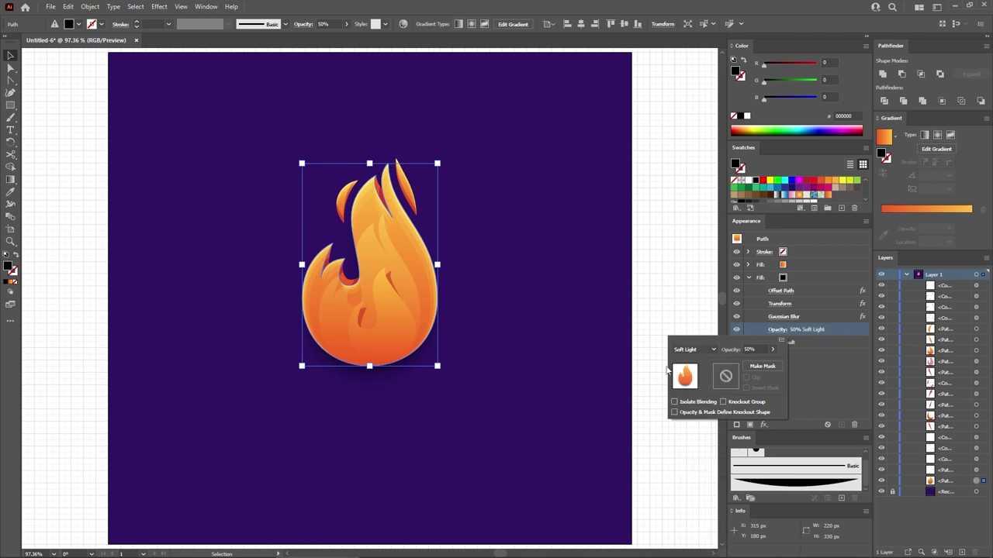
left_click(812, 280)
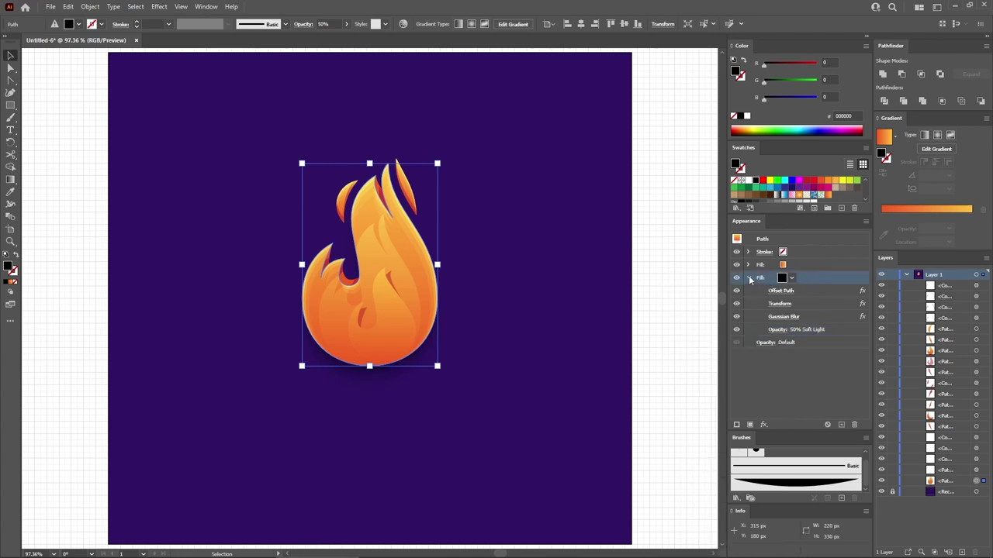
left_click(749, 278)
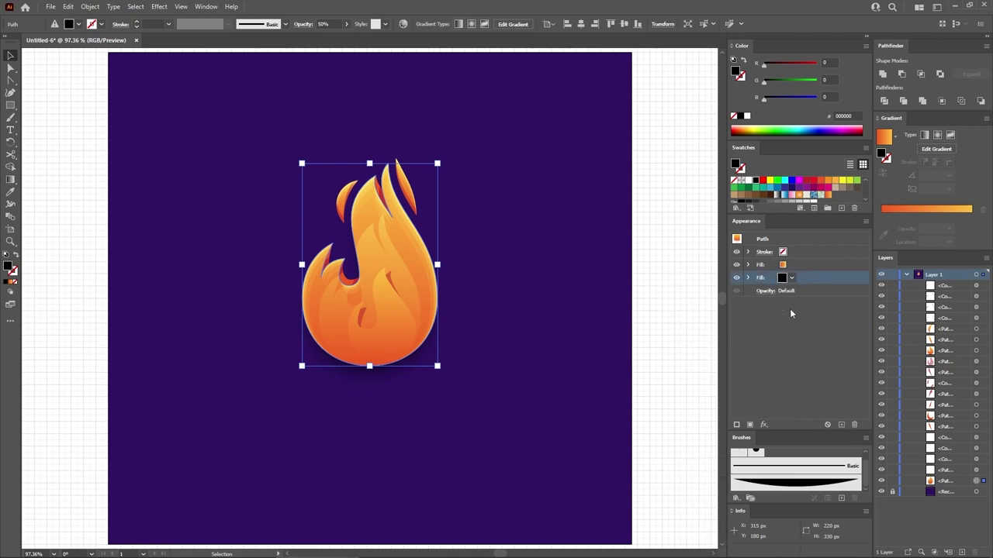
- Add a third fill to the main flame shape, beneath the black shadow fill, and color it white
left_click(750, 424)
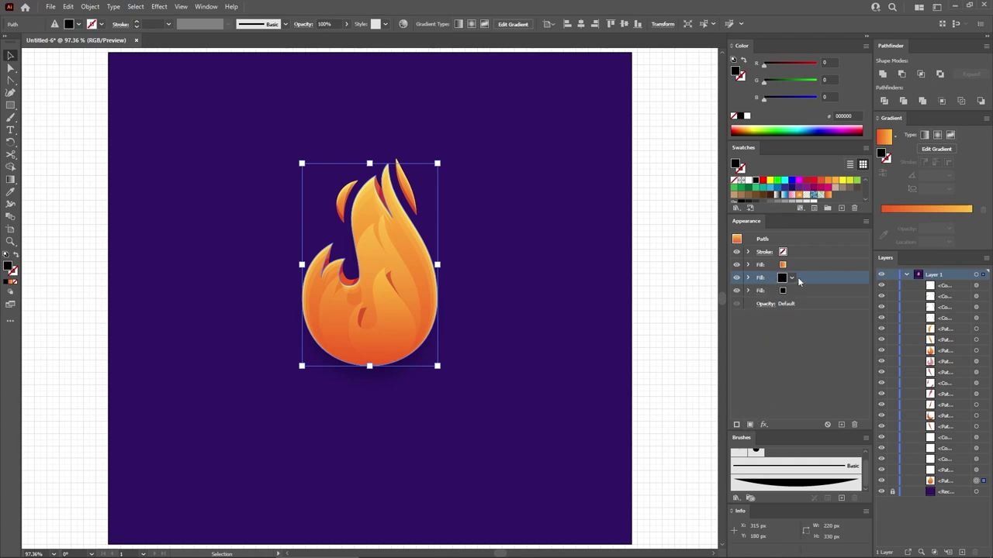
left_click_drag(810, 276, 799, 299)
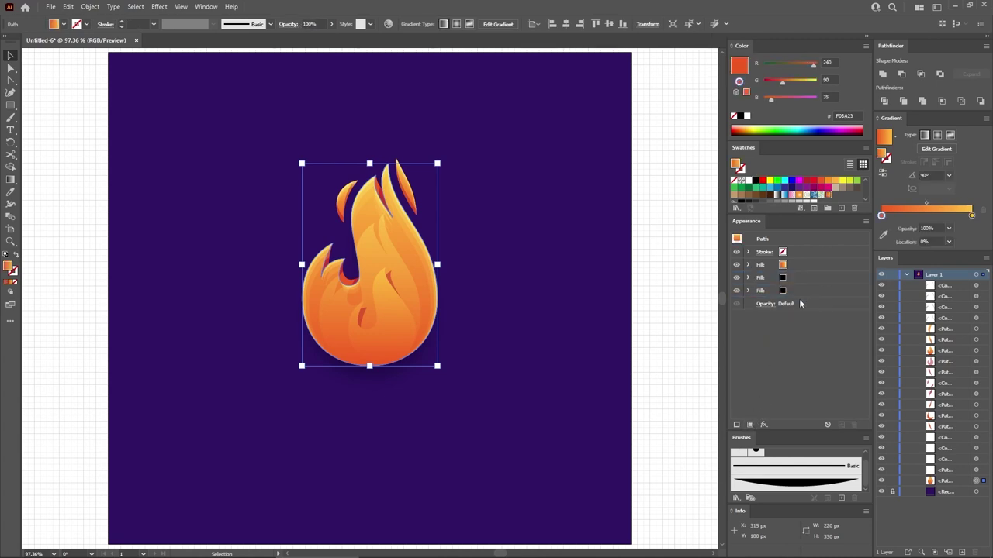
left_click(805, 290)
left_click(749, 290)
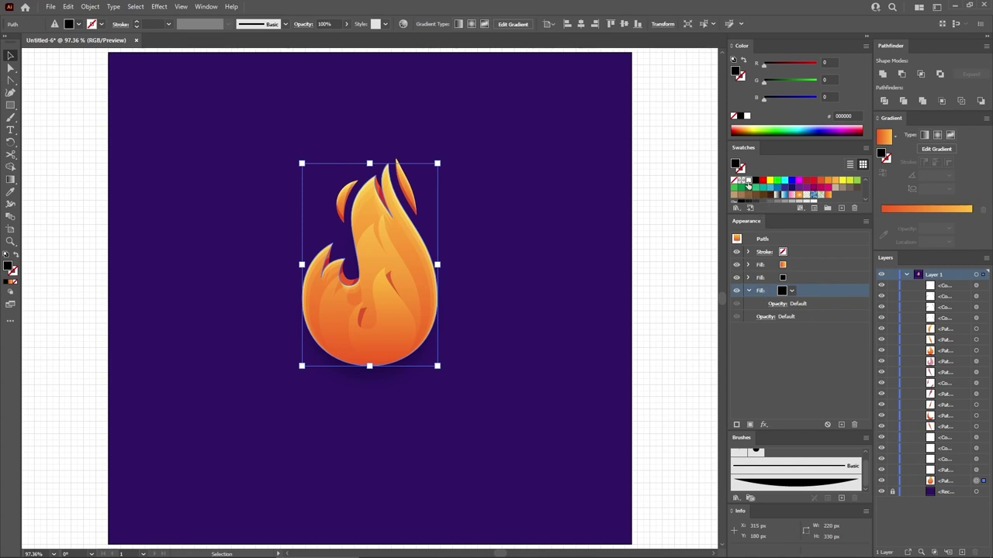
left_click(747, 181)
- Set the white fill to 40% opacity with the Overlay blending mode
left_click(779, 304)
type("40")
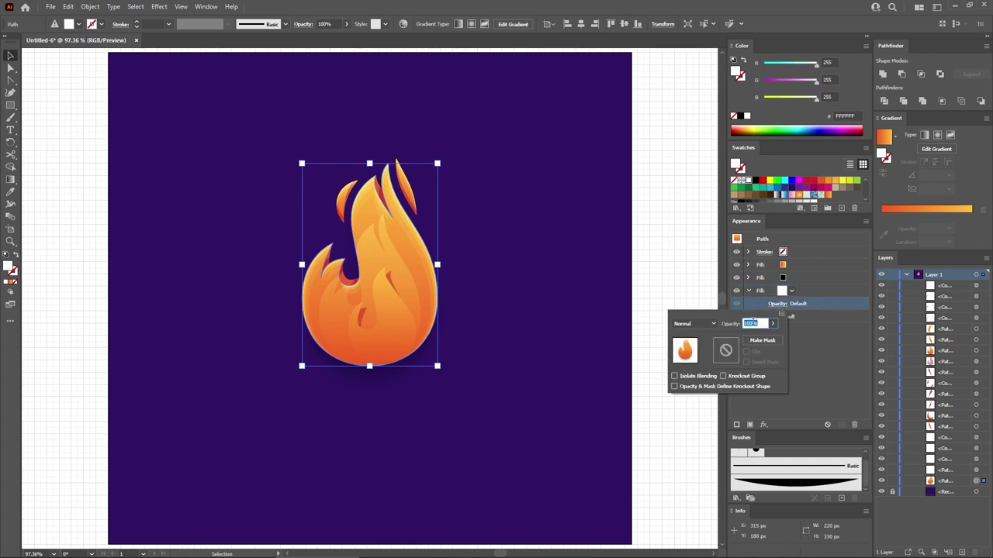
left_click(694, 324)
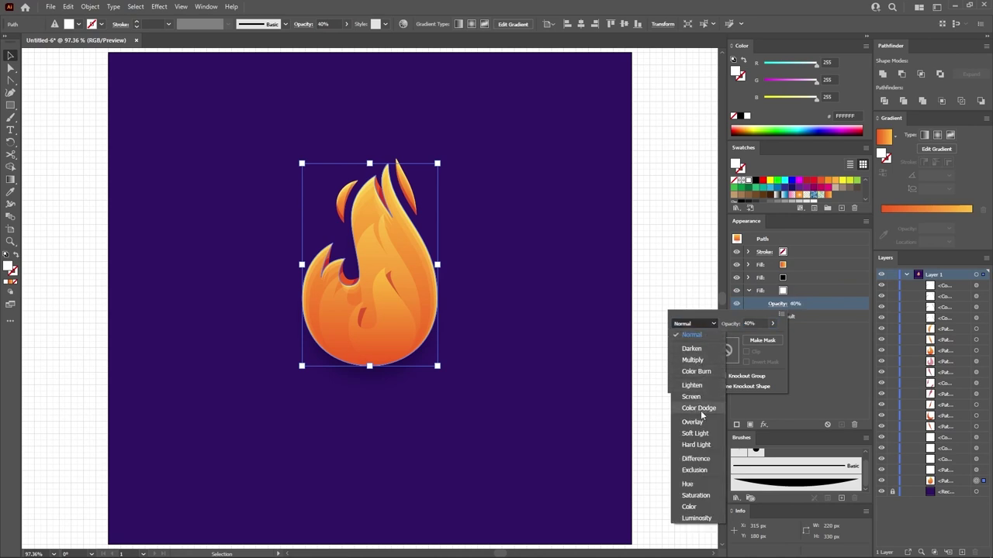
left_click(696, 422)
left_click(802, 295)
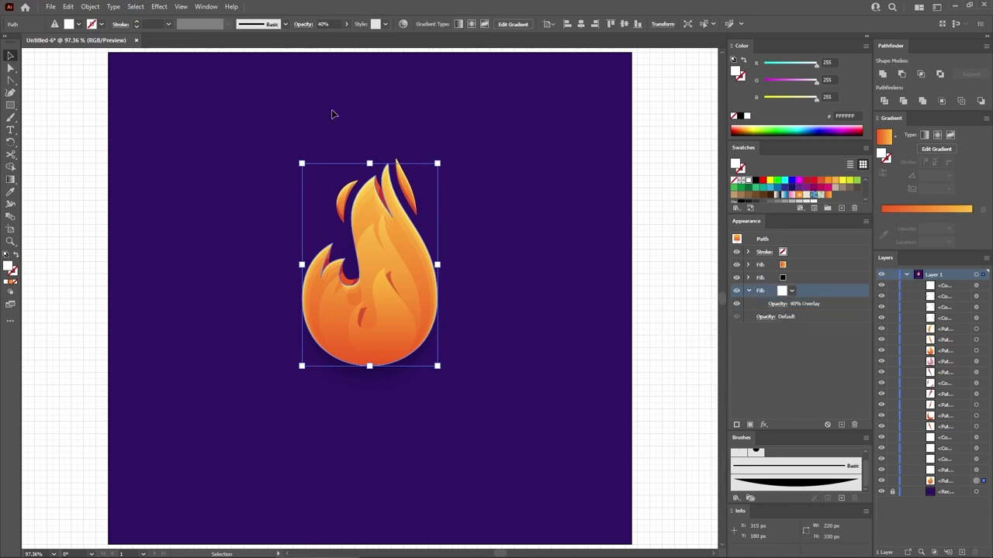
- Apply a Transform effect to the white fill, scaling it 110% horizontally and vertically from the bottom-centre reference point, and collapse its settings
left_click(159, 6)
mouse_move(199, 91)
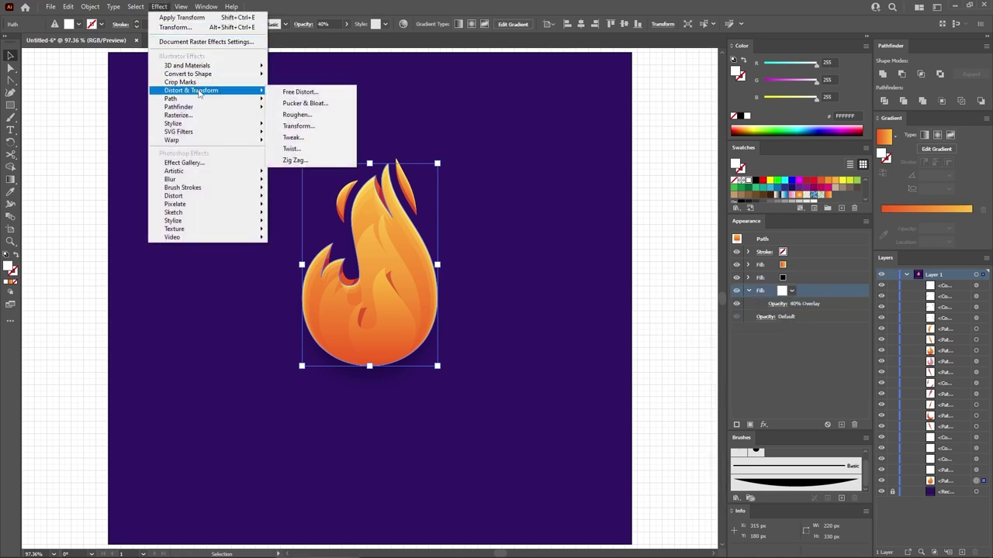
left_click(298, 126)
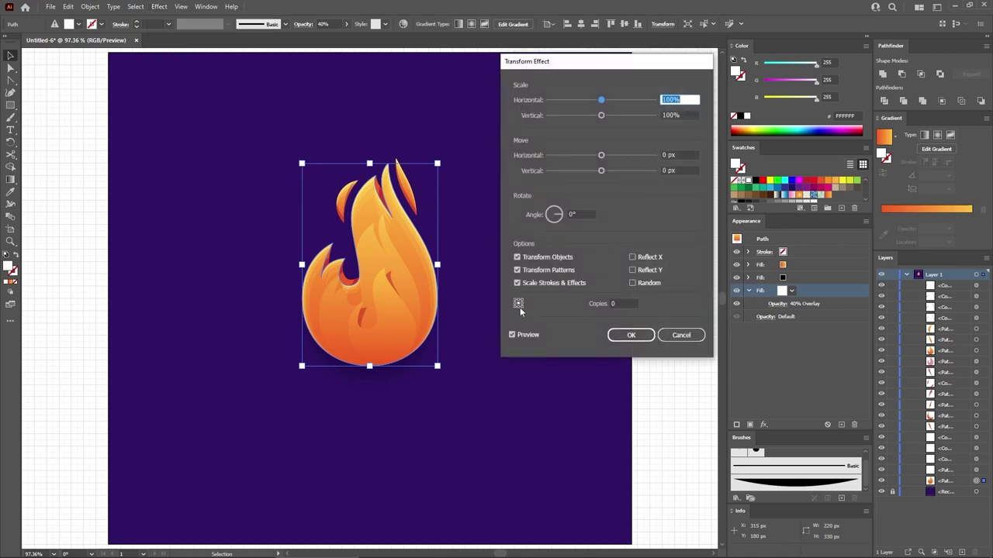
type("110")
key("Tab")
type("110")
left_click(687, 100)
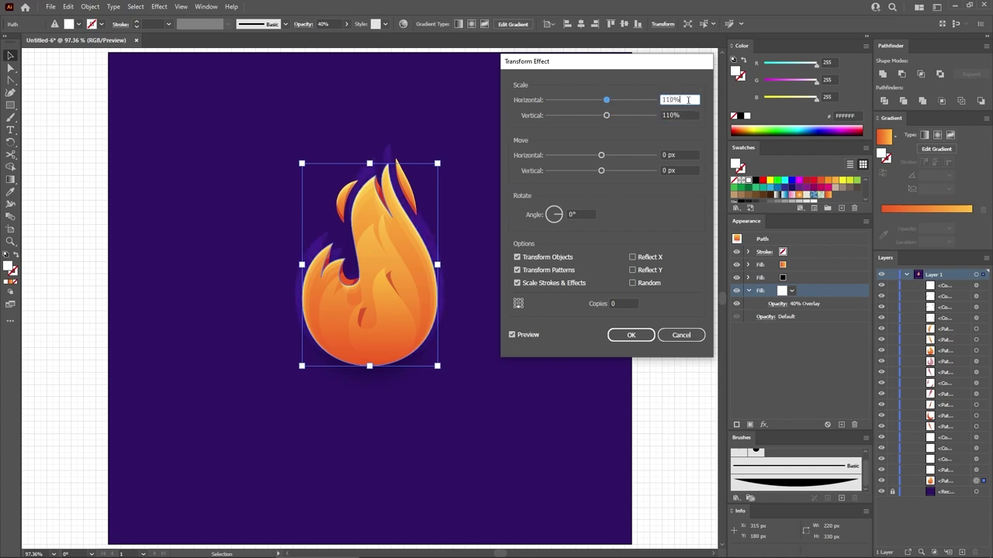
left_click(634, 335)
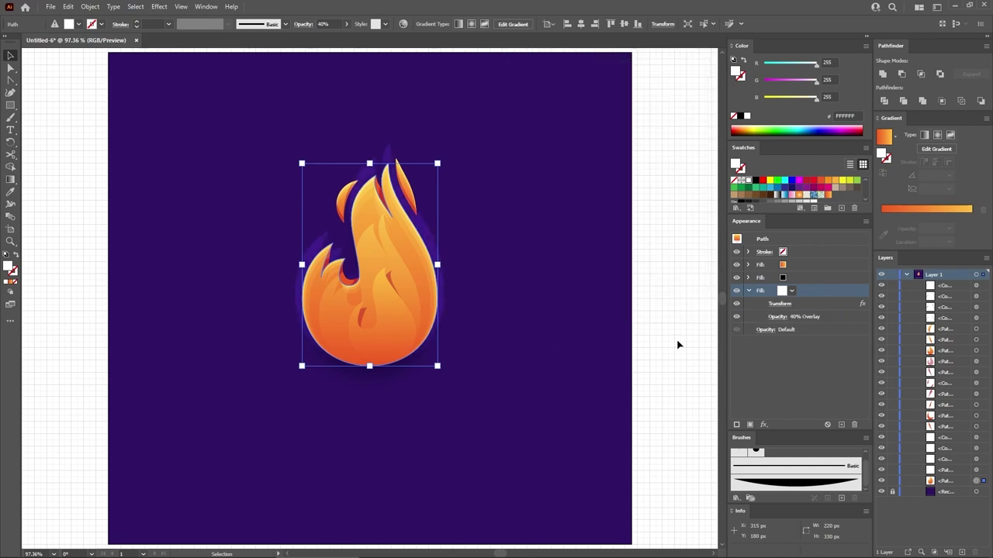
left_click(674, 307)
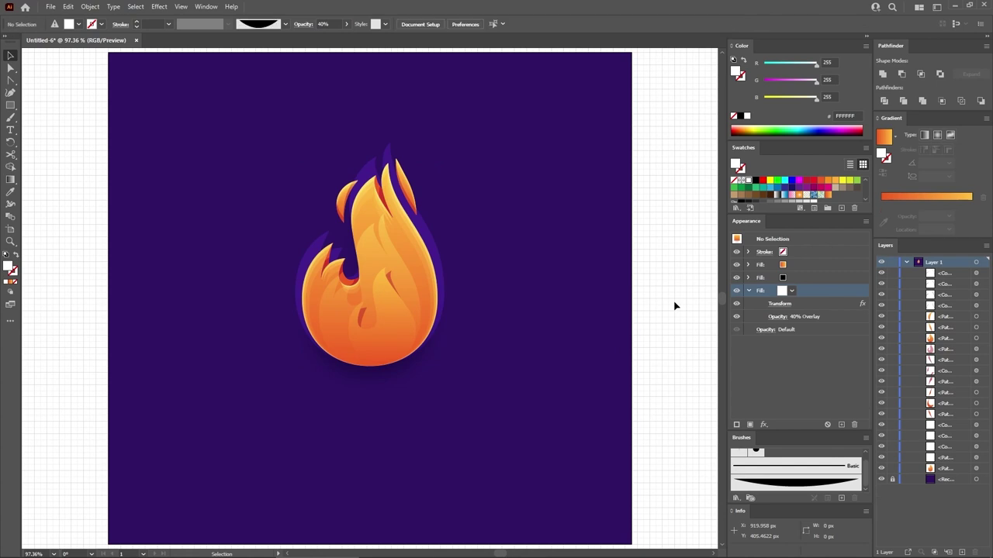
left_click(748, 292)
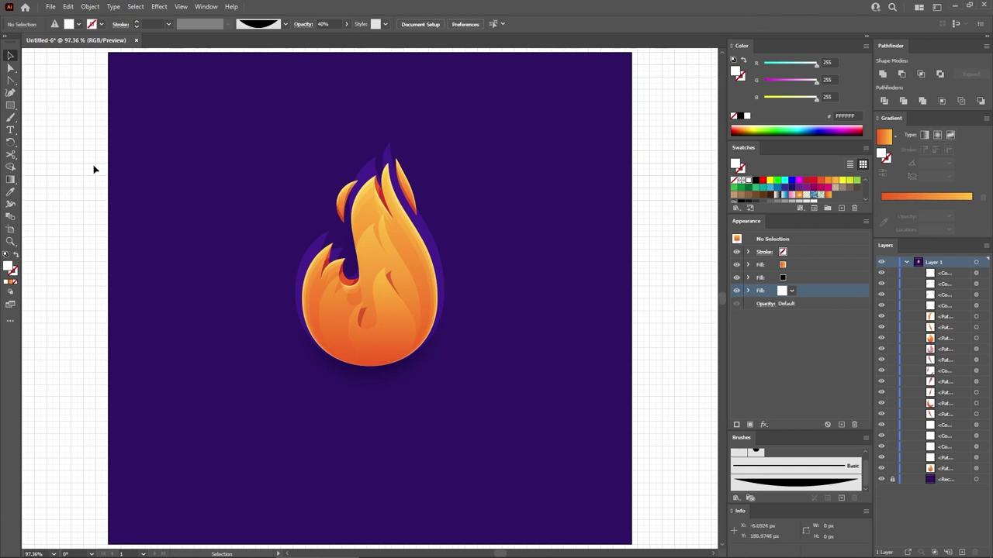
- Set up the Type tool with the Bakar font at 70 px
key("t")
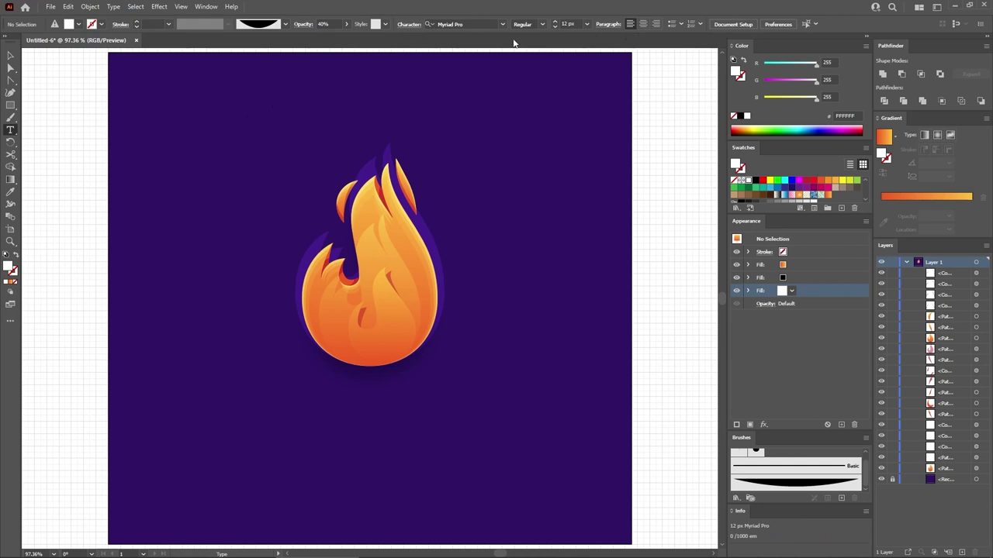
left_click(470, 25)
type("baka")
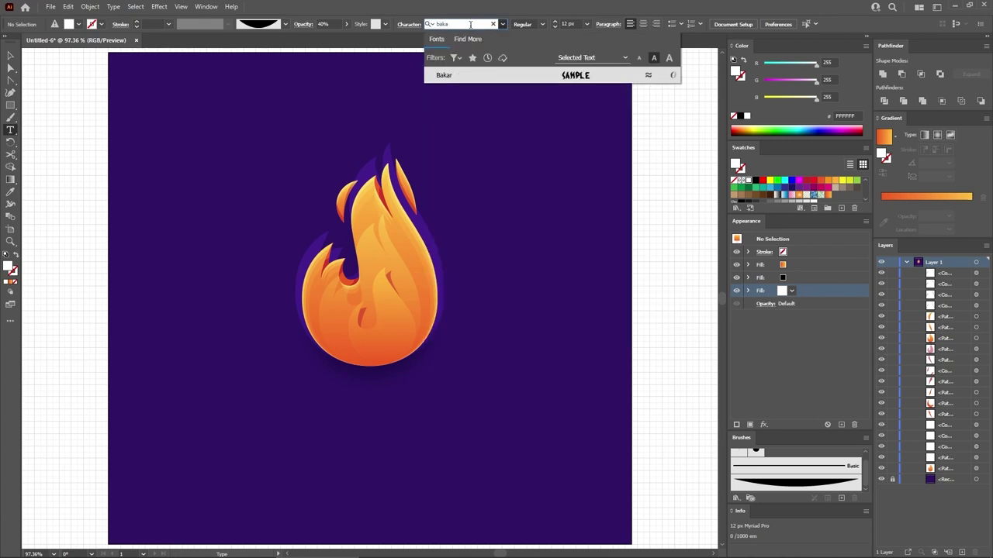
key("Return")
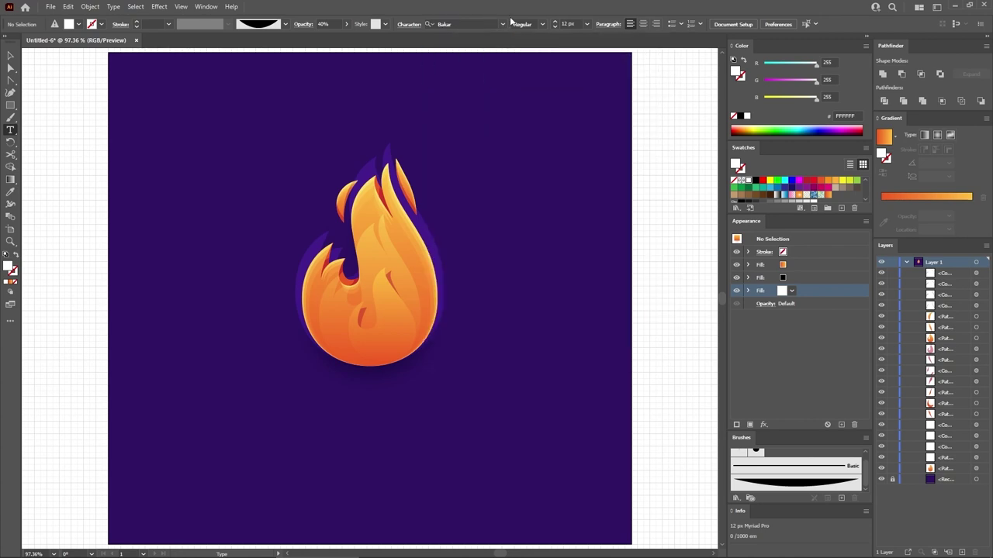
left_click(569, 24)
type("1")
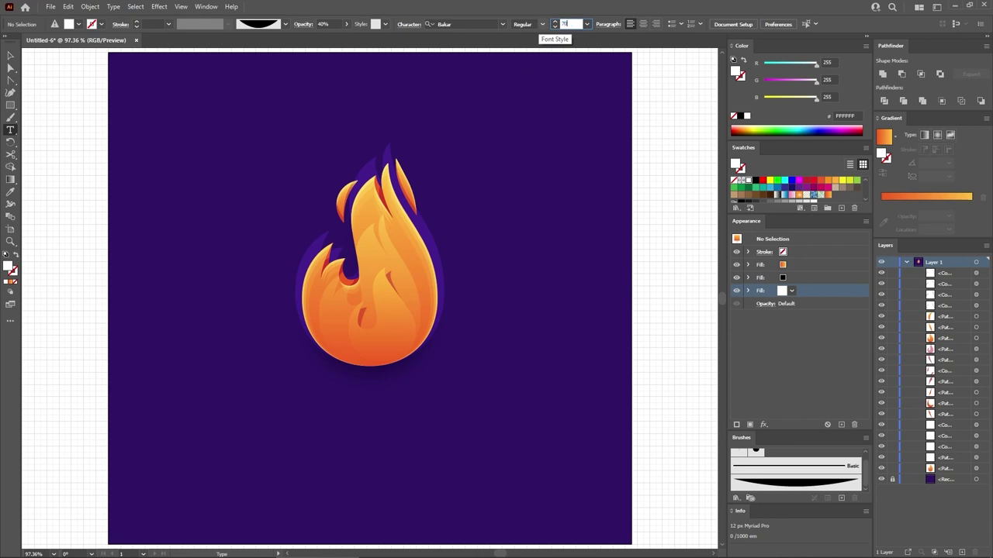
key("Return")
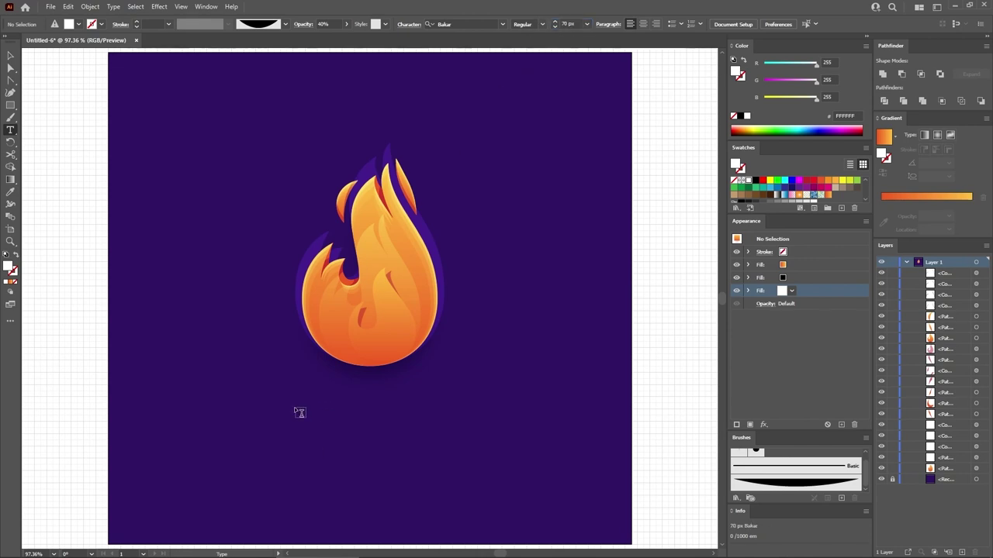
- Add the text FIREBALL below the flame and move it slightly down to sit centred under it
left_click(300, 412)
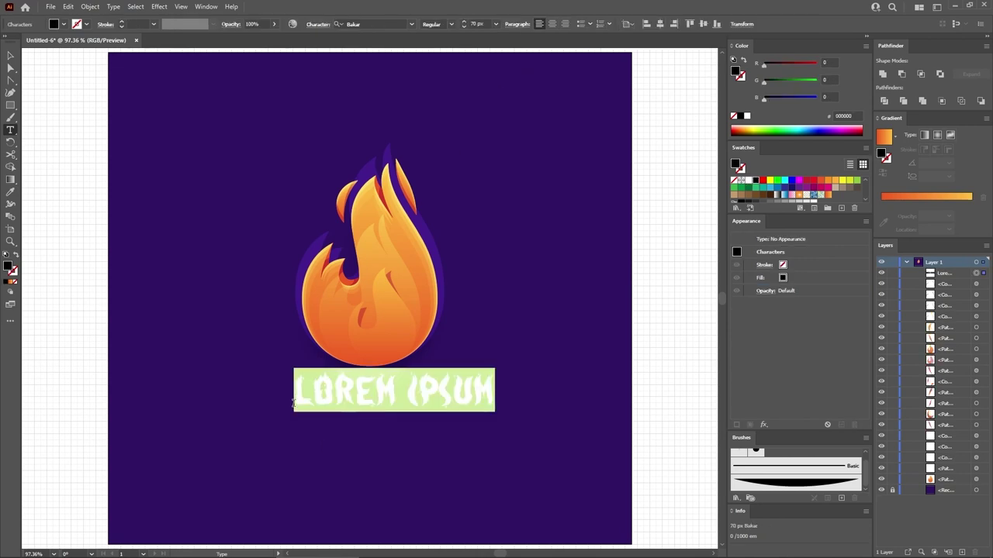
type("FIREBALL")
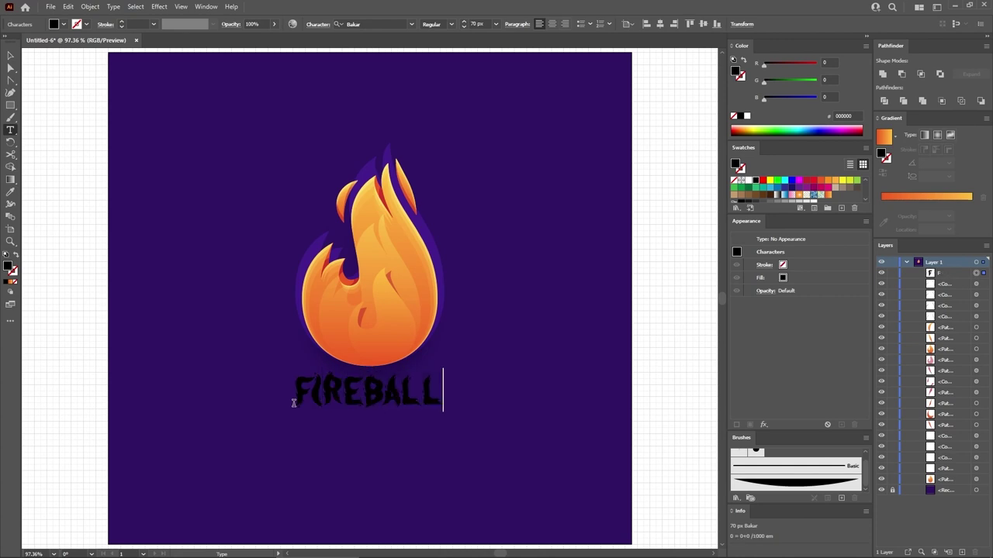
key("Escape")
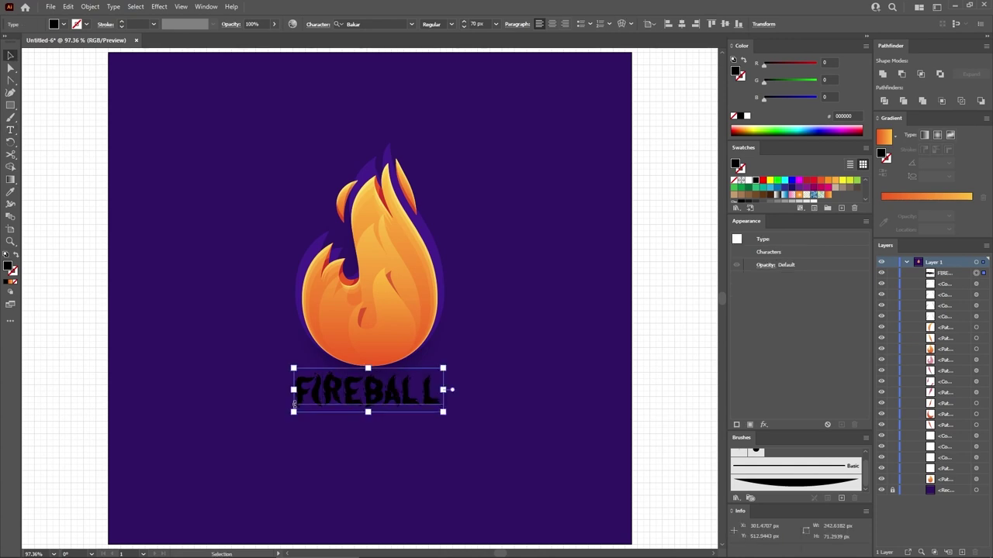
left_click_drag(376, 399, 388, 413)
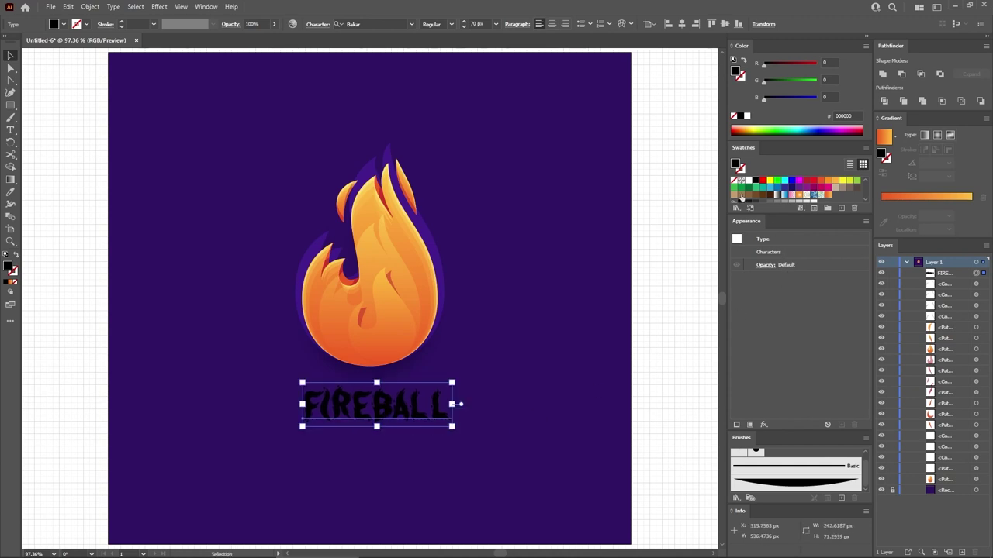
- Remove the text's default black color and add a new fill with the orange-to-yellow linear gradient at a 90° angle
left_click(734, 181)
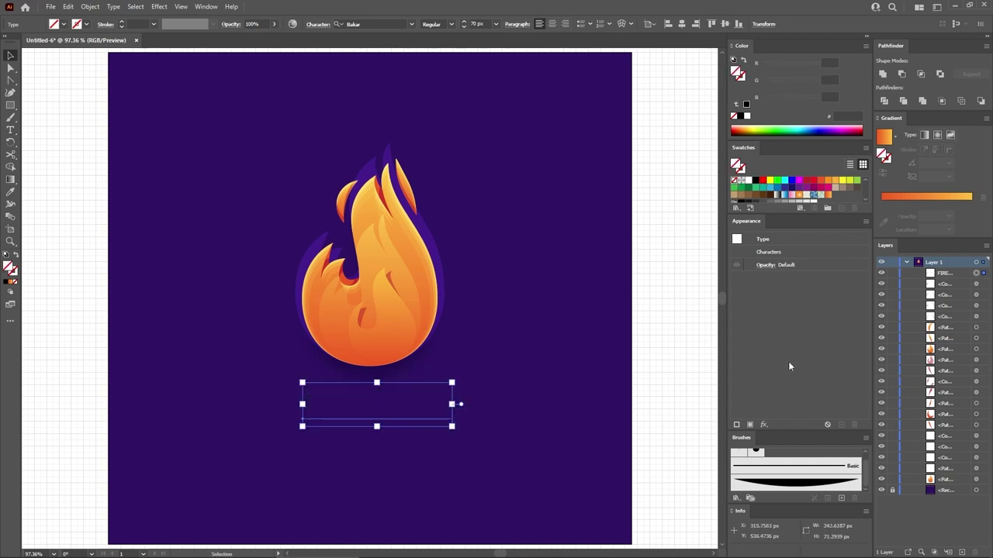
left_click(752, 425)
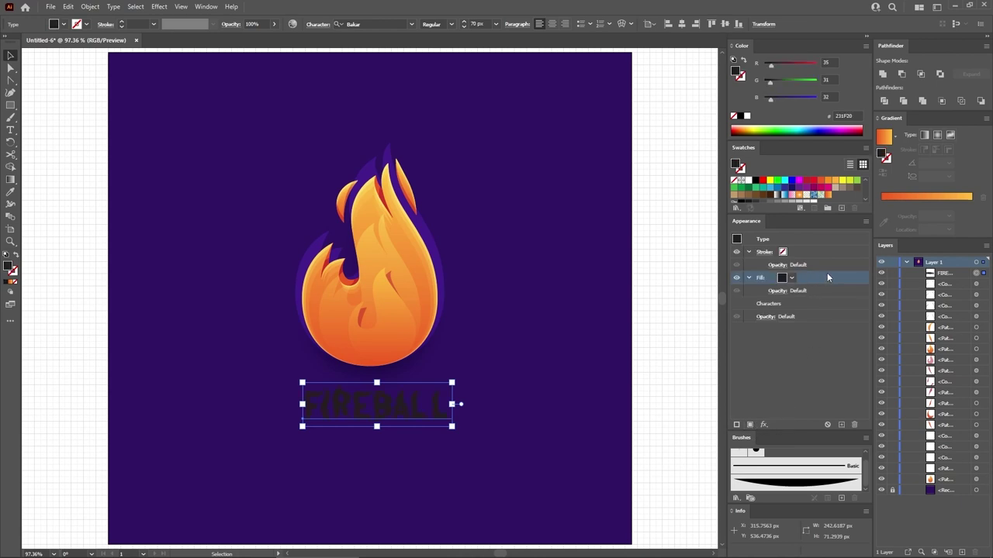
left_click(830, 198)
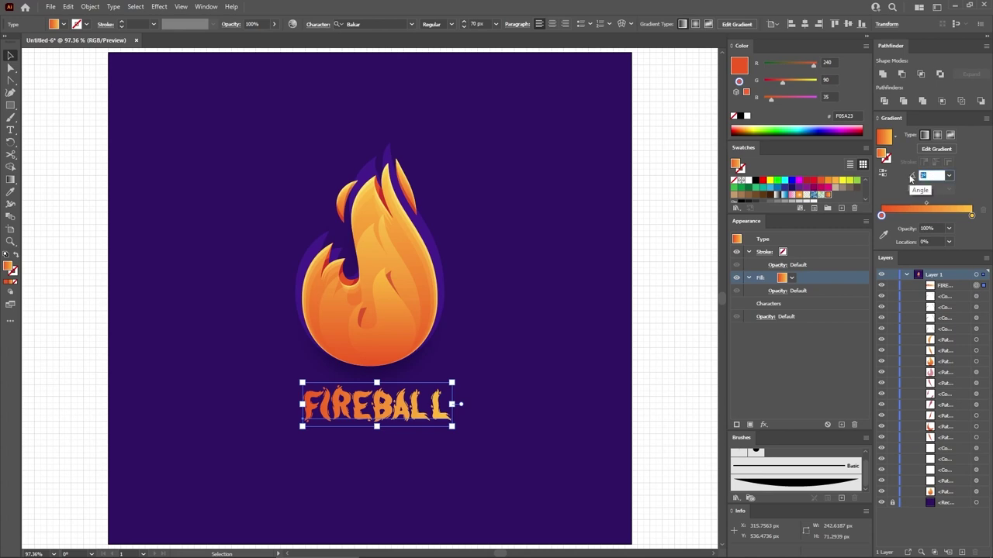
type("90")
key("Return")
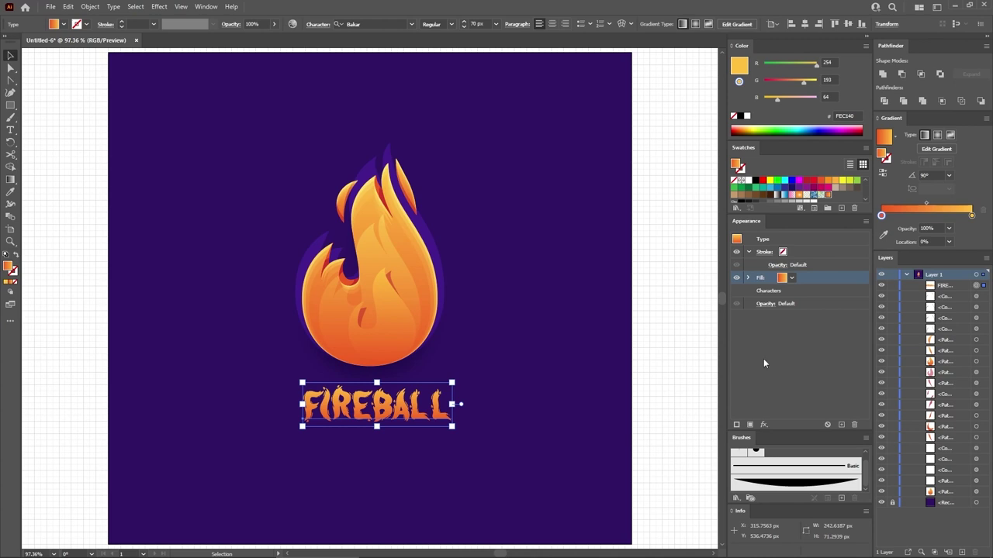
- Add a second fill above the text's orange gradient fill, with both gradient stops white and the end stop at 0% opacity
left_click(750, 425)
left_click(749, 278)
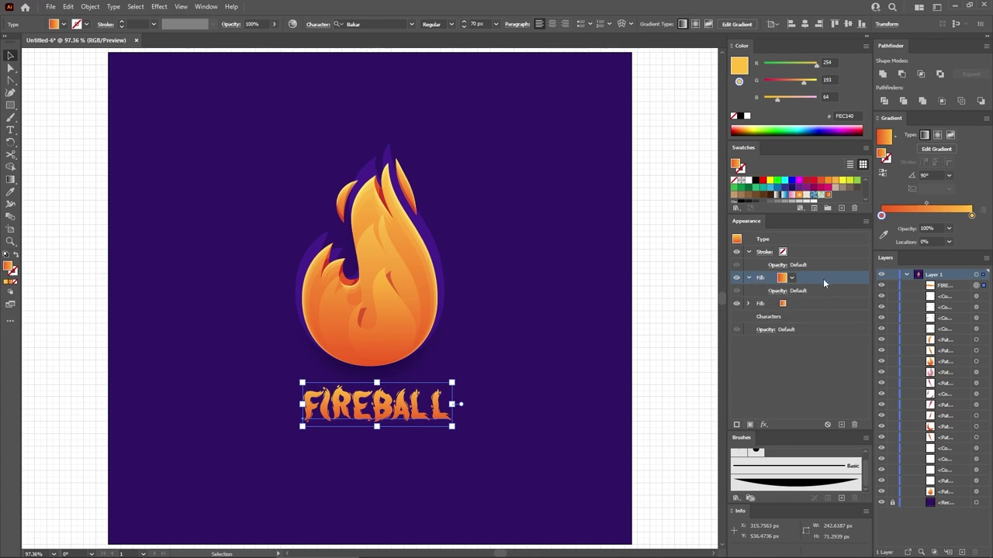
left_click(972, 215)
left_click(748, 180)
left_click(947, 229)
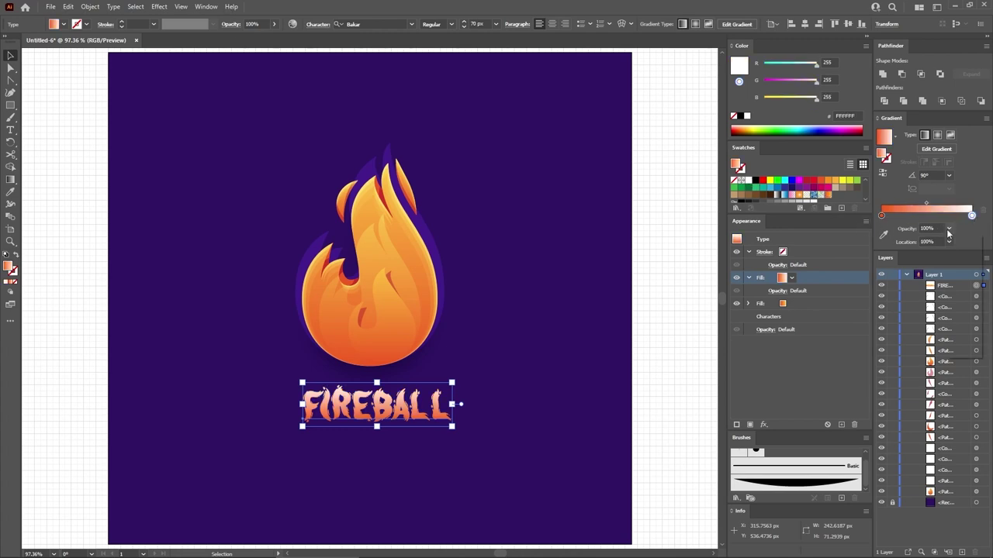
left_click(961, 240)
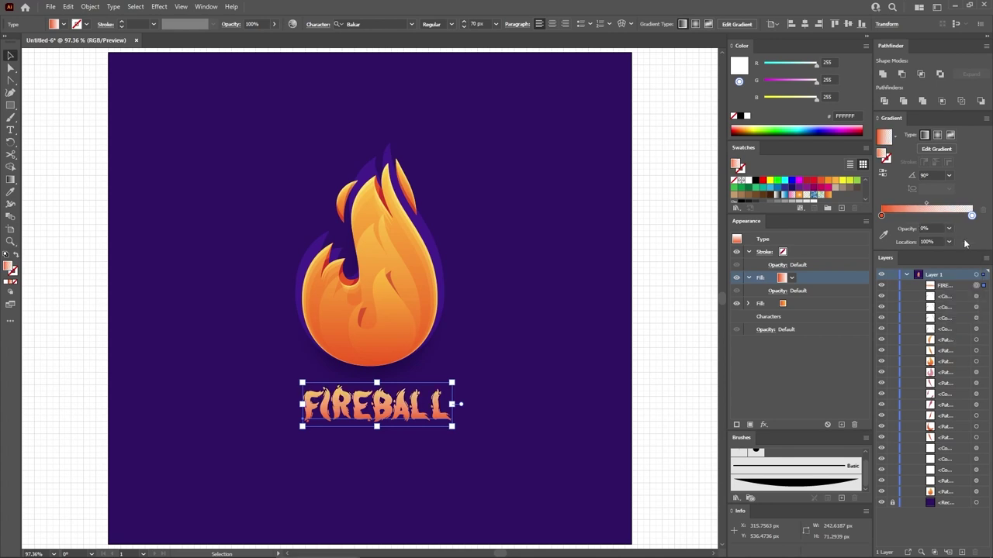
left_click(881, 215)
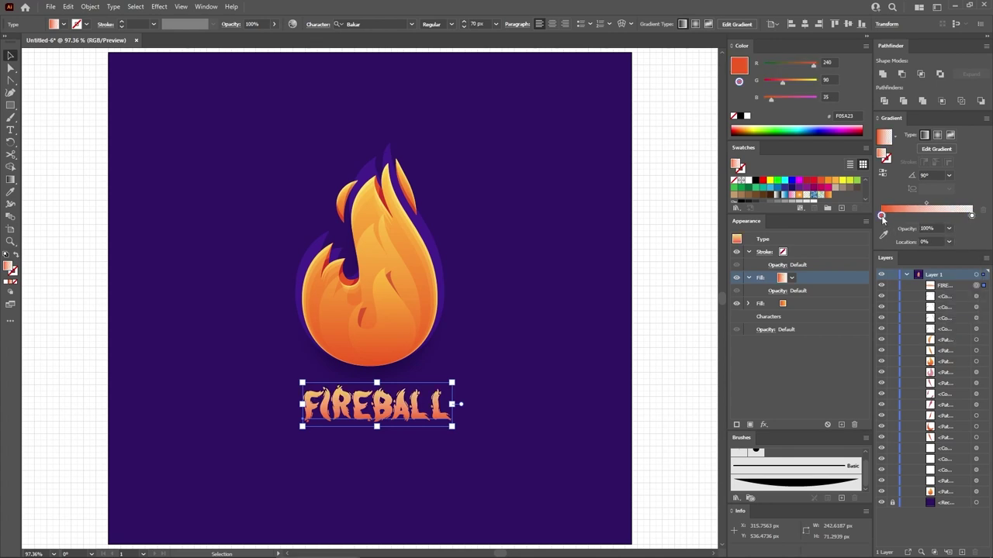
left_click(750, 182)
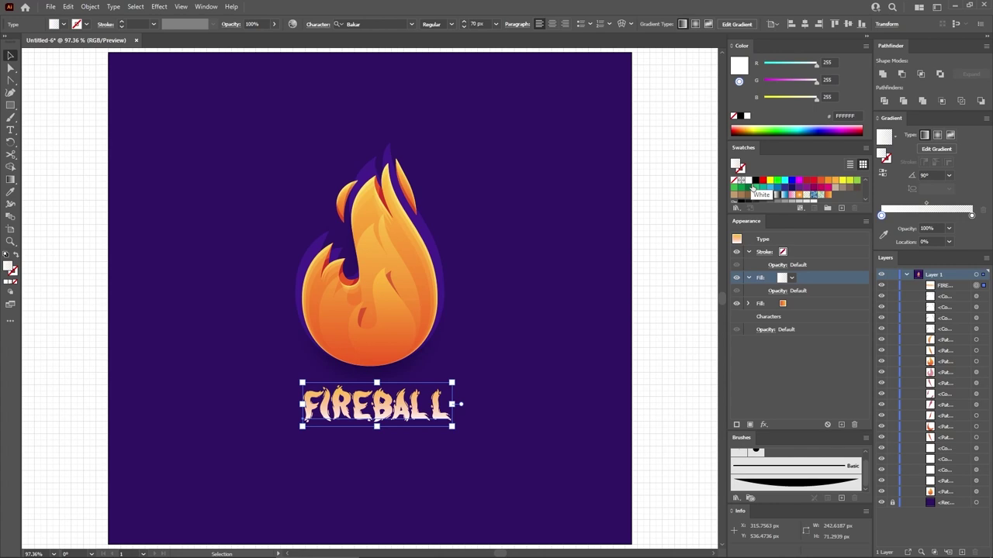
- Set the text's white gradient fill to 75% opacity with the Overlay blending mode
left_click(806, 290)
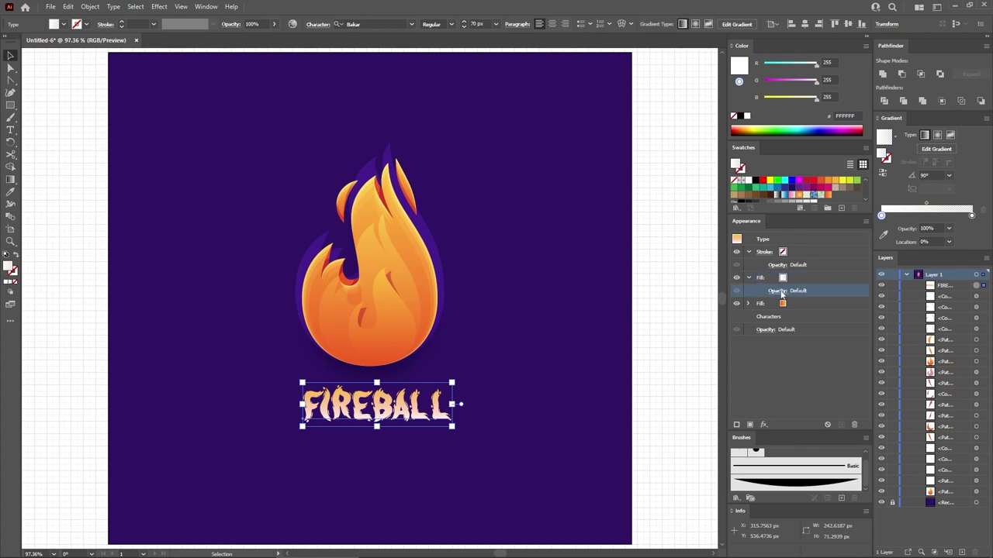
left_click(781, 293)
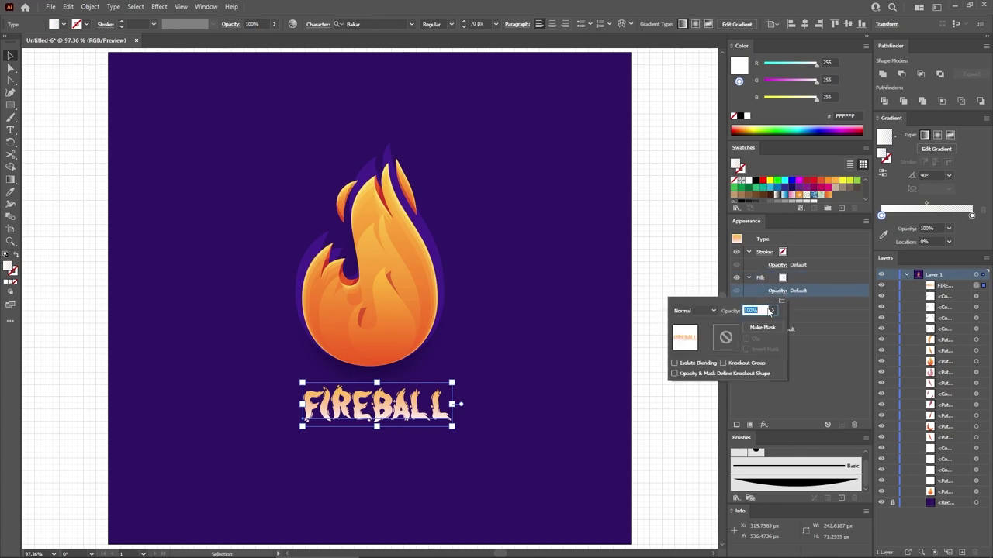
type("75")
left_click(694, 311)
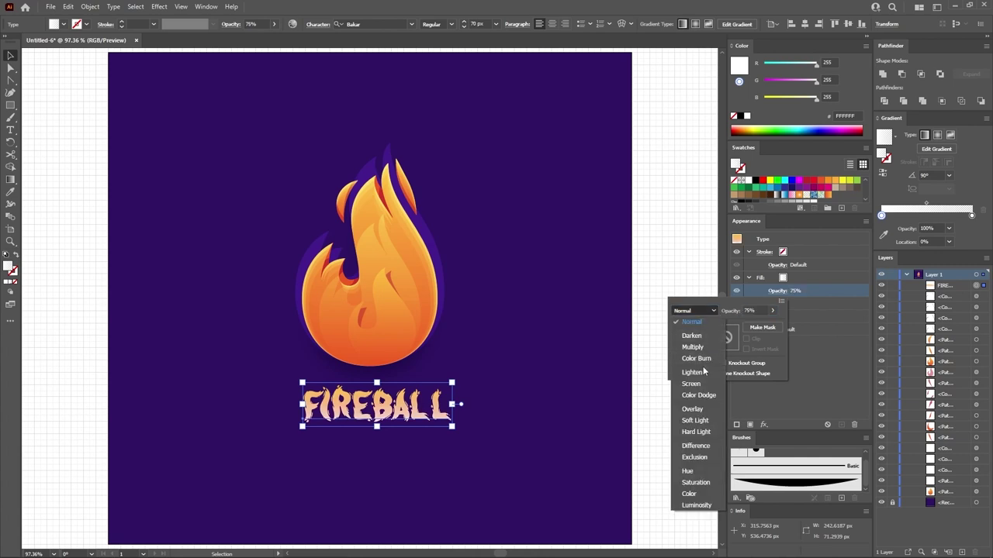
left_click(694, 410)
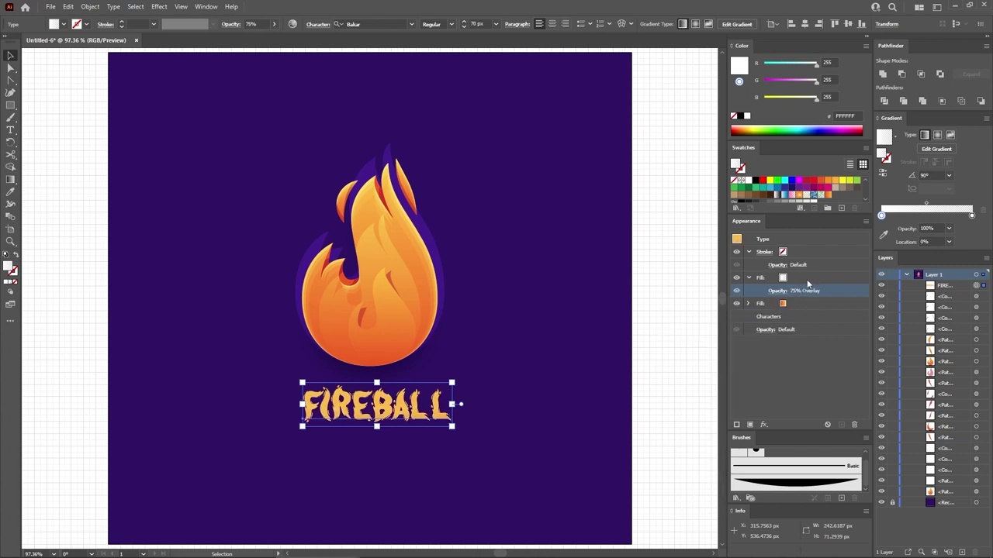
- Apply an Offset Path effect of -2 px to the text's white gradient fill and deselect the text
left_click(807, 280)
left_click(159, 7)
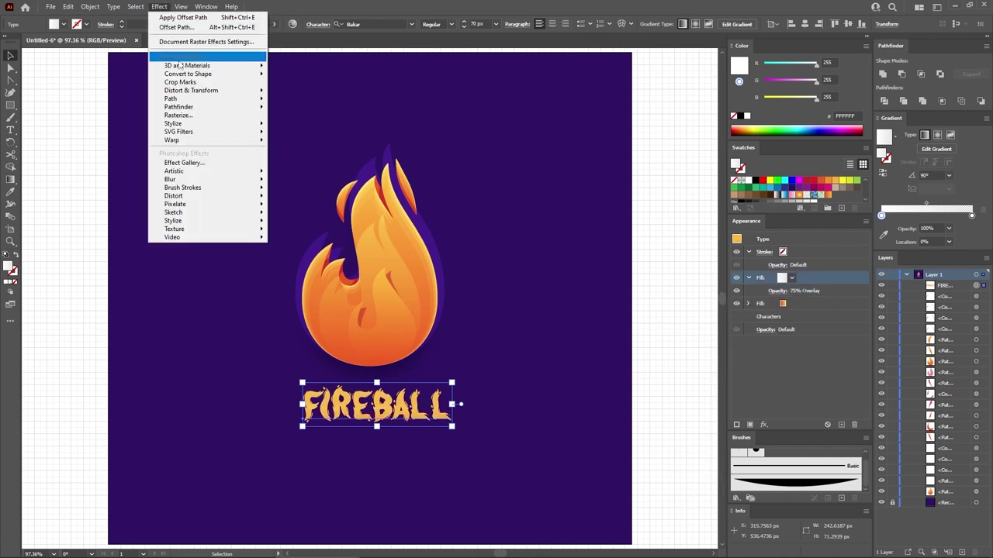
mouse_move(178, 99)
left_click(281, 102)
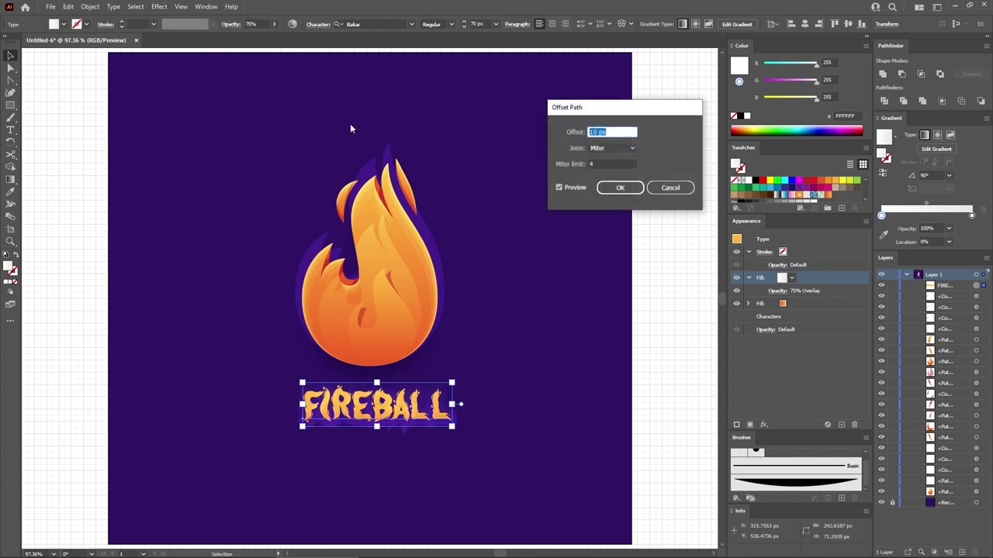
type("-2")
left_click(620, 187)
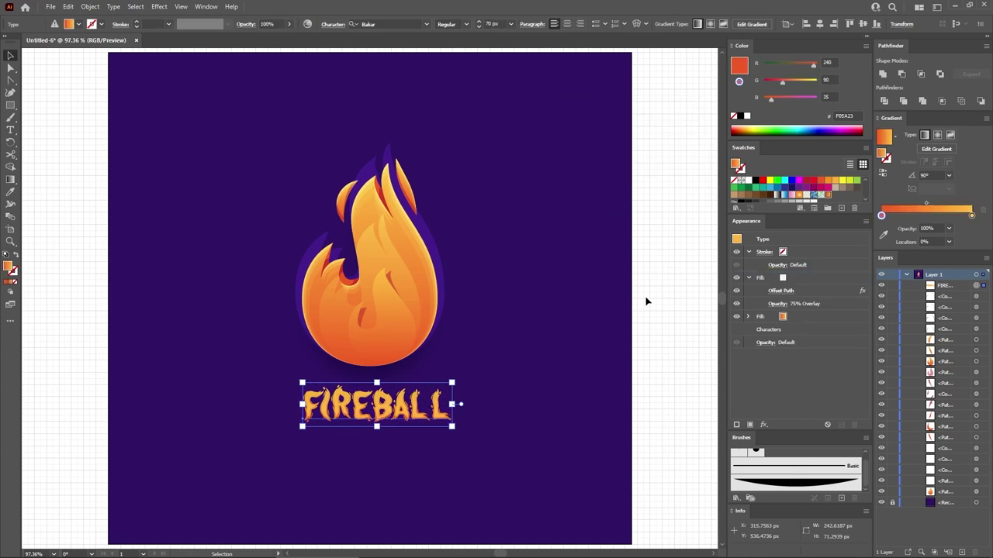
key("a")
left_click(660, 314)
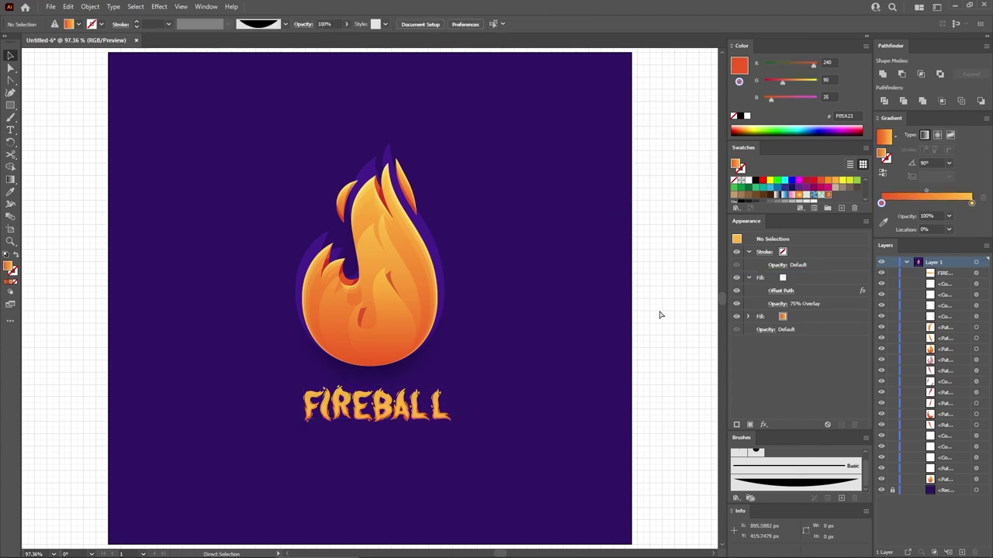
key("ctrl+1")
key("ctrl+plus")
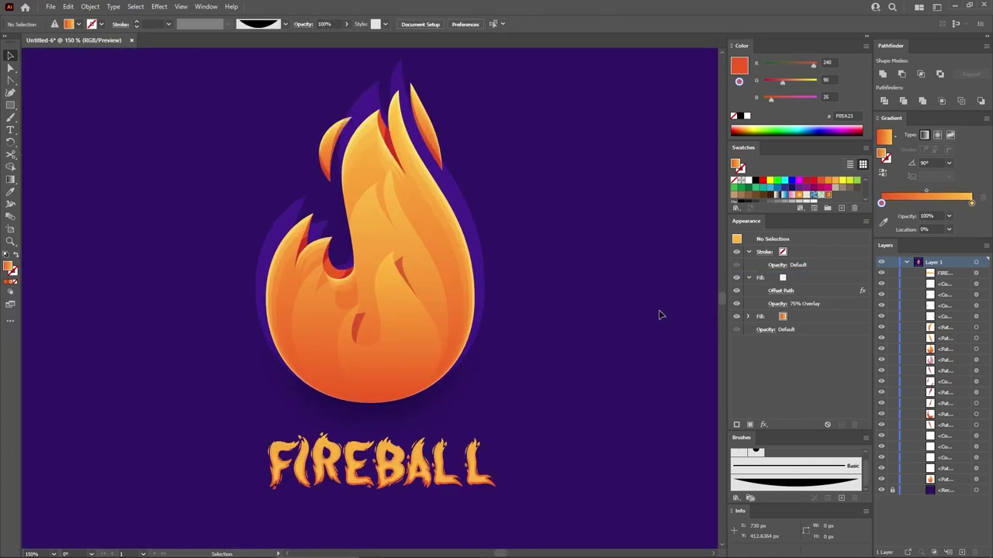